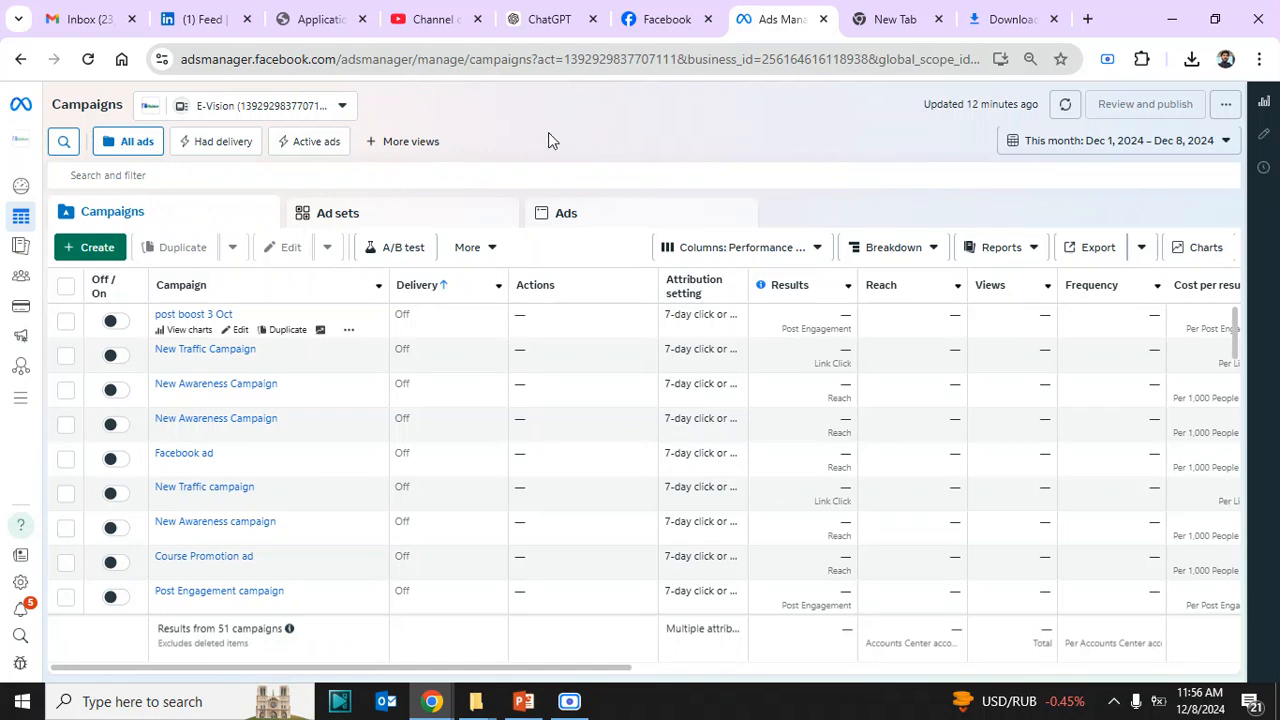
- Switch to PowerPoint to show the "Get Leads on WhatsApp" slide, and return to Ads Manager in Chrome
left_click(523, 703)
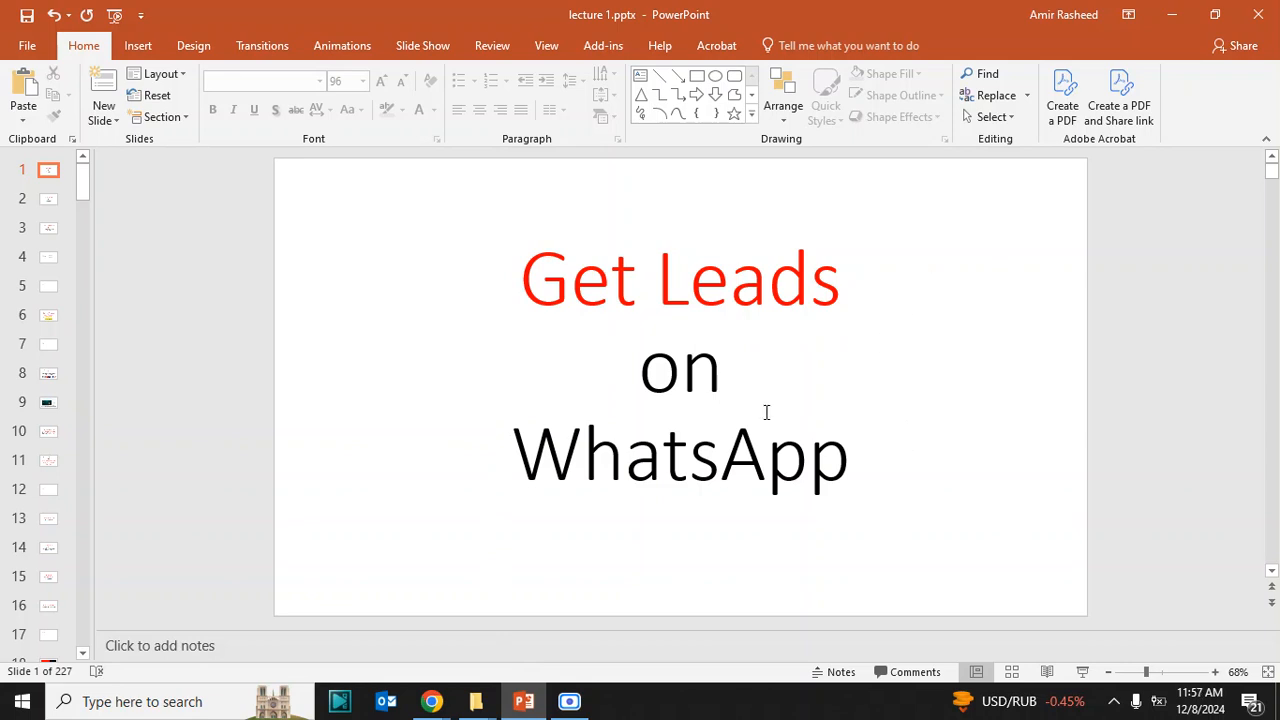
left_click(433, 704)
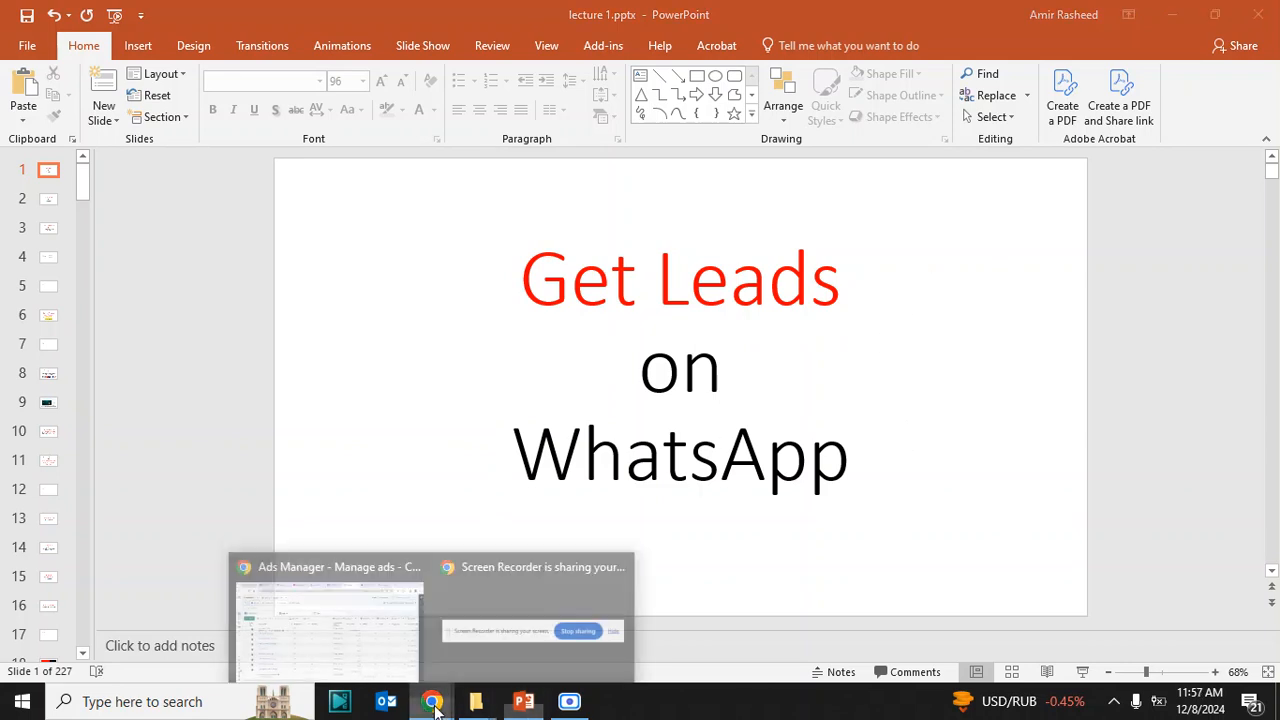
left_click(357, 640)
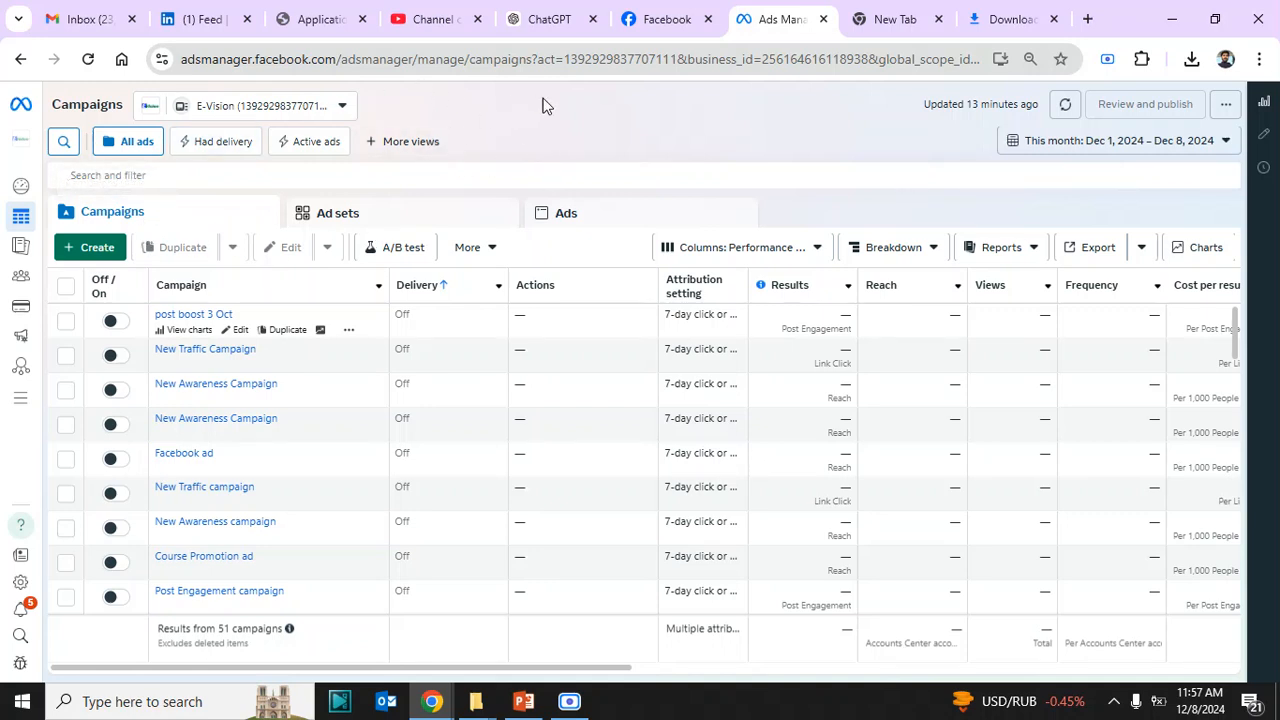
- Start a new campaign with the Auction buying type and review what the Traffic, Engagement, Leads and Sales objectives are good for
left_click(98, 247)
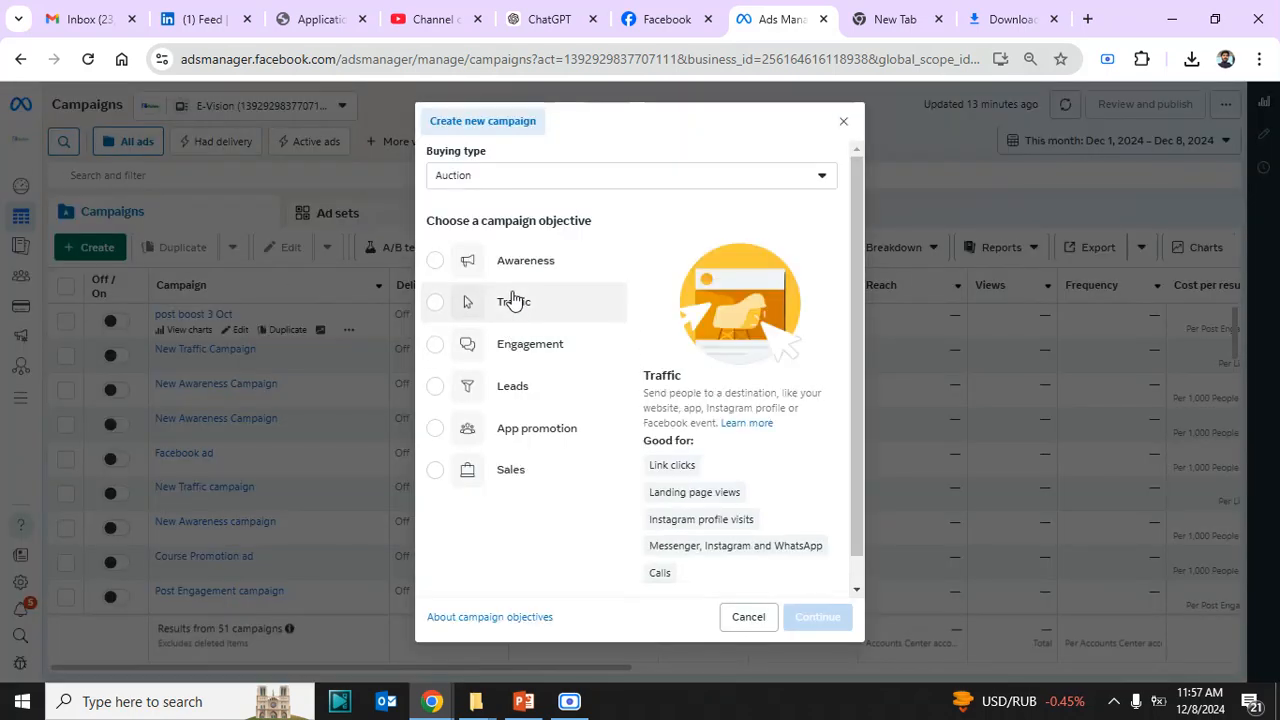
left_click(513, 303)
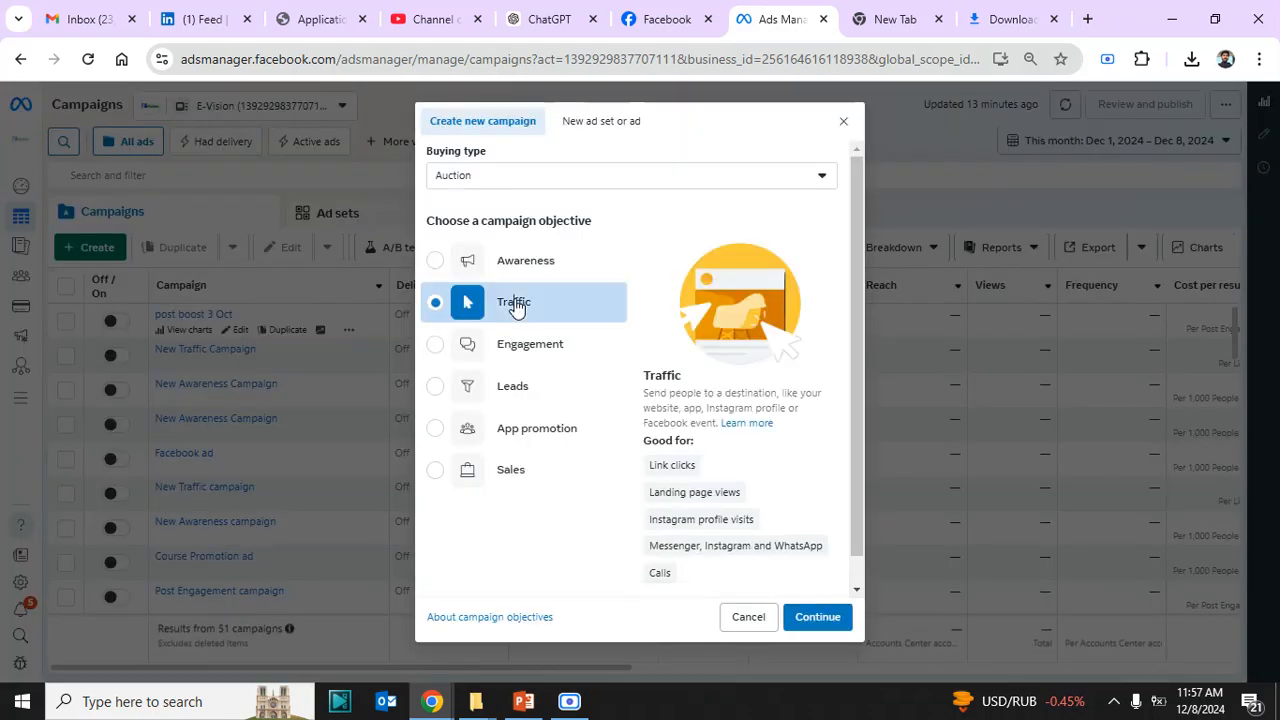
mouse_move(793, 552)
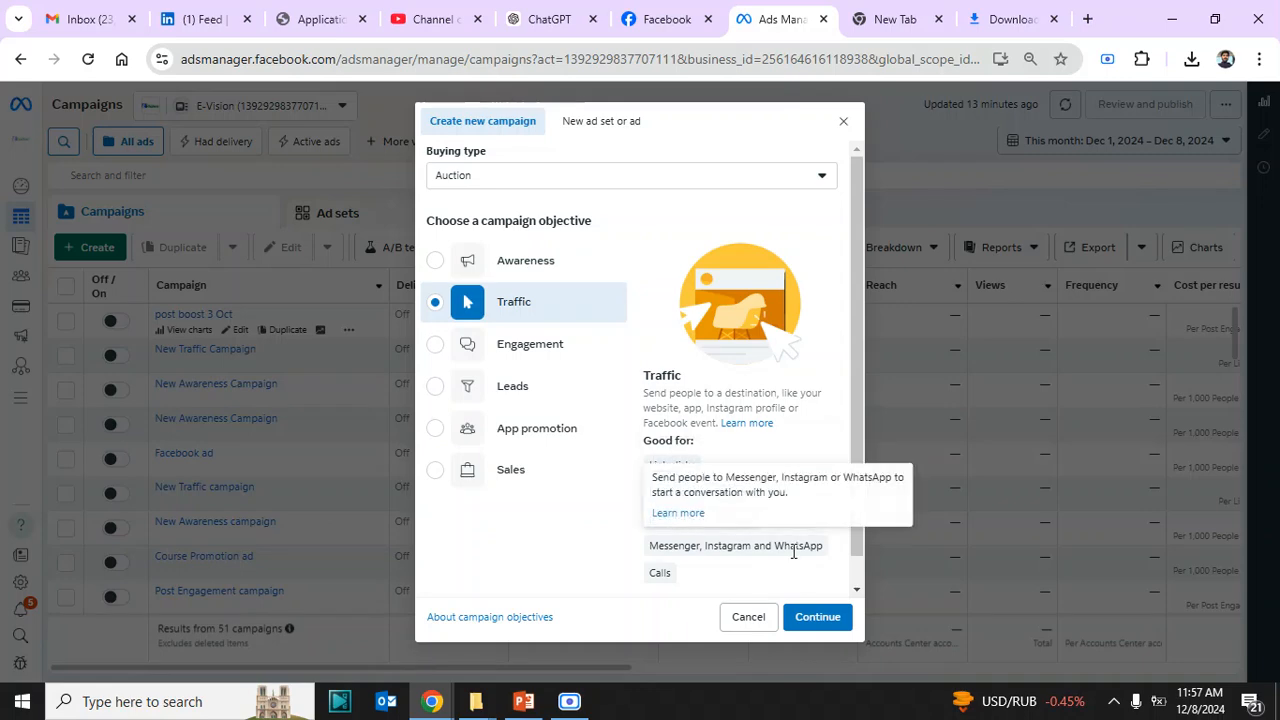
left_click(537, 345)
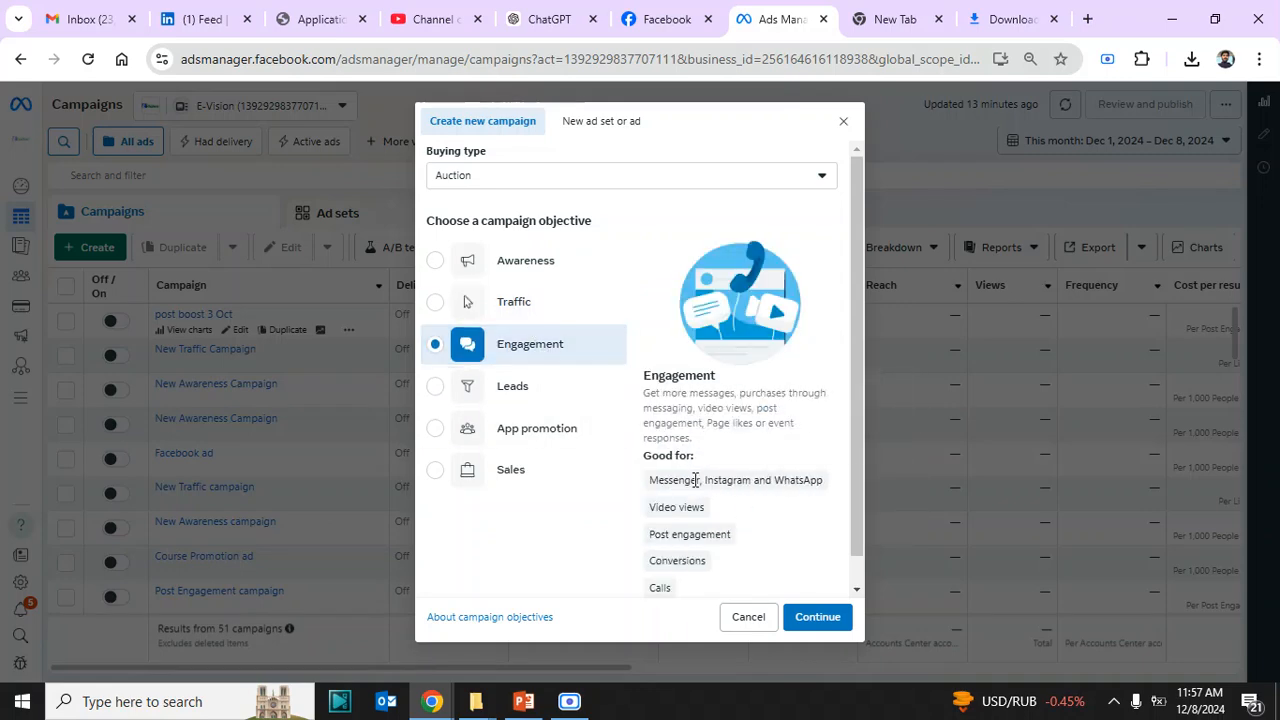
left_click(482, 405)
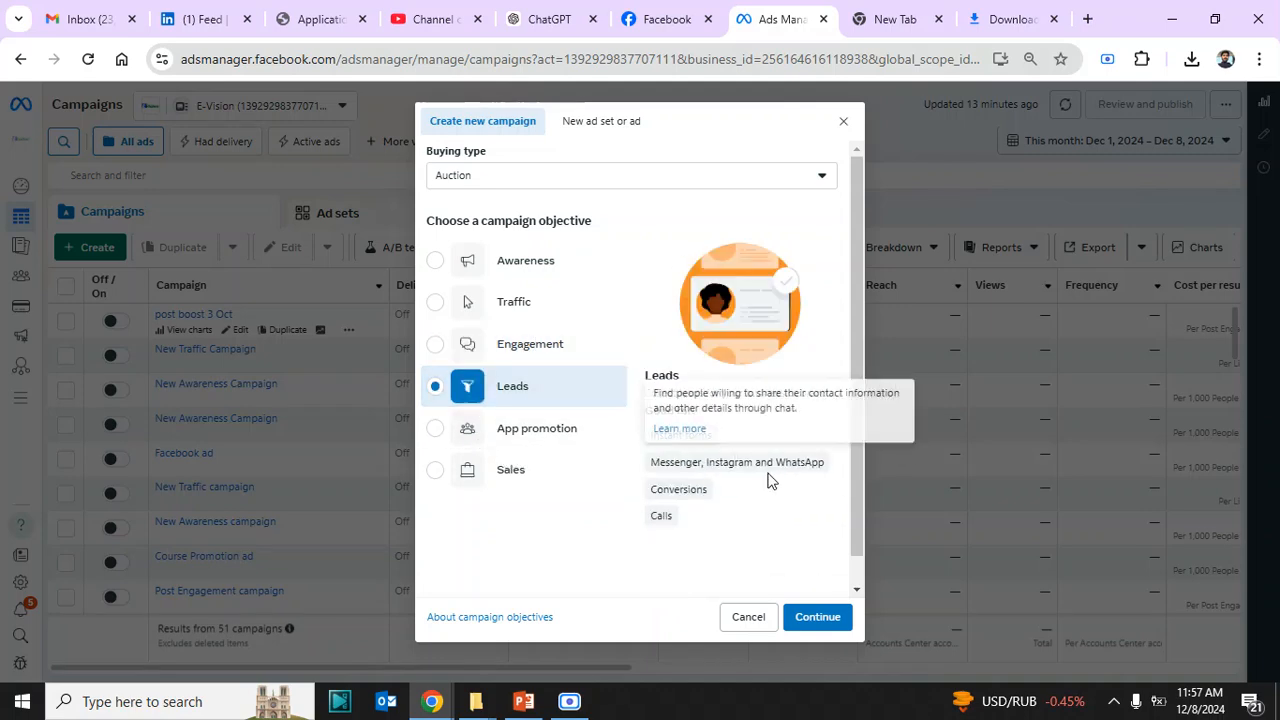
left_click(517, 476)
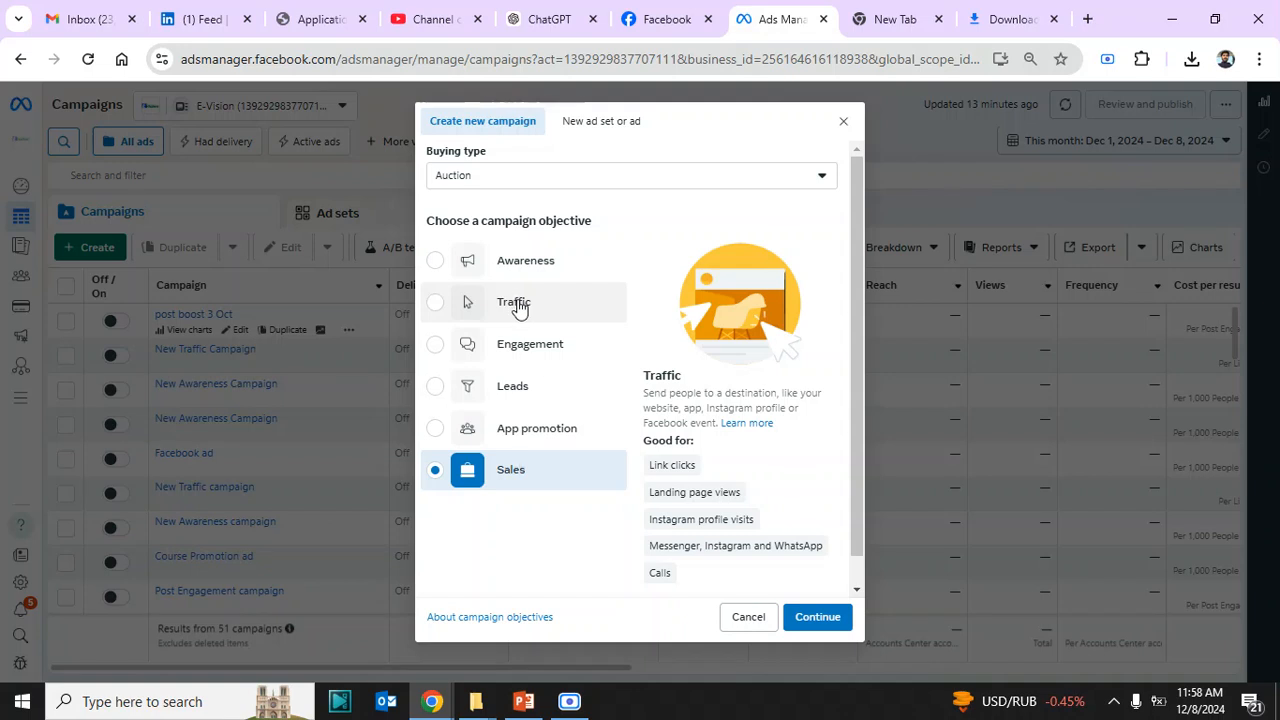
- Compare the messaging uses of the Traffic objective with those of the Engagement objective
left_click(578, 309)
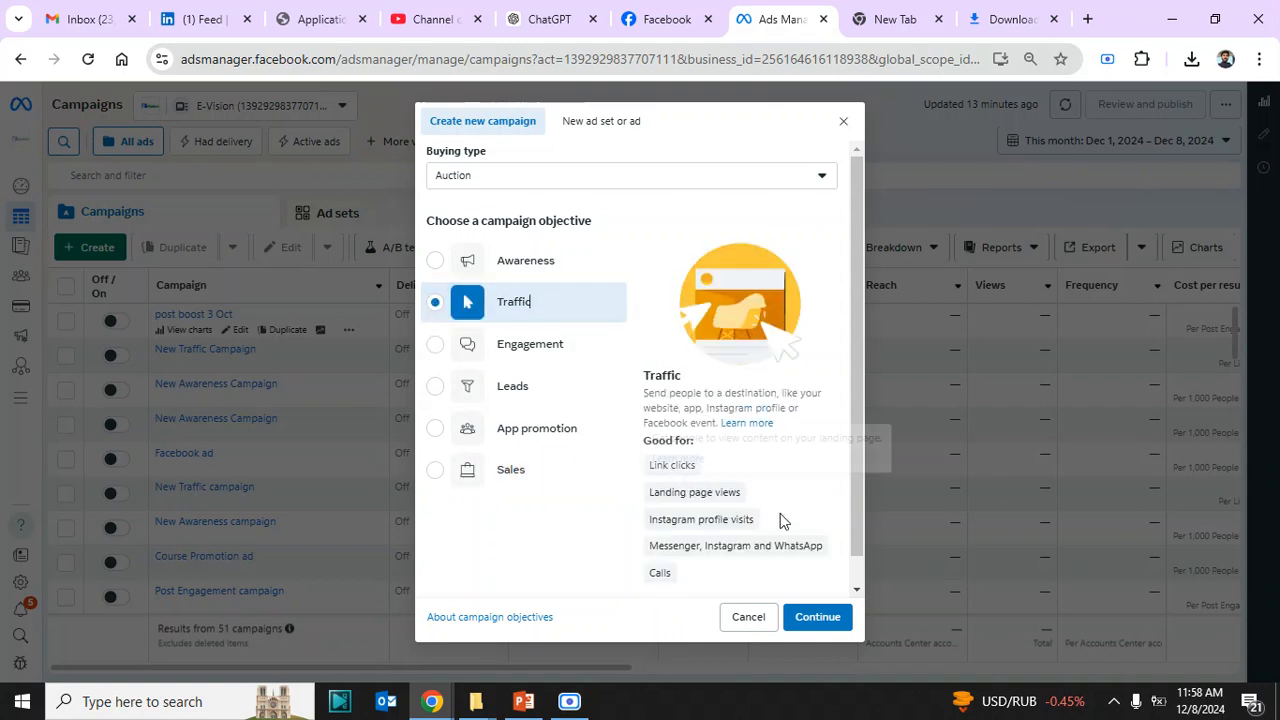
mouse_move(808, 543)
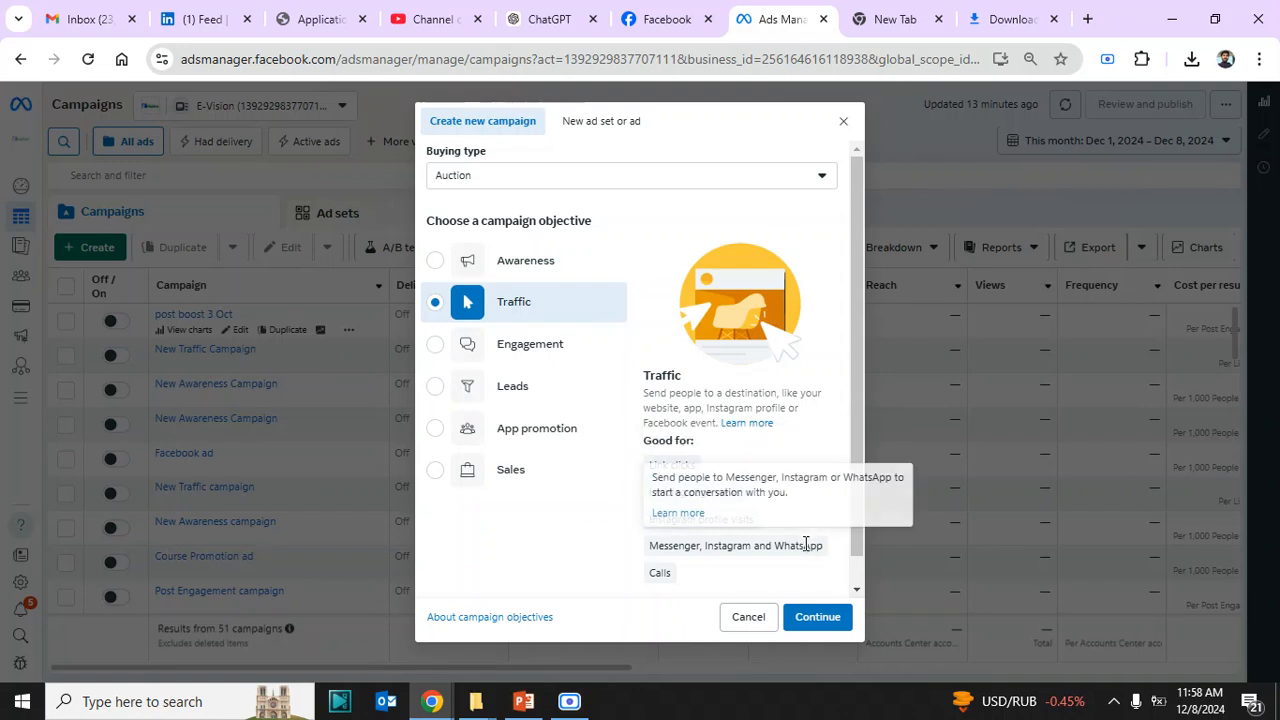
left_click(538, 362)
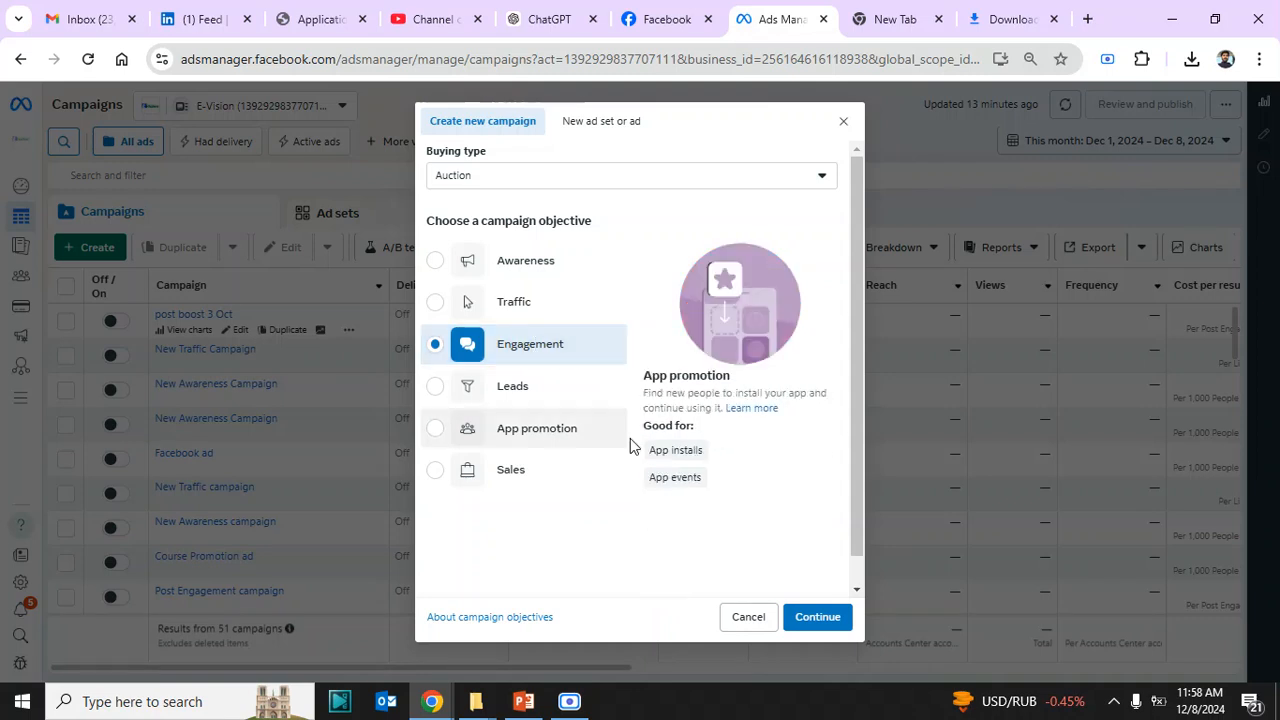
mouse_move(748, 542)
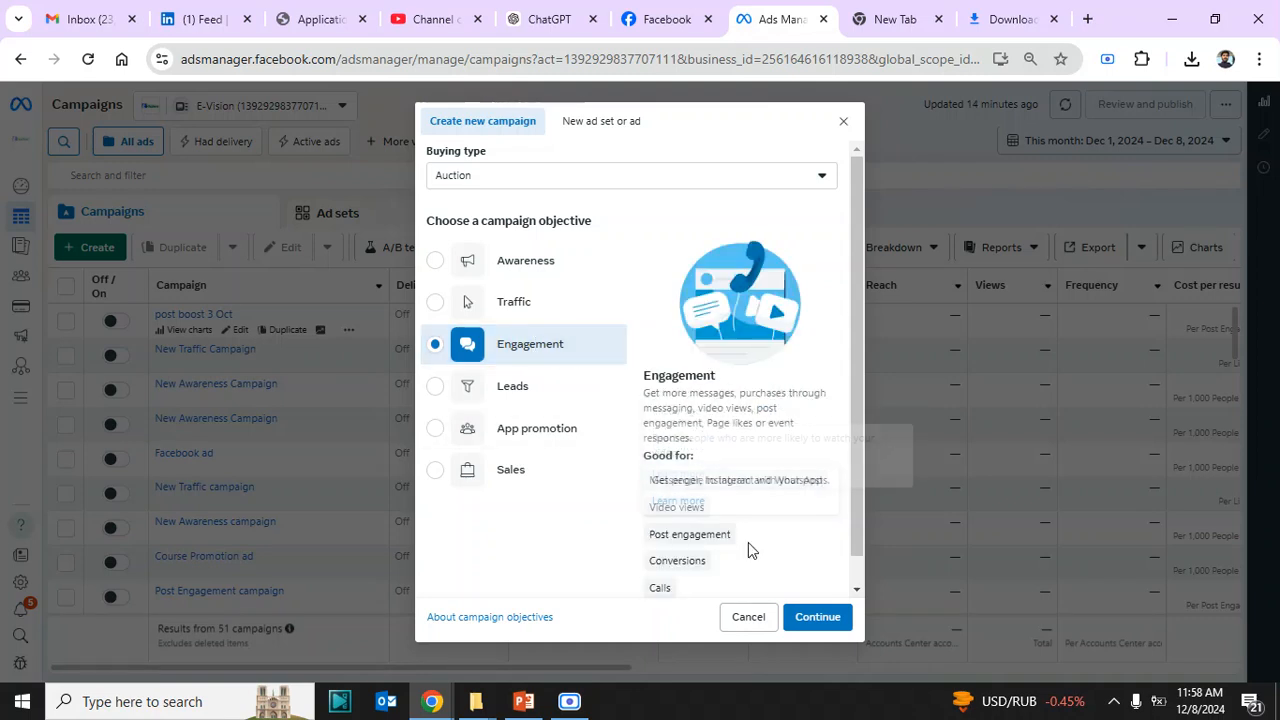
left_click(540, 312)
mouse_move(691, 487)
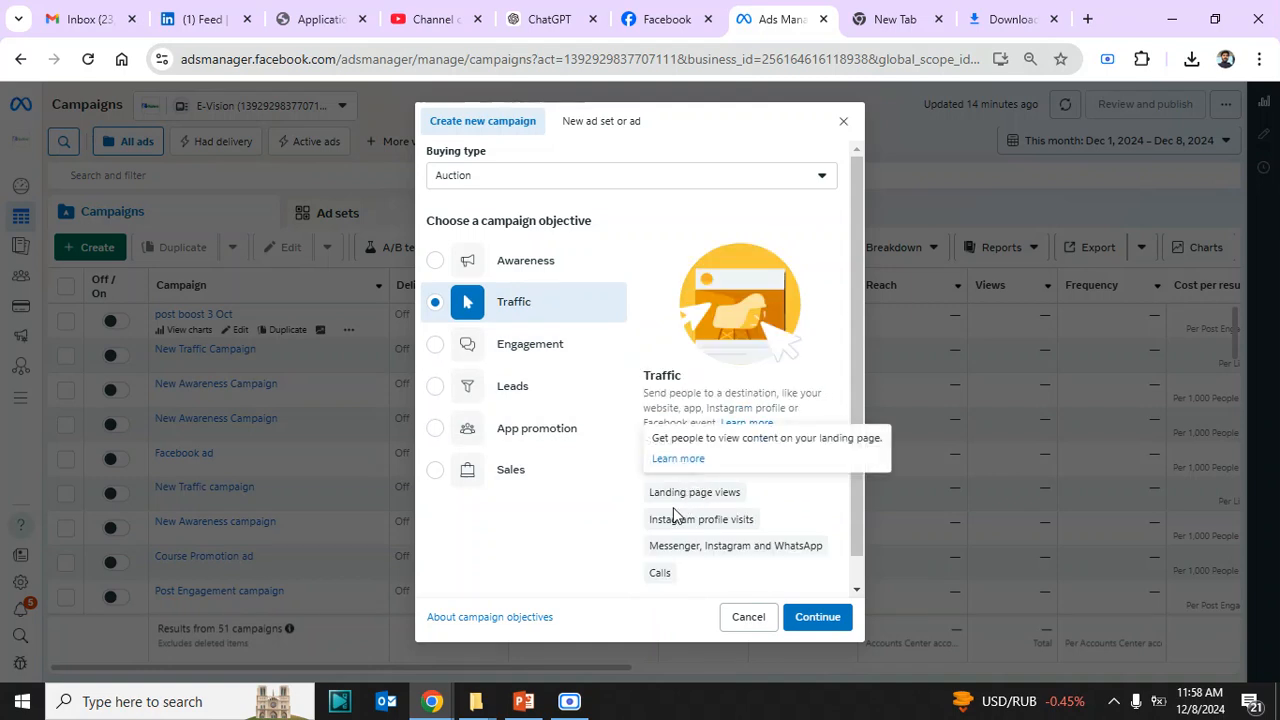
mouse_move(656, 545)
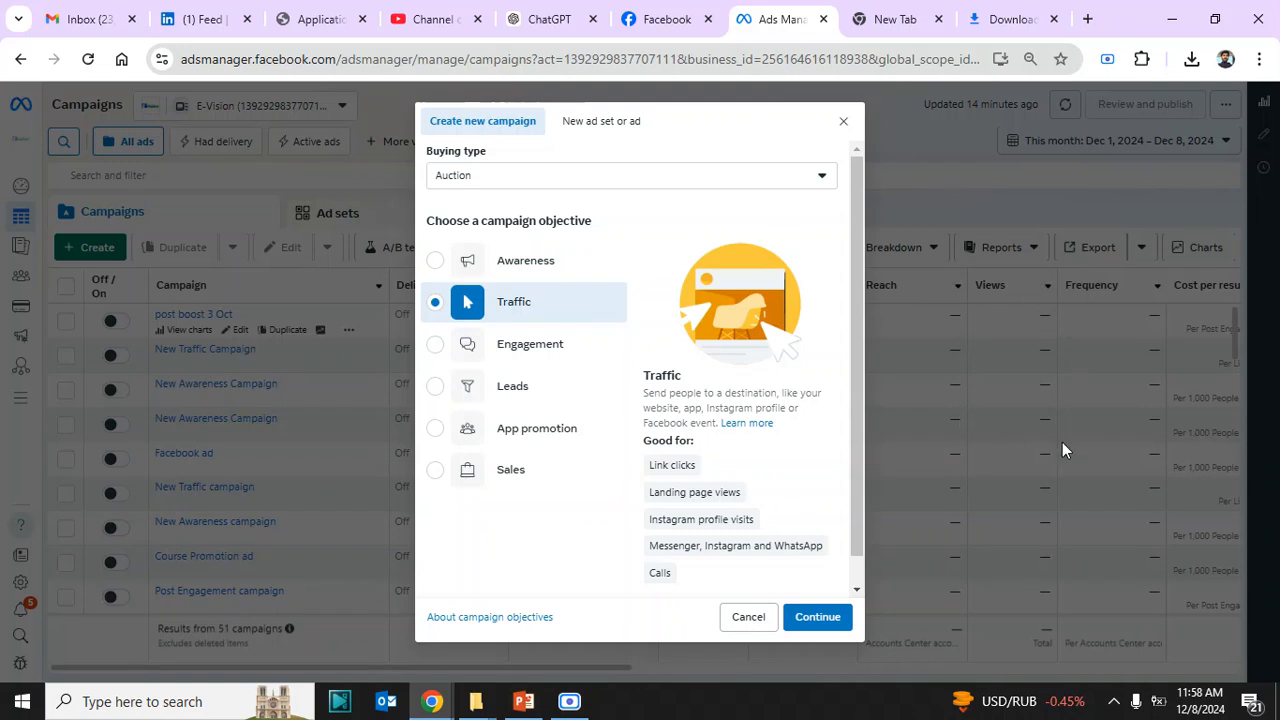
- Check the Engagement, Leads, Sales and Traffic objectives again for their suitability for WhatsApp messaging
left_click(551, 357)
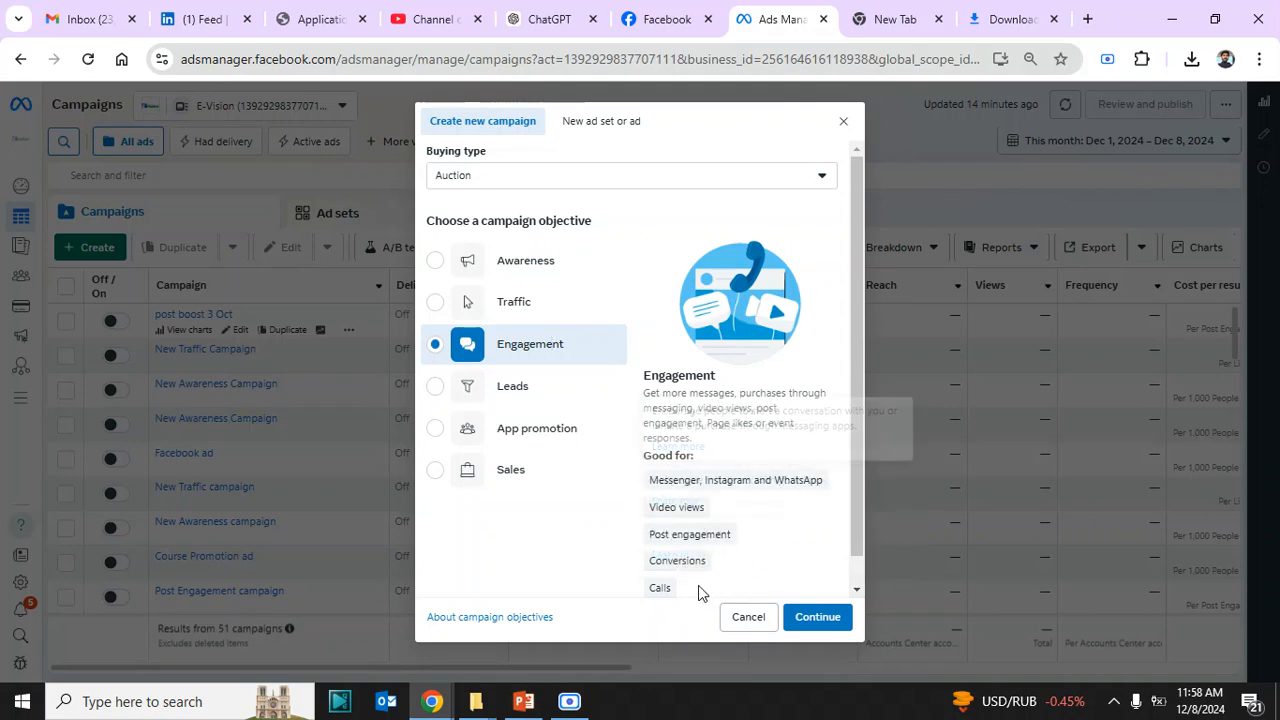
left_click(503, 395)
left_click(515, 475)
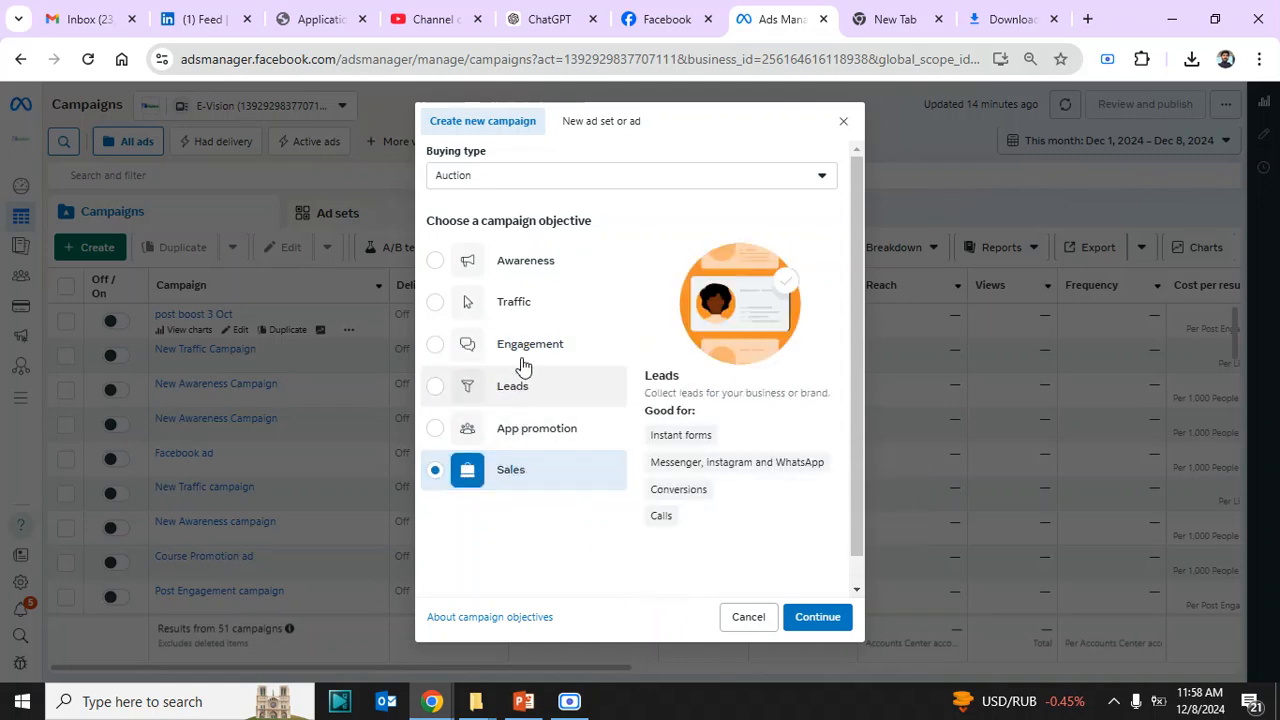
left_click(536, 316)
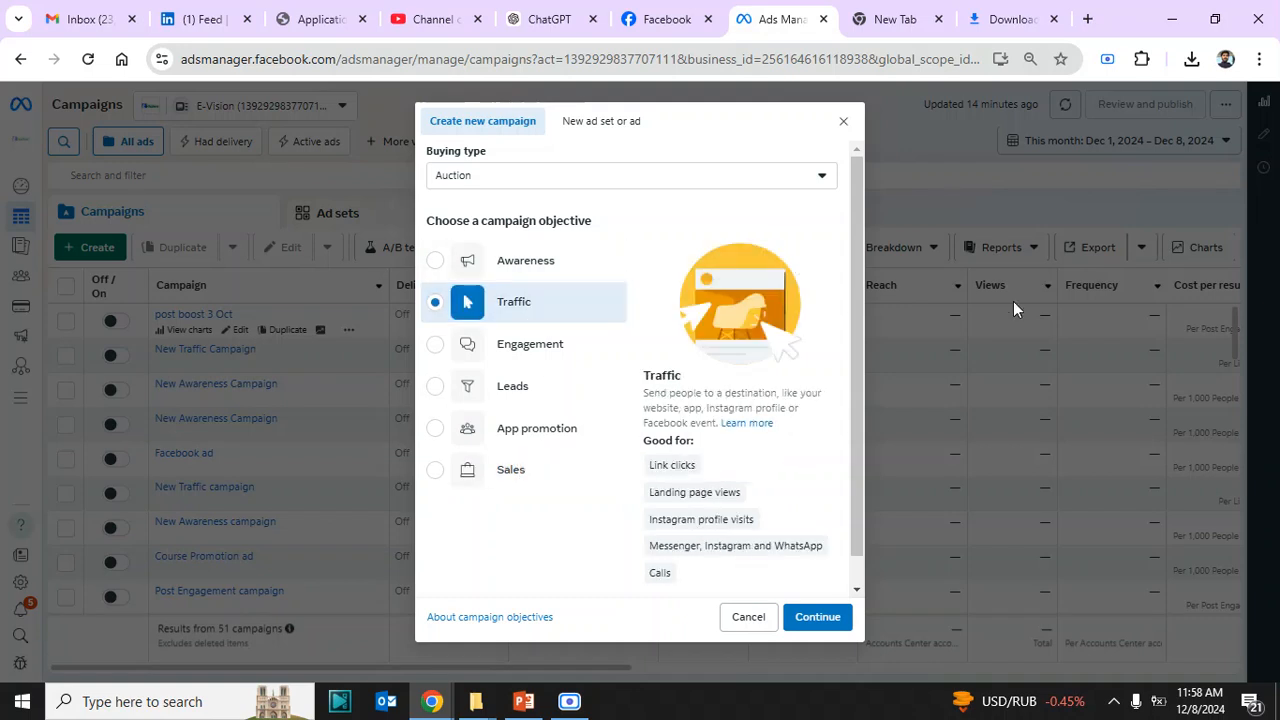
left_click(514, 352)
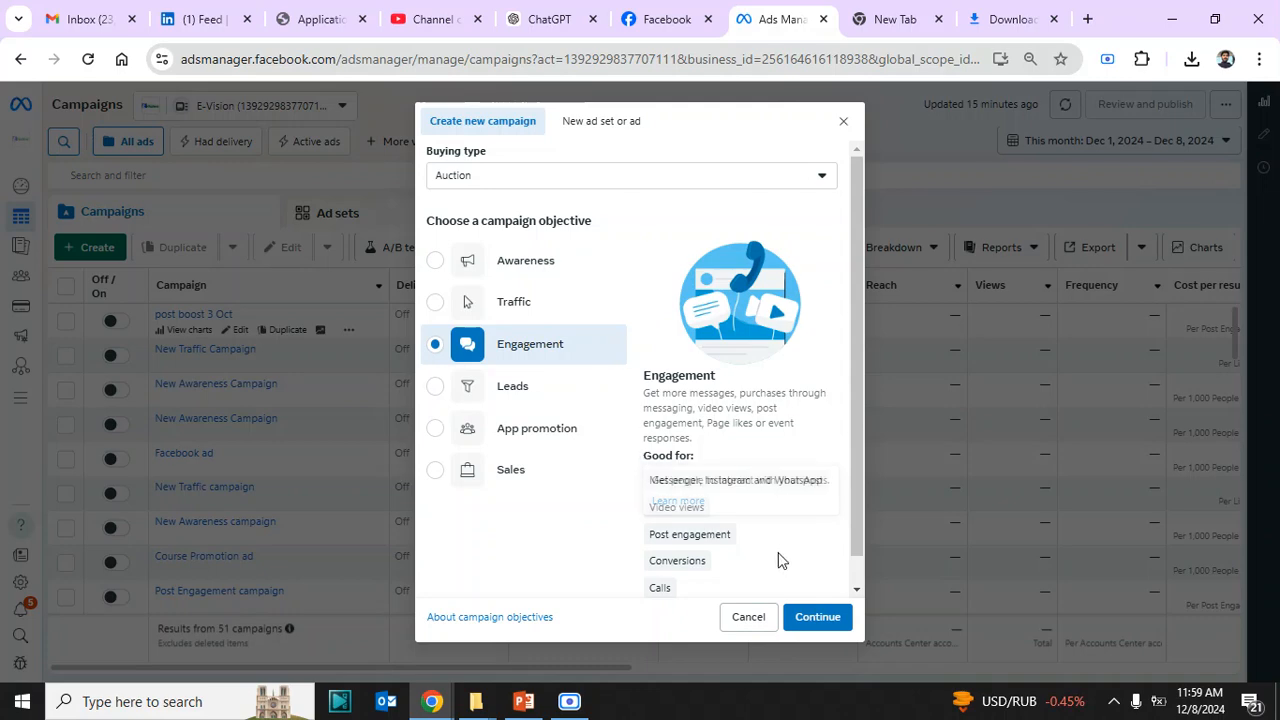
left_click(513, 317)
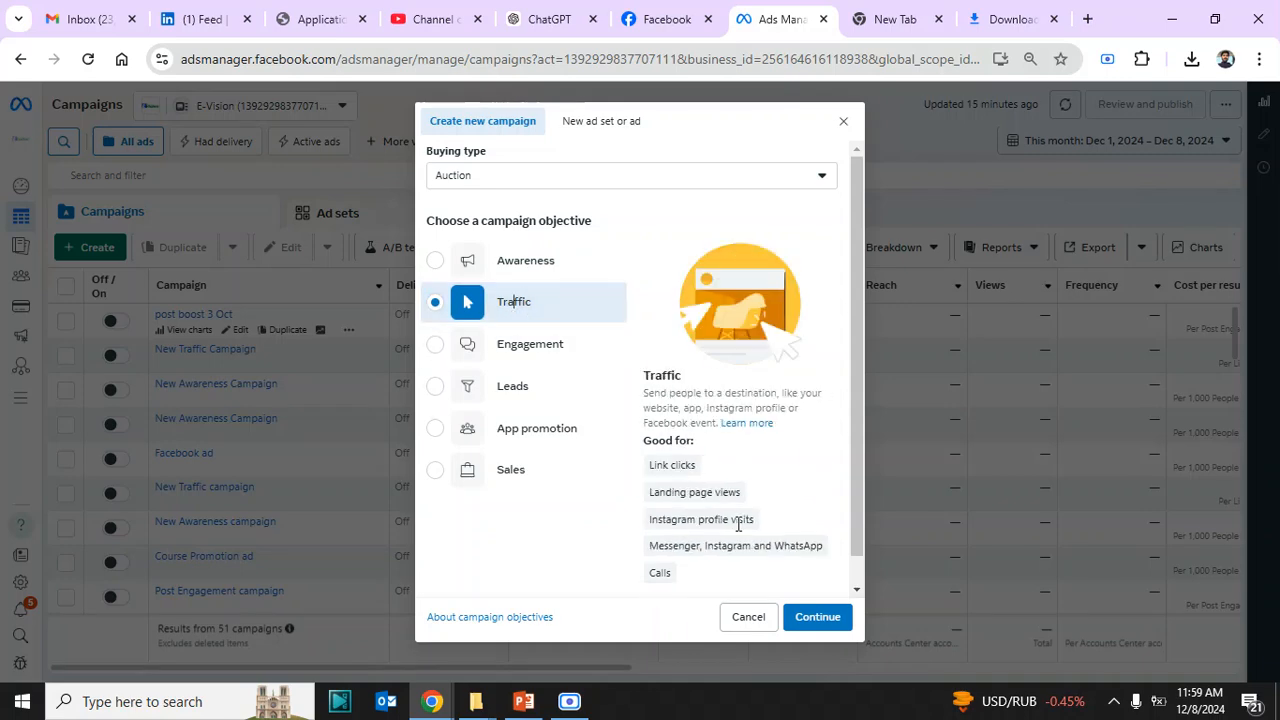
- Choose the Engagement objective and create the campaign with the Manual engagement campaign setup
left_click(528, 355)
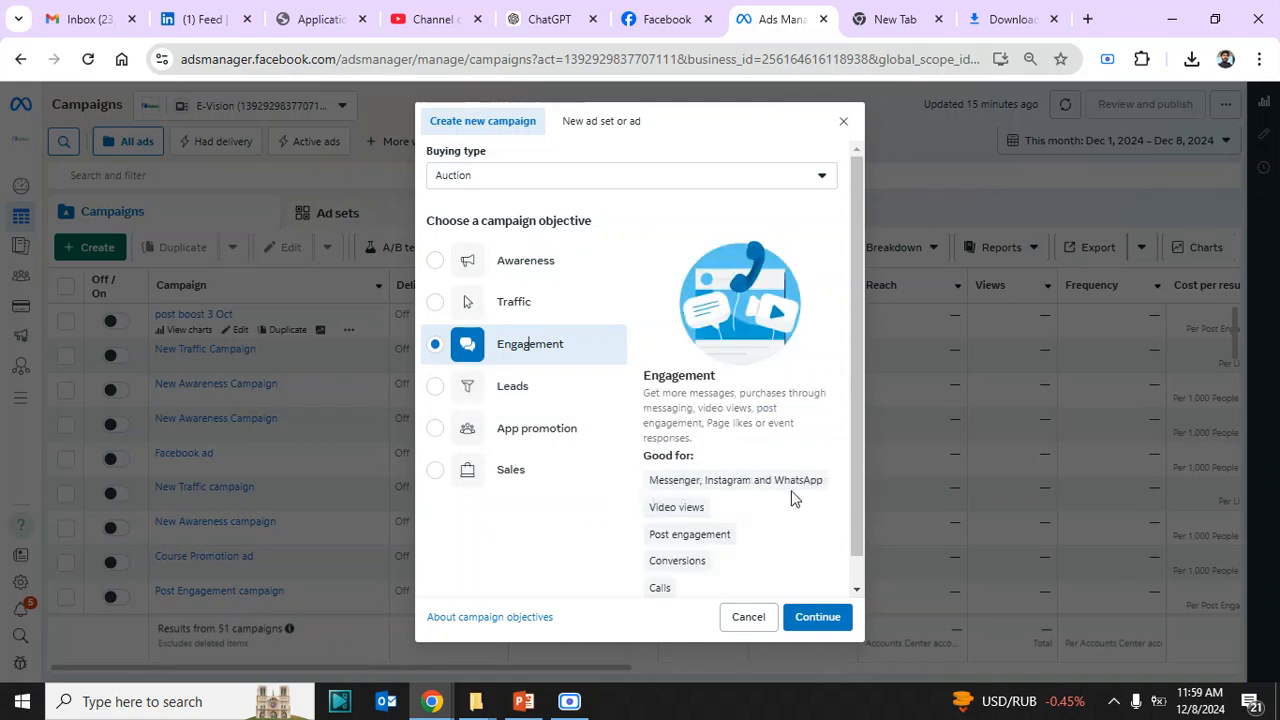
left_click(817, 617)
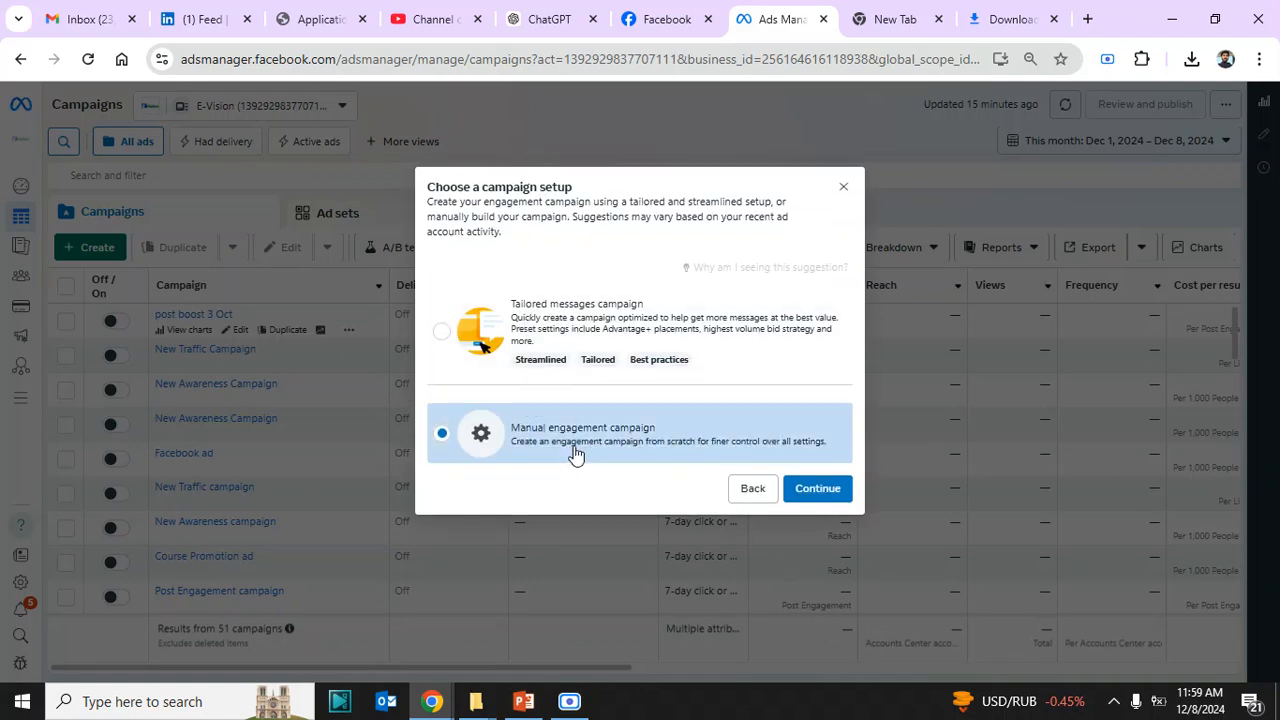
left_click(818, 488)
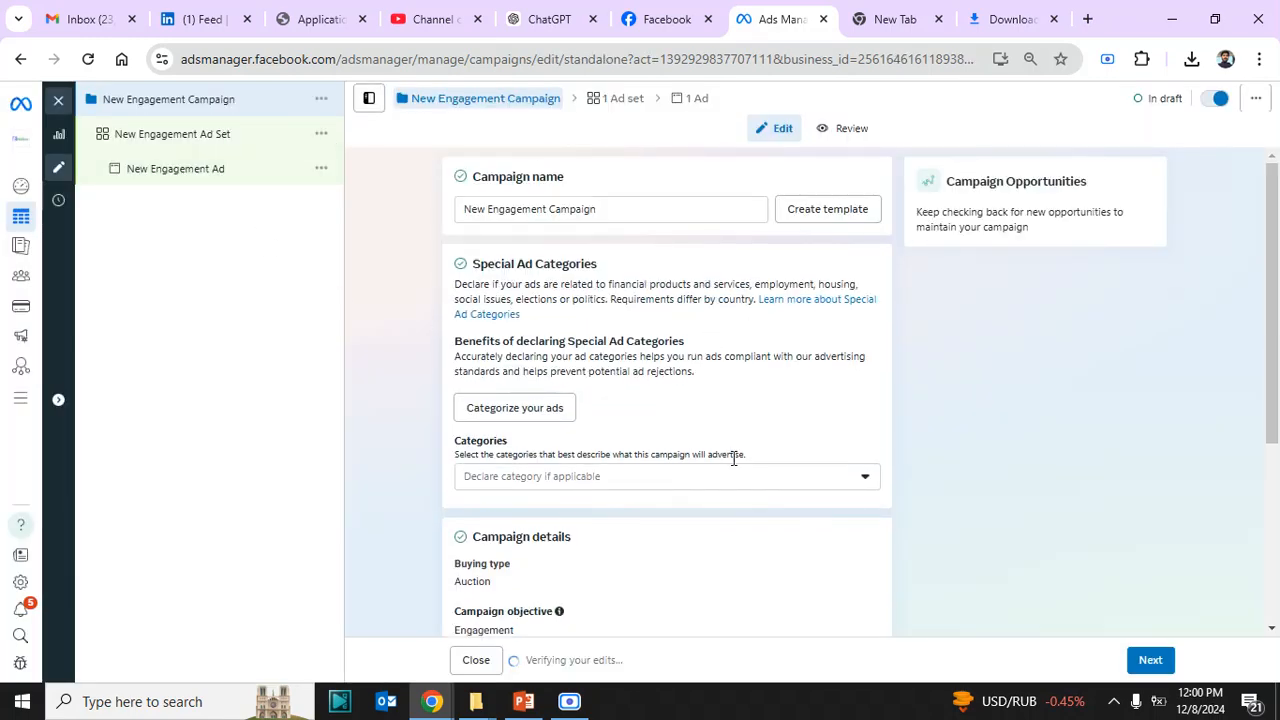
- Rename the campaign as "whatsapp leads 8 dec 2024"
triple_click(607, 208)
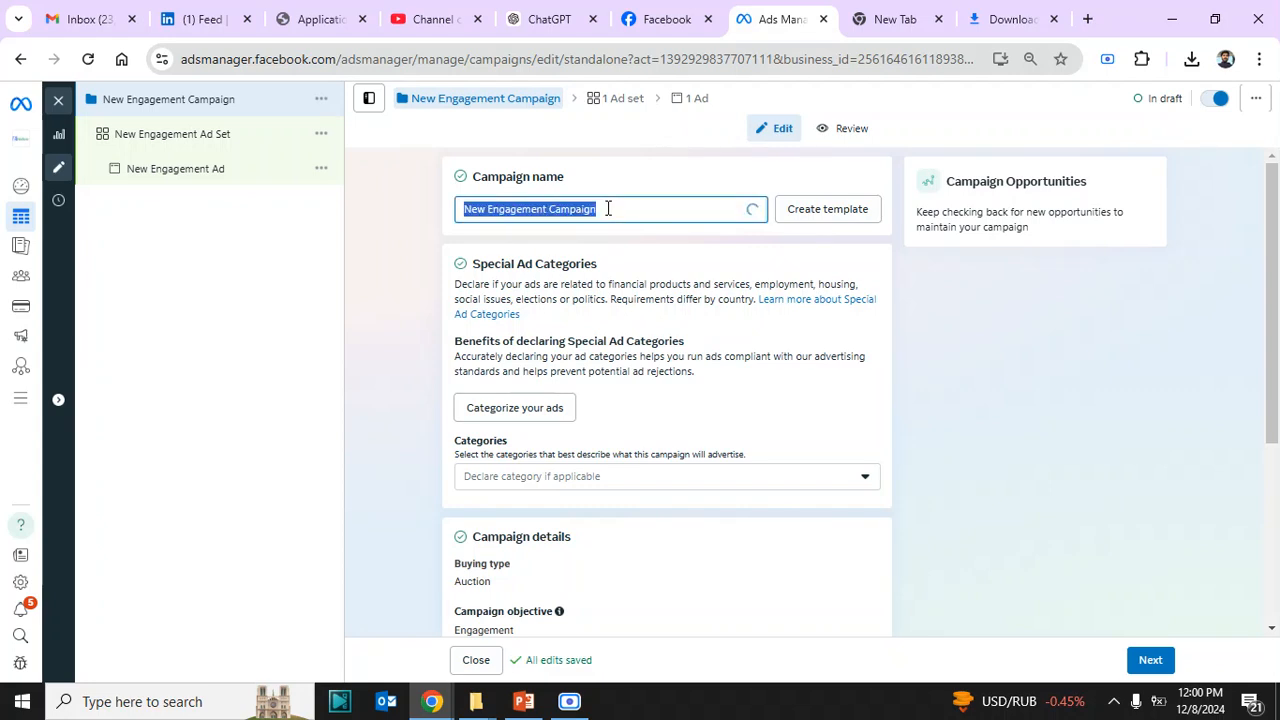
type("W")
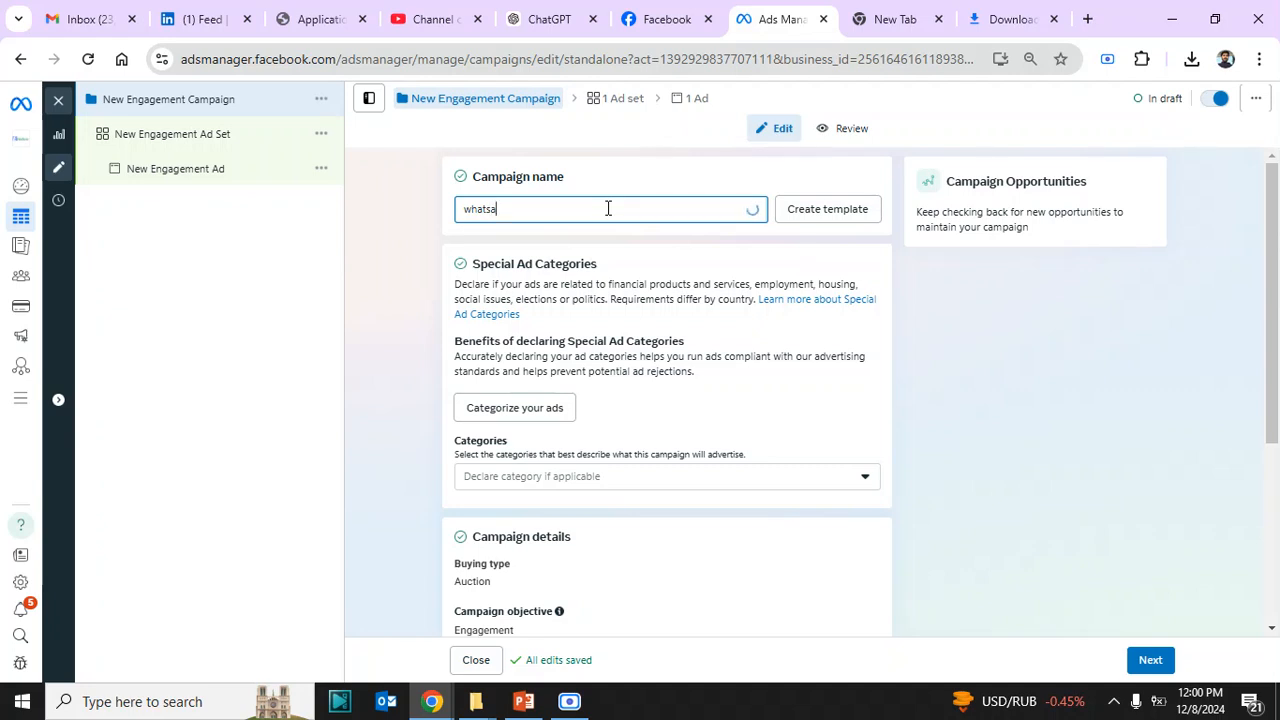
type("hatsapp")
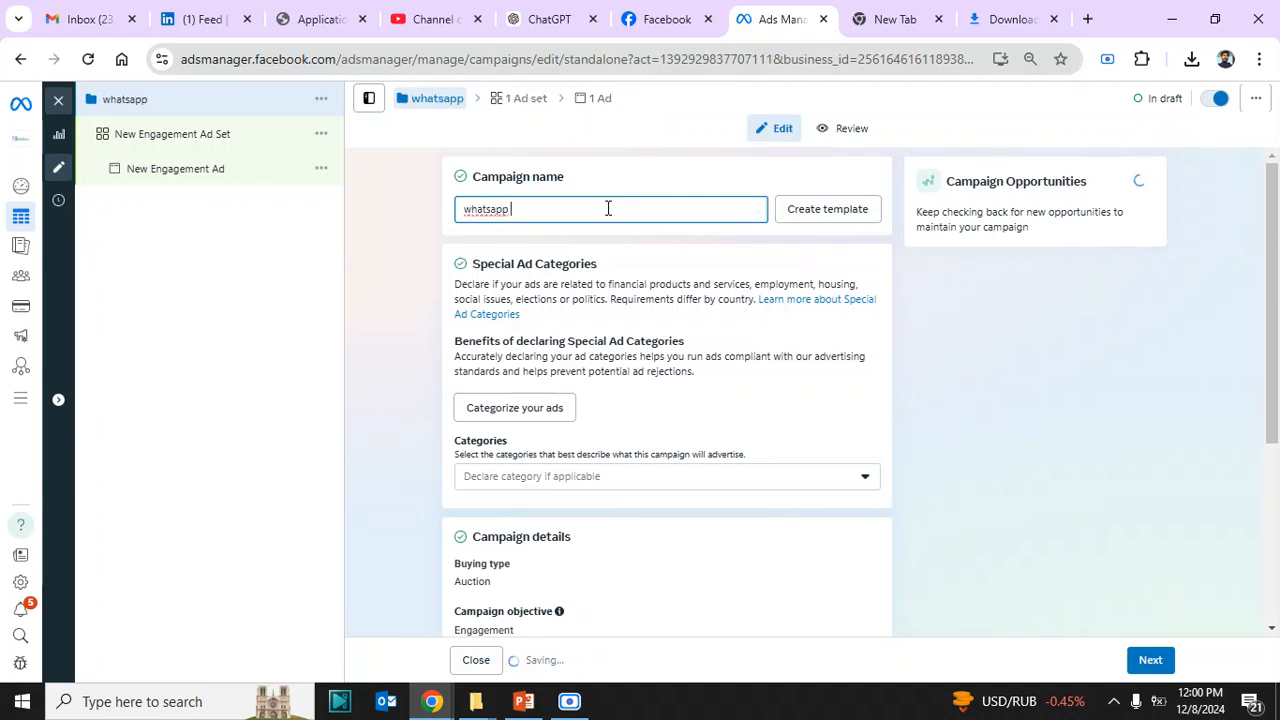
type(" leads 8 dec")
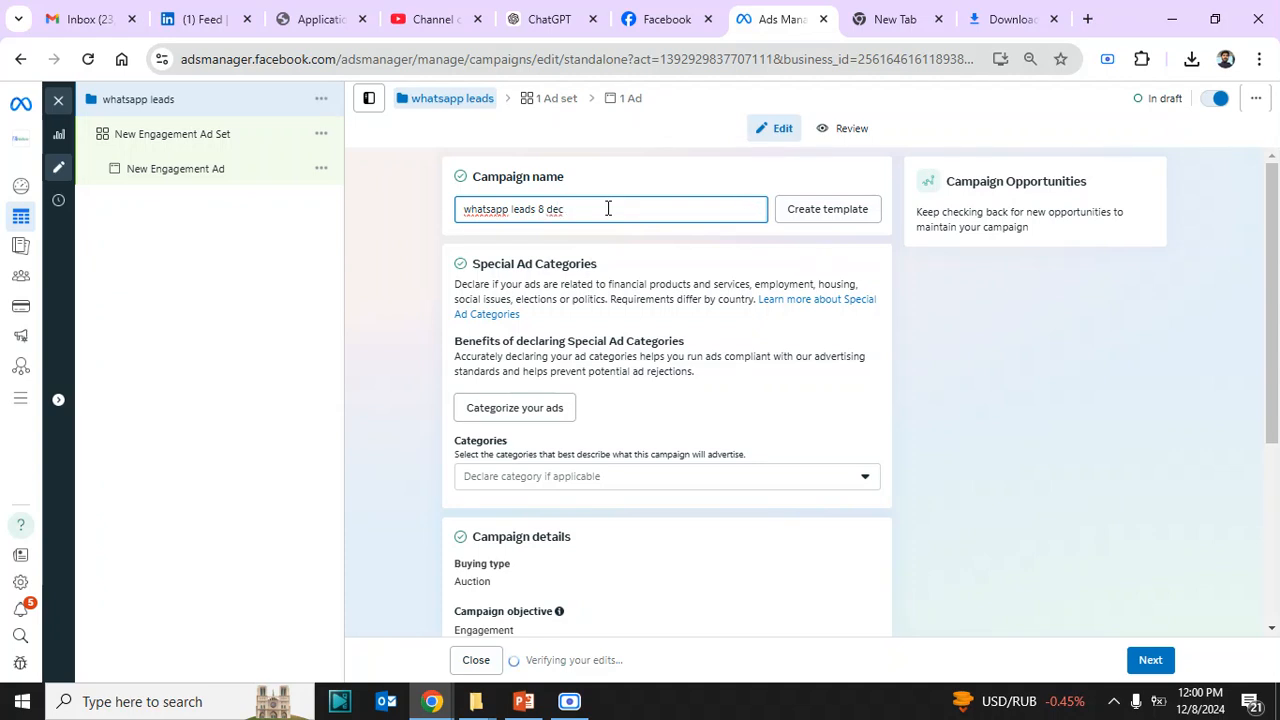
type(" 2024")
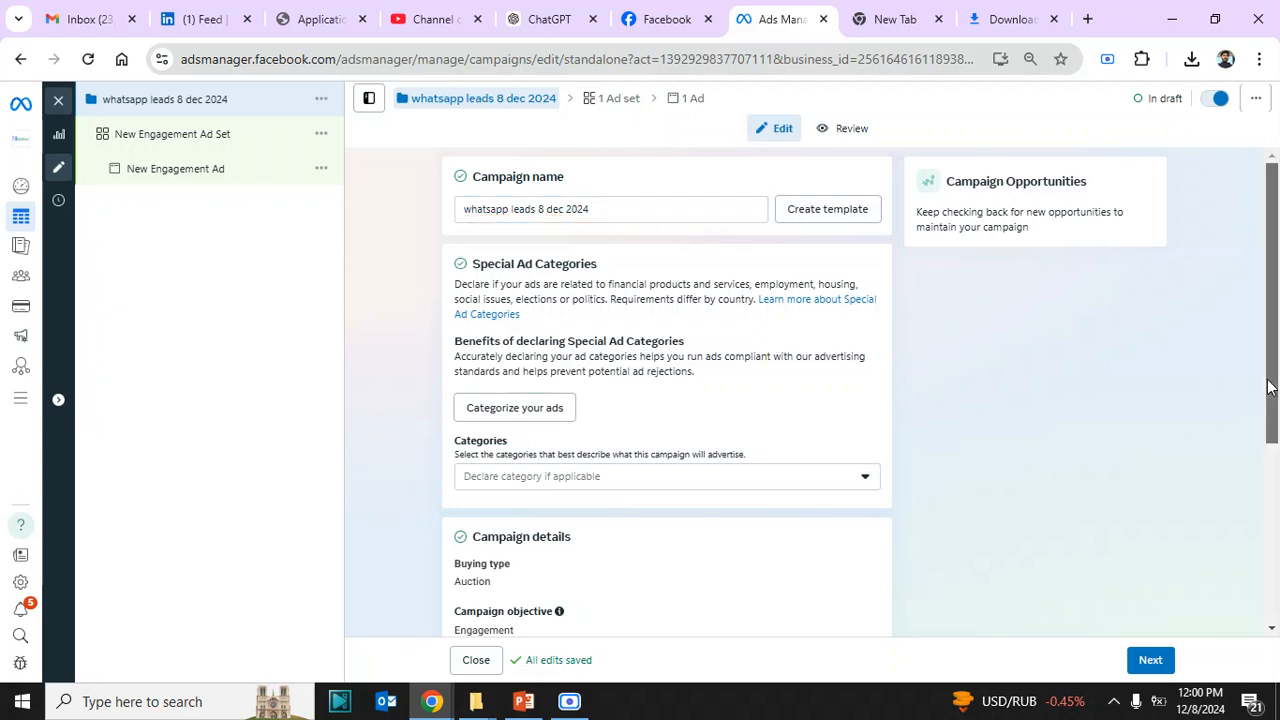
- Open the New Engagement Ad Set and deselect Messenger and Instagram as message destinations, leaving only WhatsApp selected
left_click_drag(1272, 391, 1277, 569)
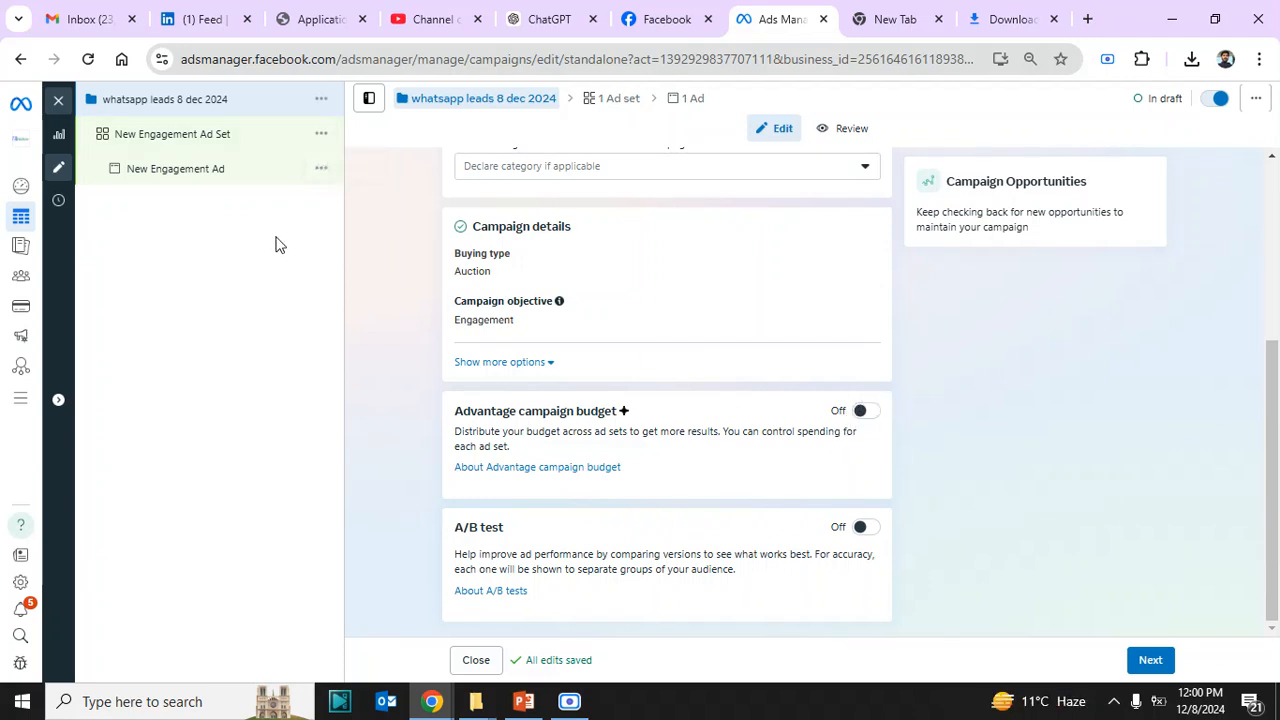
left_click(326, 141)
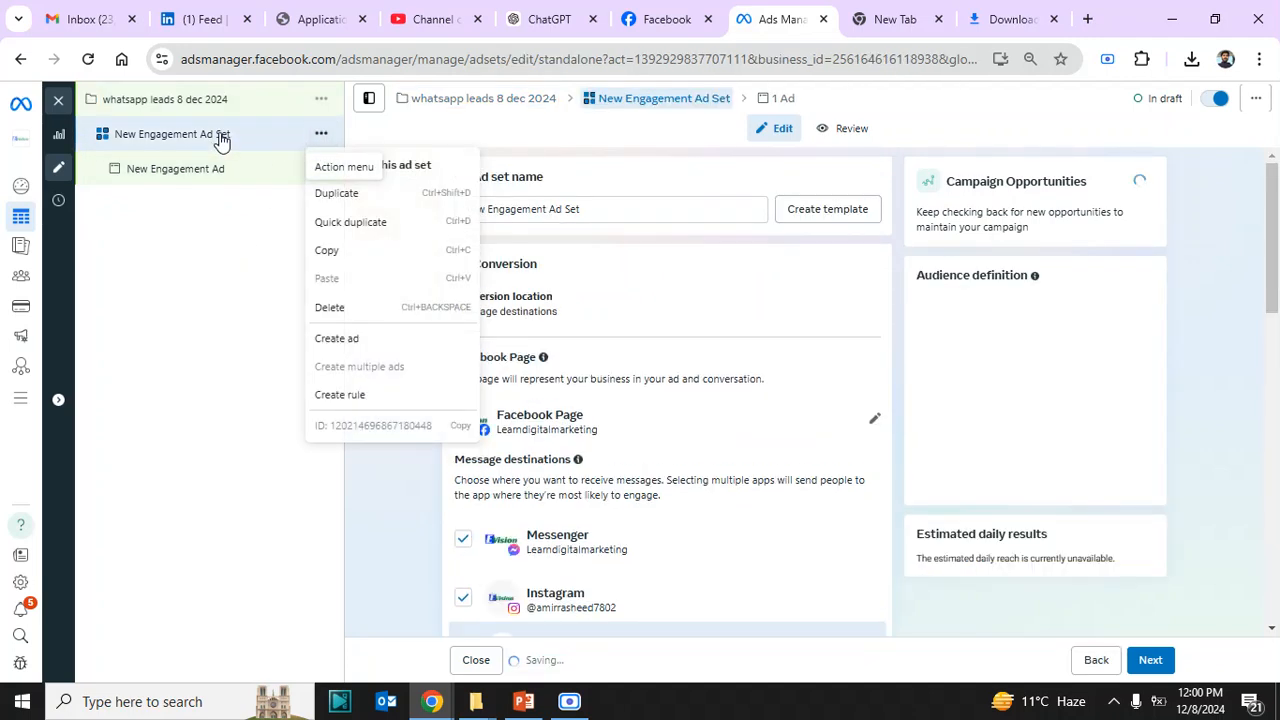
left_click(405, 570)
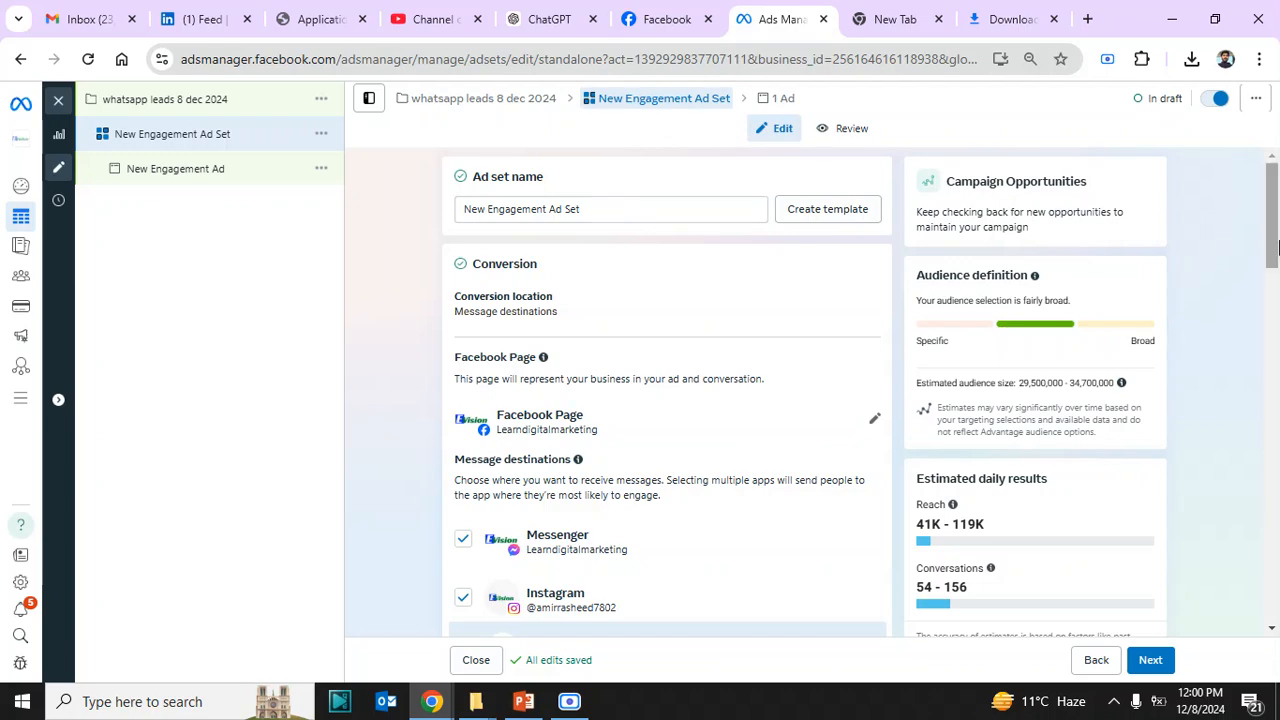
scroll(1274, 240, "down", 2)
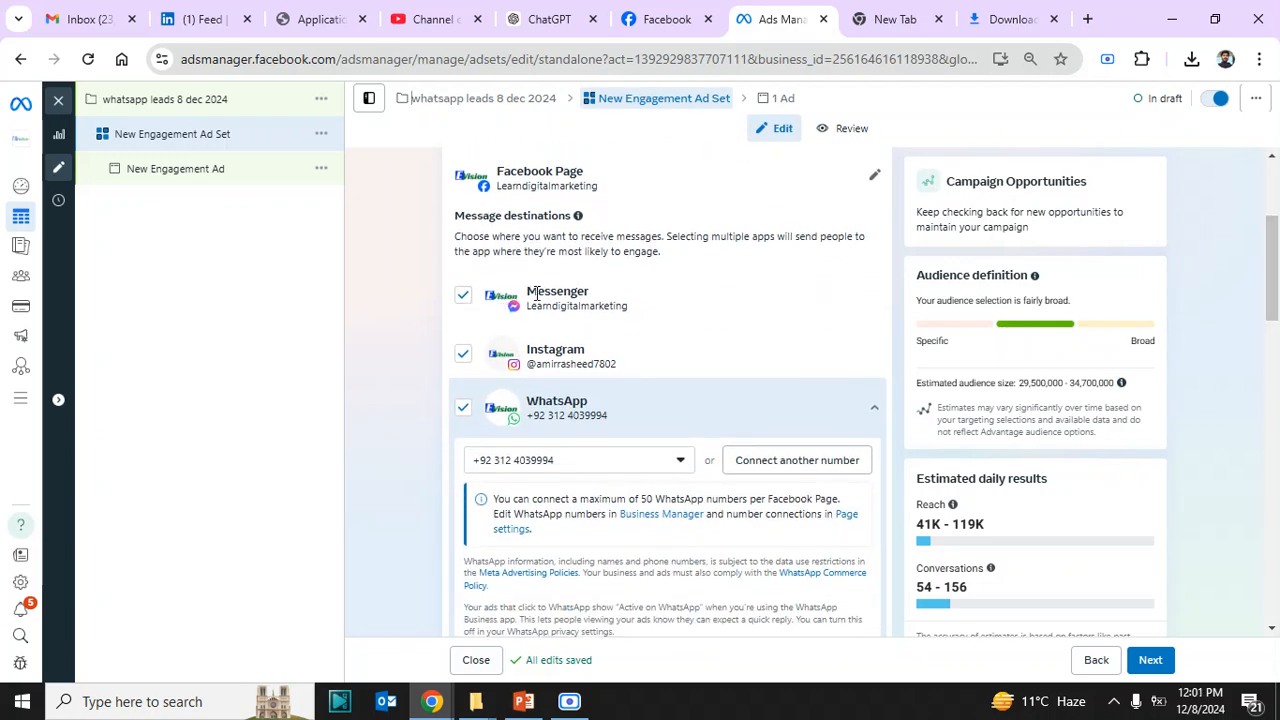
left_click(463, 295)
left_click(463, 354)
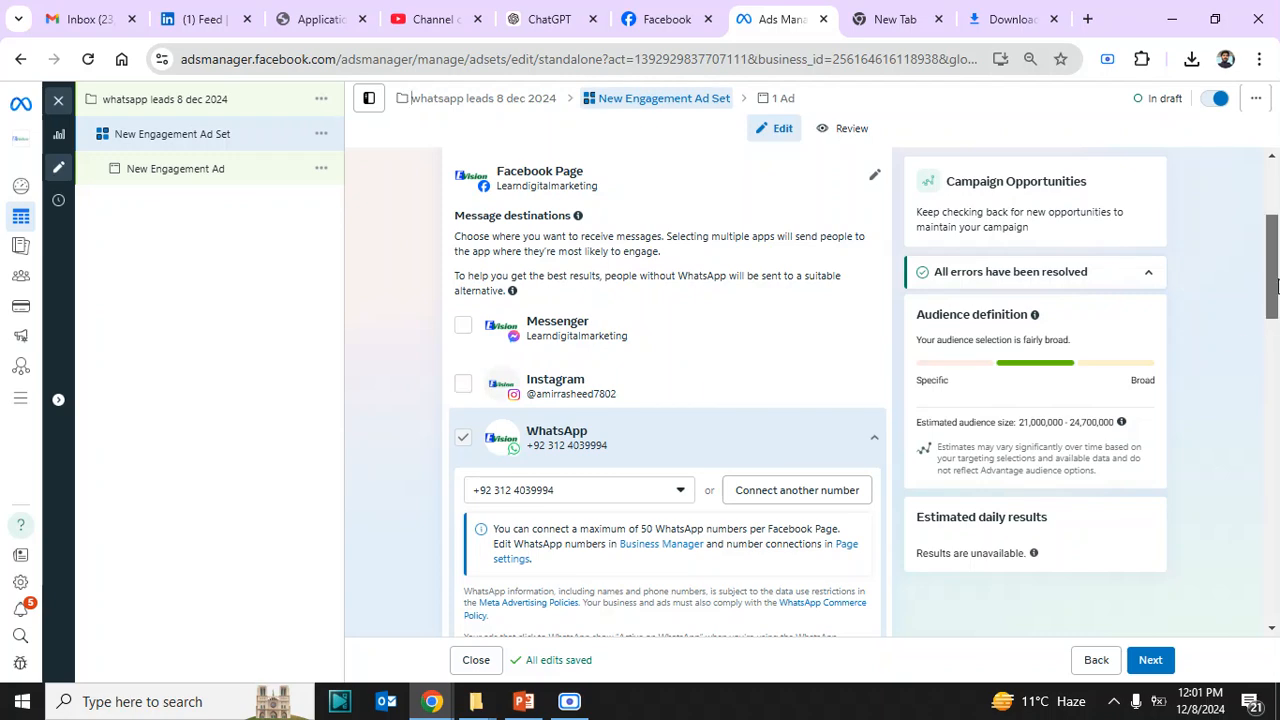
- Review the ad set's WhatsApp number, performance goal options, budget types, schedule, location, audience and placement settings
left_click_drag(1277, 292, 1277, 337)
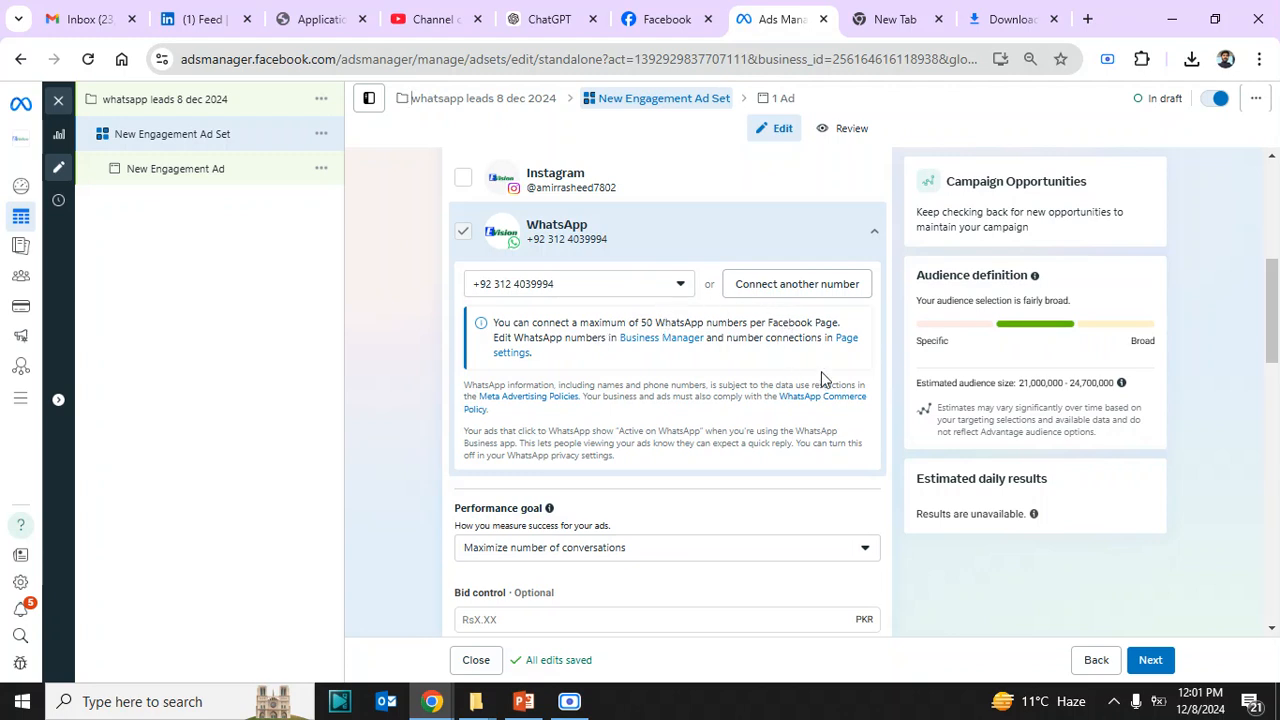
left_click_drag(1275, 303, 1275, 353)
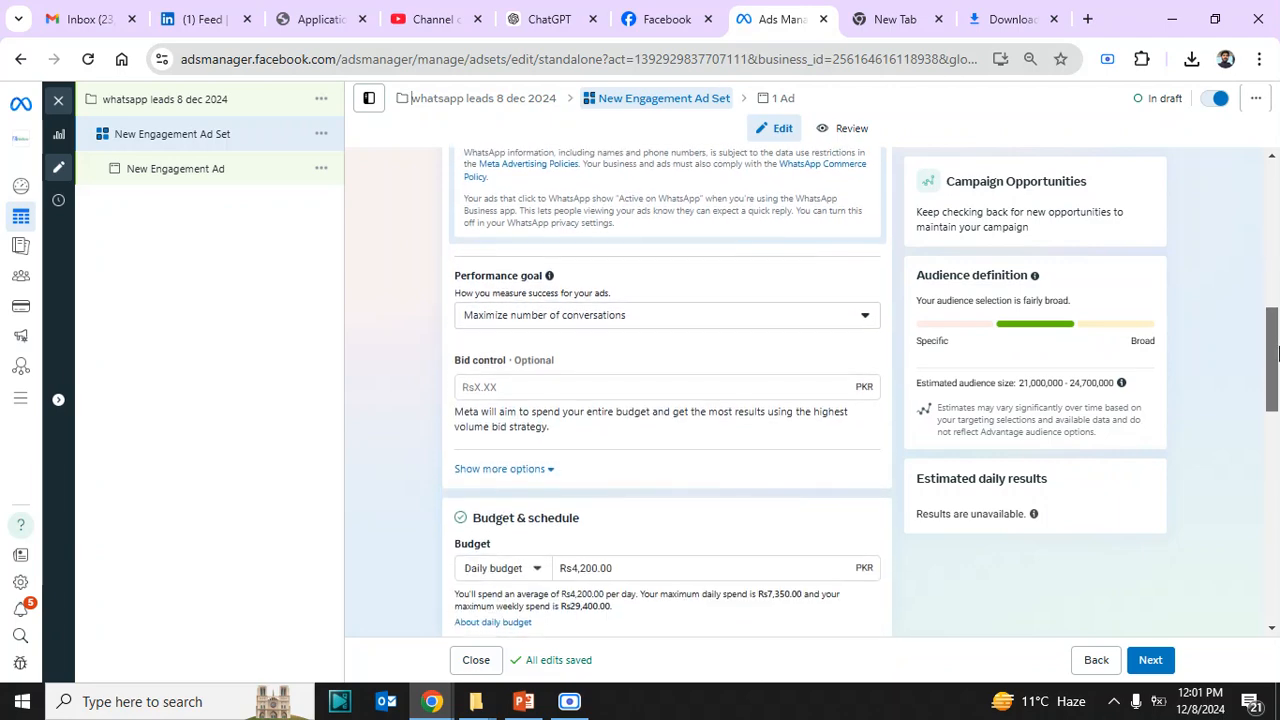
left_click(676, 323)
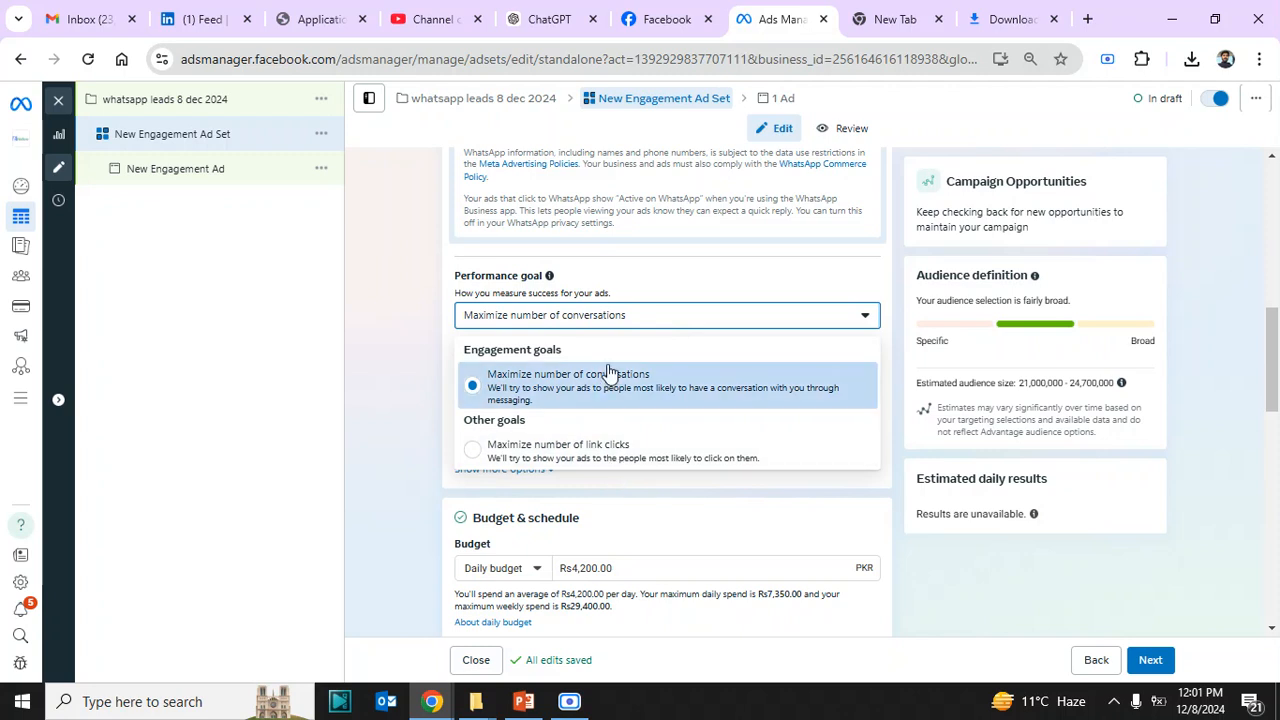
left_click(403, 360)
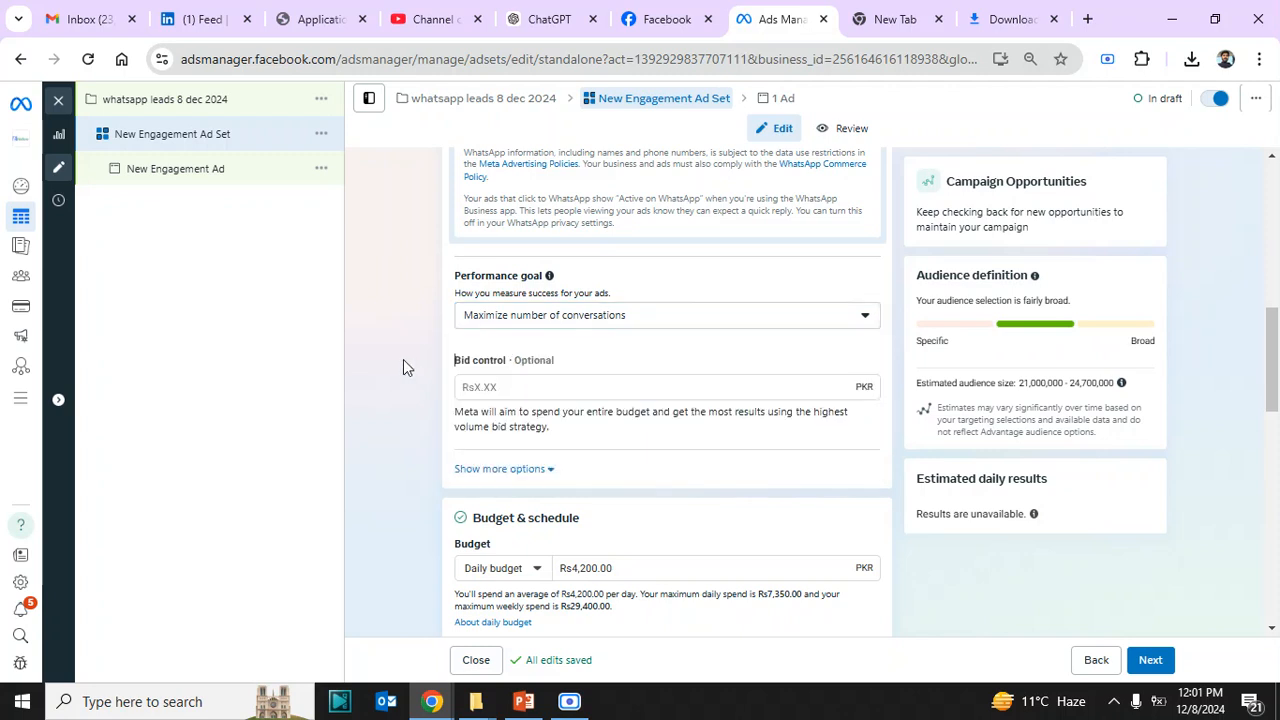
left_click_drag(1272, 400, 1278, 438)
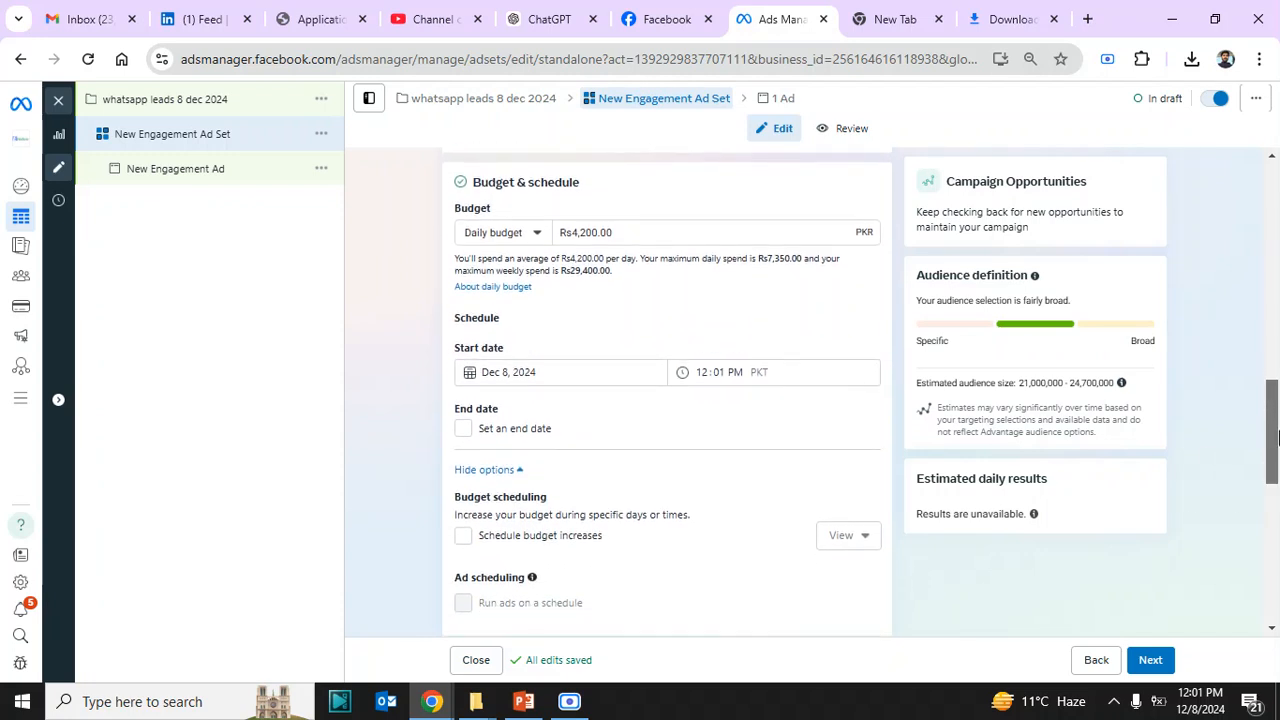
left_click(526, 240)
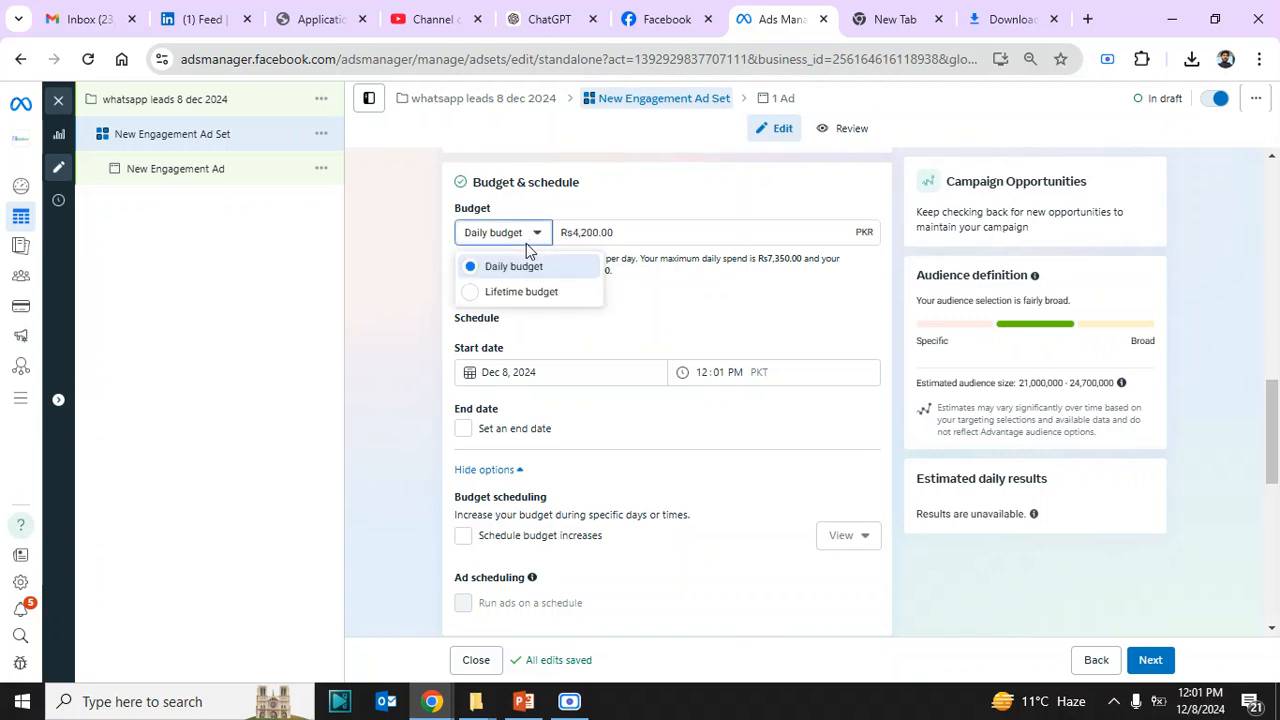
left_click(405, 372)
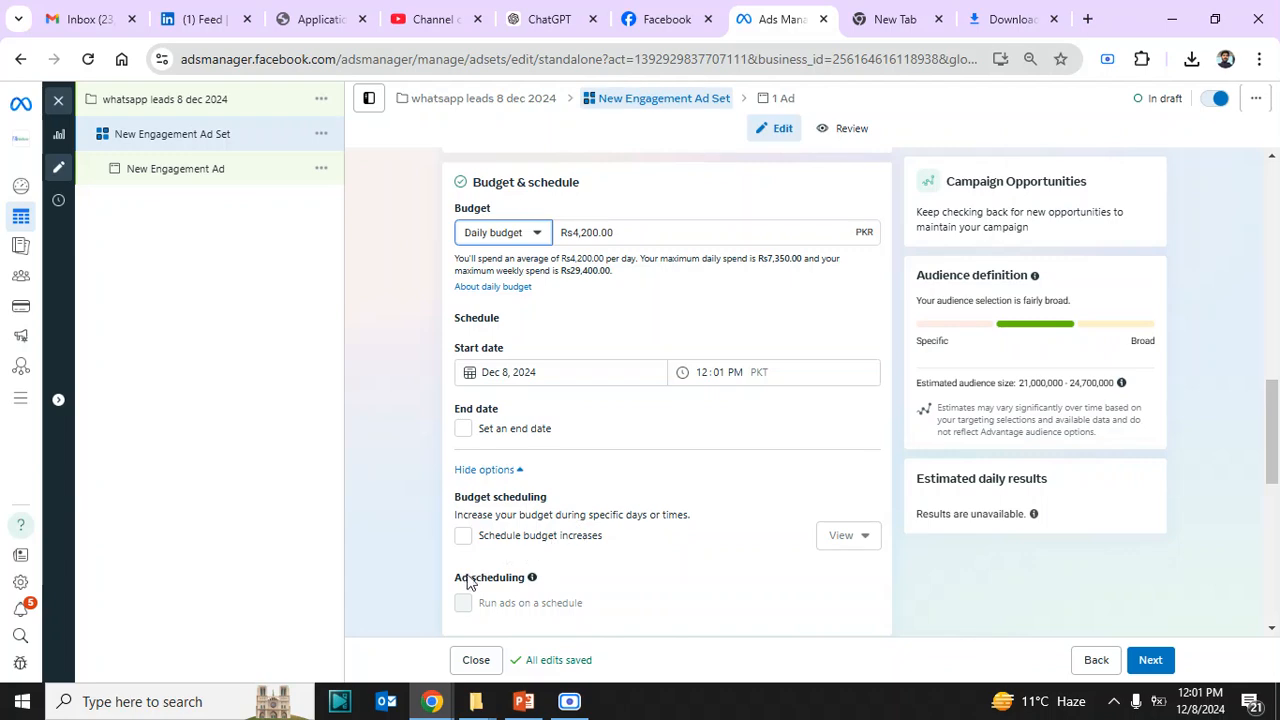
left_click_drag(1275, 433, 1278, 598)
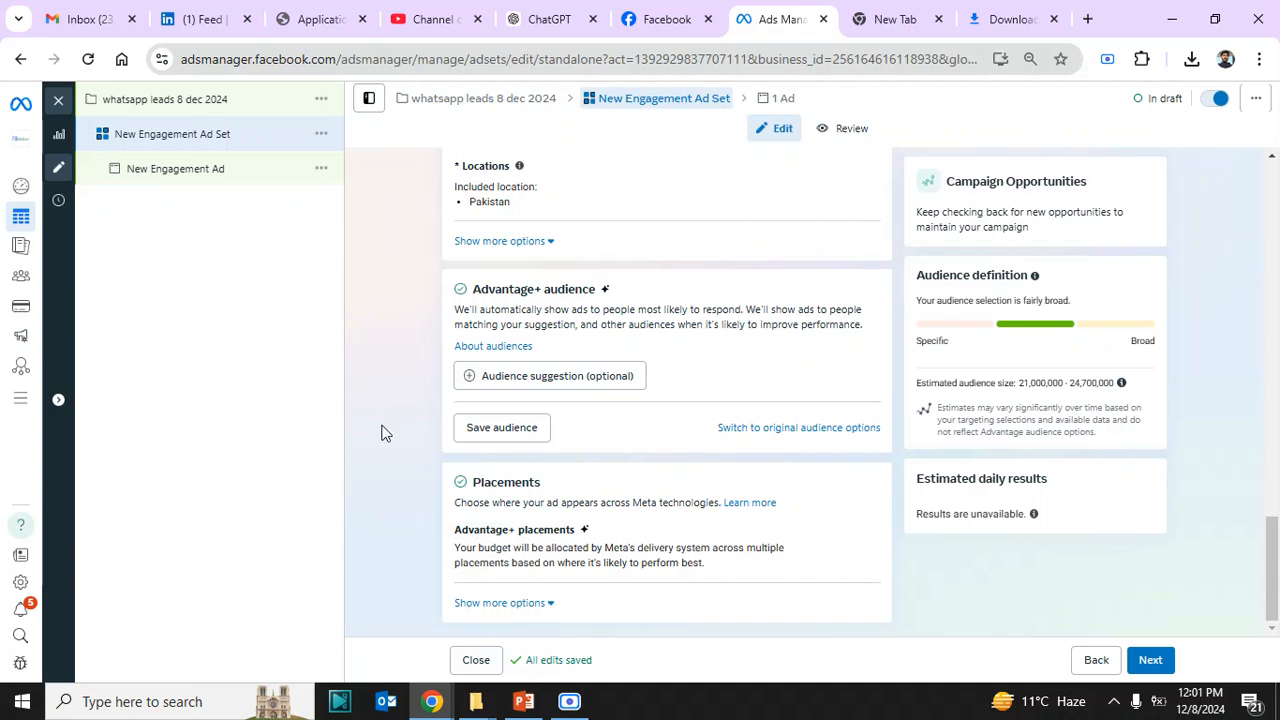
- Open the New Engagement Ad, keep Create ad as the ad setup, and turn off Multi-advertiser ads
left_click(217, 180)
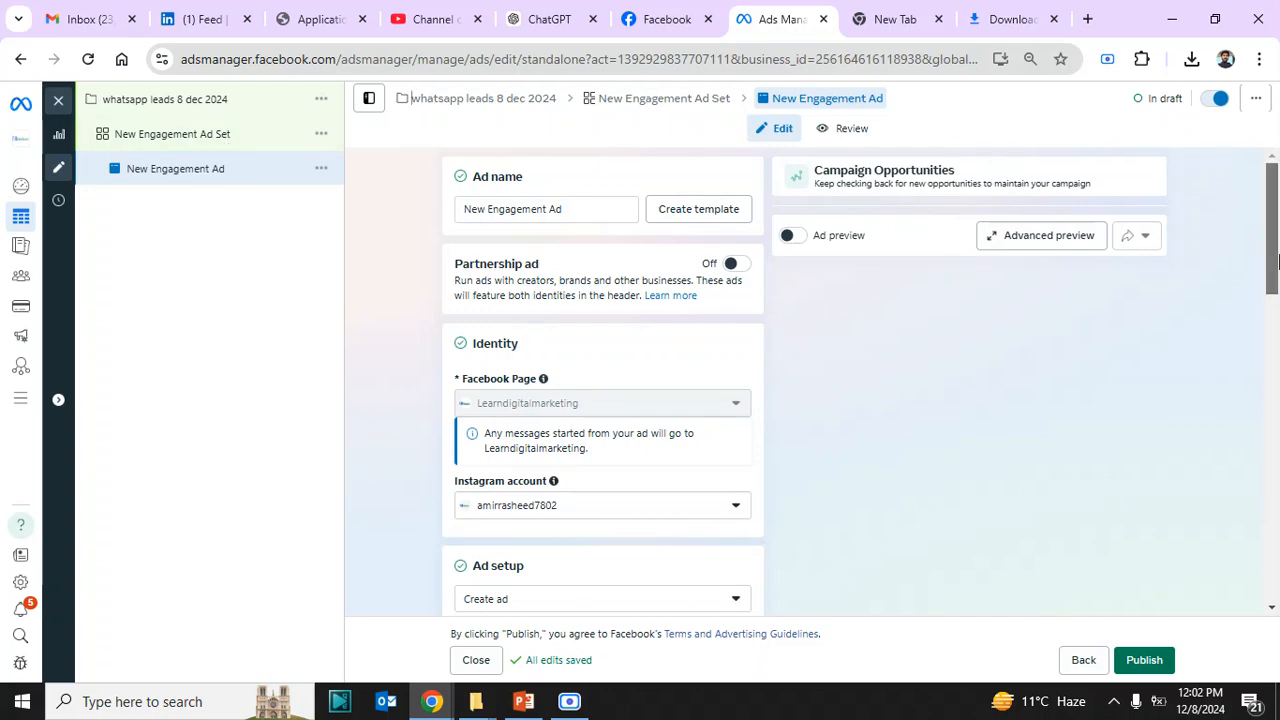
left_click_drag(1276, 255, 1276, 339)
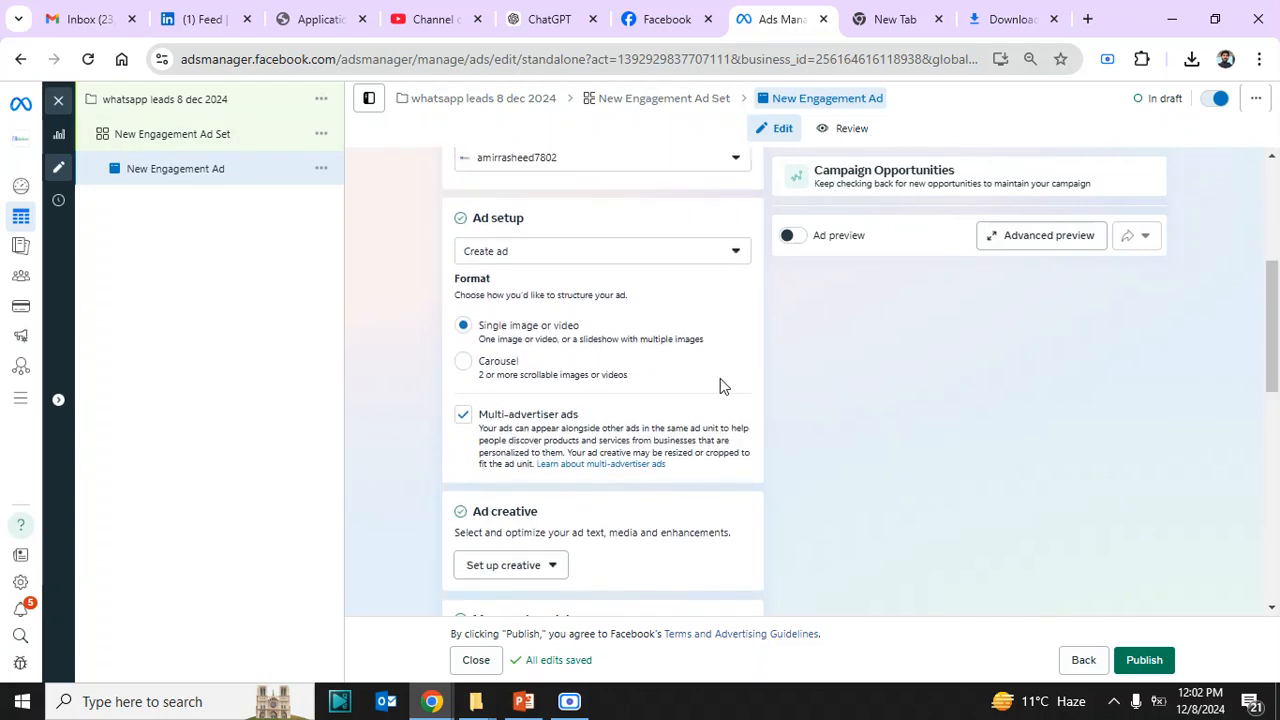
left_click(595, 255)
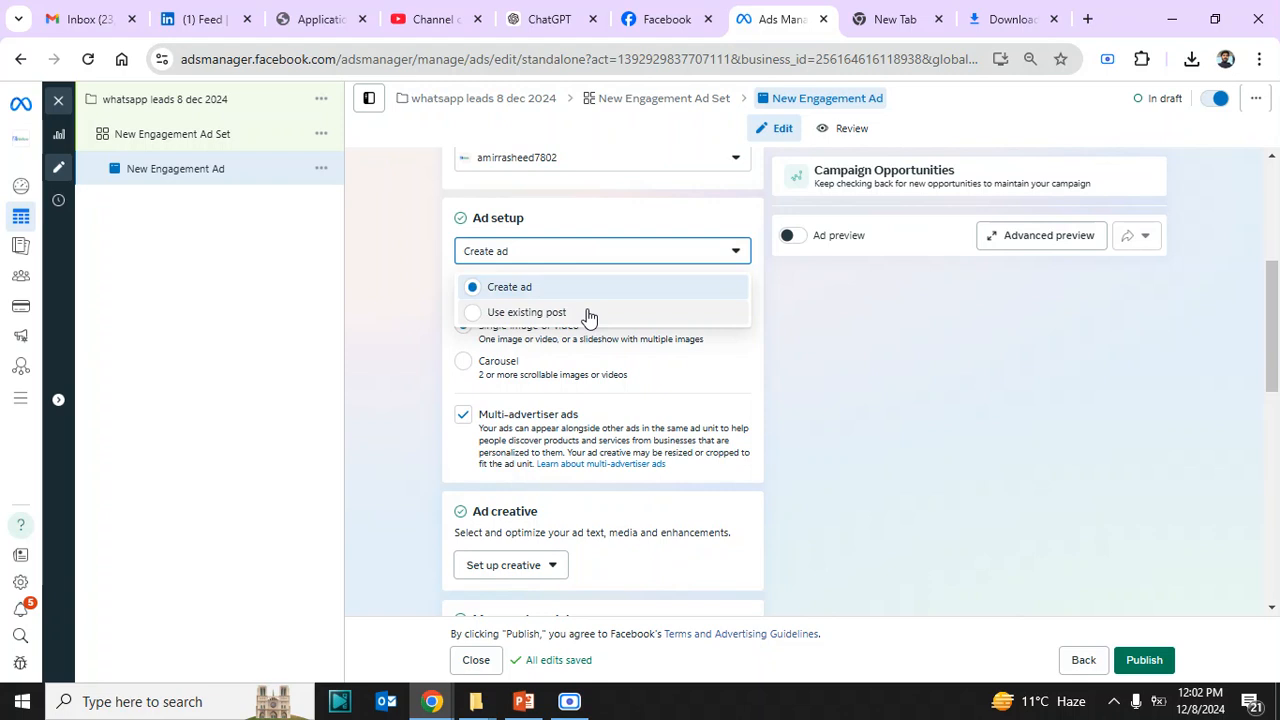
left_click(585, 290)
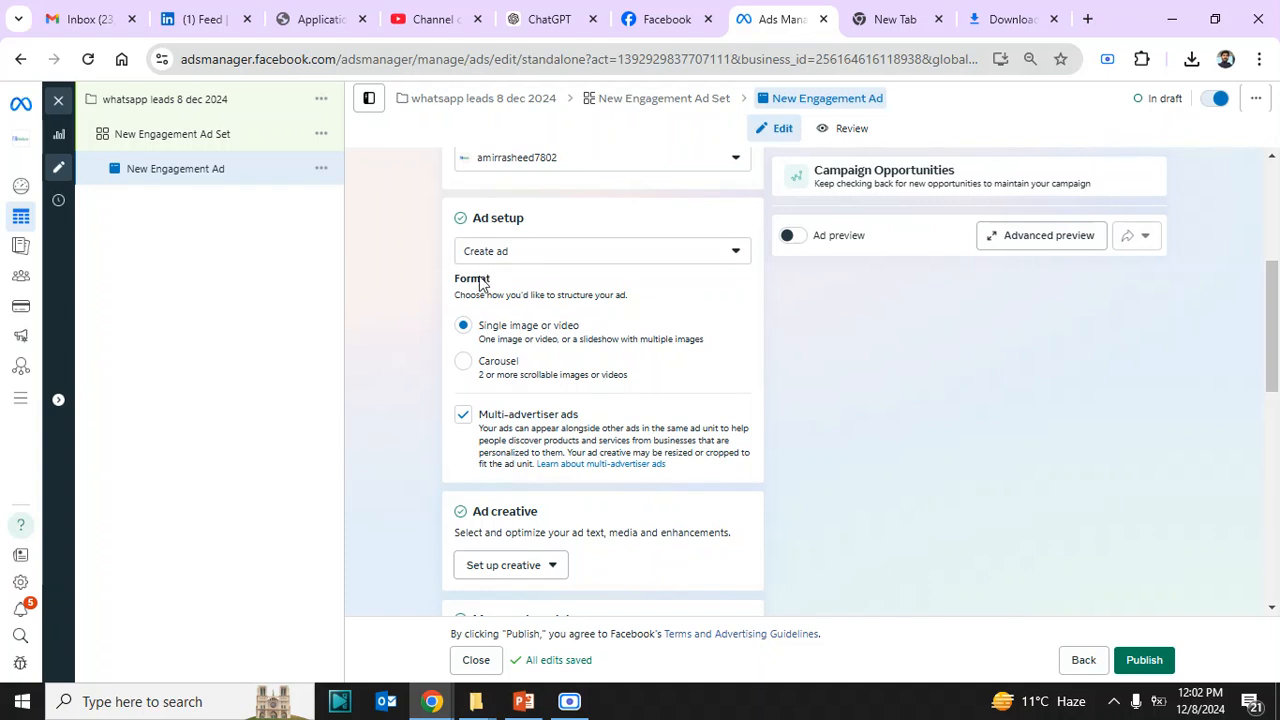
left_click_drag(1272, 325, 1272, 351)
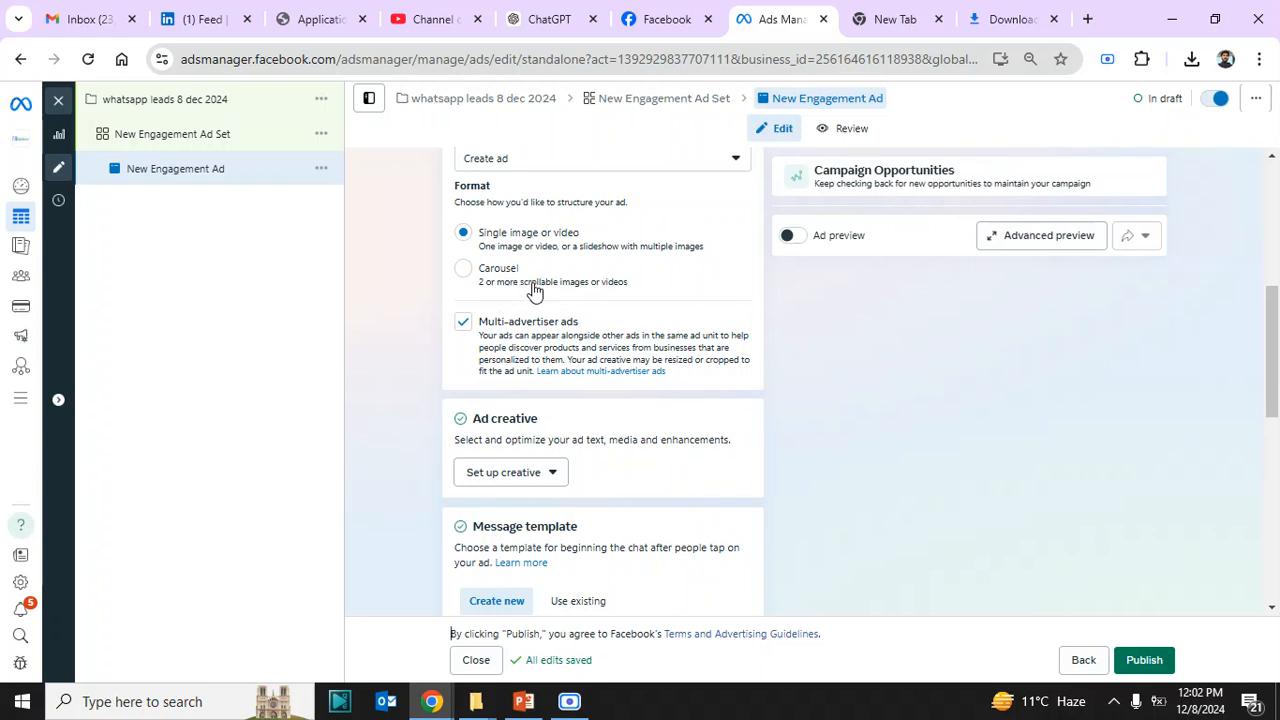
left_click(463, 321)
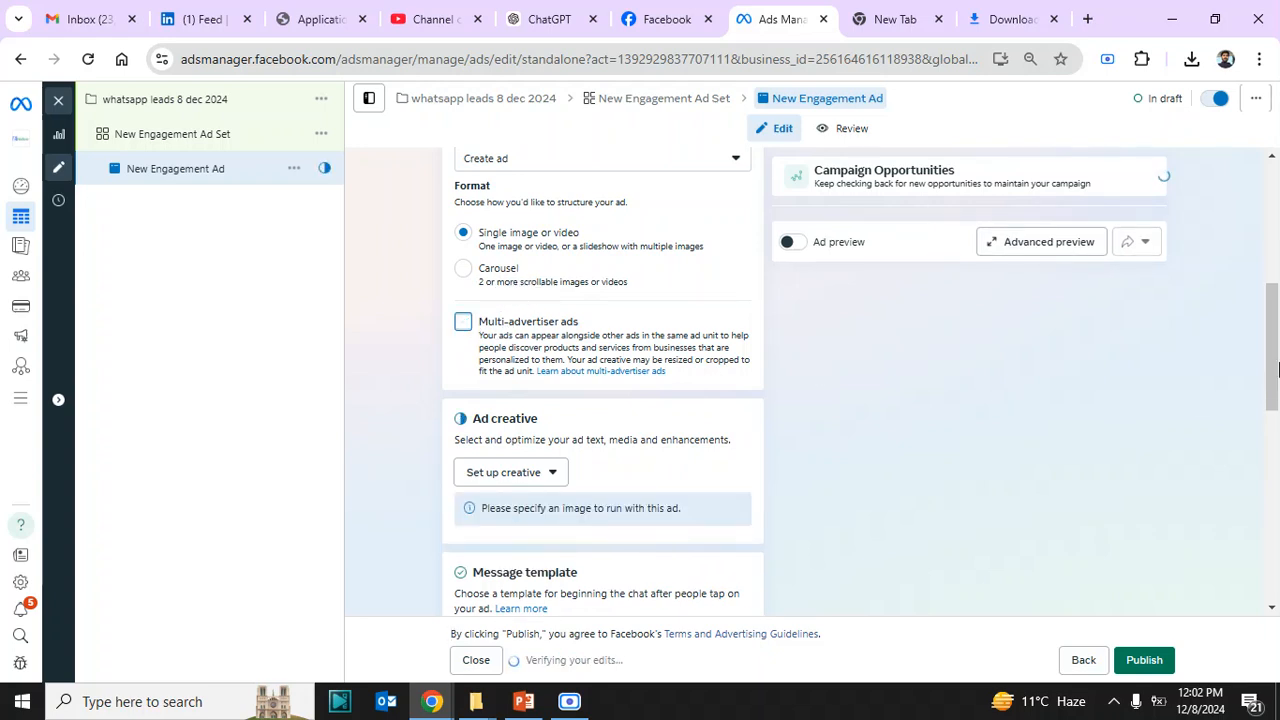
- Start an image ad creative and enter "free dig mkt course" as its primary text
left_click_drag(1278, 370, 1278, 400)
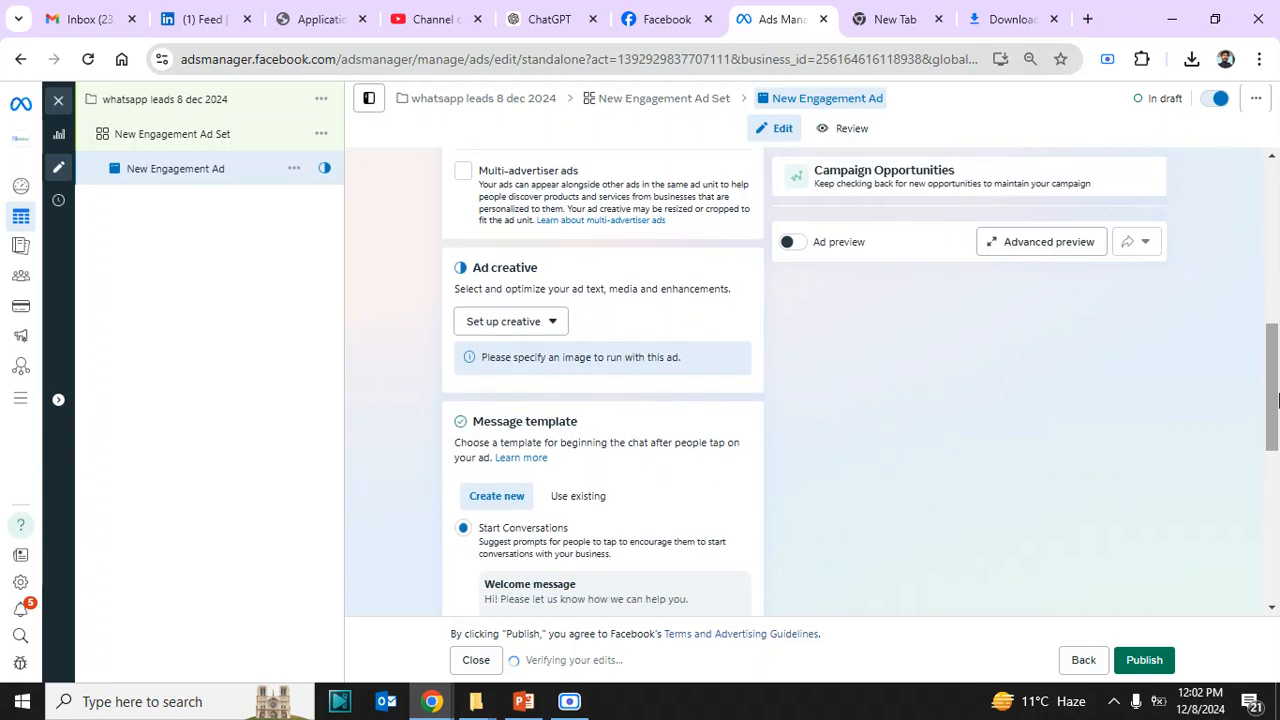
left_click(543, 322)
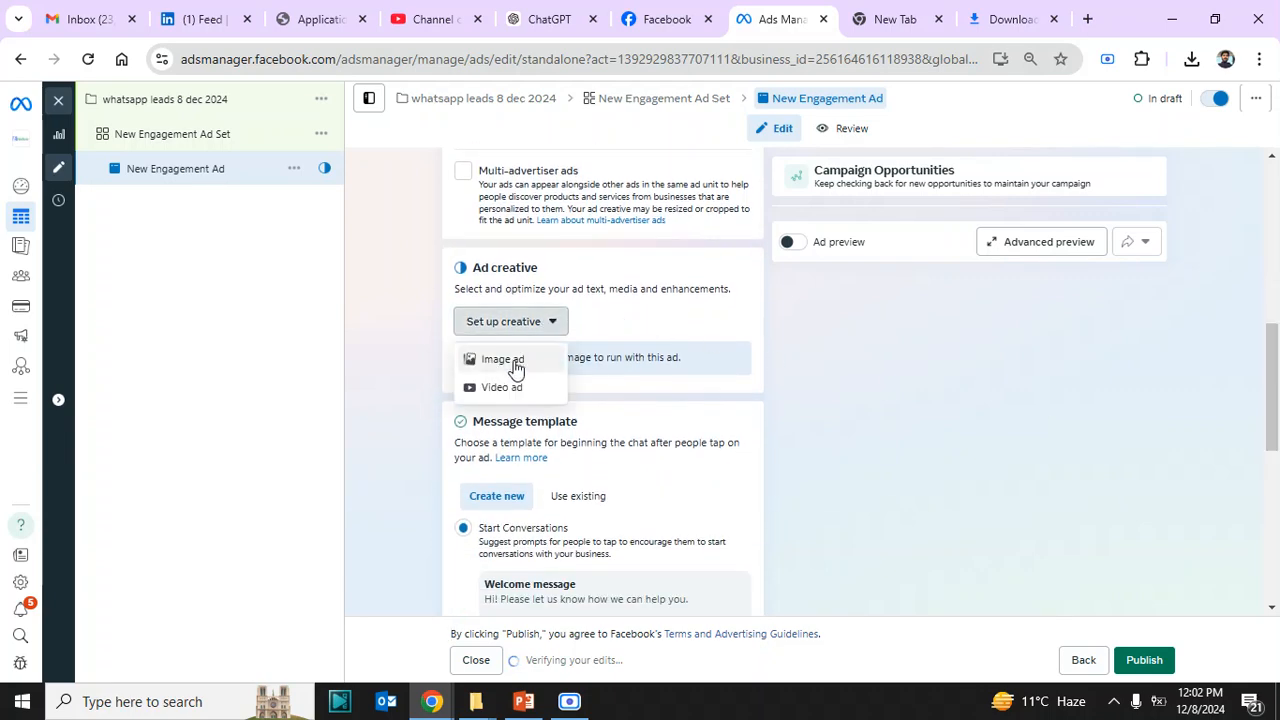
left_click(515, 366)
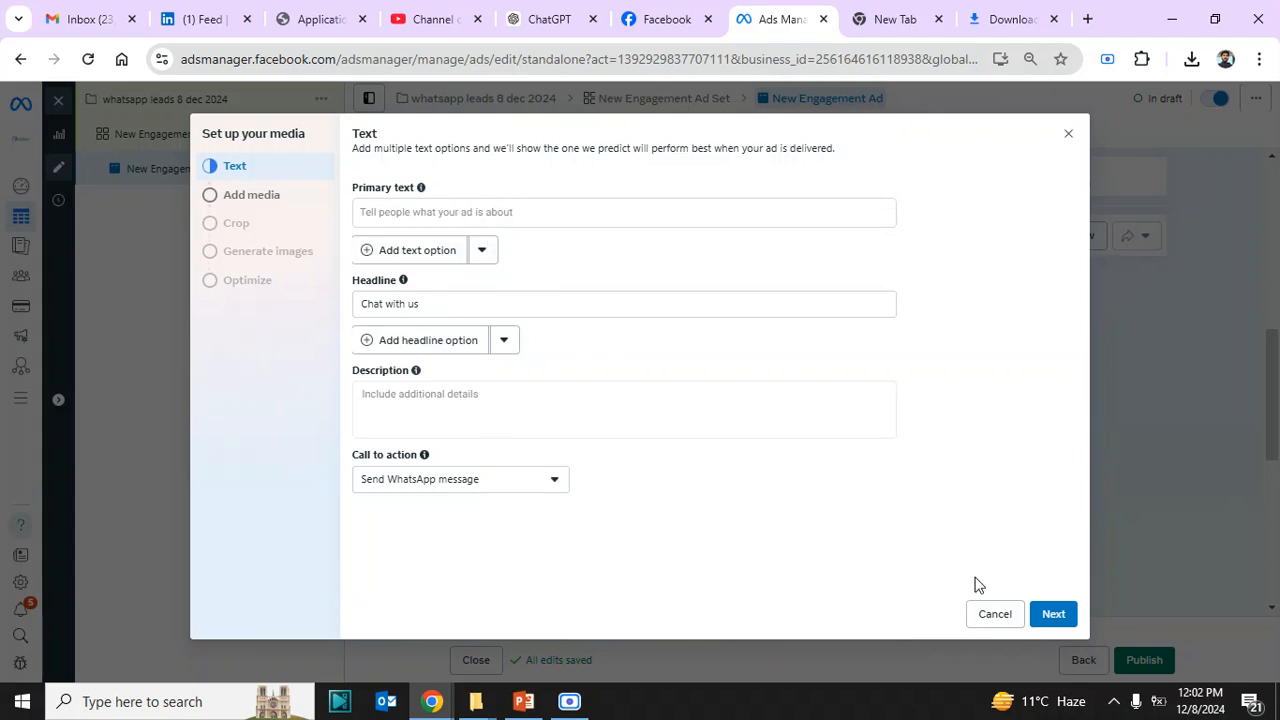
left_click(504, 207)
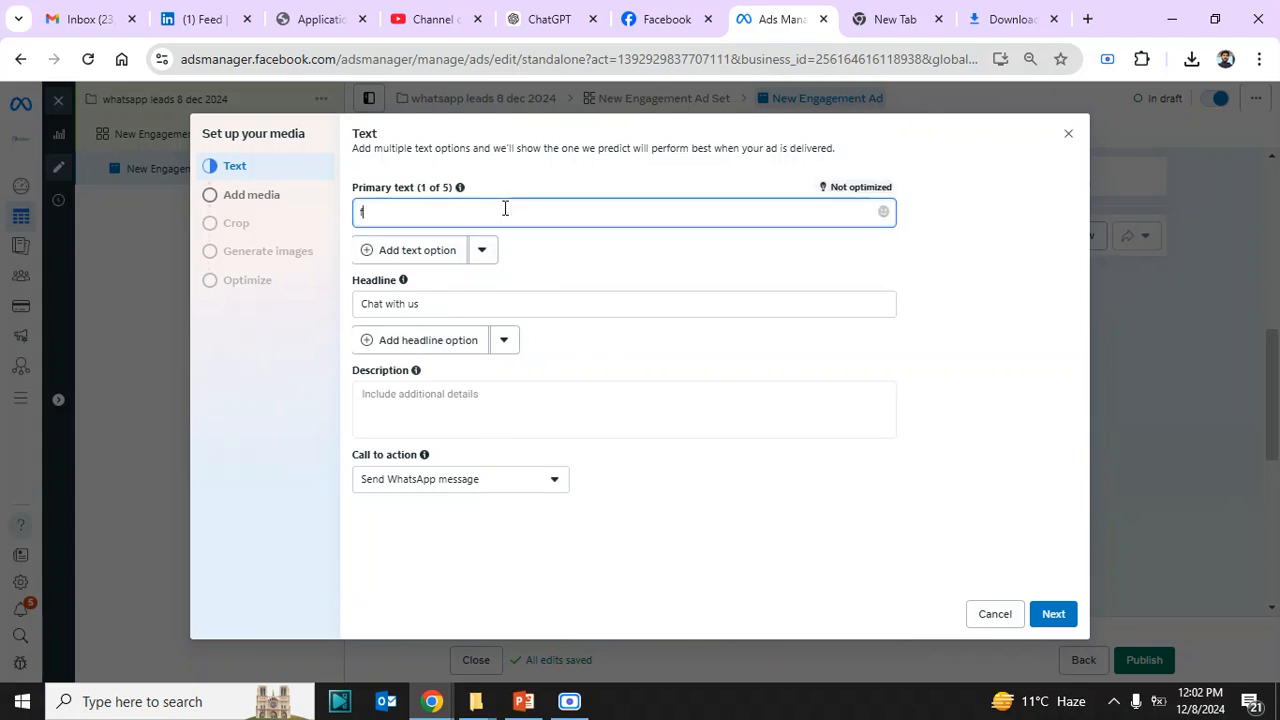
type("free o")
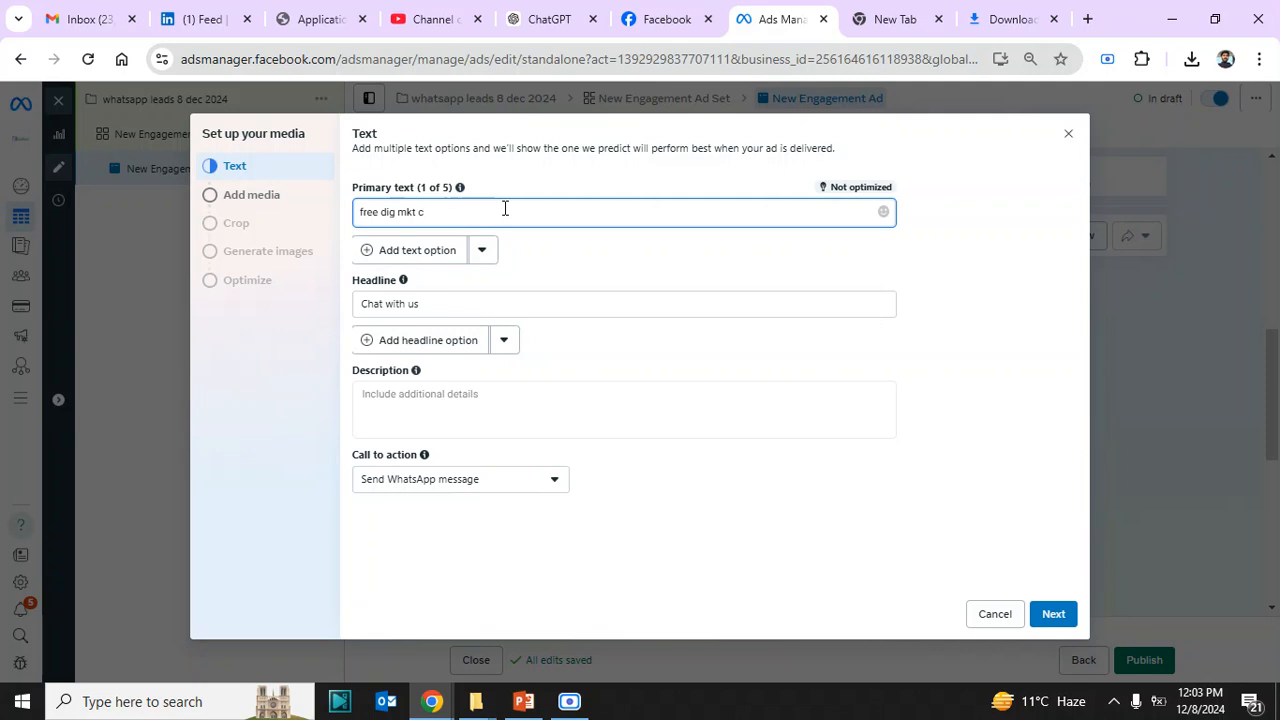
left_click(460, 421)
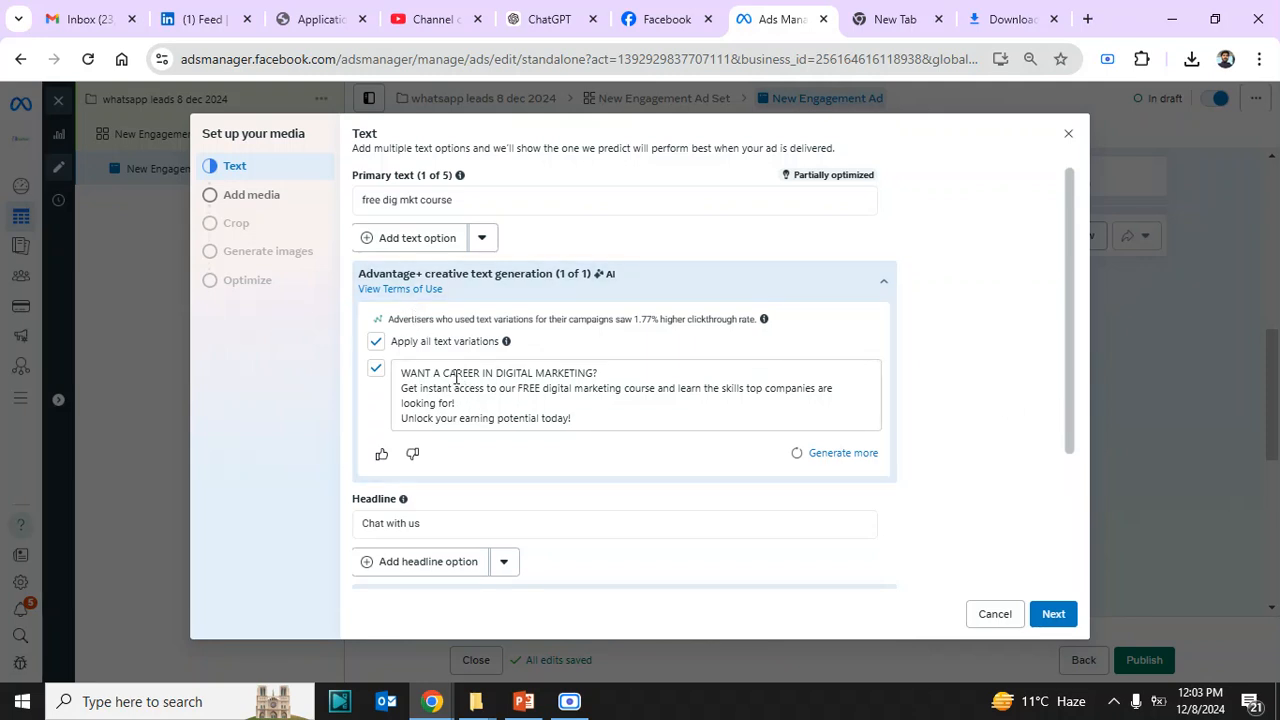
- Apply all generated headline variations, set the description to "free online courses", and continue to the media selection
left_click(1072, 450)
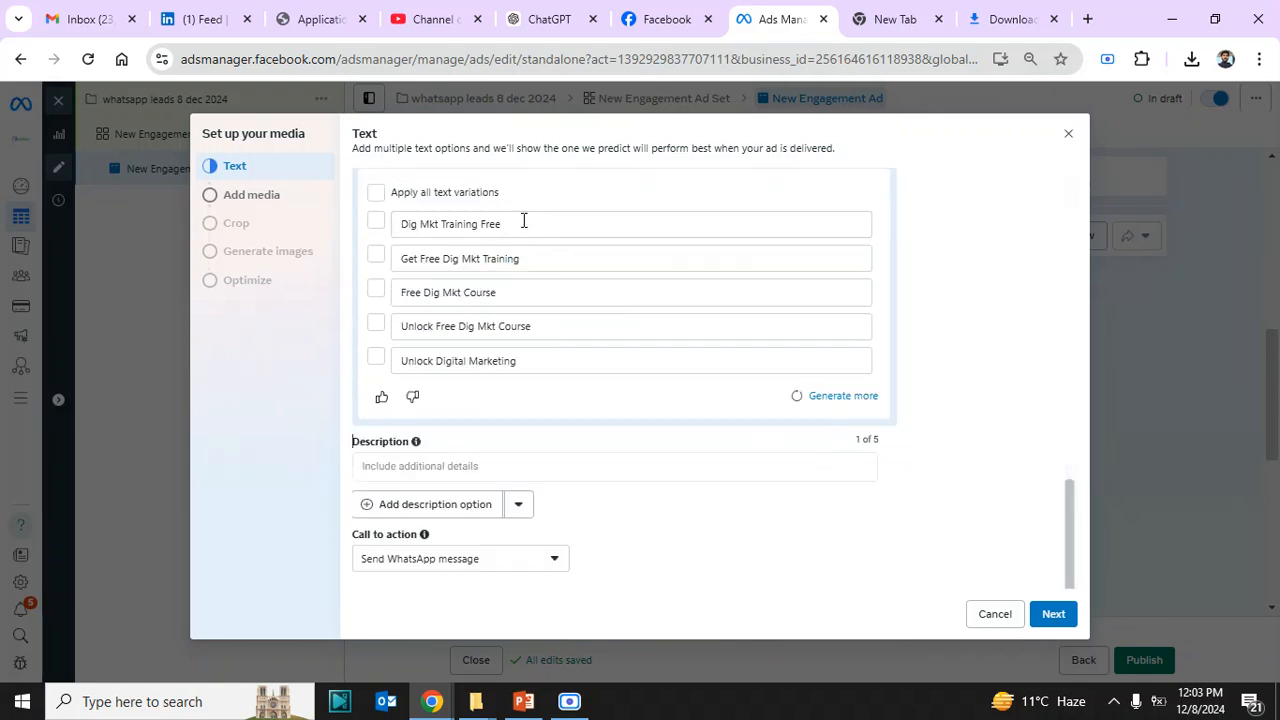
left_click(377, 193)
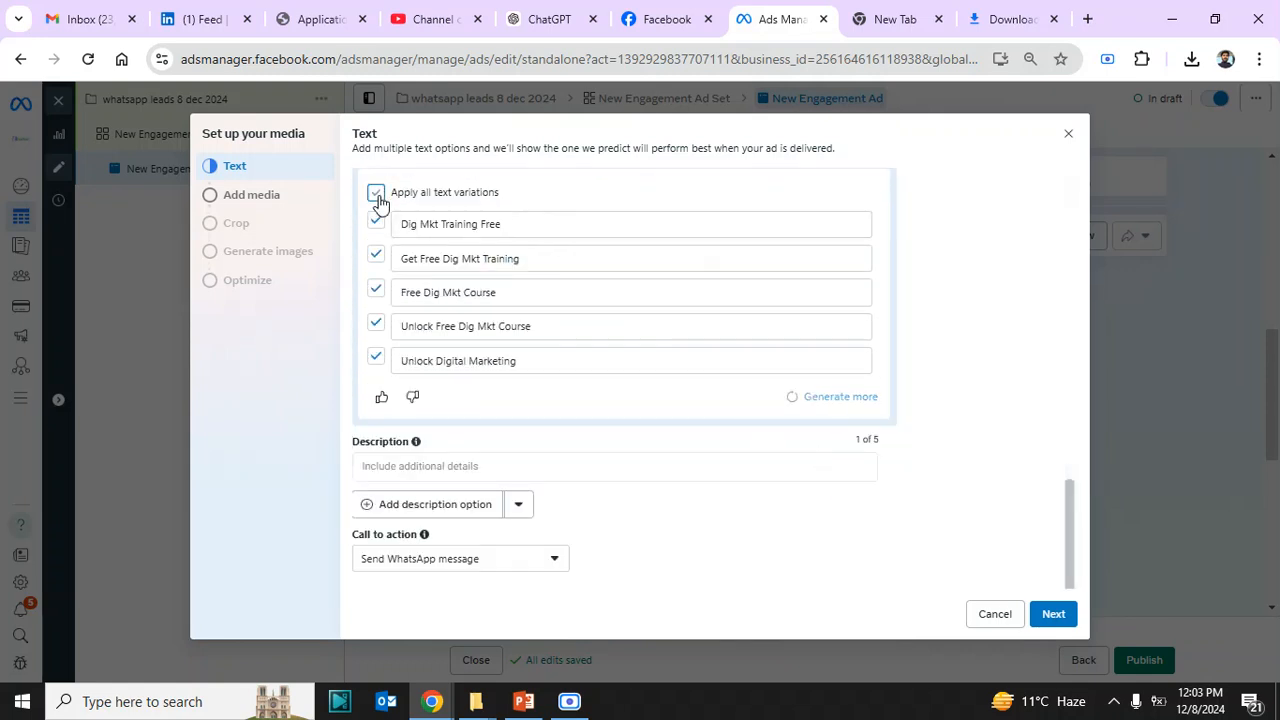
left_click(522, 467)
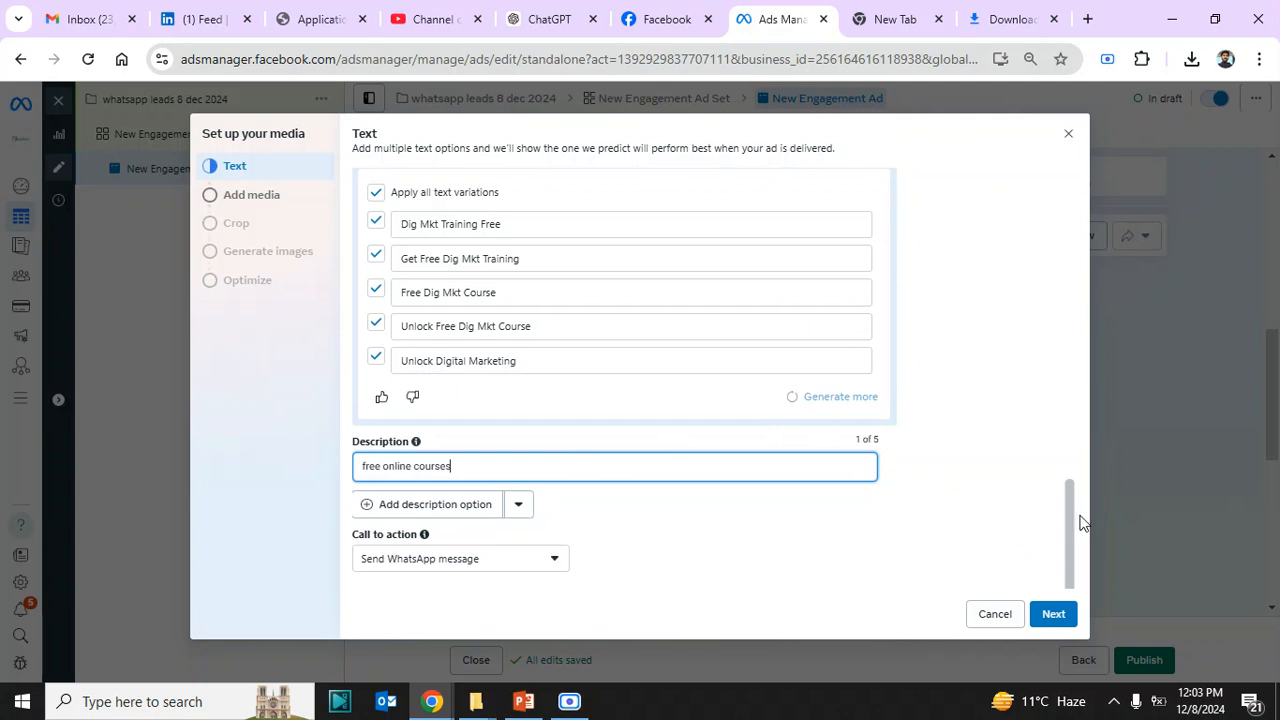
left_click_drag(1069, 521, 1038, 284)
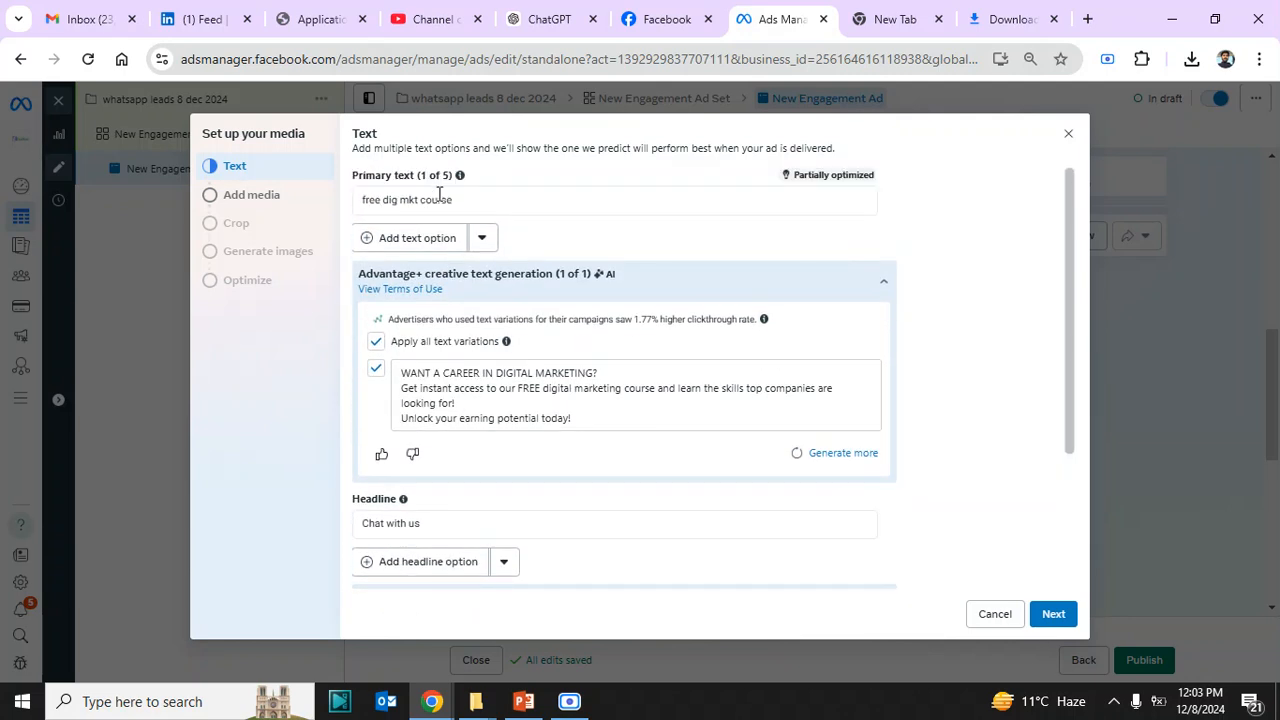
left_click_drag(1069, 274, 1073, 284)
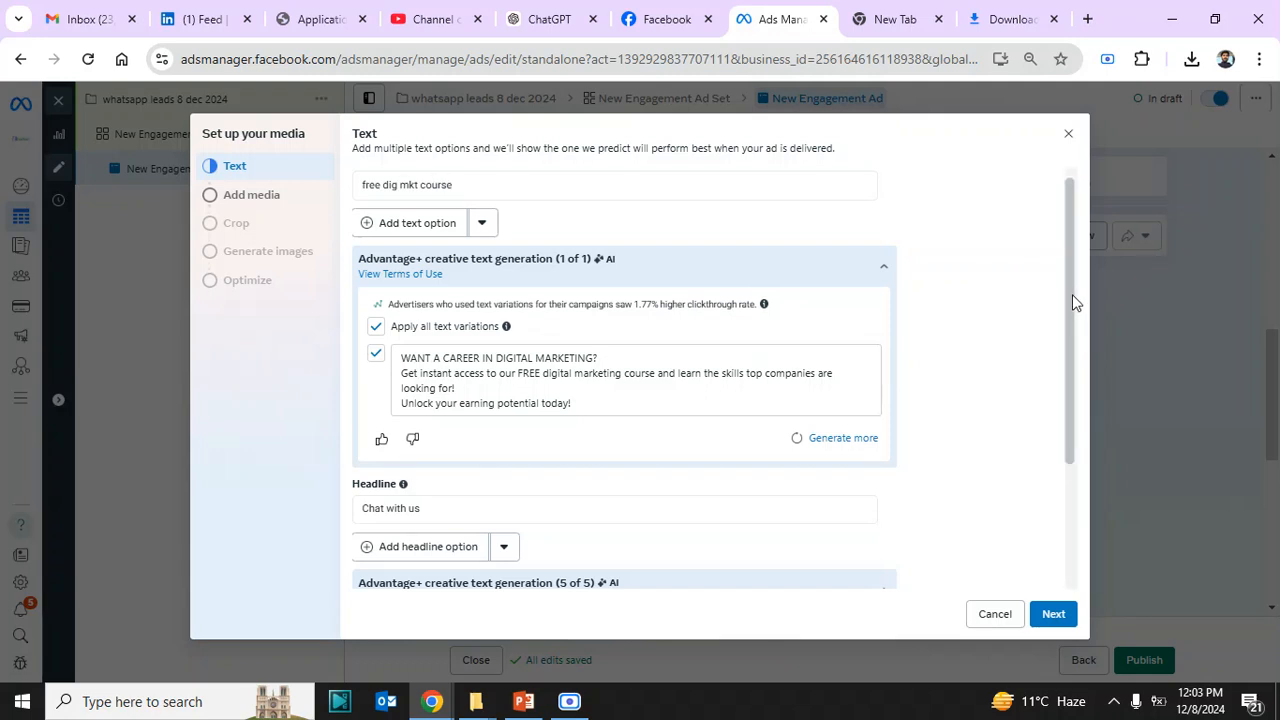
left_click_drag(1070, 294, 1070, 580)
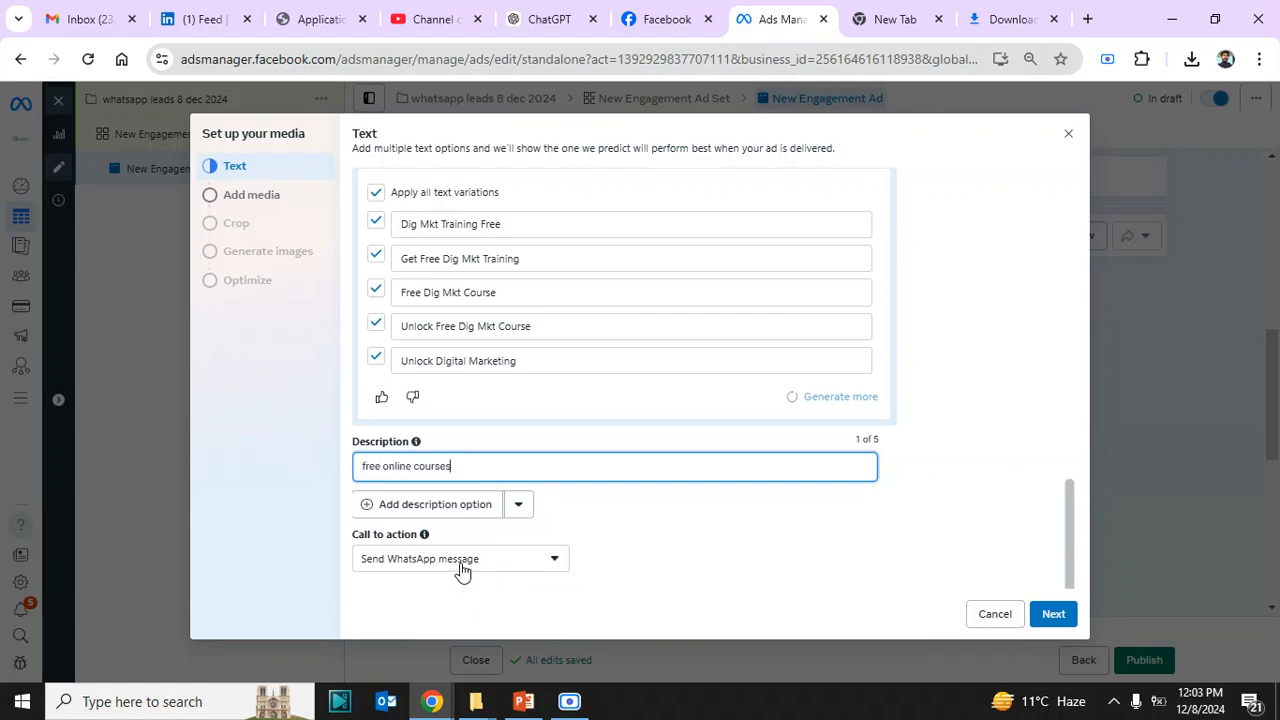
left_click(1051, 612)
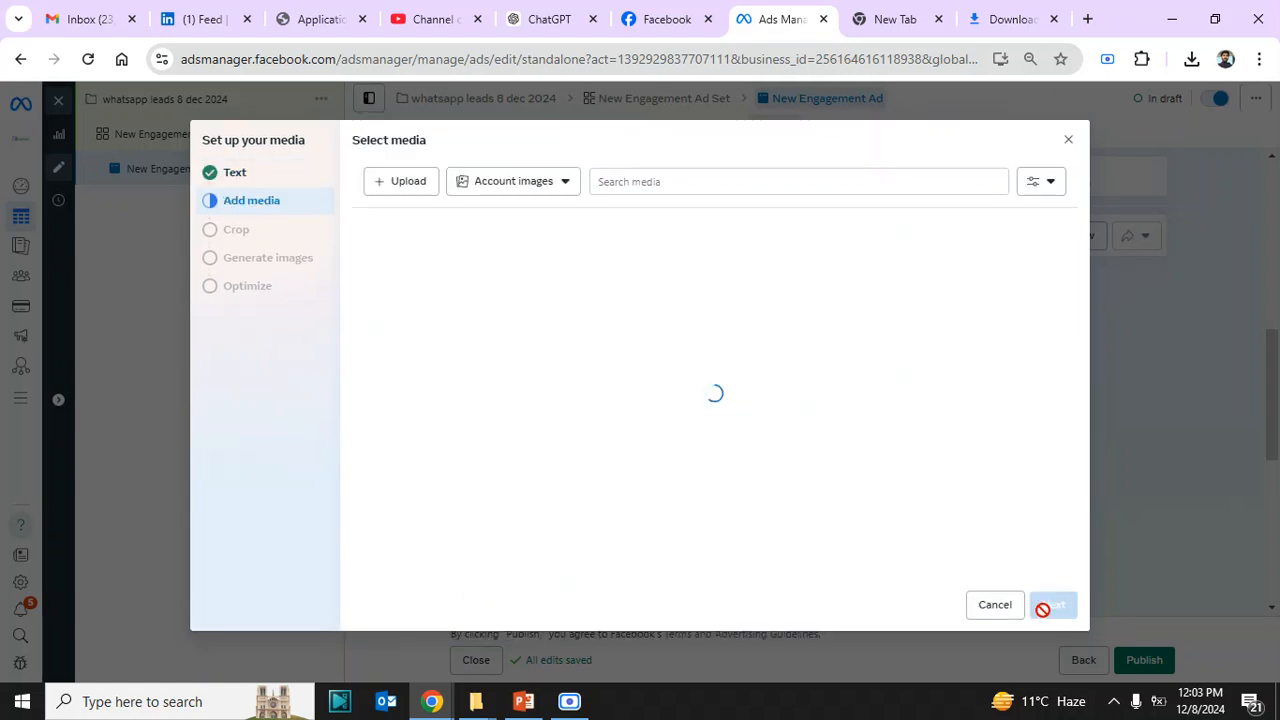
left_click(405, 185)
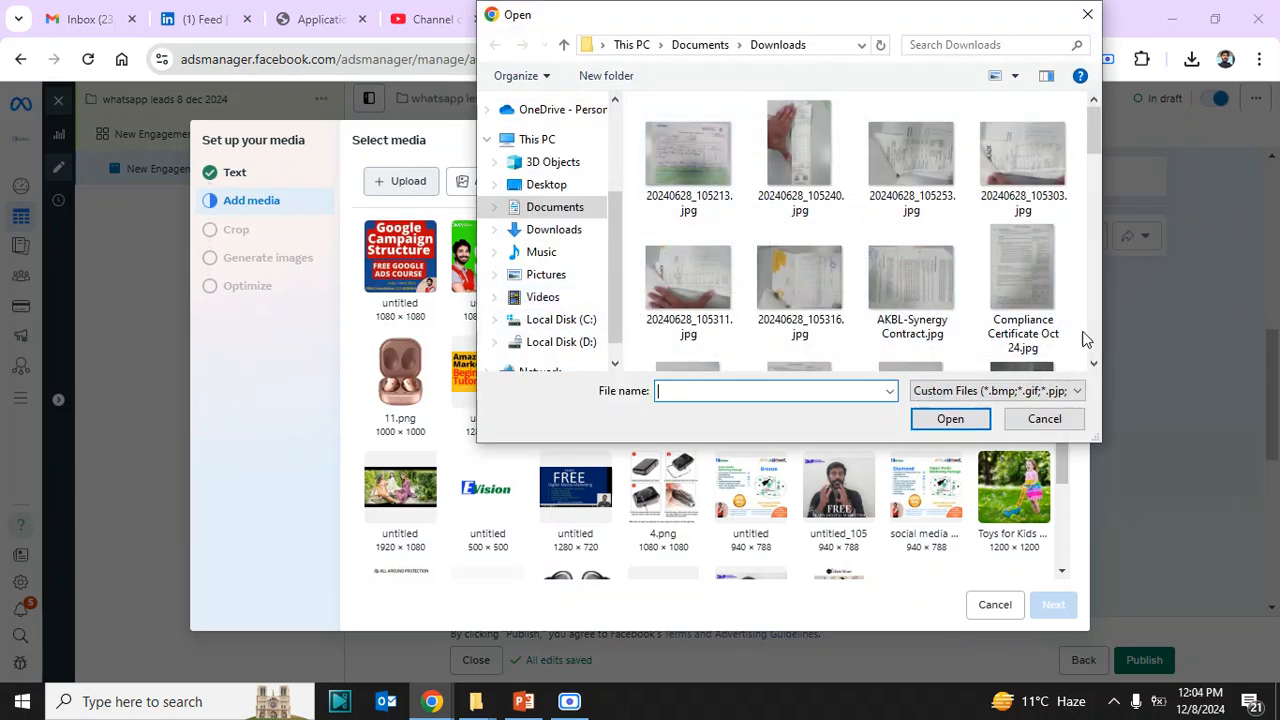
scroll(1088, 340, "down", 3)
scroll(1094, 340, "down", 5)
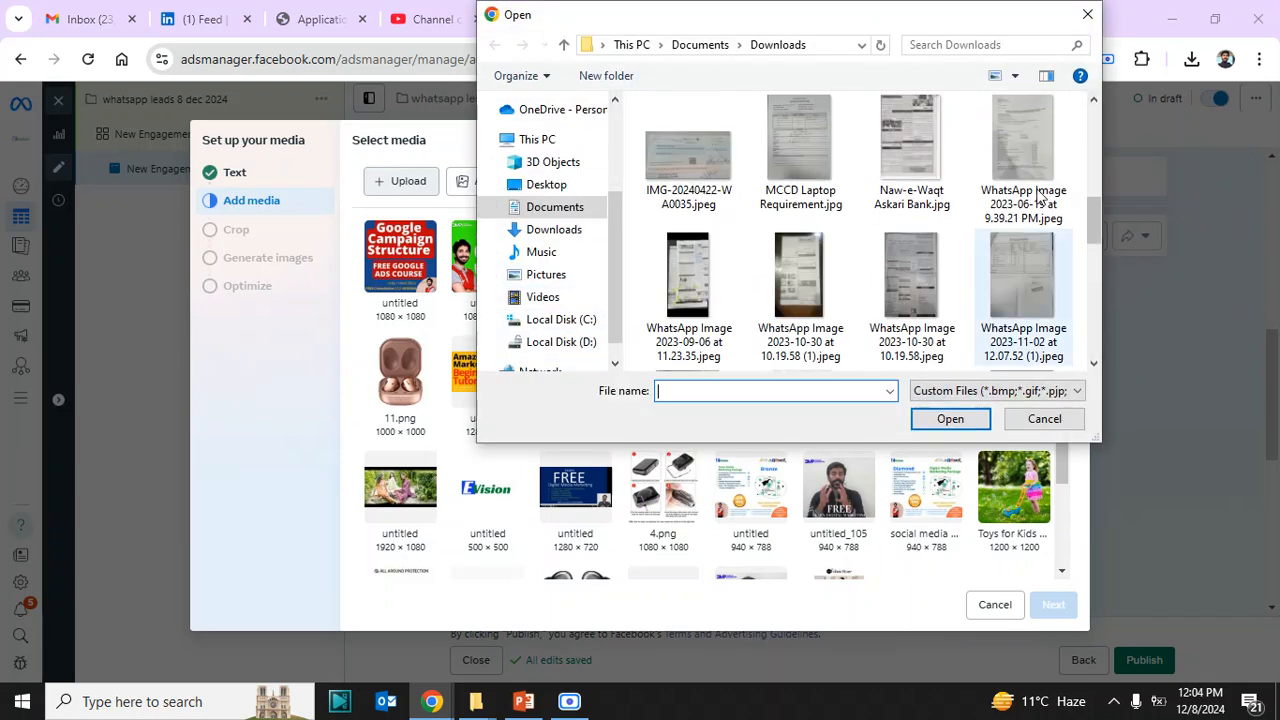
left_click(1088, 14)
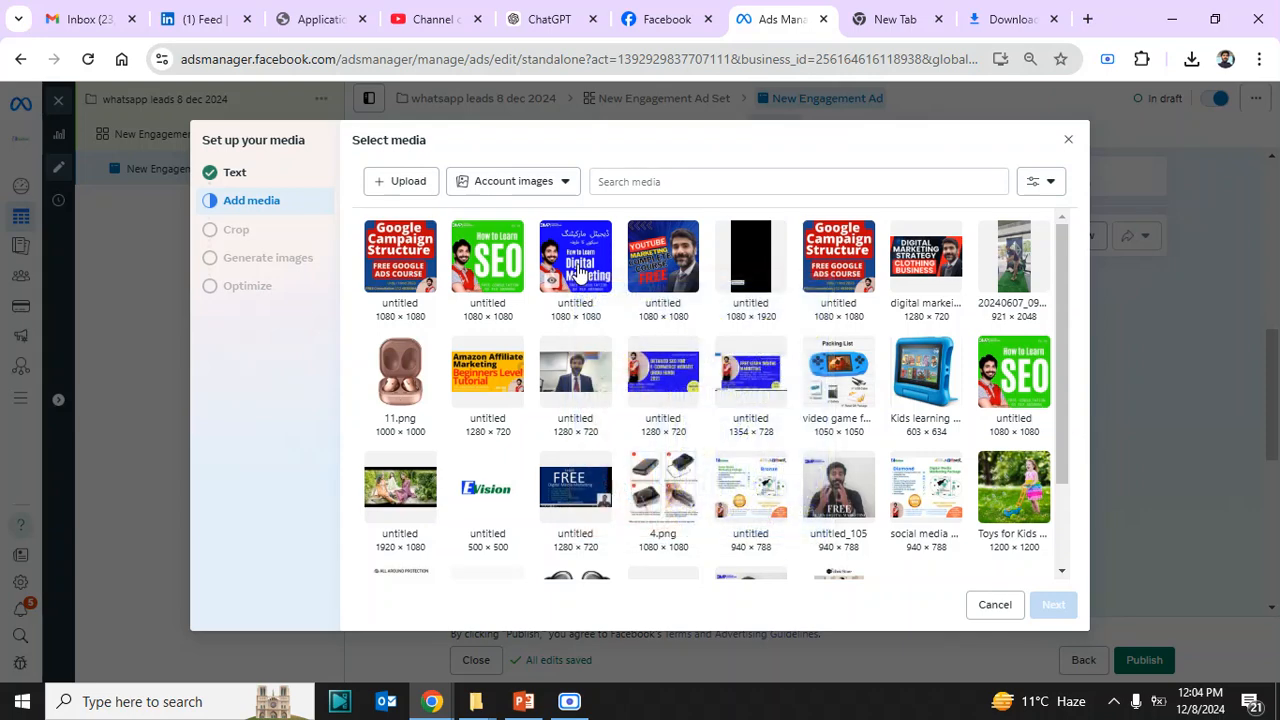
- Use the blue "How to Learn Digital Marketing" account image with original crops for all placements, and finish the creative without selecting AI image variations
left_click(576, 268)
left_click(1058, 611)
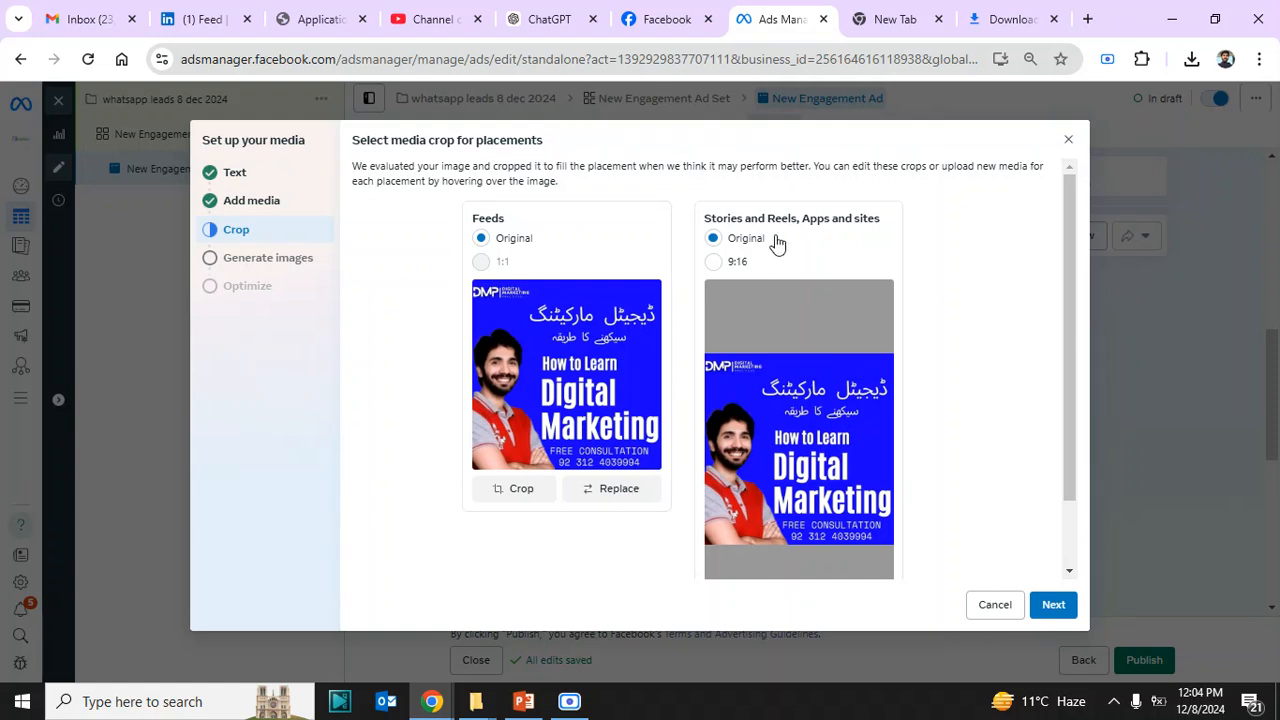
left_click_drag(1072, 312, 1073, 374)
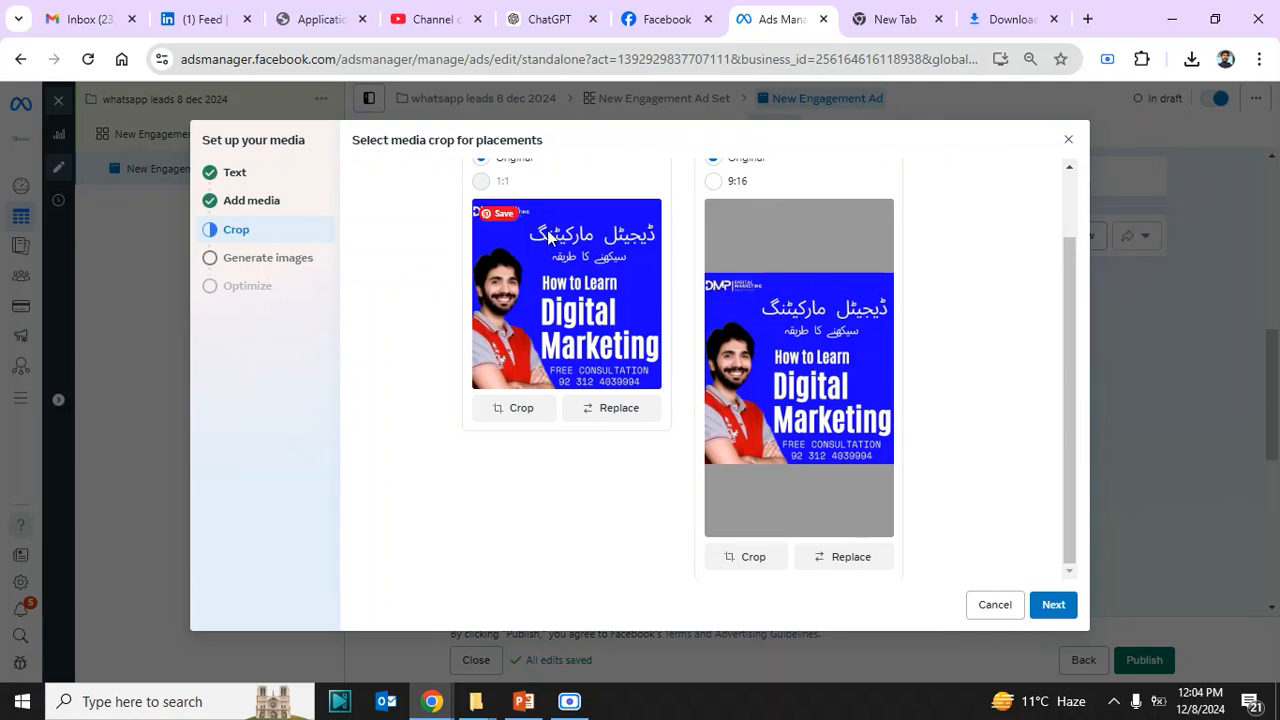
left_click(1057, 605)
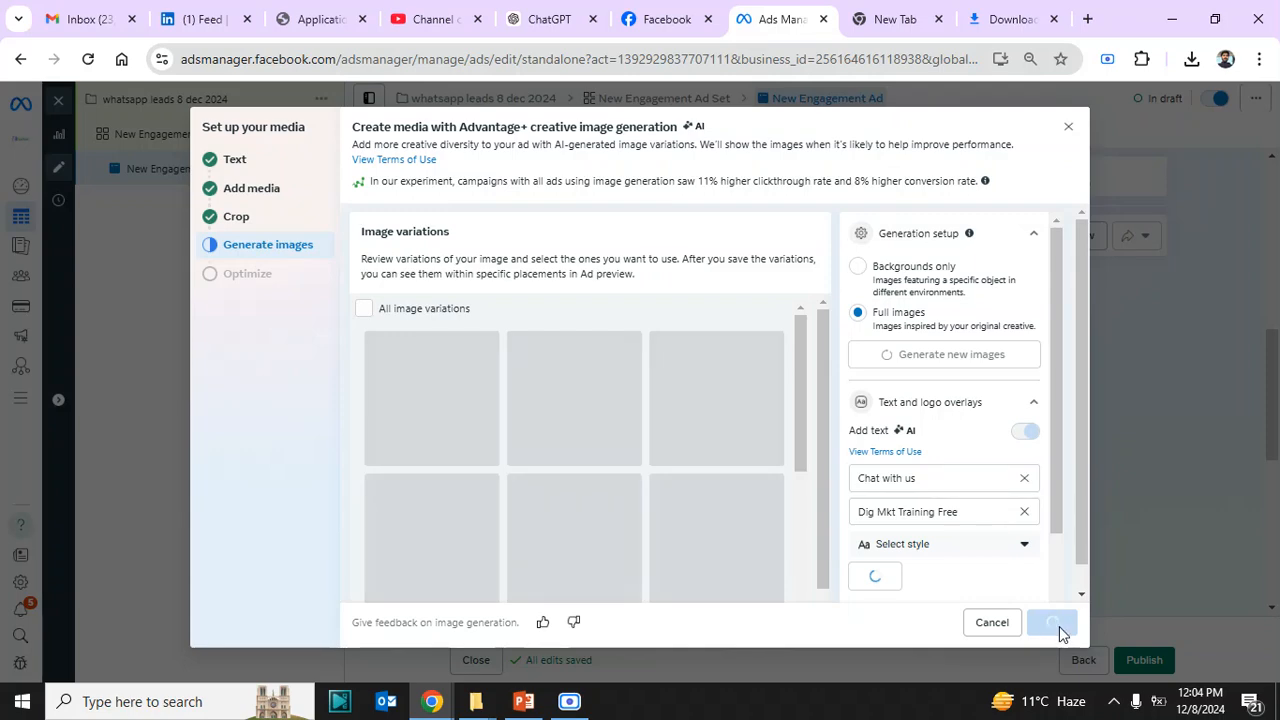
left_click(1057, 624)
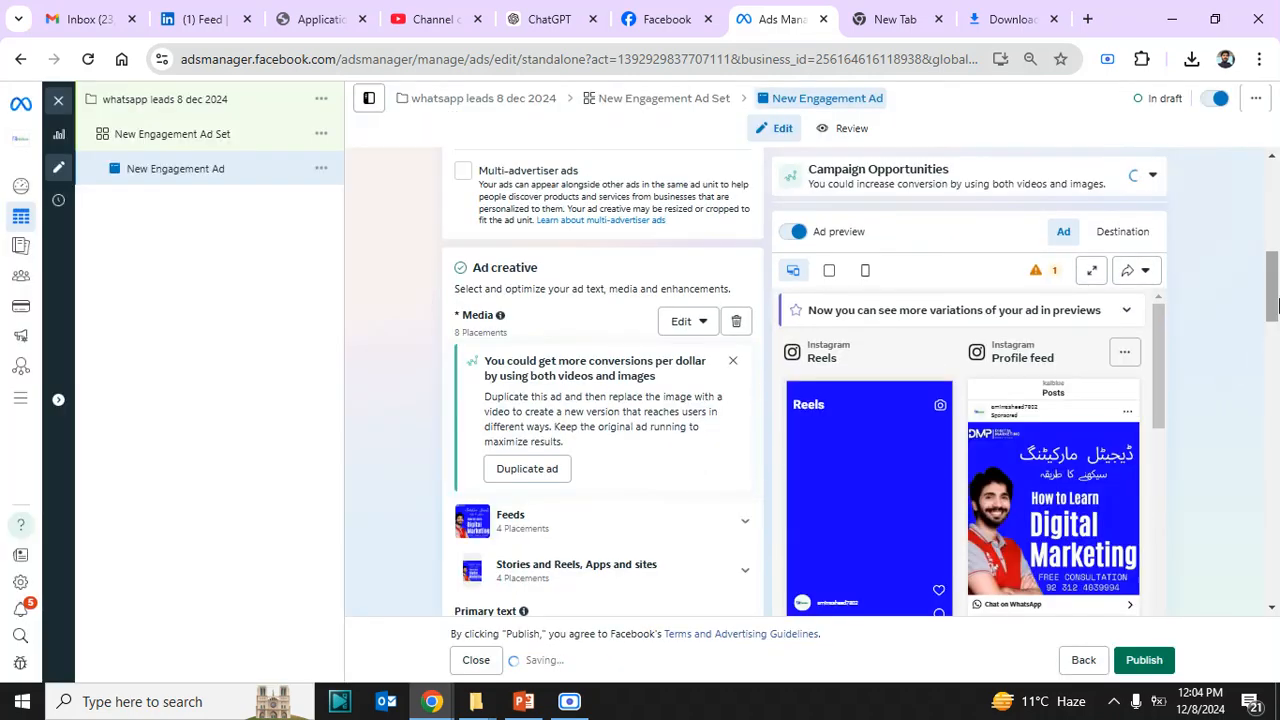
left_click_drag(1273, 305, 1273, 383)
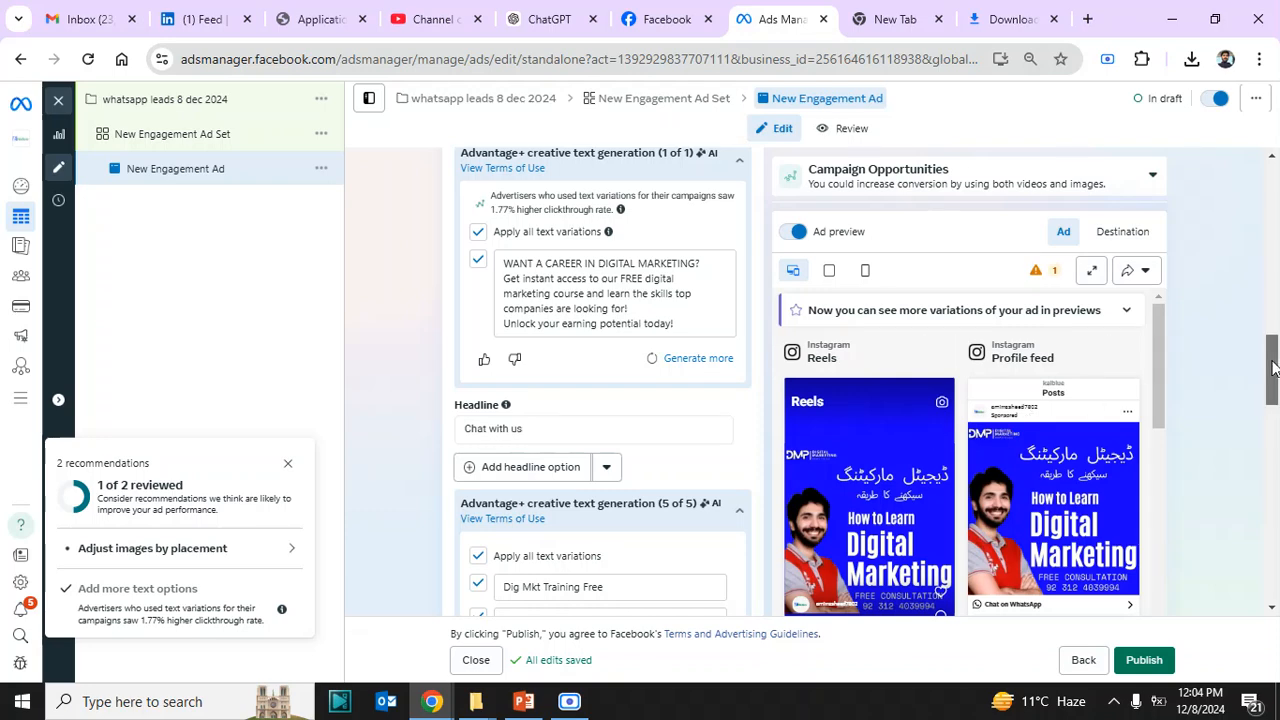
- Examine the ad previews across placements together with the ad's text variations, message template and tracking settings
left_click_drag(1273, 393, 1276, 415)
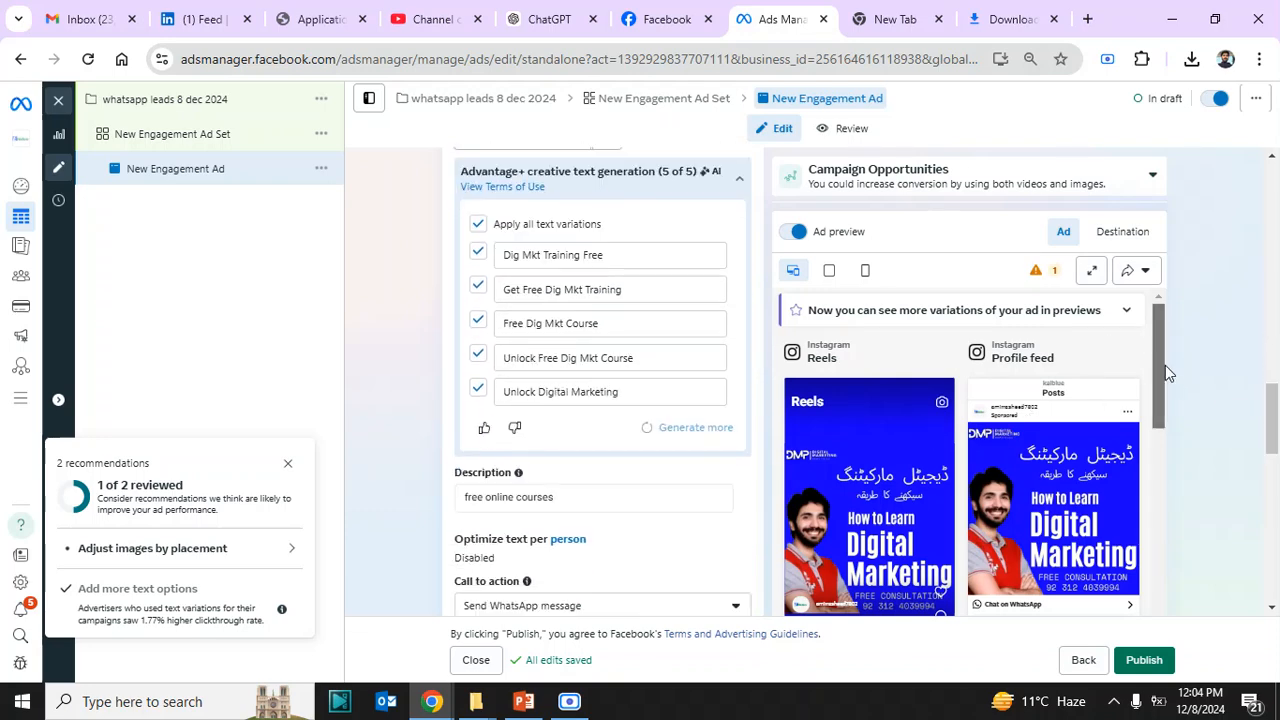
left_click_drag(1164, 366, 1172, 465)
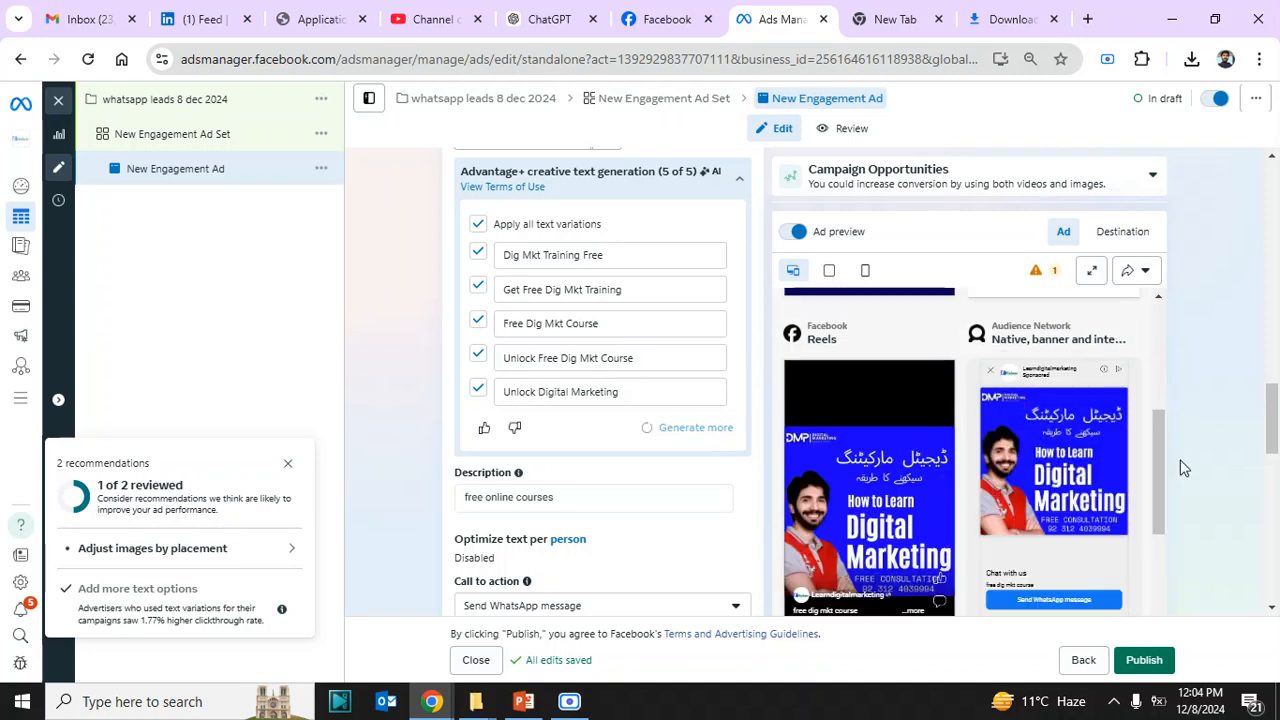
left_click_drag(1161, 452, 1178, 542)
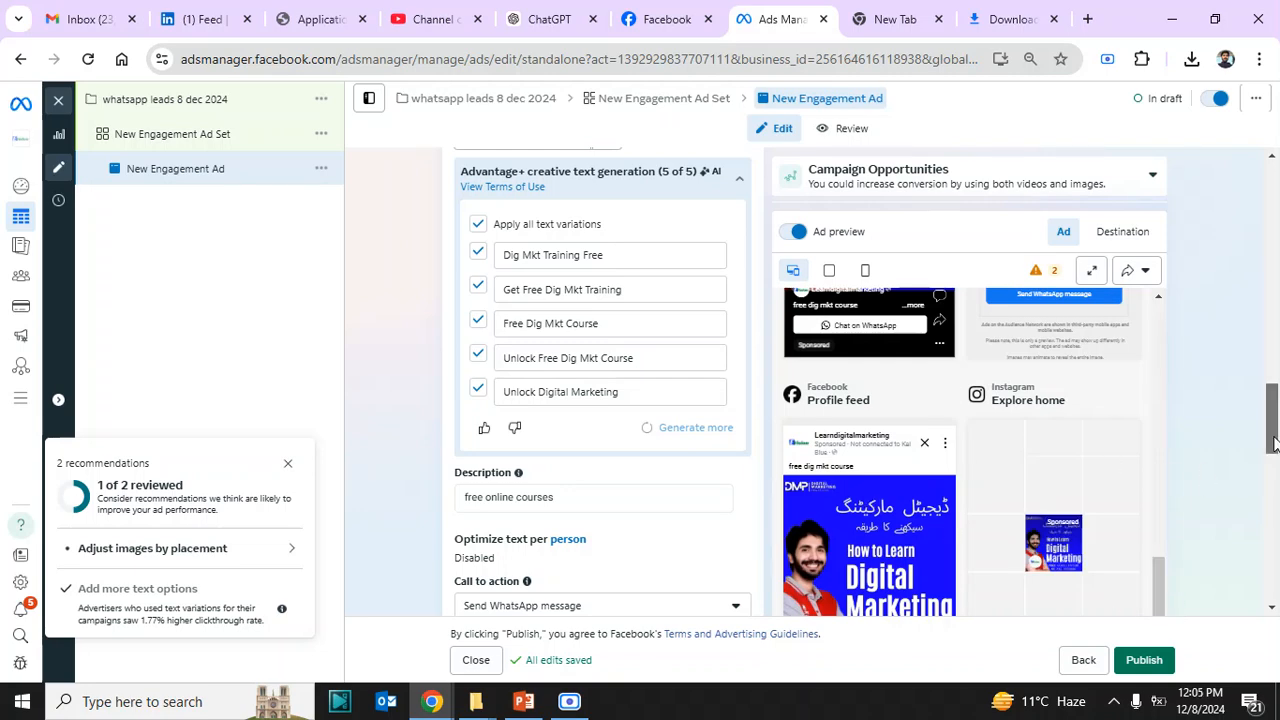
left_click_drag(1273, 447, 1267, 594)
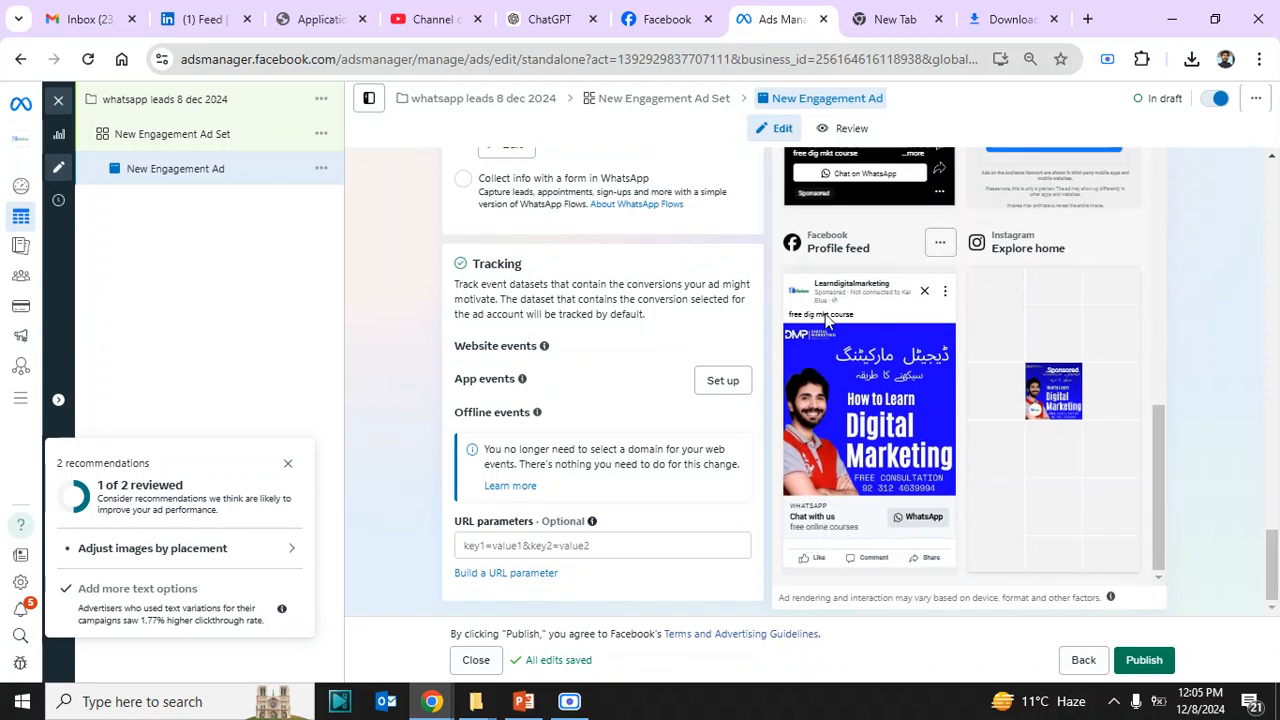
left_click_drag(1274, 558, 1273, 507)
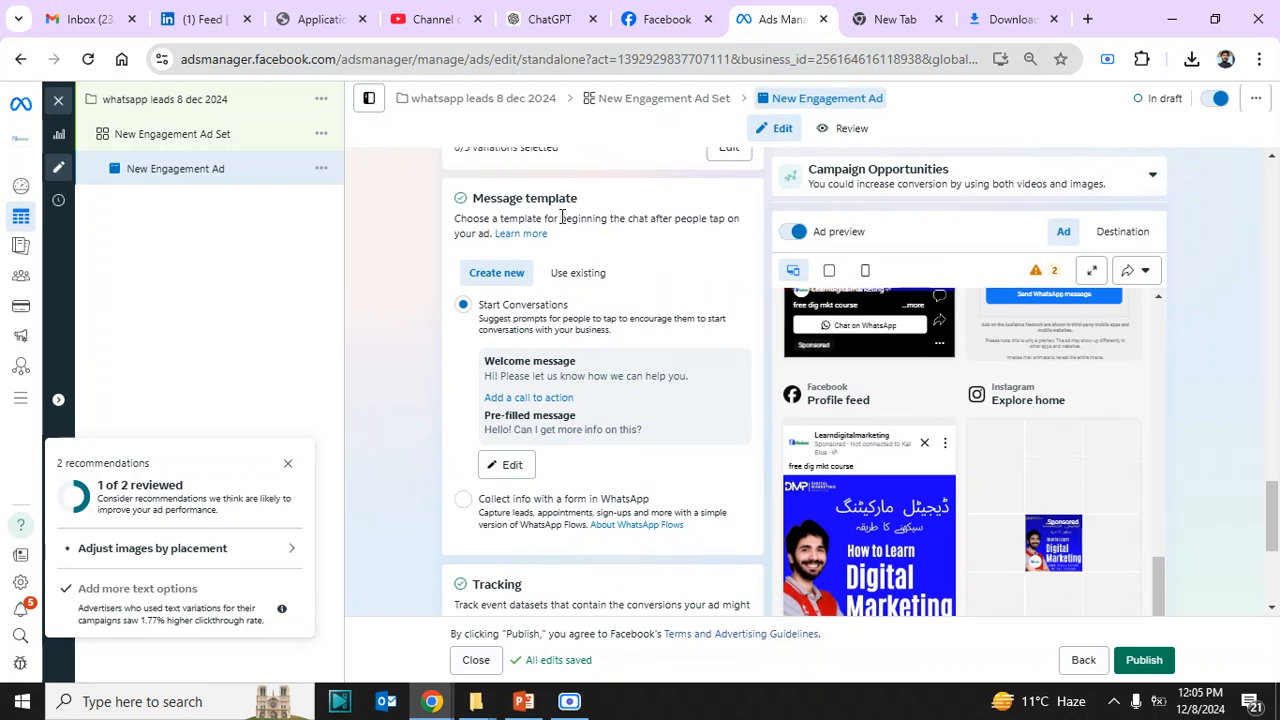
mouse_move(1270, 520)
left_mouse_down()
mouse_move(1252, 218)
mouse_move(1276, 520)
left_mouse_up()
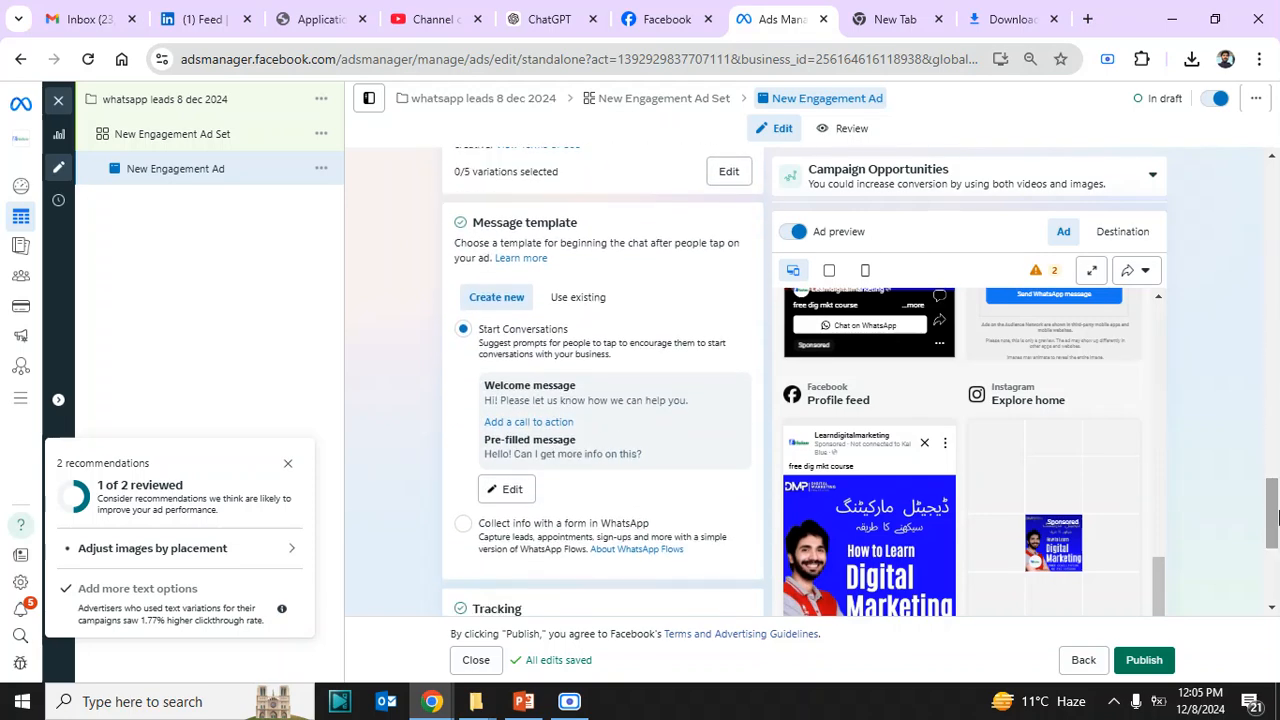
left_click_drag(1160, 595, 1160, 330)
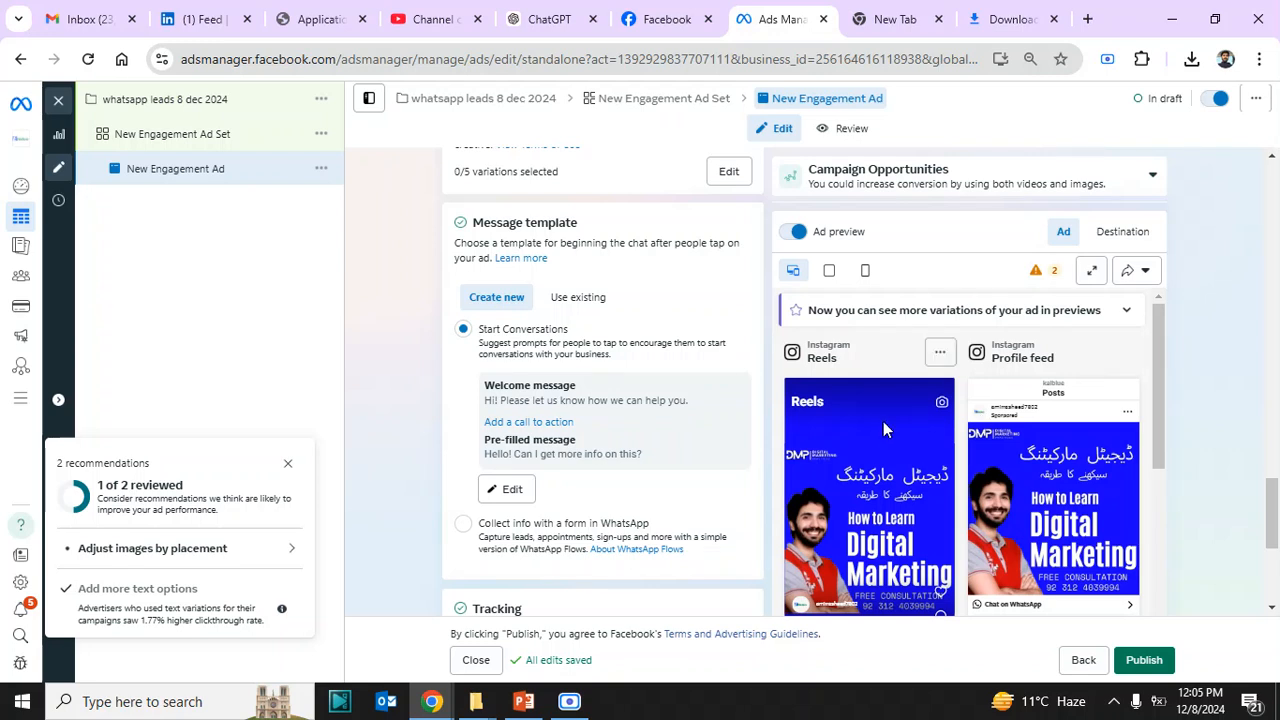
- Compare the WhatsApp chat destination preview with the Instagram ad previews and check the Start Conversations message template
left_click(1123, 233)
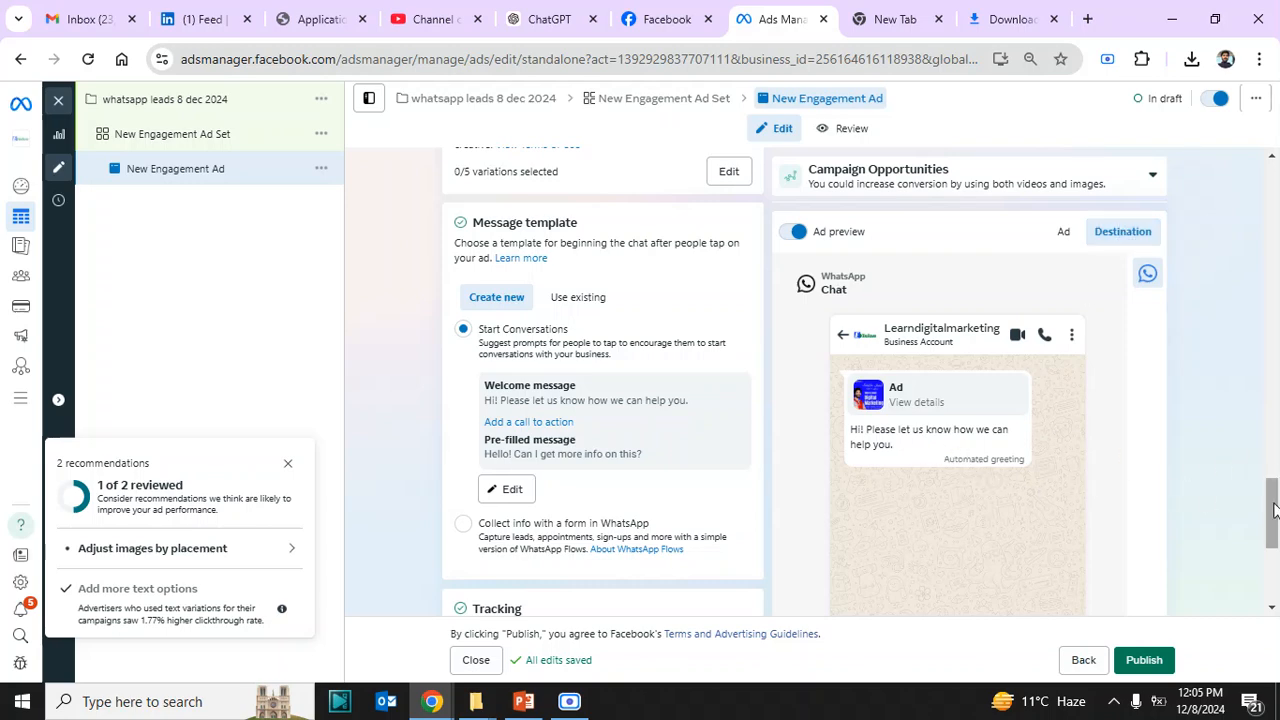
scroll(1273, 510, "down", 3)
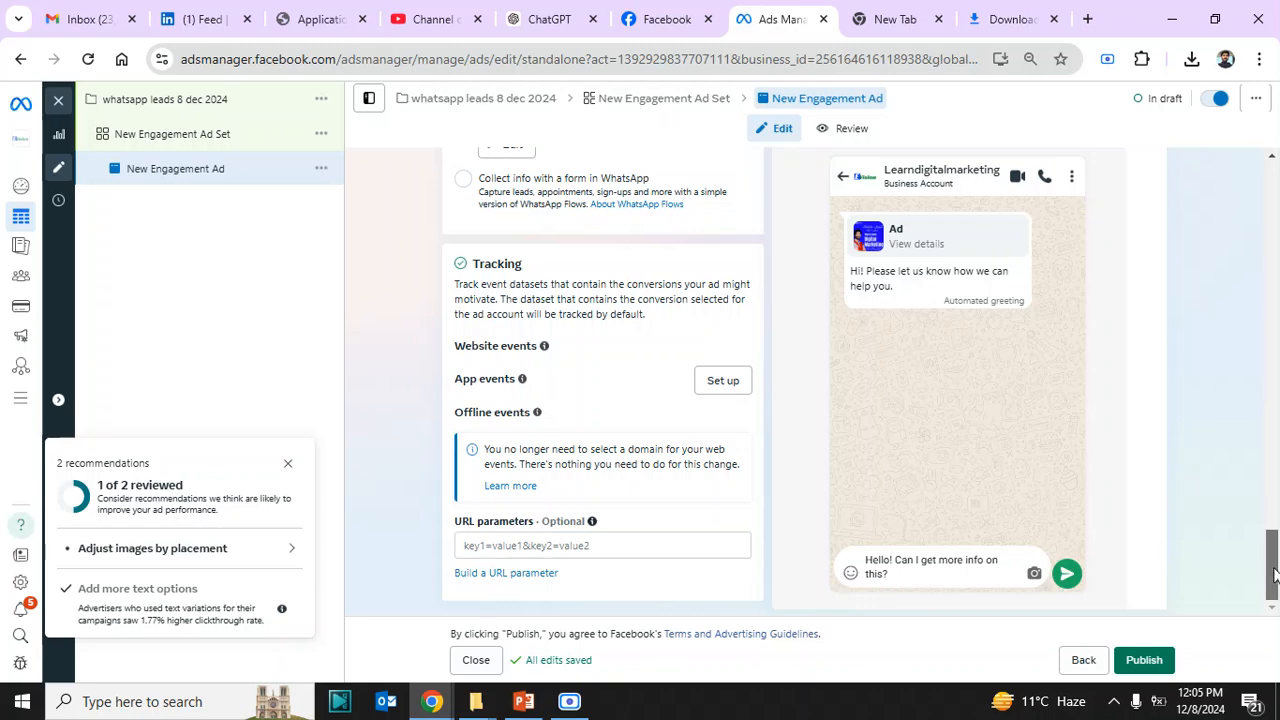
left_click_drag(1273, 573, 1268, 530)
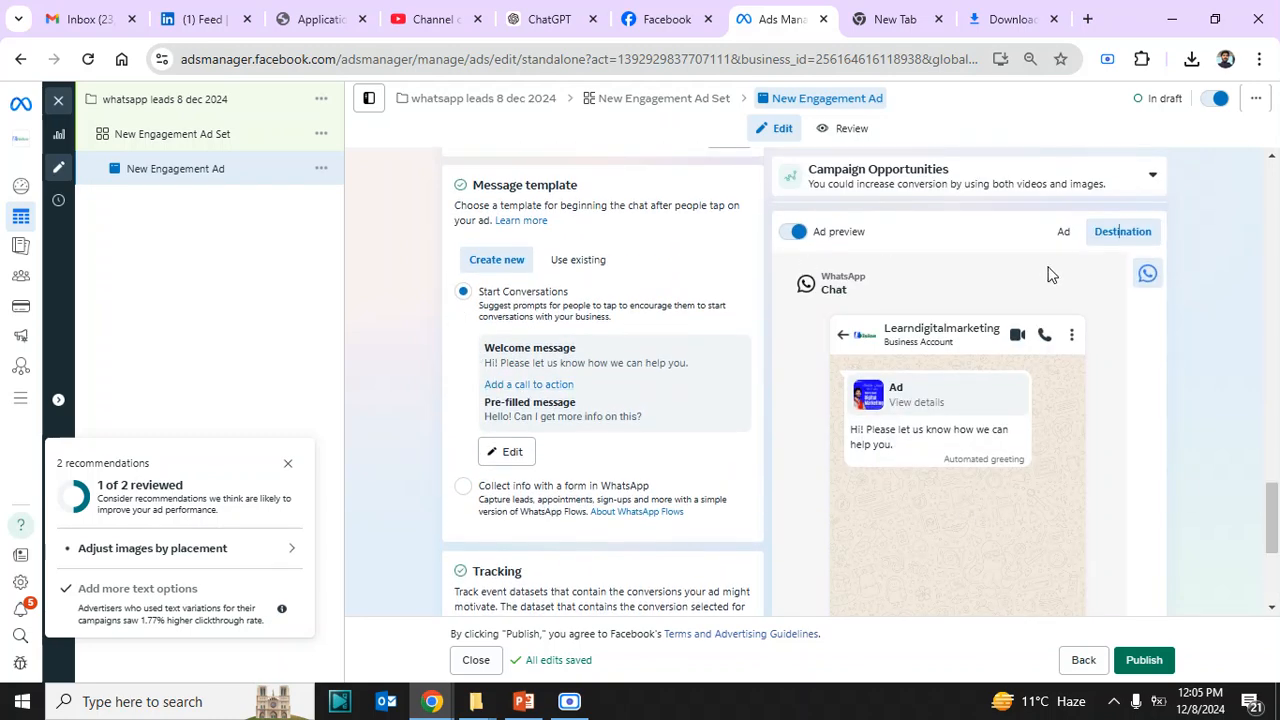
left_click(1065, 234)
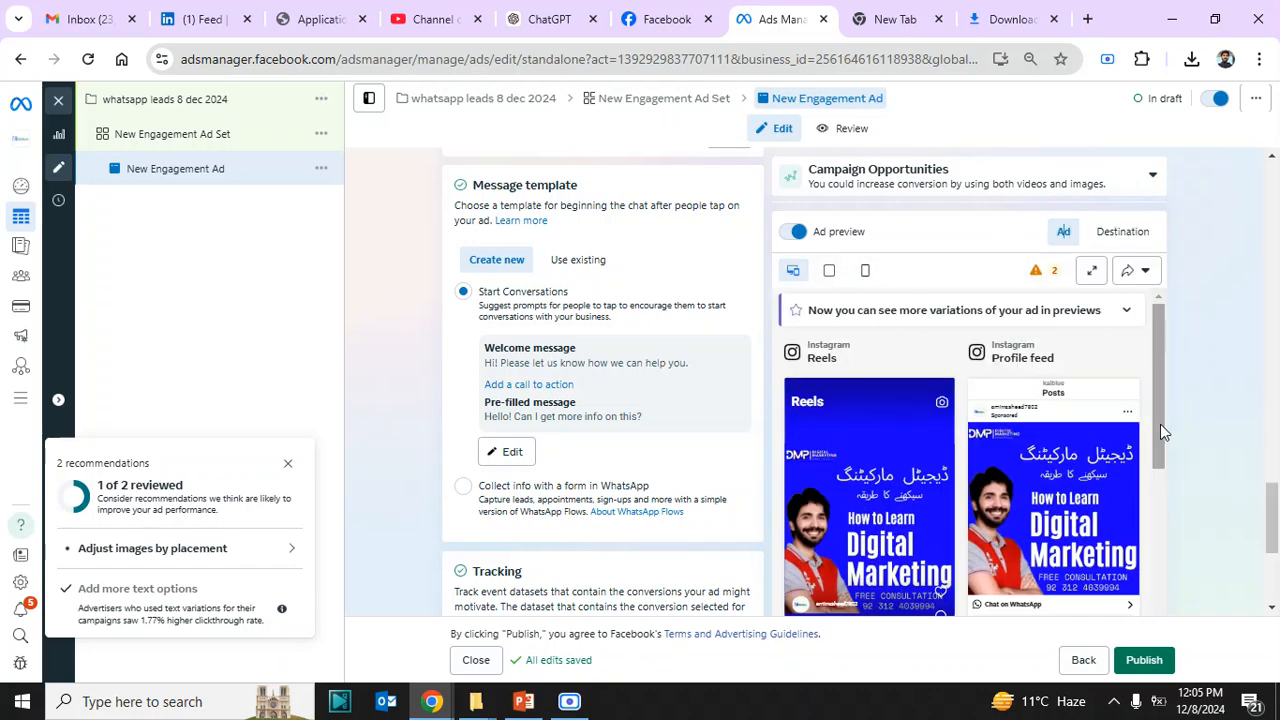
left_click_drag(1160, 424, 1174, 457)
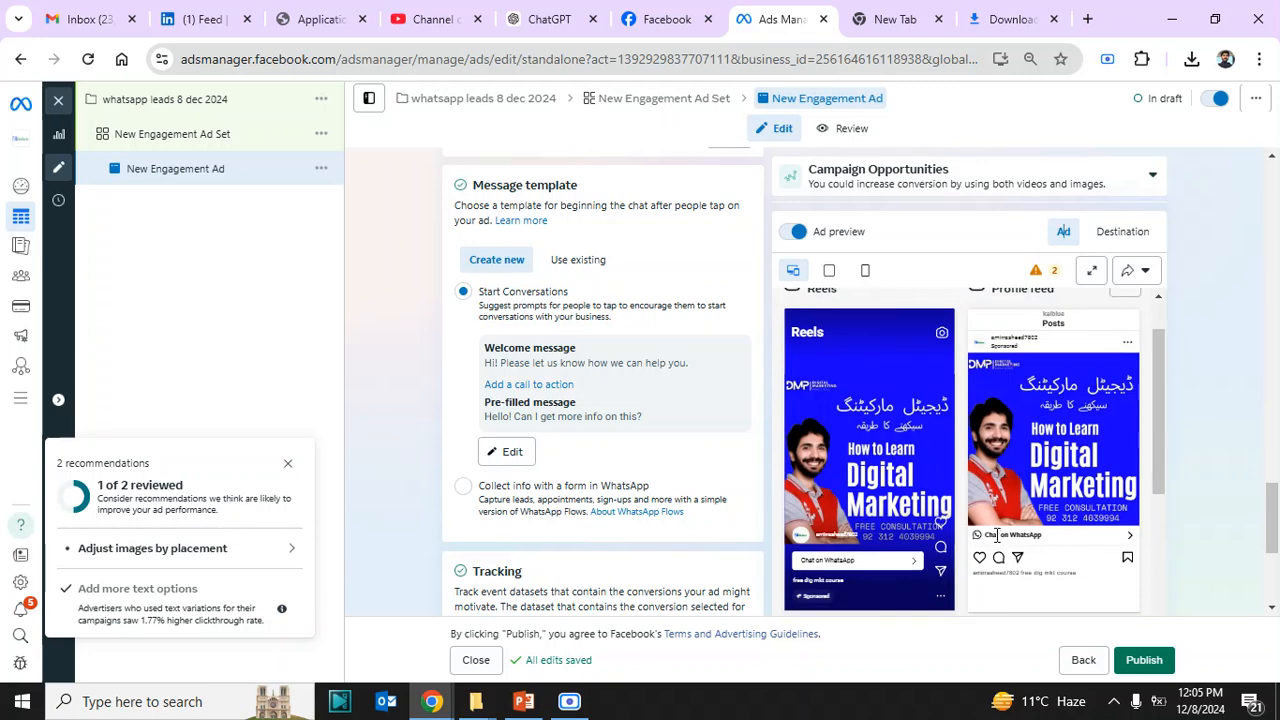
left_click(1115, 240)
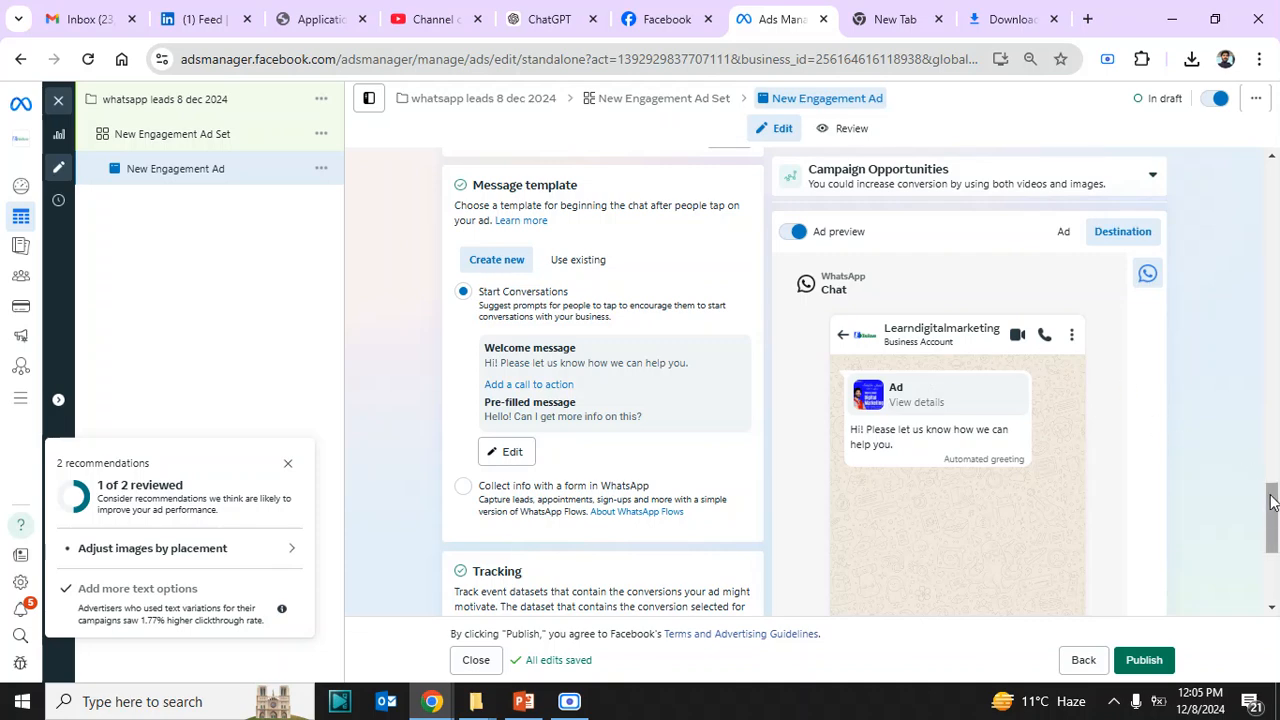
scroll(1160, 485, "down", 1)
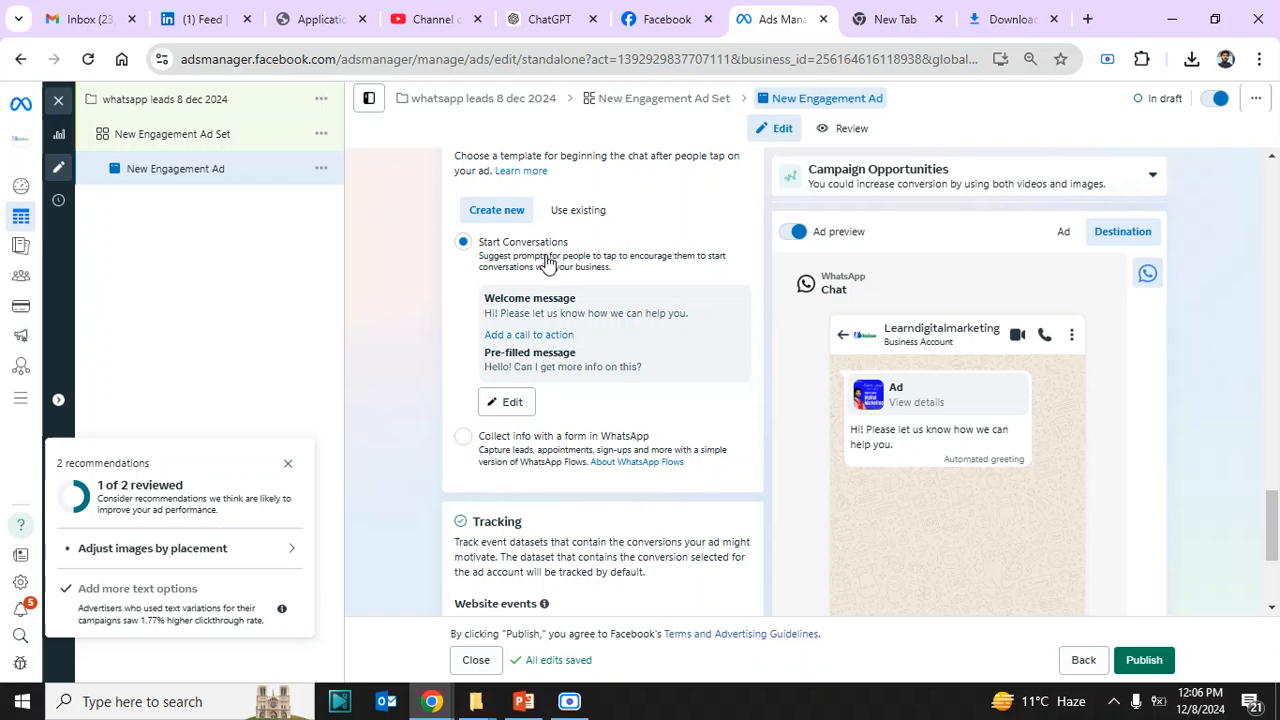
- Edit the Start Conversations template so its welcome message reads "Hi! welcom to abc. Please let us know how we can help you."
left_click(507, 405)
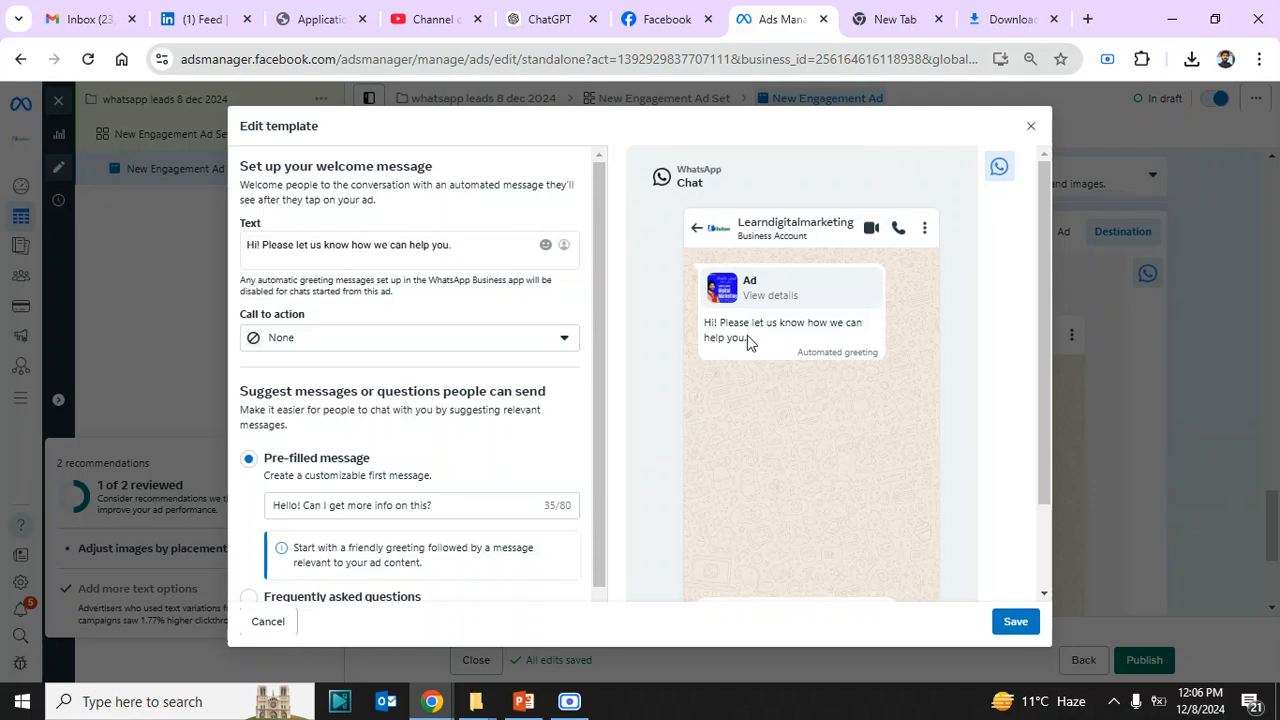
left_click(458, 250)
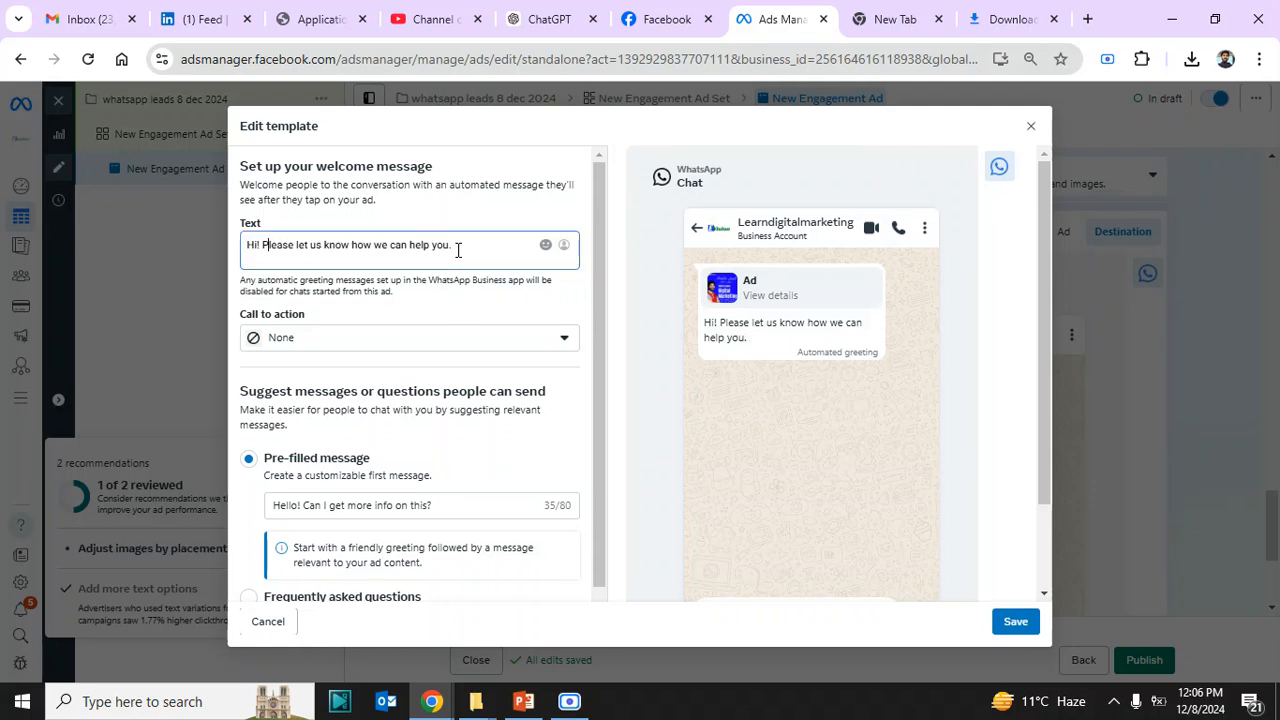
key("Left")
type("welc")
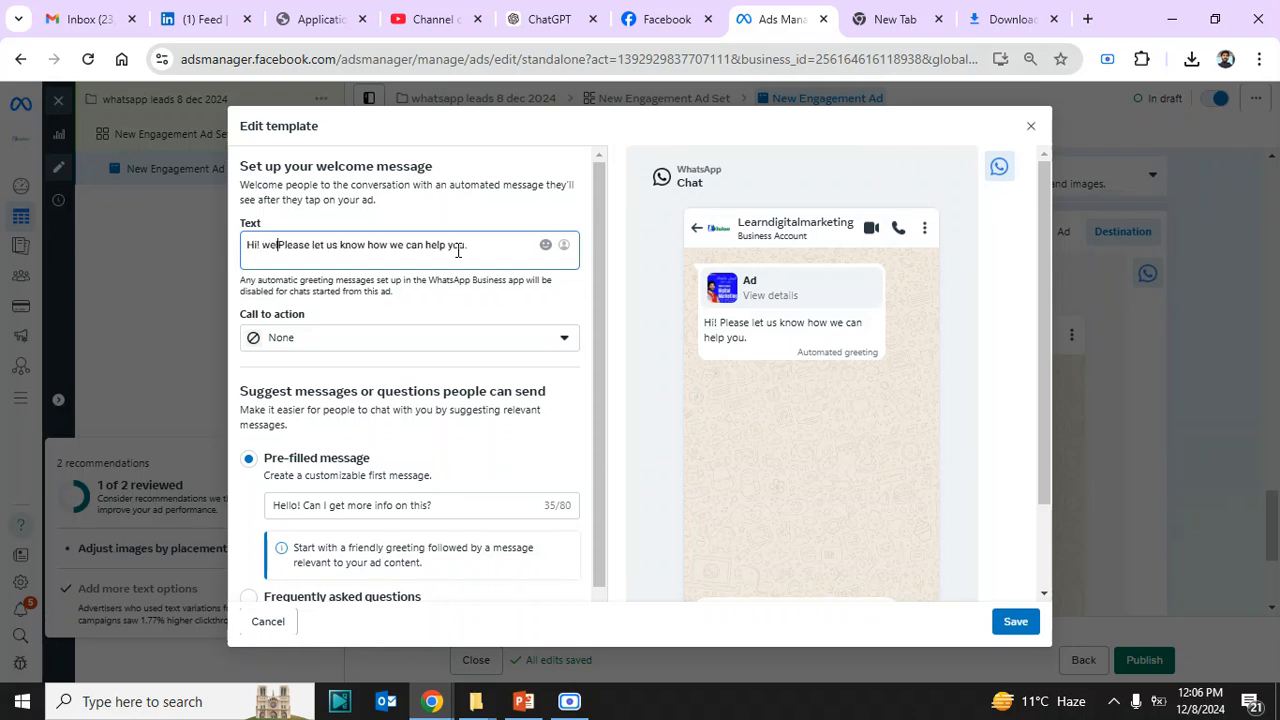
type("om to a")
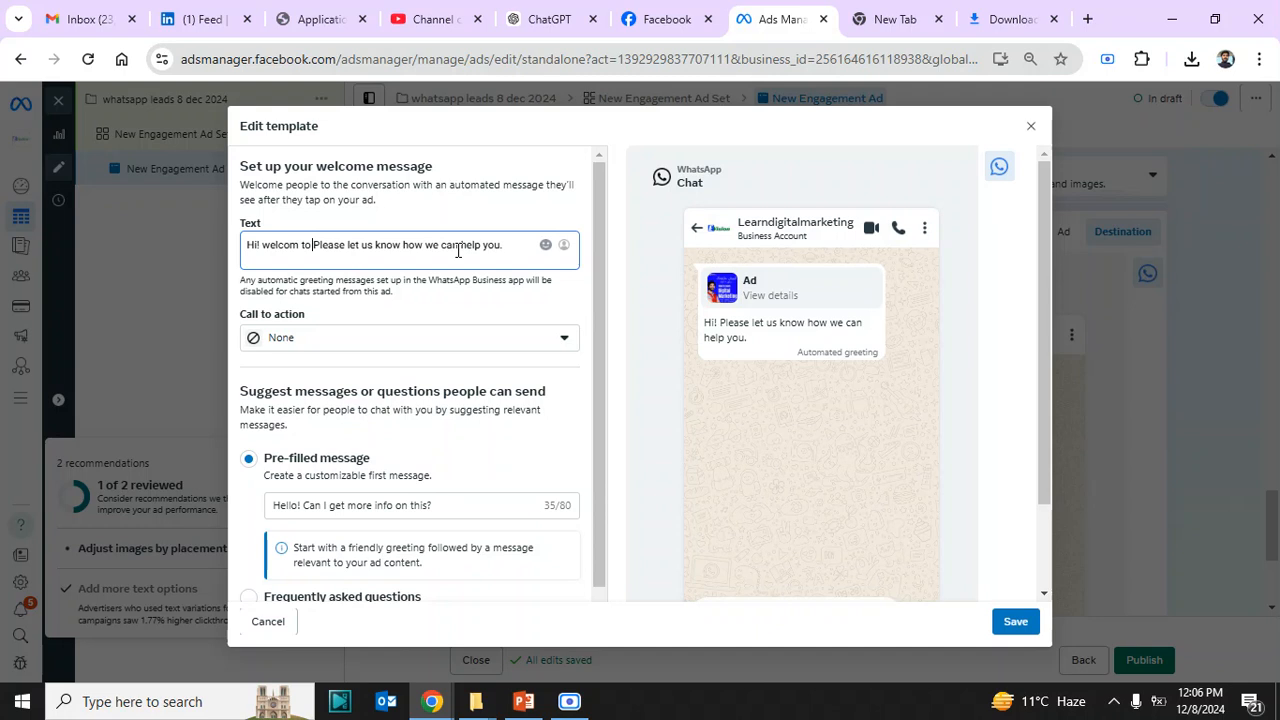
type("bc.")
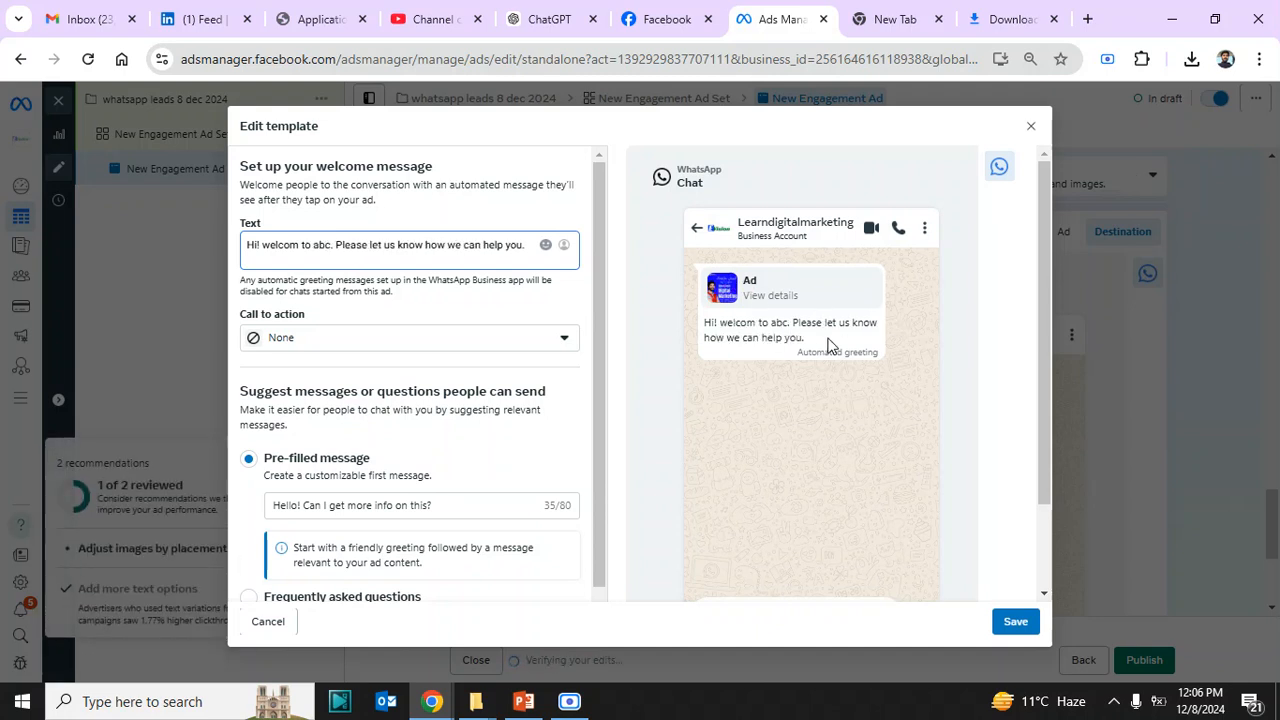
- Try Visit website as the welcome message's call to action, and set it back to None
left_click(518, 347)
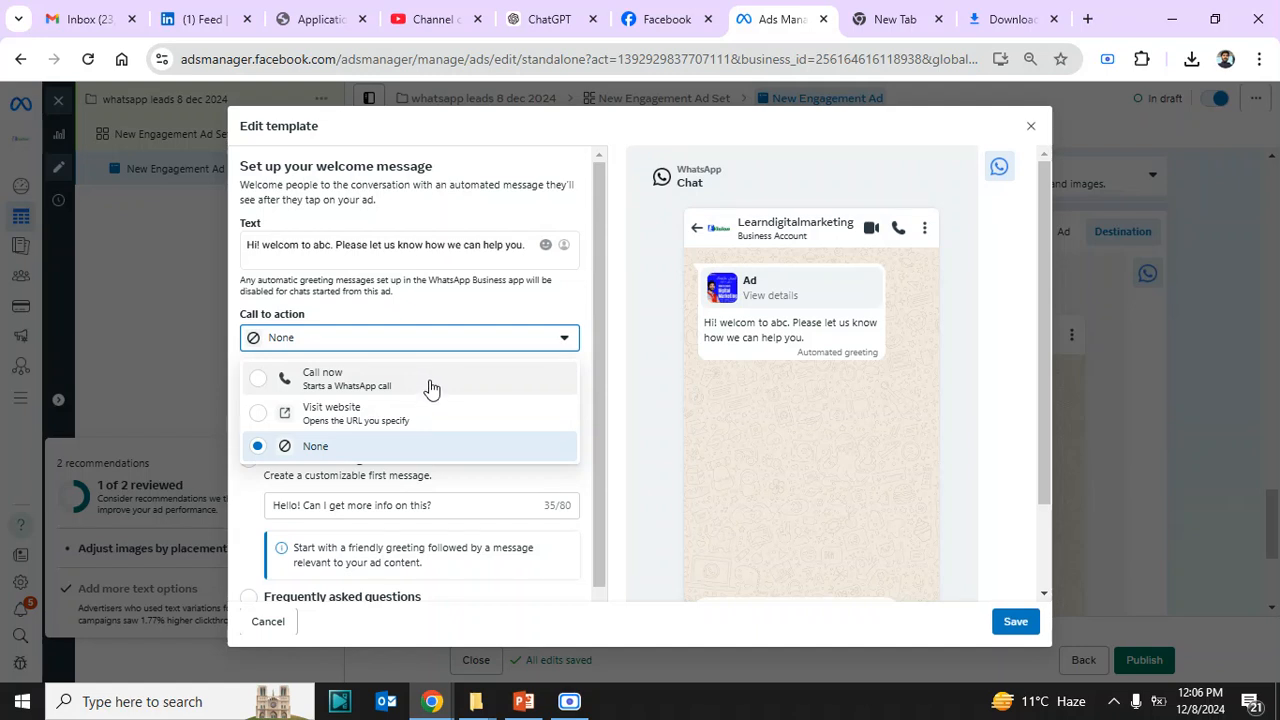
left_click(437, 307)
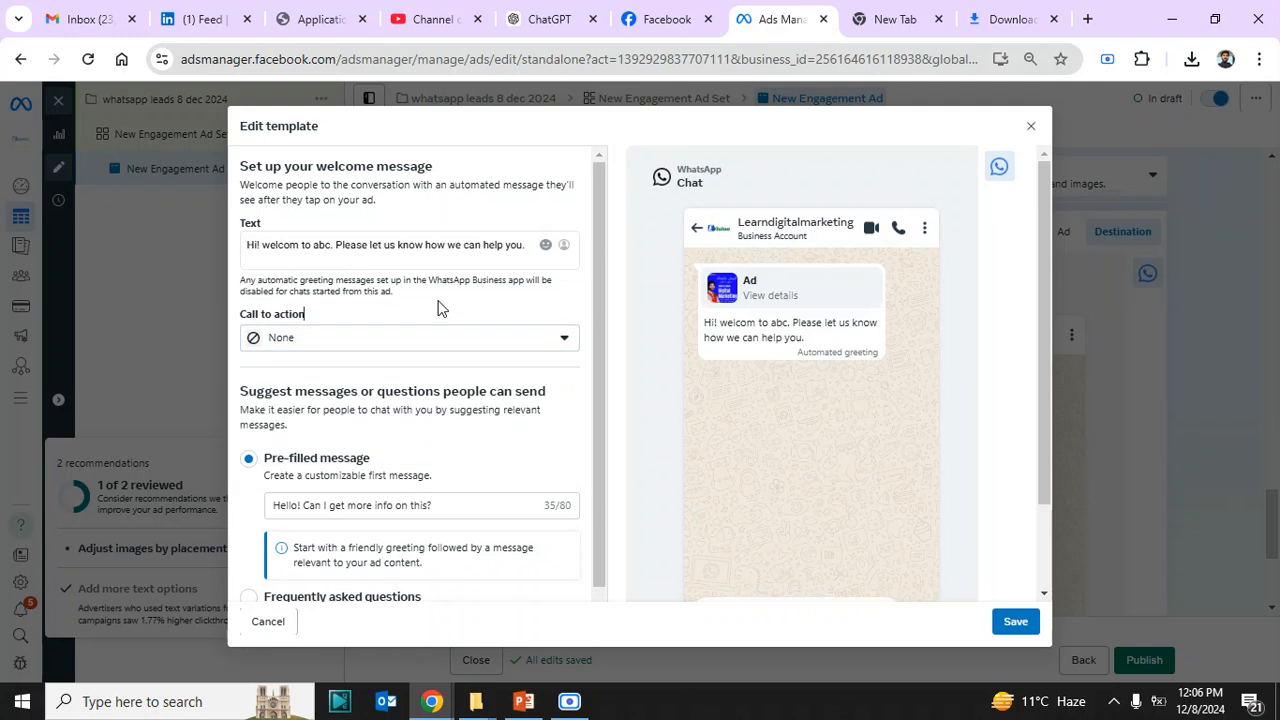
left_click(342, 349)
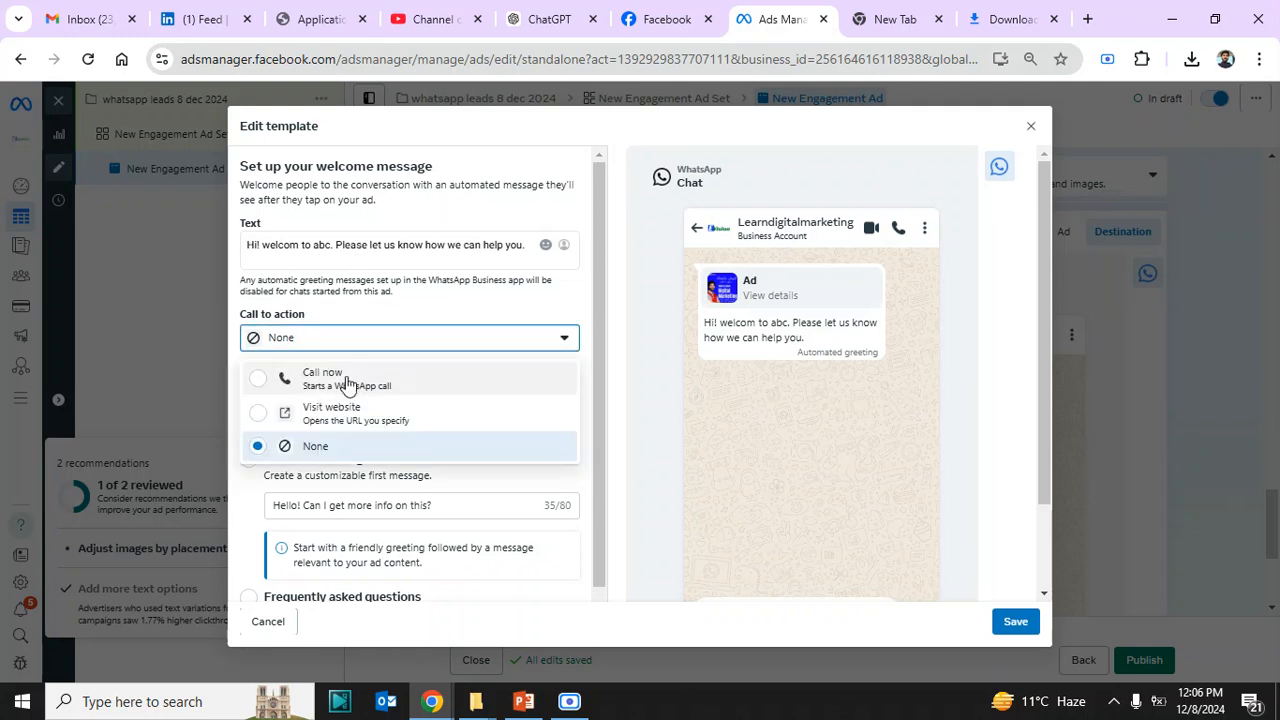
left_click(352, 412)
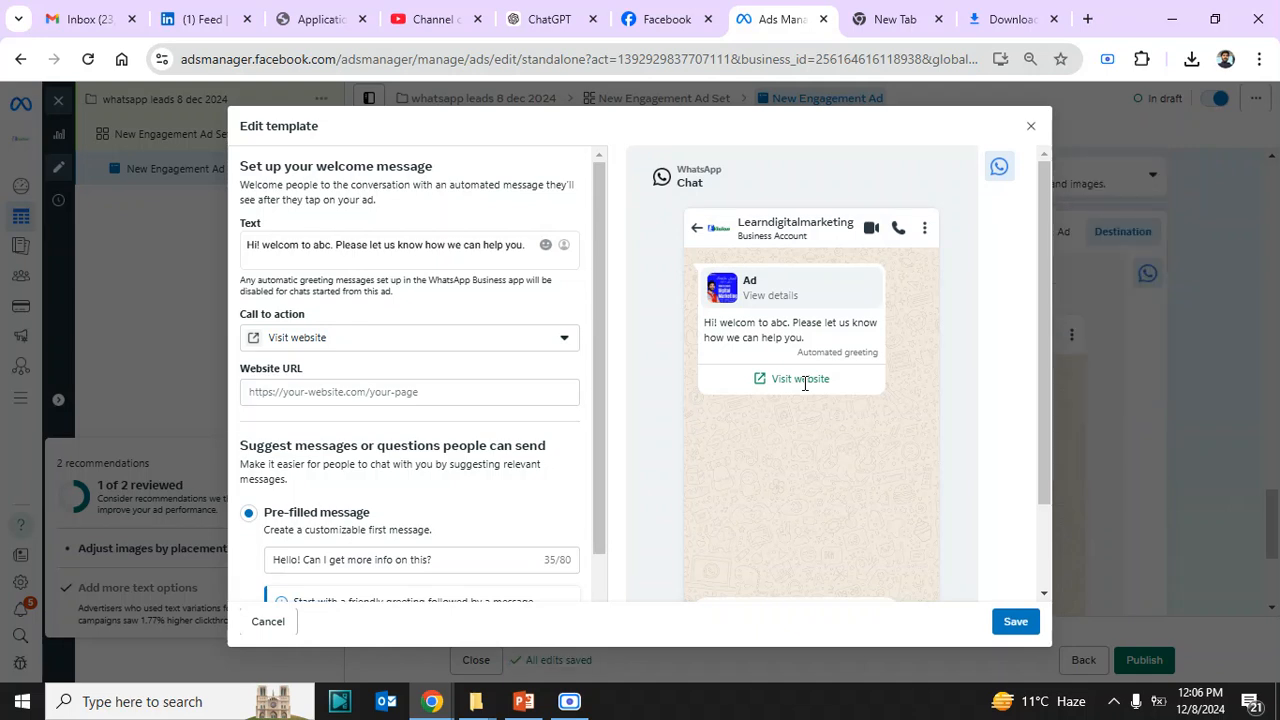
left_click(467, 338)
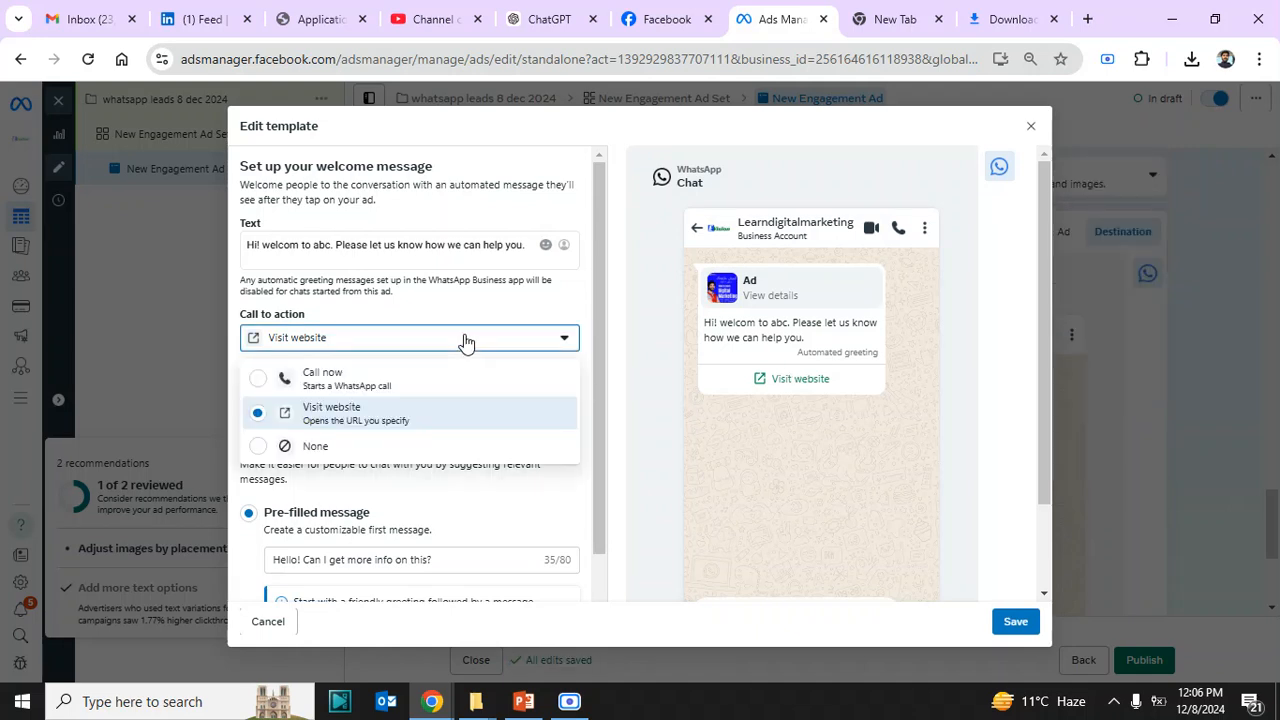
left_click(358, 452)
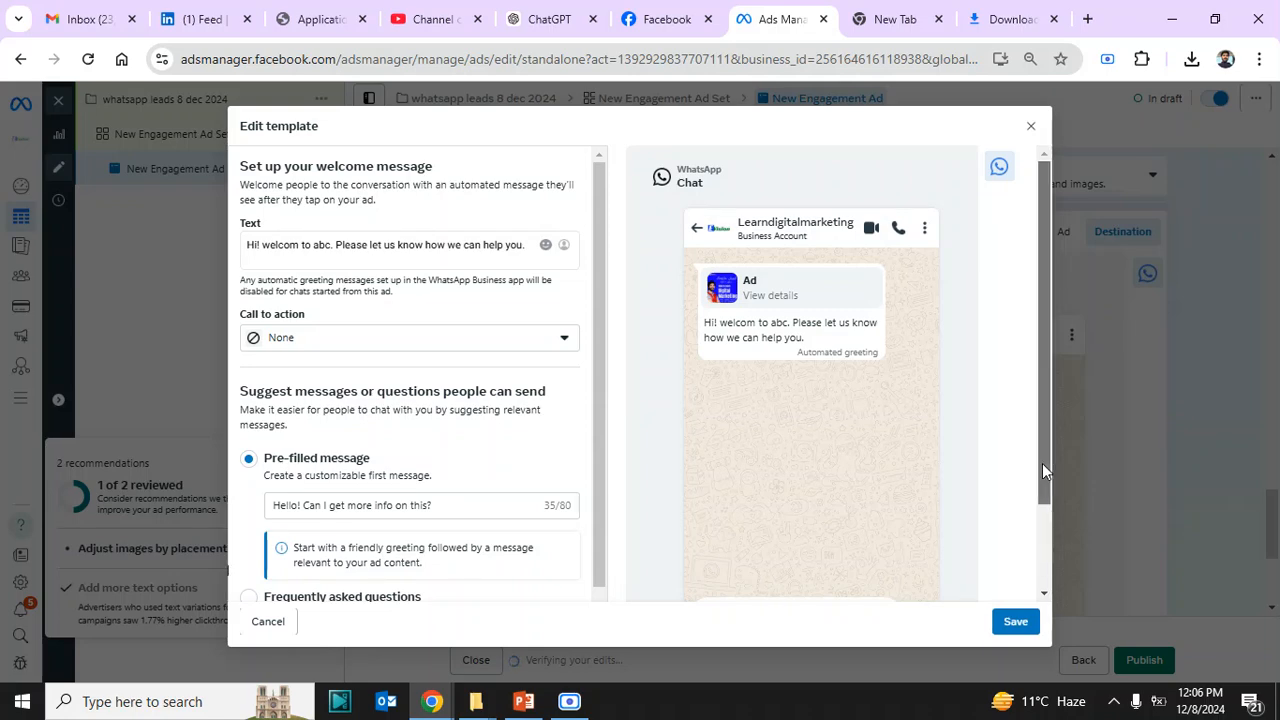
- Change the template's pre-filled message to "Hello! is ther anyone to chat"
left_click_drag(1042, 463, 1044, 571)
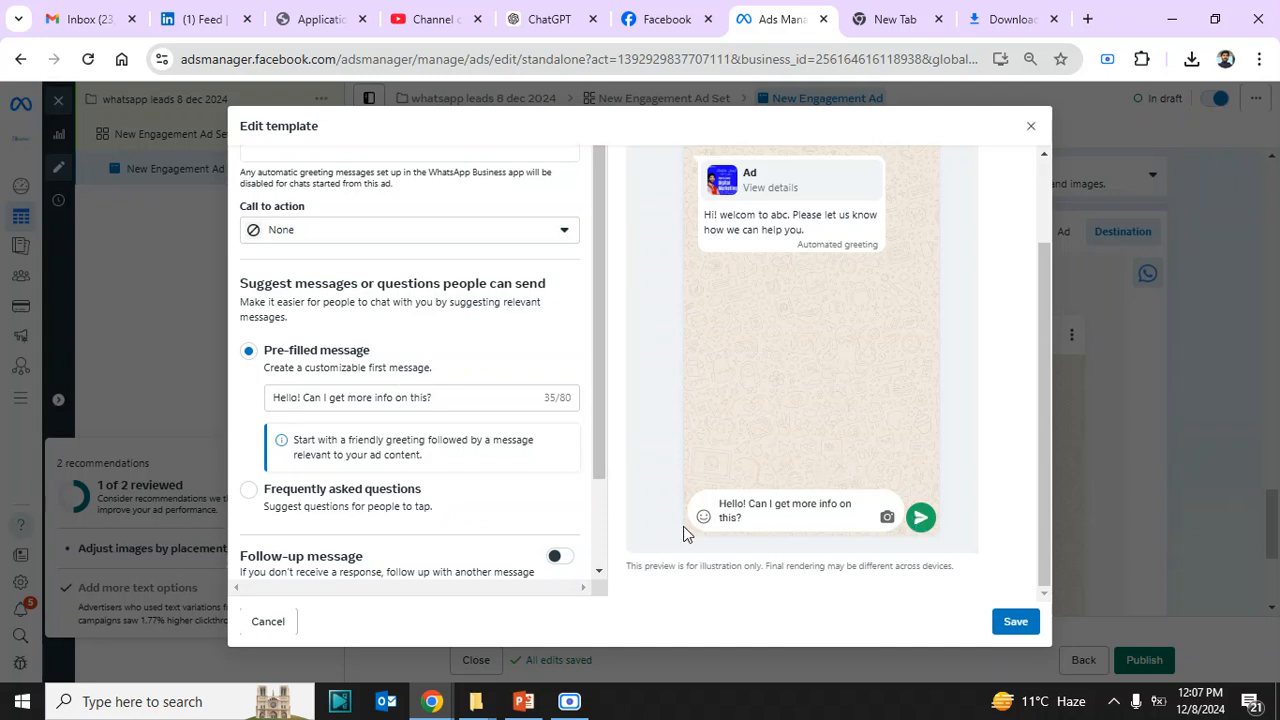
left_click(455, 399)
key("BackSpace")
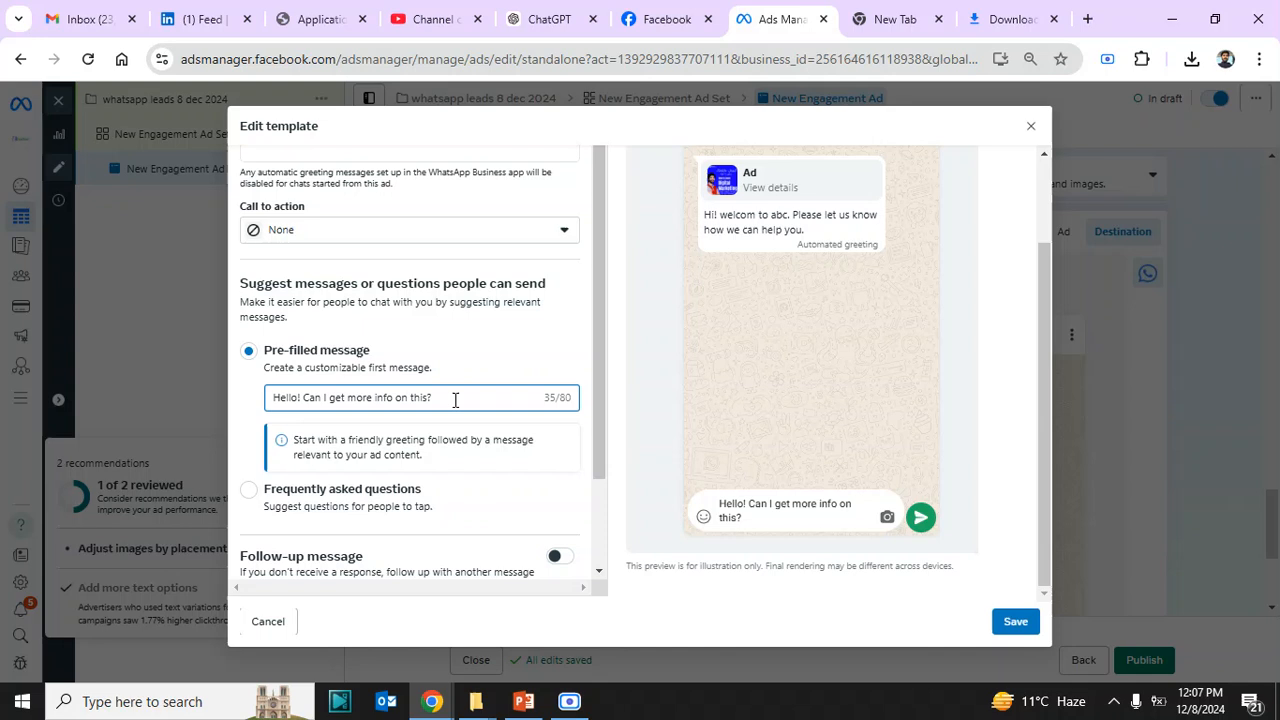
key("BackSpace")
key("BackSpace")
key("BackSpace")
key("BackSpace")
key("BackSpace")
key("BackSpace")
key("BackSpace")
key("BackSpace")
key("BackSpace")
key("BackSpace")
key("BackSpace")
key("BackSpace")
key("BackSpace")
key("BackSpace")
key("BackSpace")
key("BackSpace")
key("BackSpace")
key("BackSpace")
key("BackSpace")
key("BackSpace")
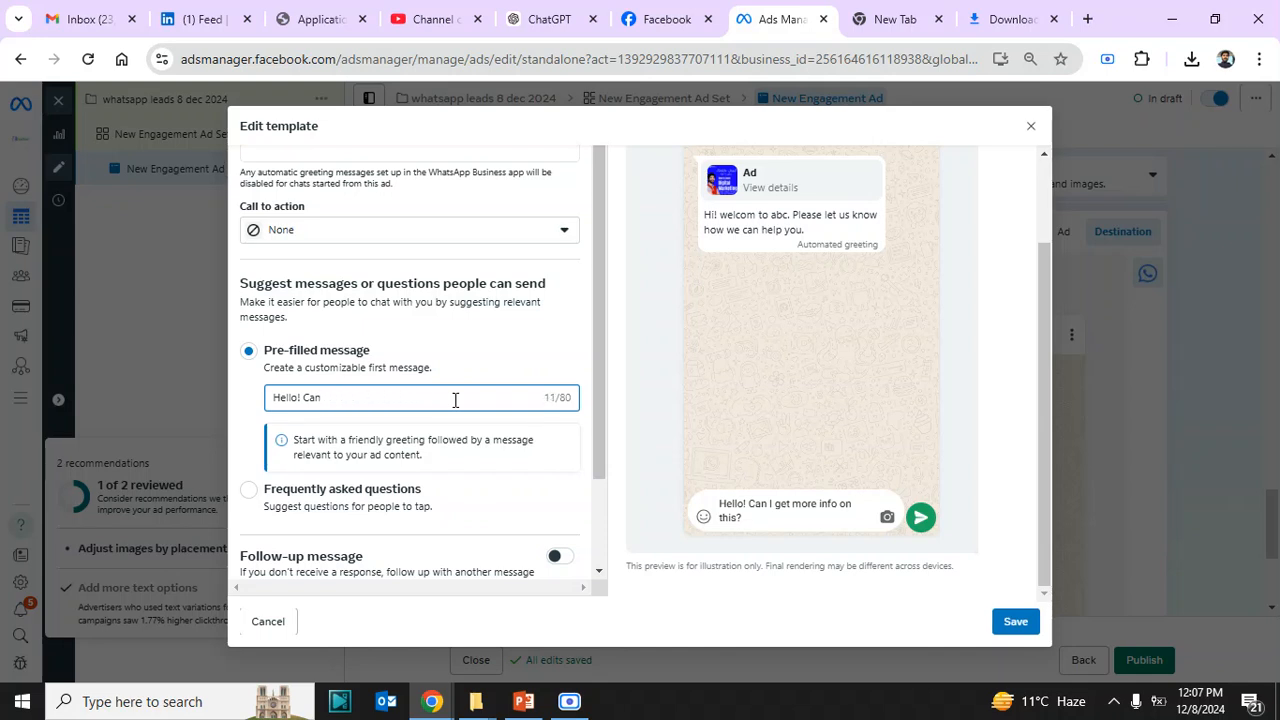
key("BackSpace")
key("BackSpace")
key("BackSpace")
key("BackSpace")
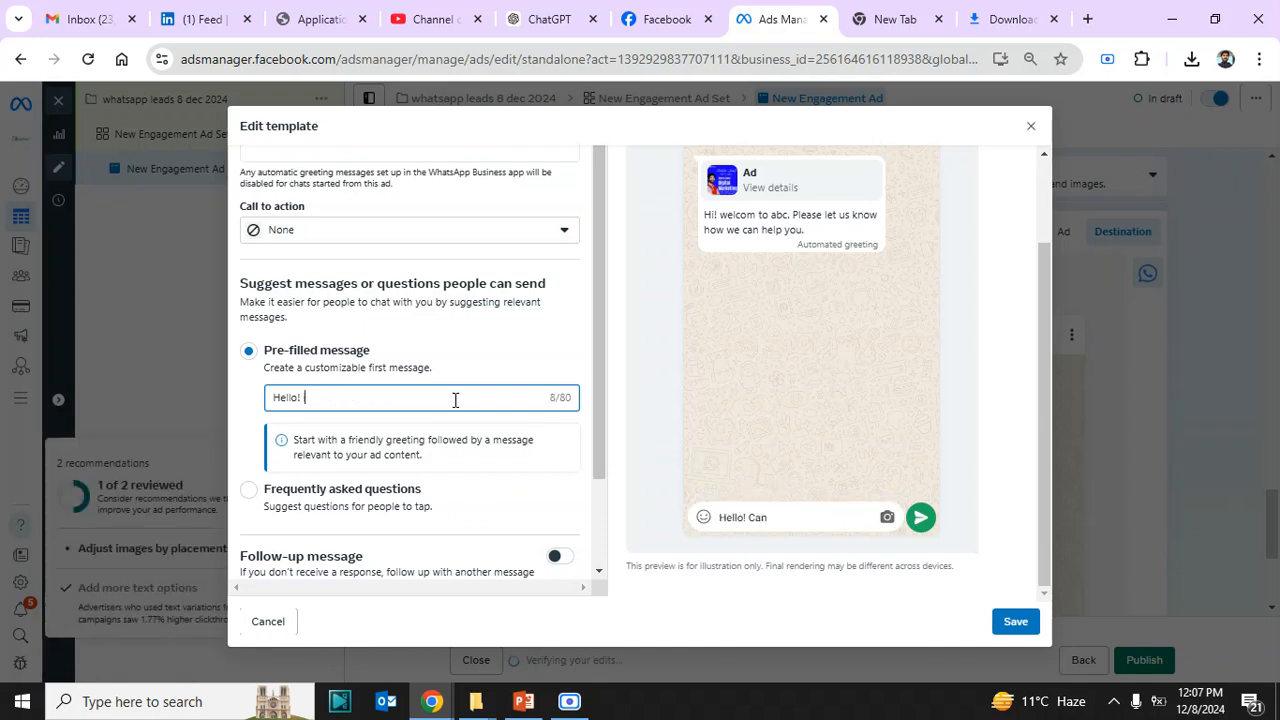
type("is ther anyone to chat")
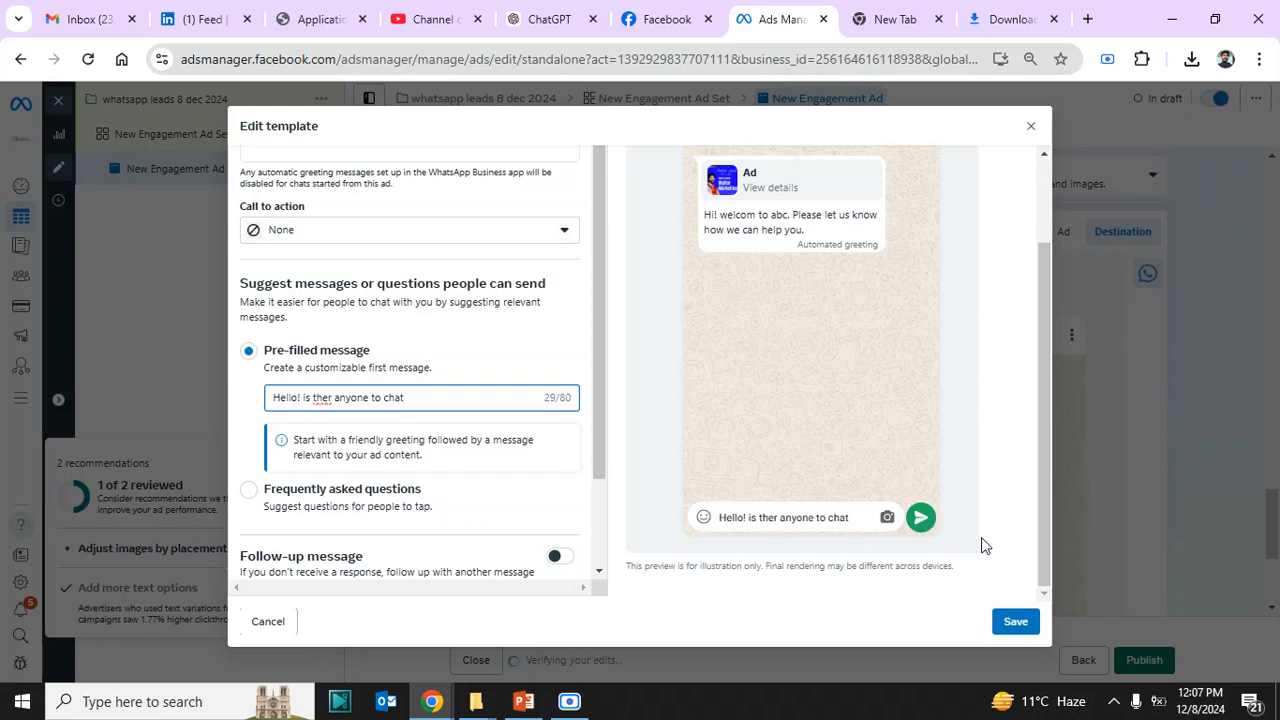
- Try Frequently asked questions as the suggested message type, and leave the template without saving the changes
left_click(599, 571)
left_click(600, 572)
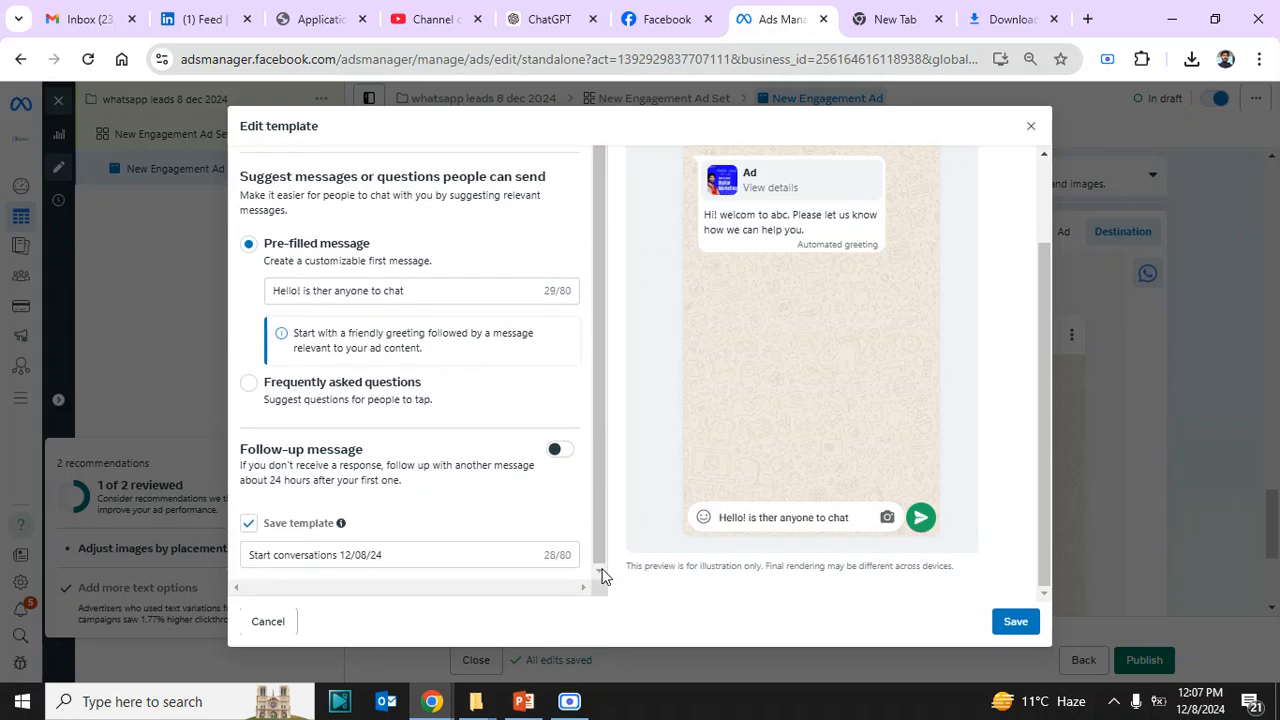
left_click(249, 383)
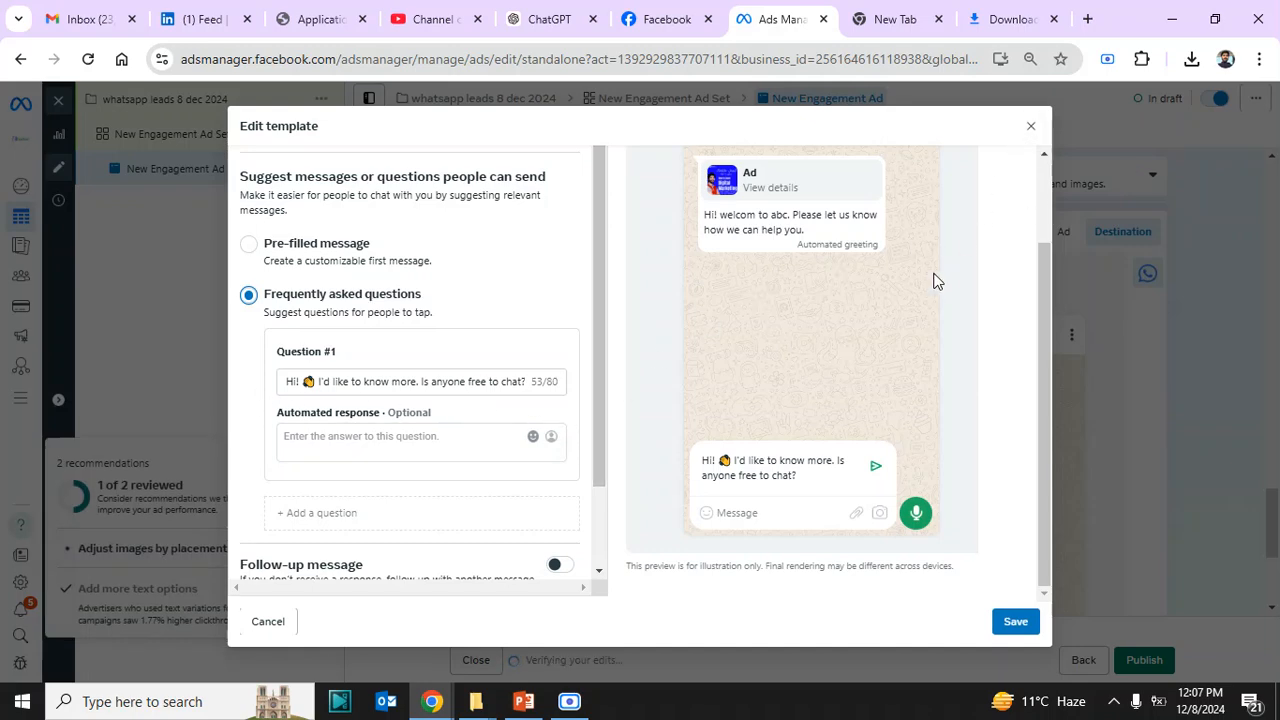
left_click(1030, 128)
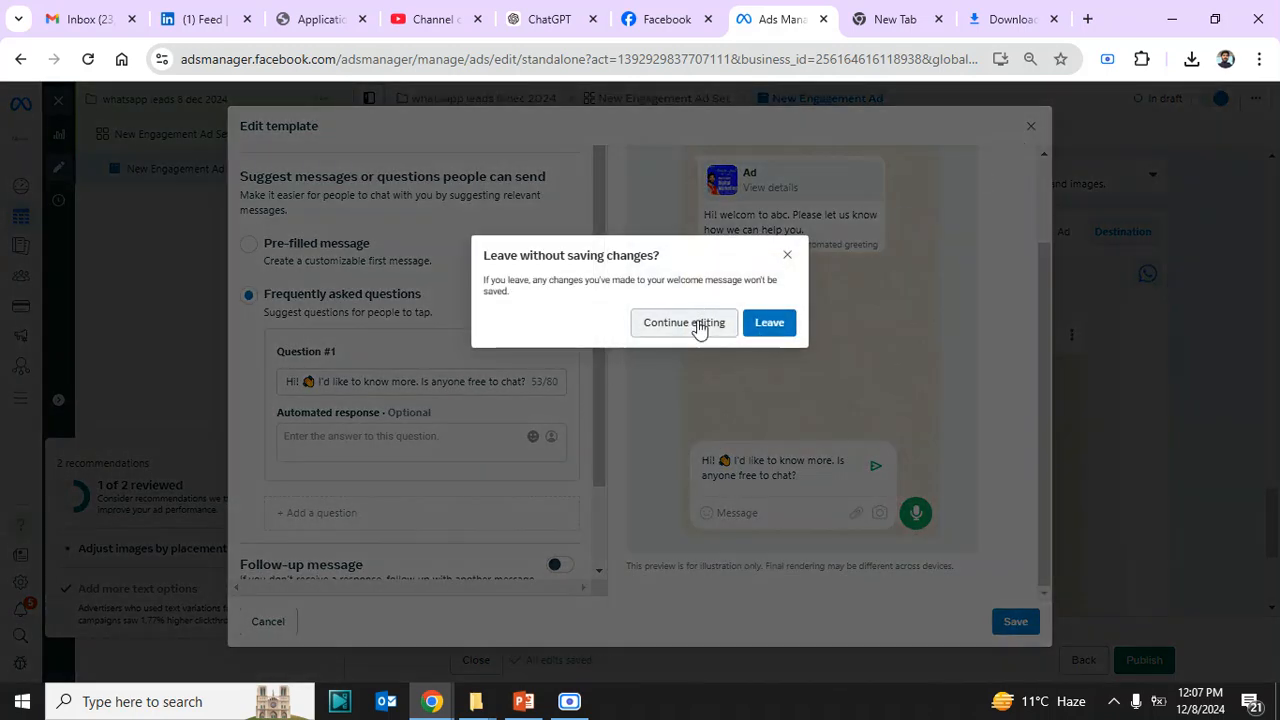
left_click(768, 325)
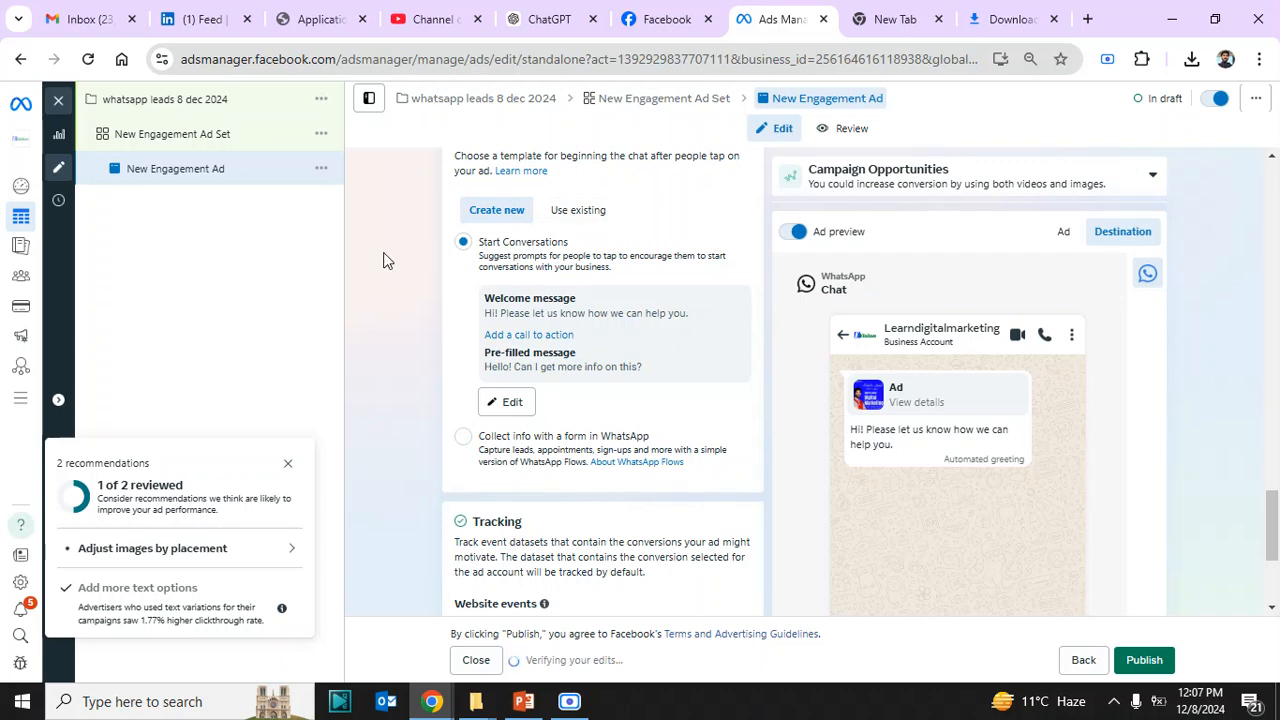
- Try to use an existing message template for the ad, and close the editor without publishing the draft
left_click(578, 212)
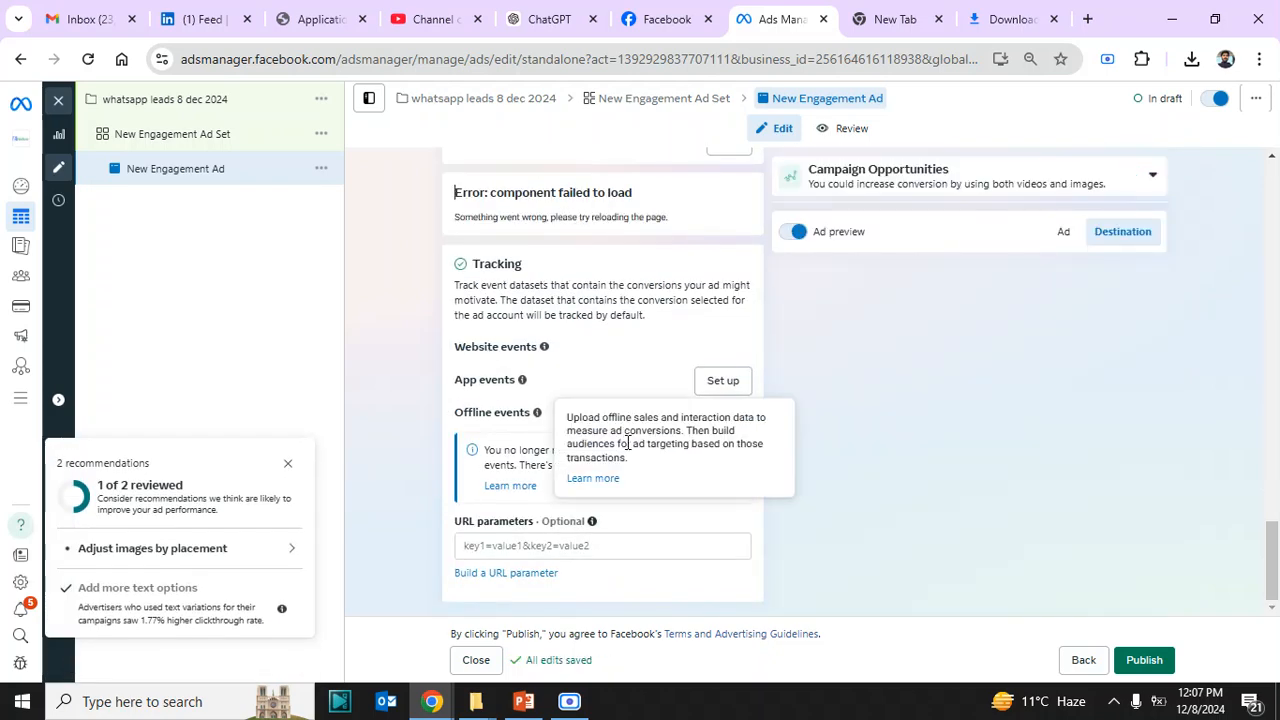
left_click(58, 101)
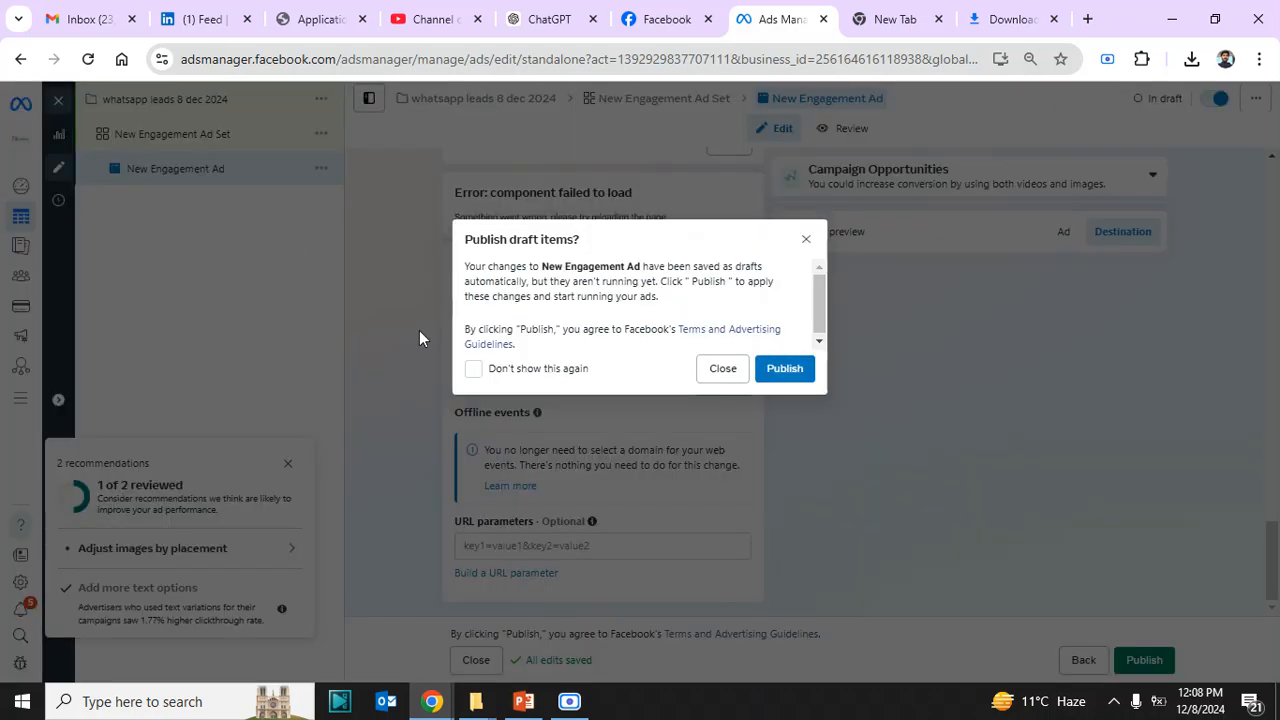
left_click(723, 370)
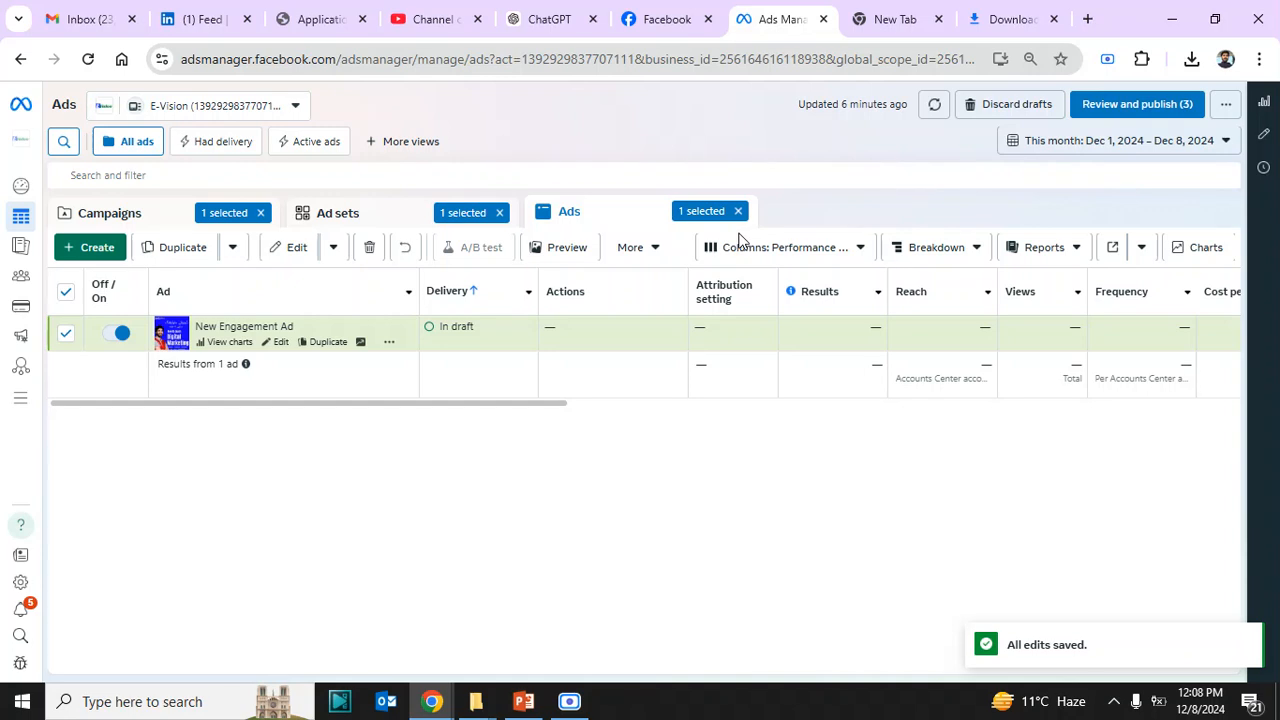
- Clear the ad, ad set and campaign selections and return to the full campaigns list
left_click(738, 211)
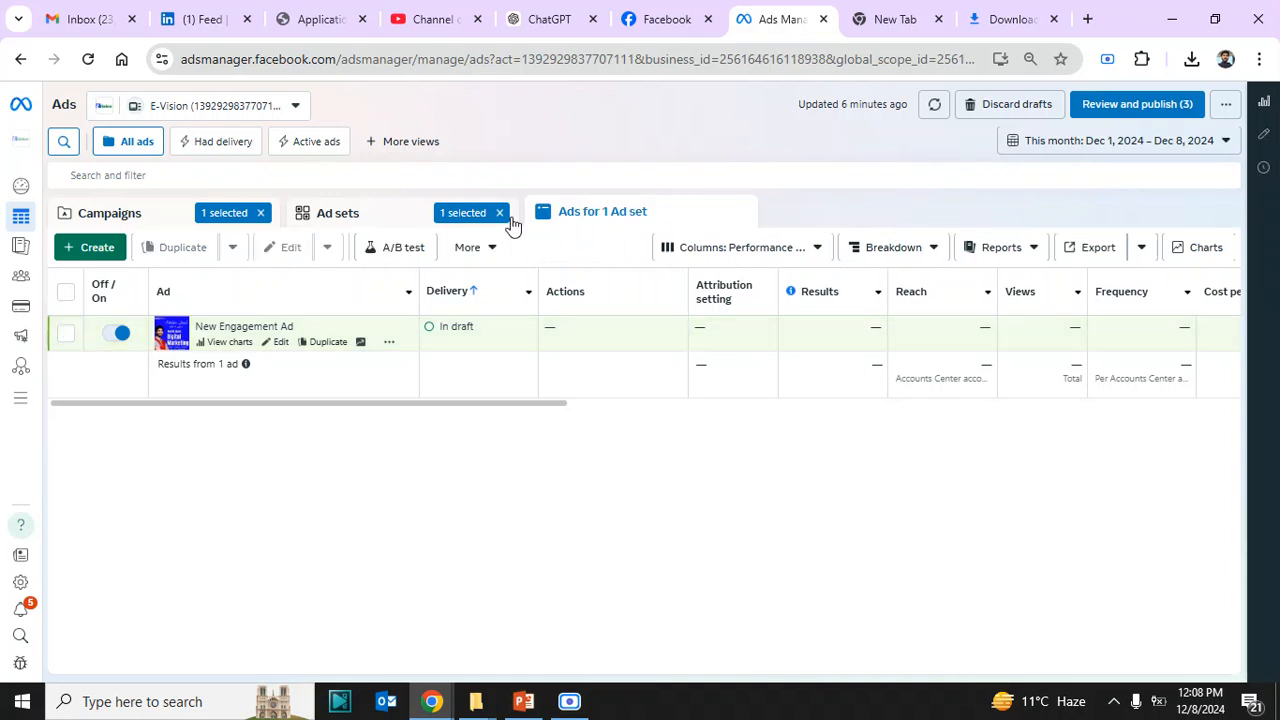
left_click(380, 218)
left_click(499, 213)
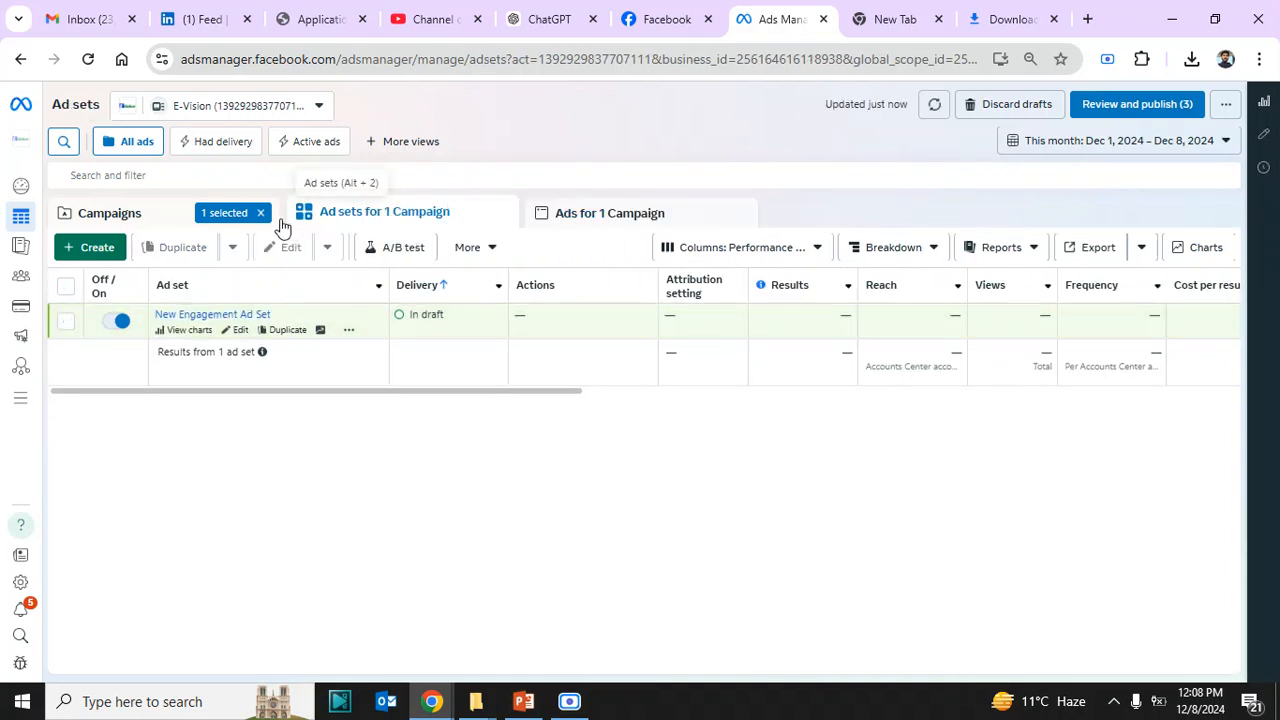
left_click(260, 212)
left_click(250, 221)
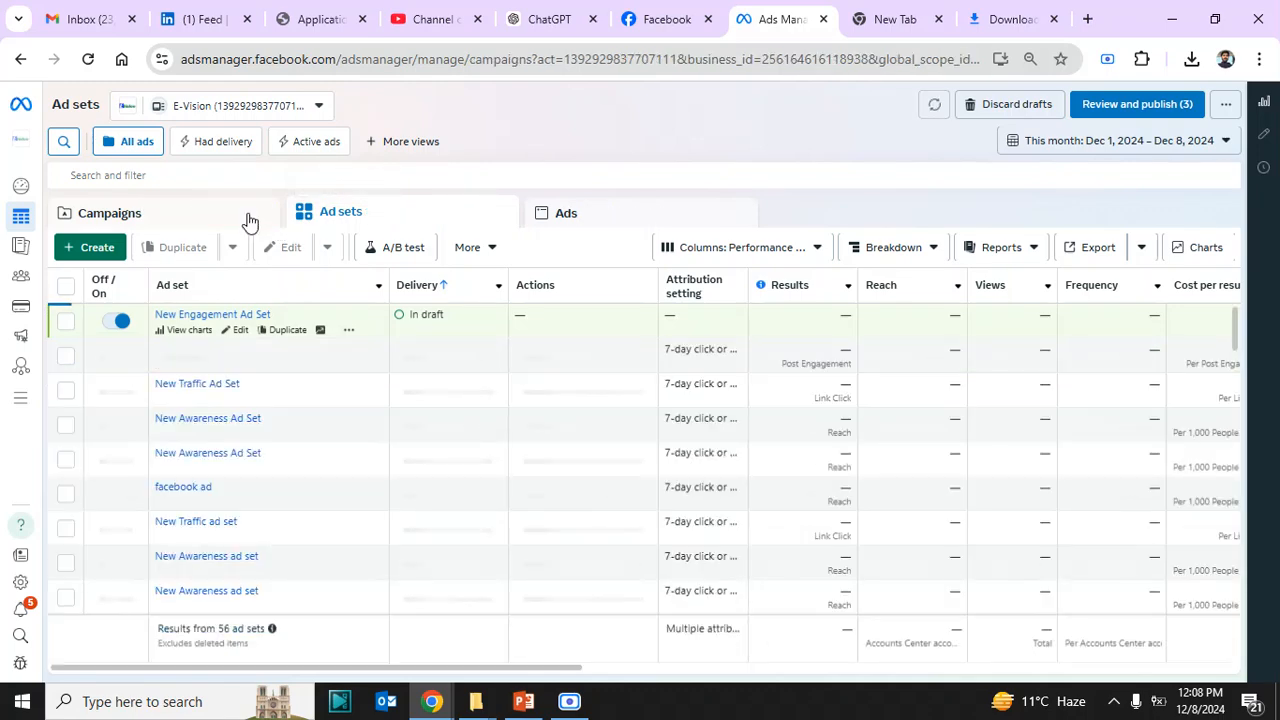
- Create a new auction campaign with the Engagement objective and the manual engagement campaign setup
left_click(85, 252)
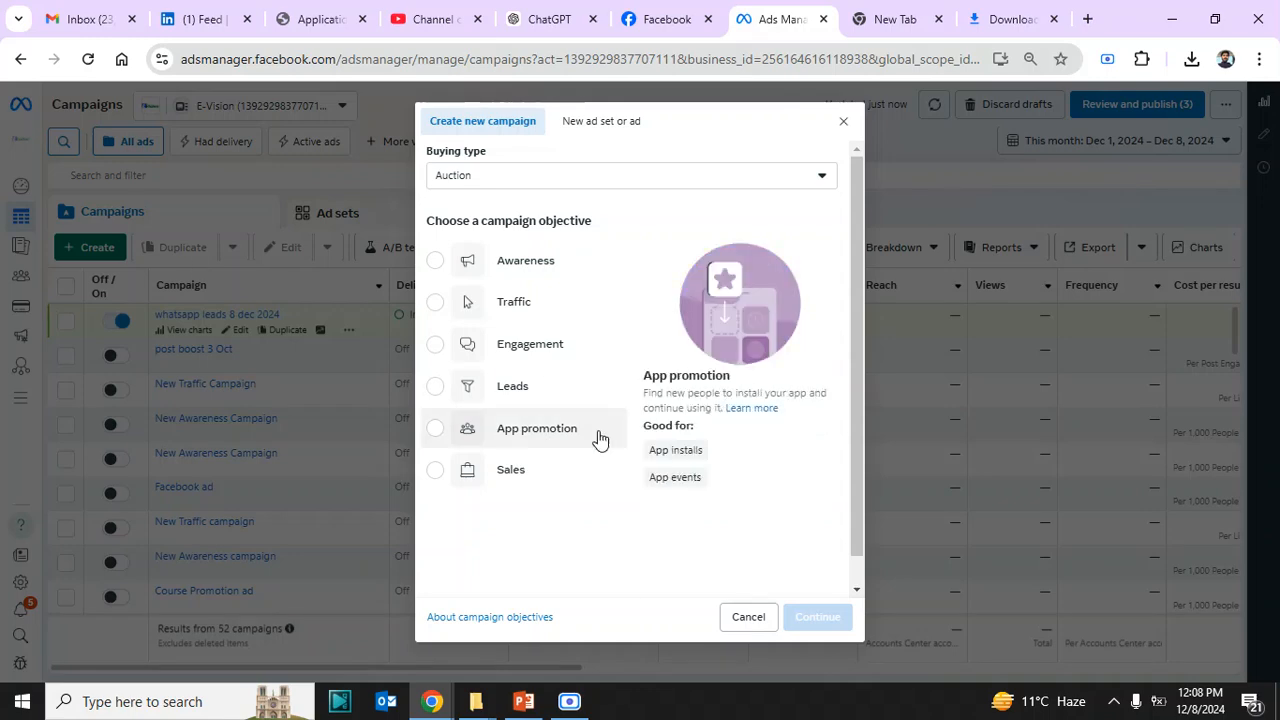
left_click(543, 357)
left_click(818, 618)
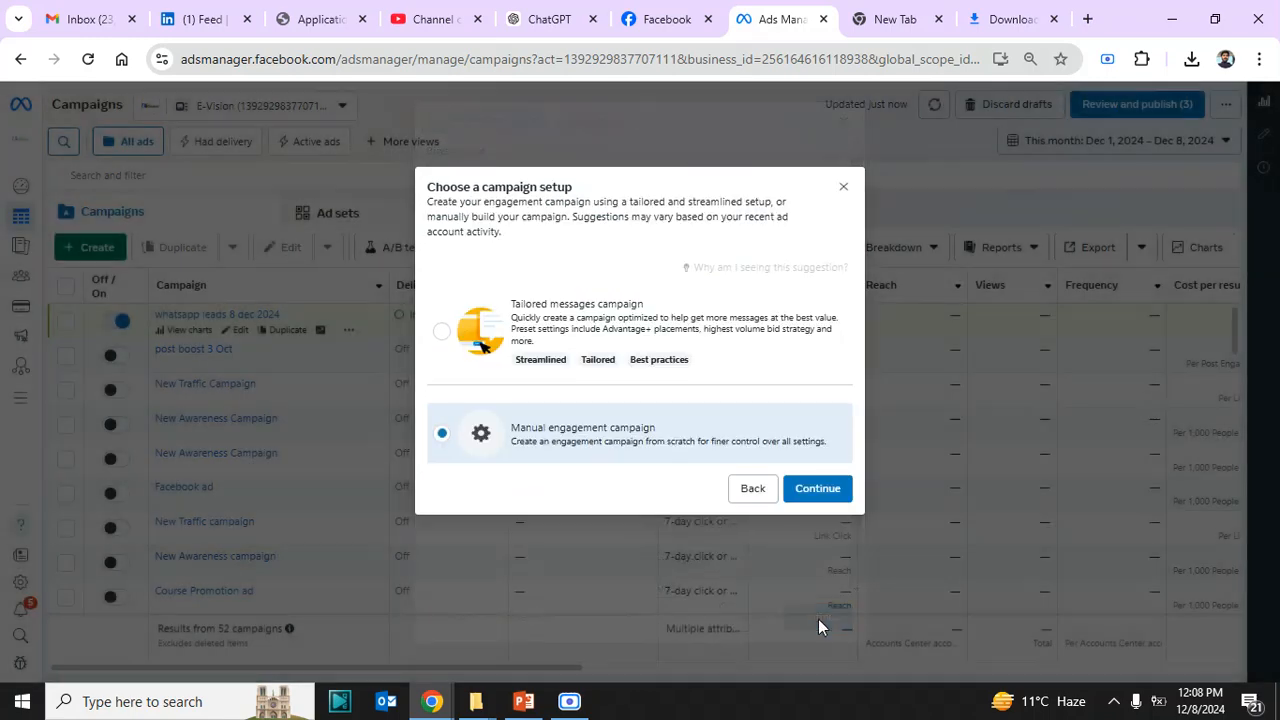
left_click(822, 490)
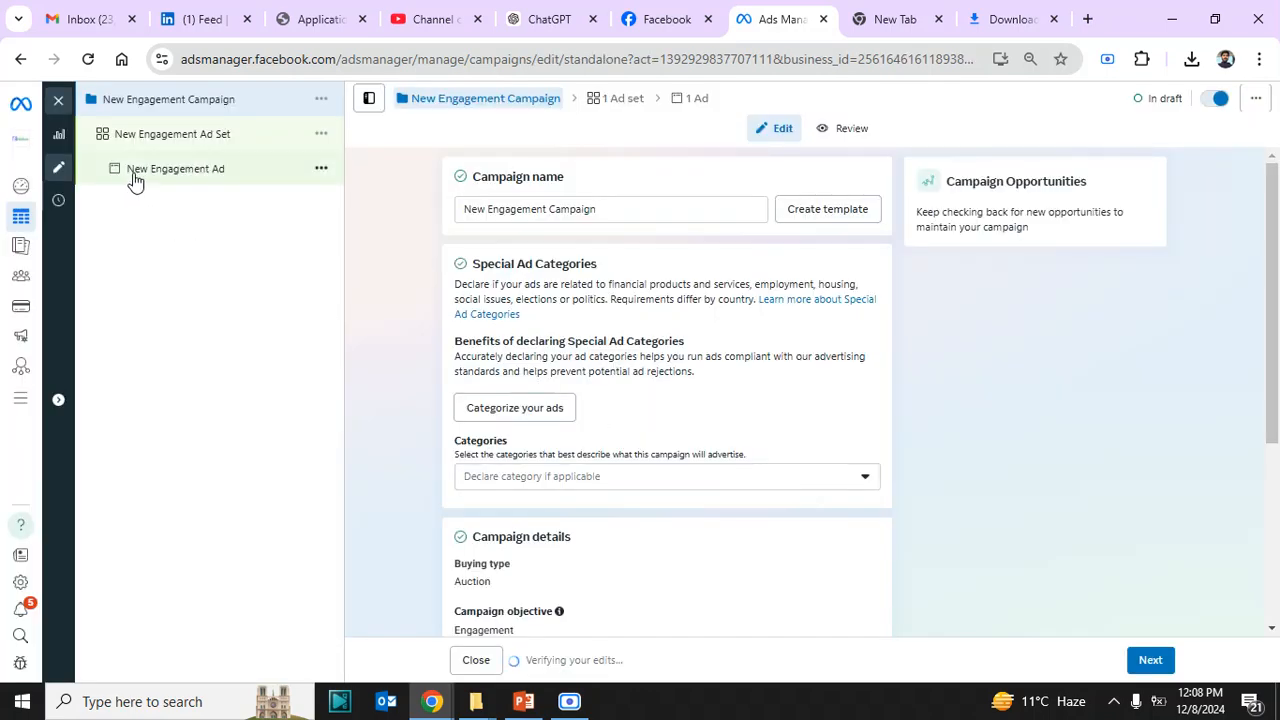
- Deselect Messenger and Instagram as message destinations in the new ad set, keeping only WhatsApp
left_click(135, 176)
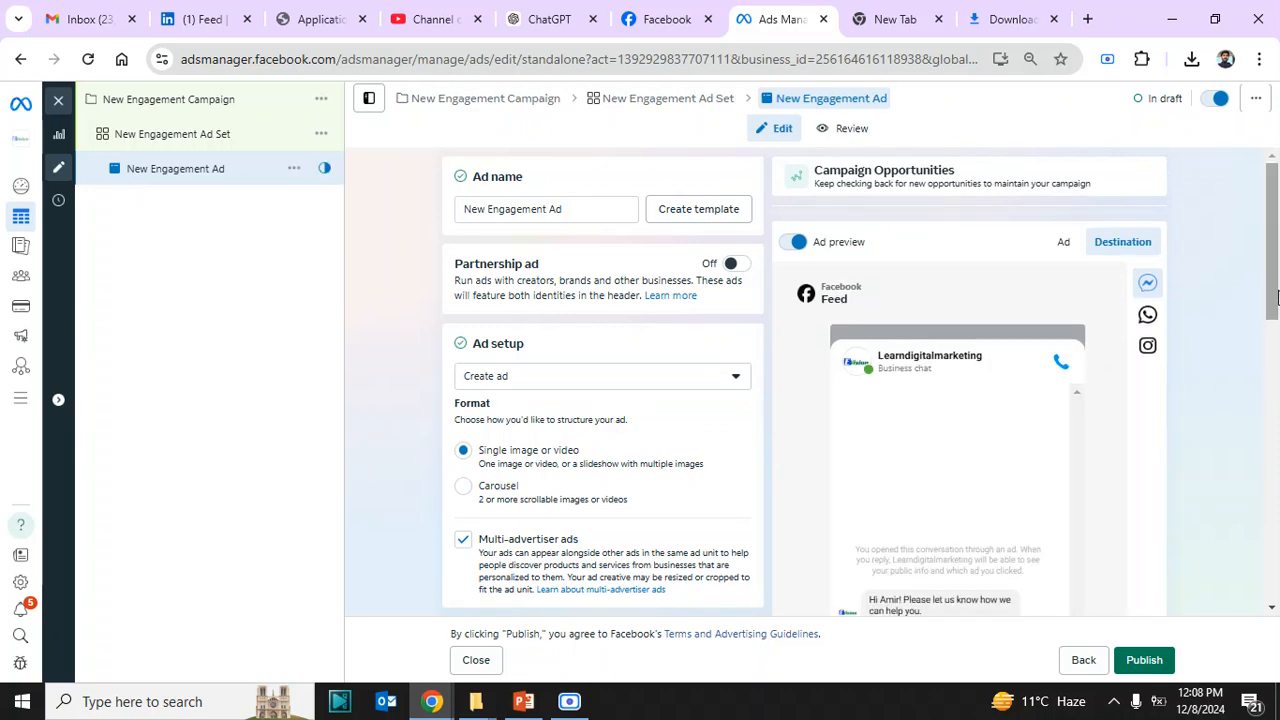
left_click_drag(1270, 262, 1265, 455)
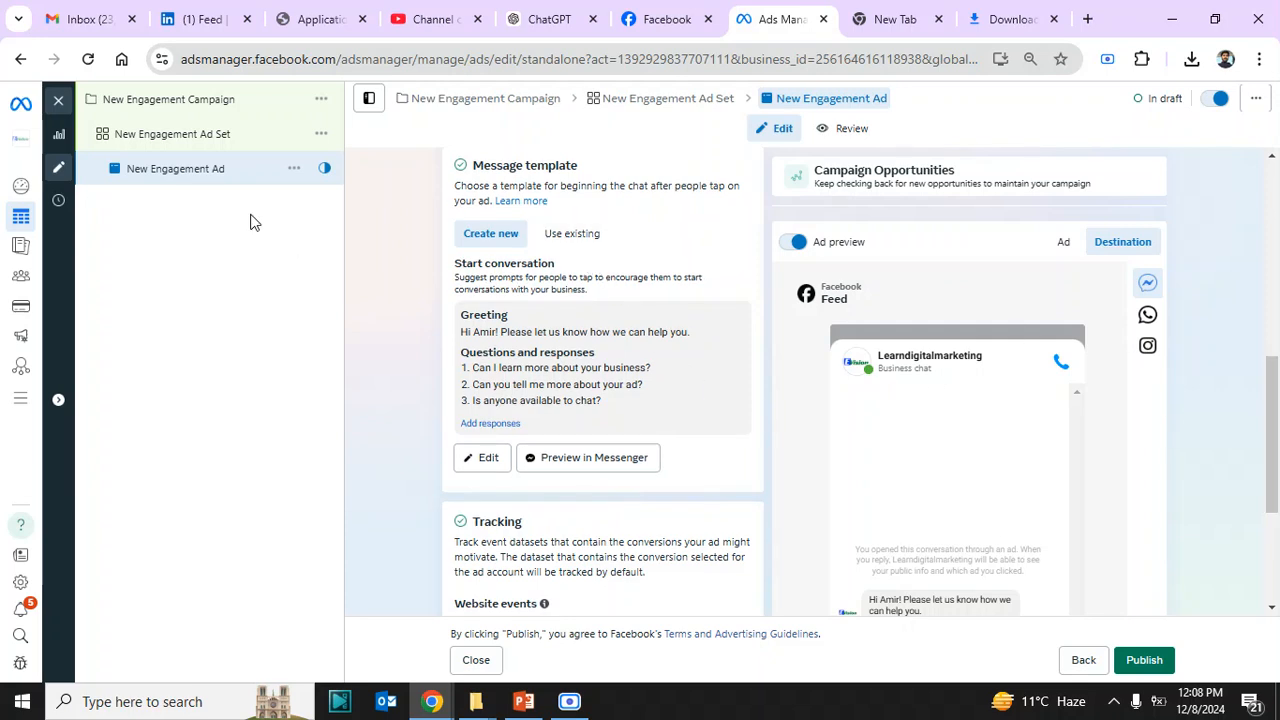
left_click(190, 137)
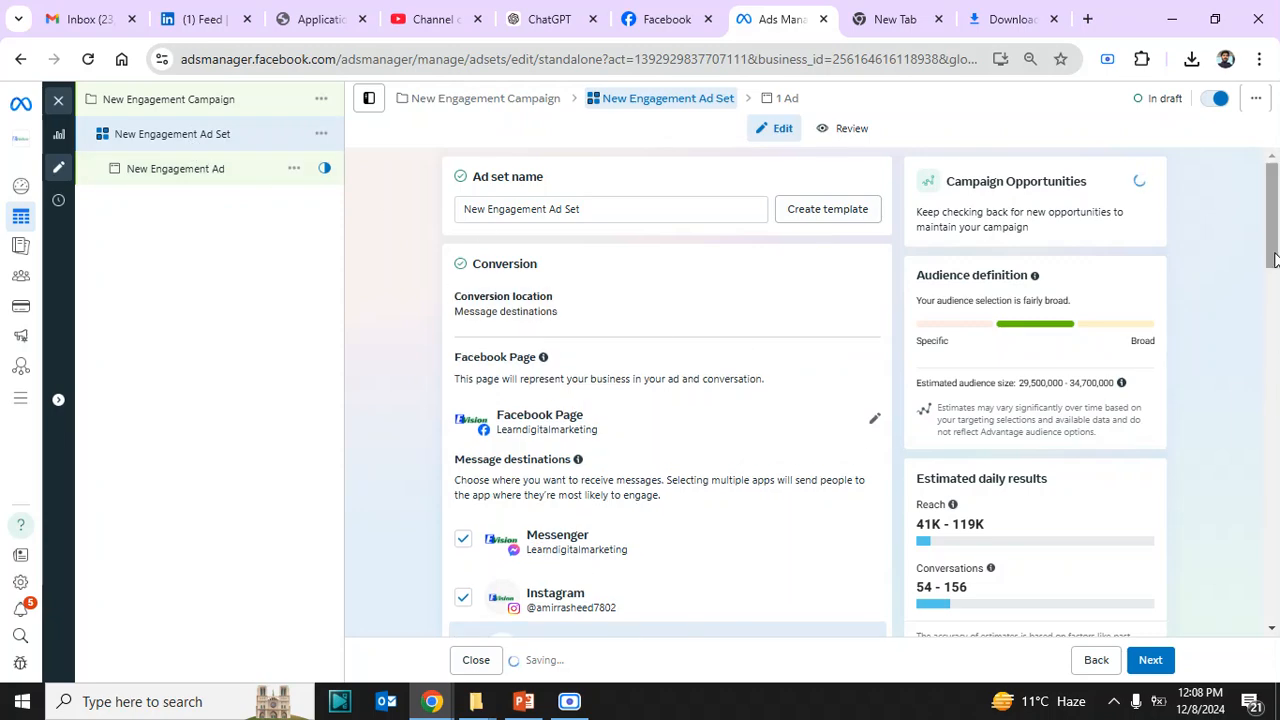
left_click_drag(1275, 259, 1275, 323)
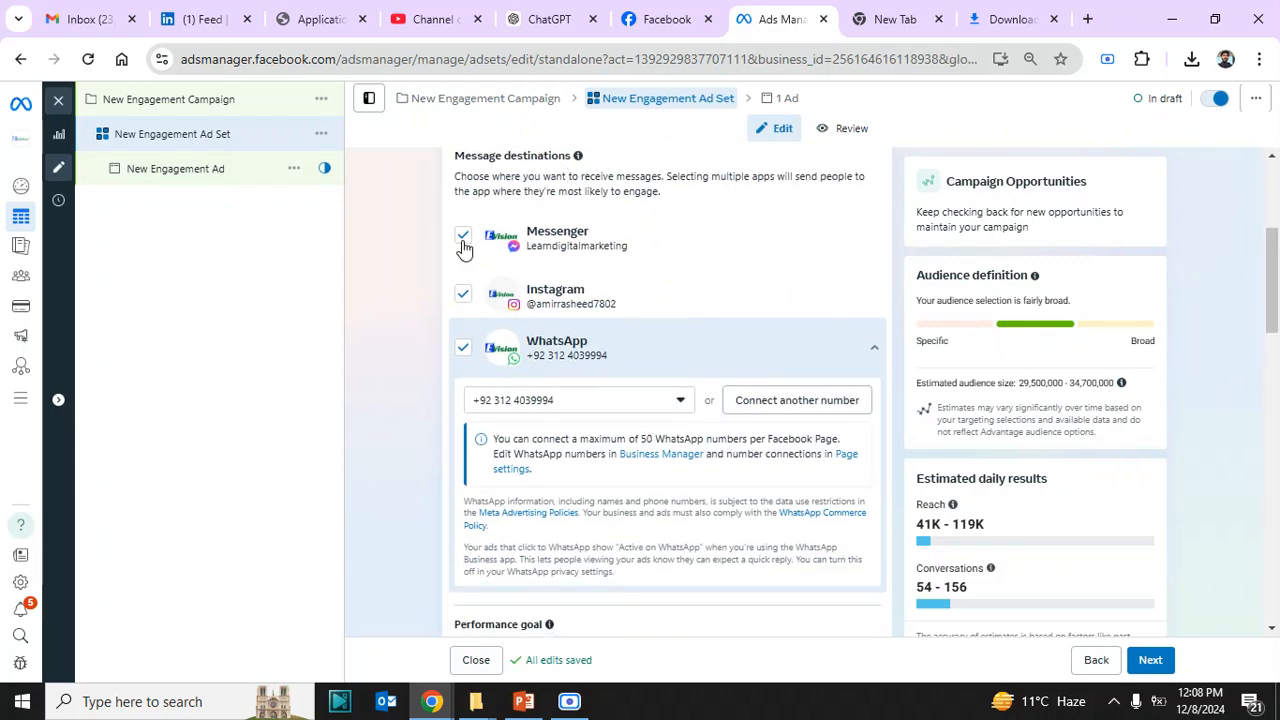
left_click(463, 237)
left_click(464, 295)
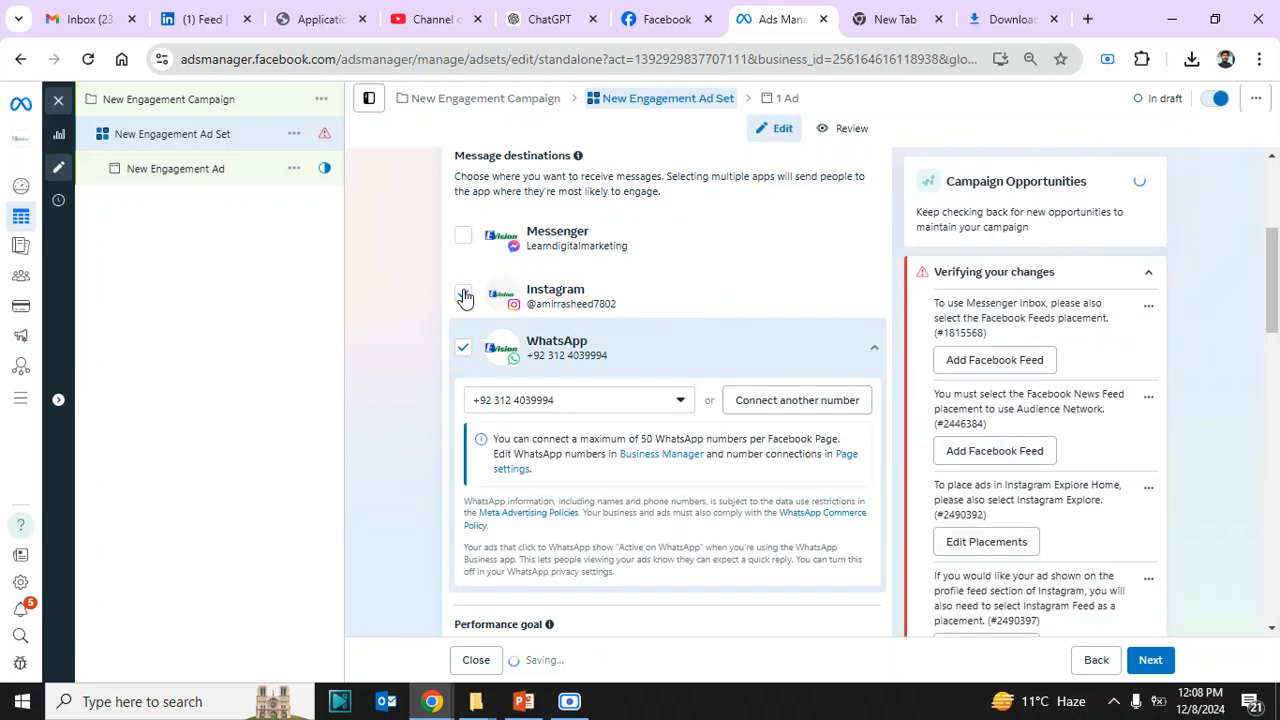
- Edit the new ad's Start Conversations template and switch its suggested message type to Frequently asked questions
left_click(219, 171)
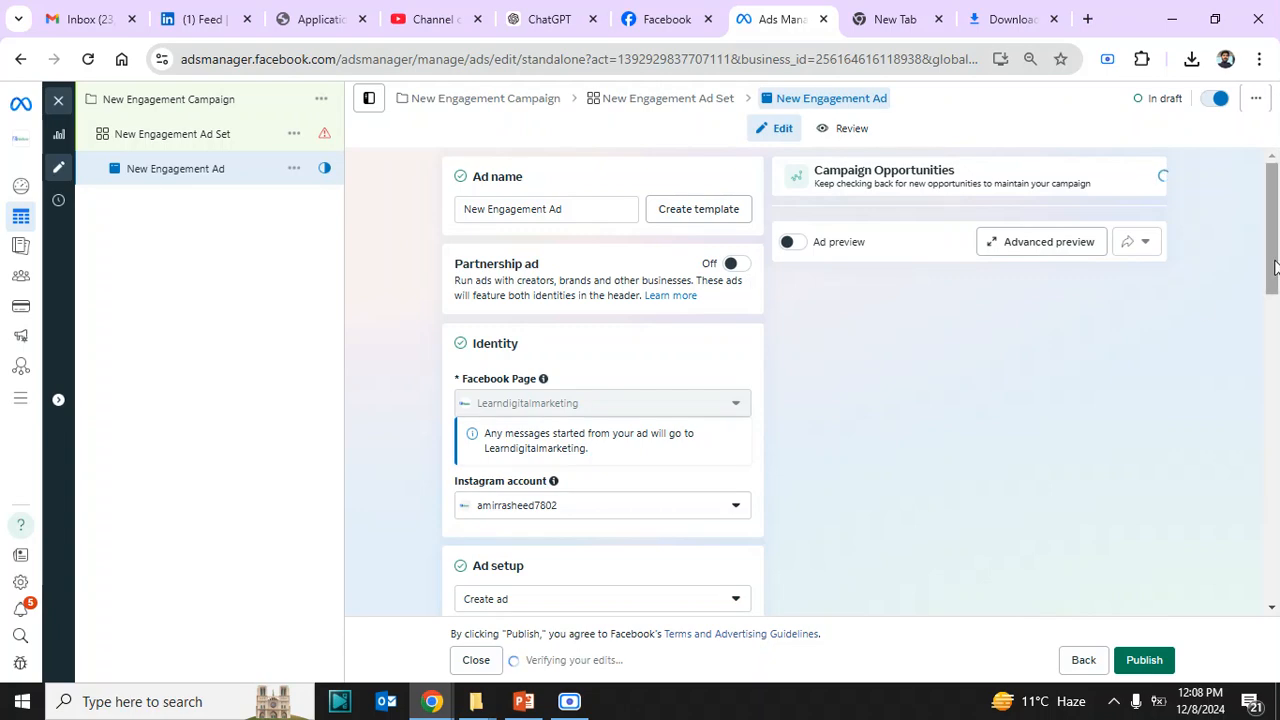
left_click_drag(1274, 268, 1278, 482)
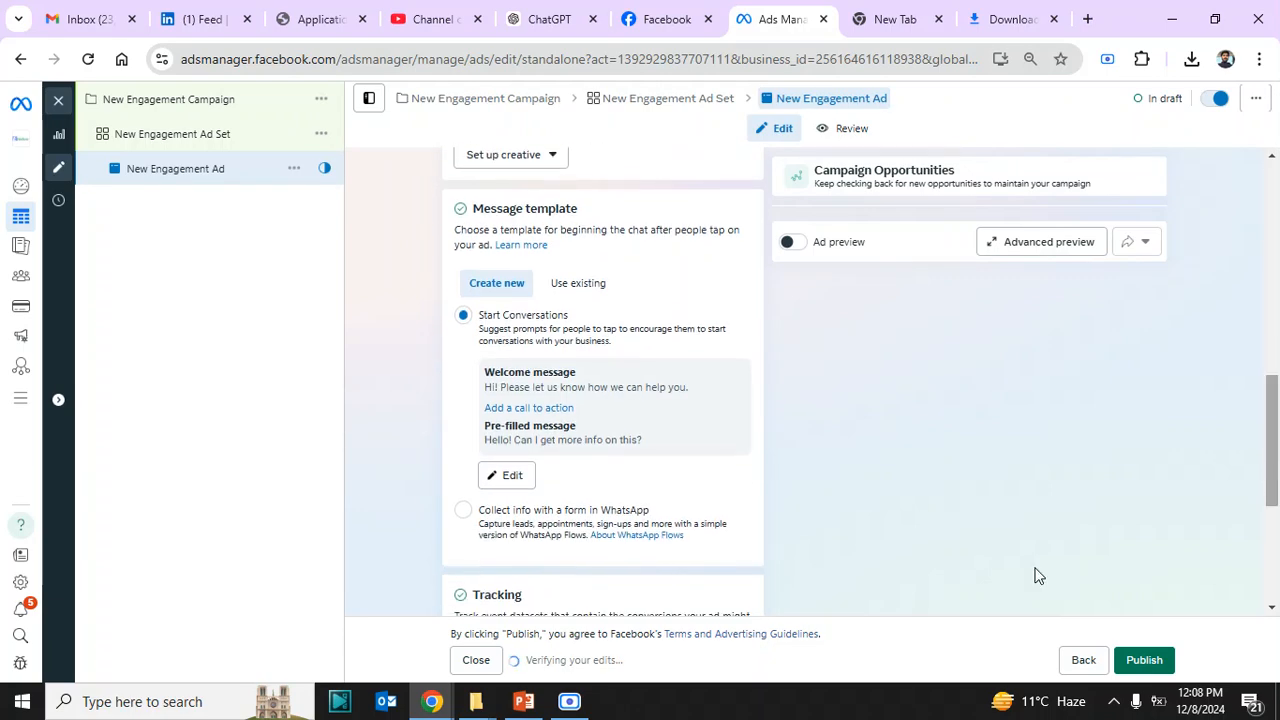
left_click(508, 475)
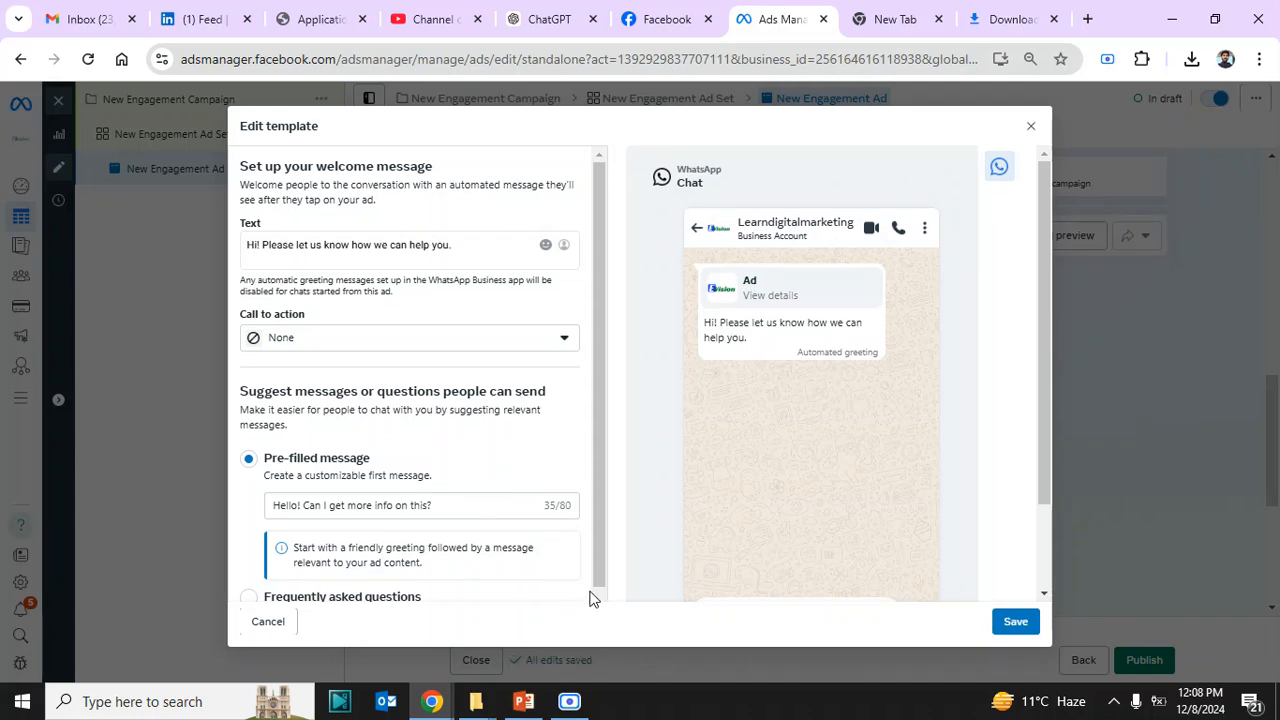
scroll(597, 594, "down", 1)
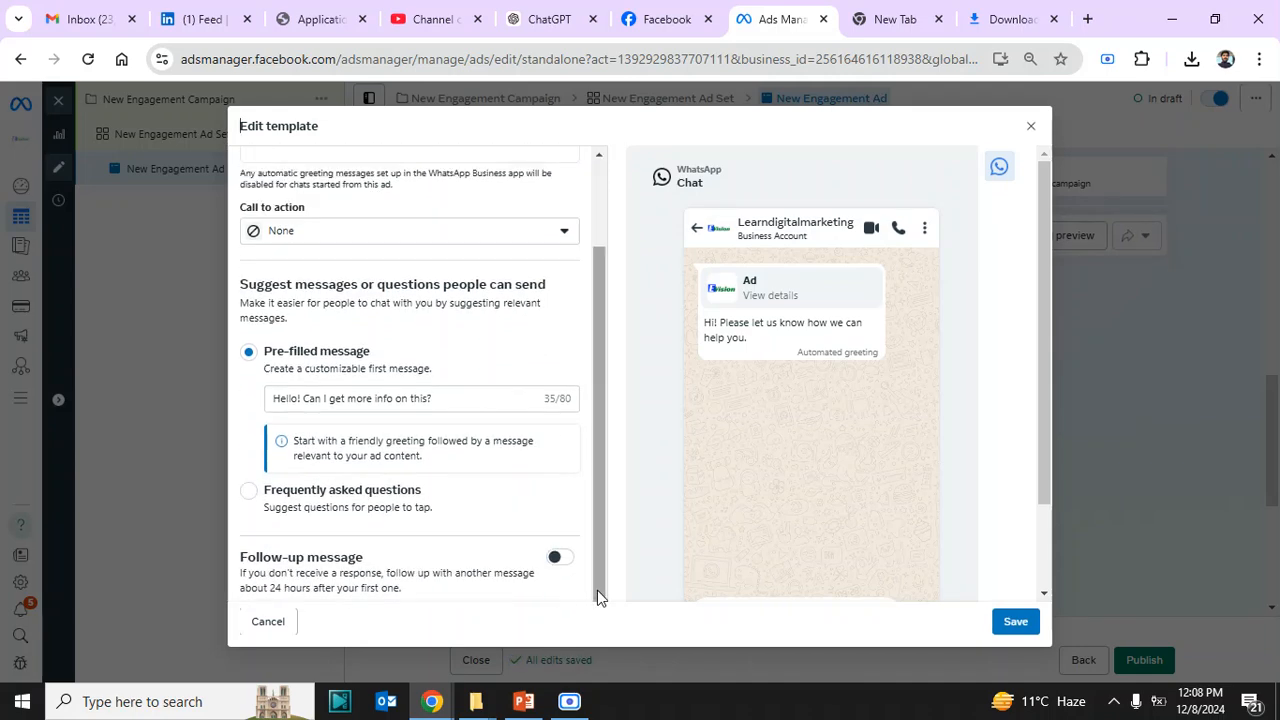
left_click(249, 498)
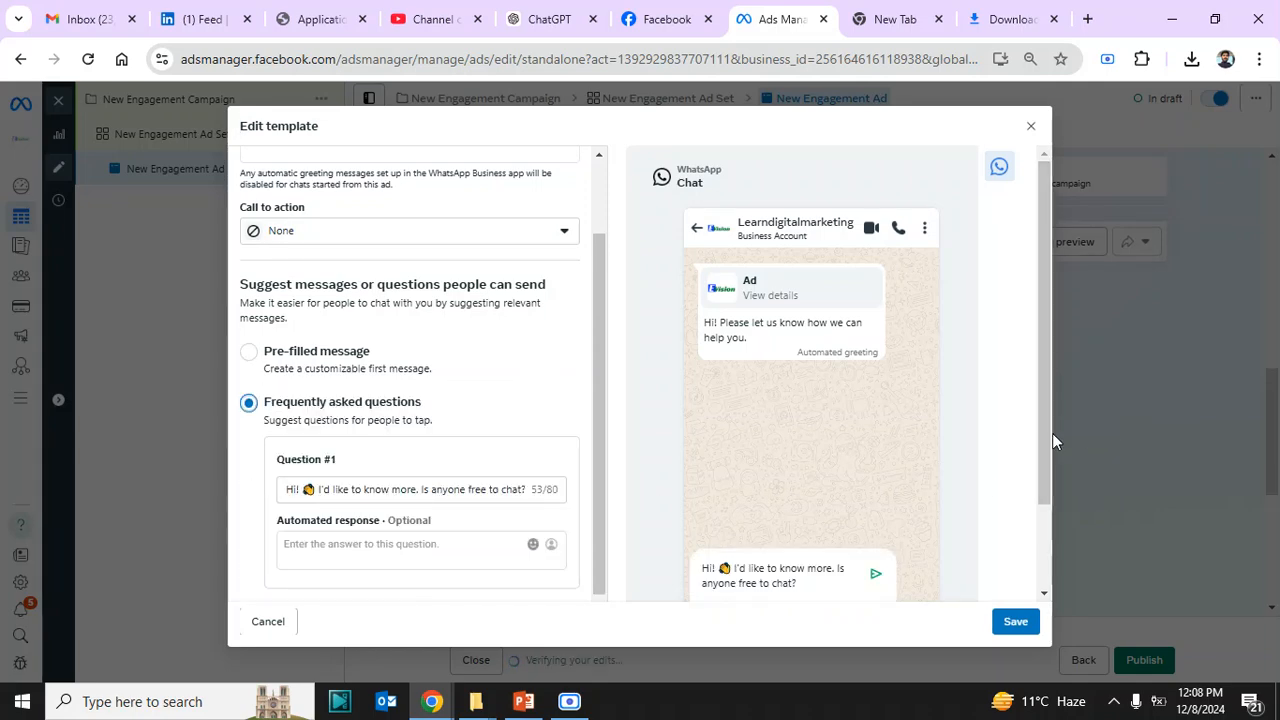
scroll(1040, 438, "down", 1)
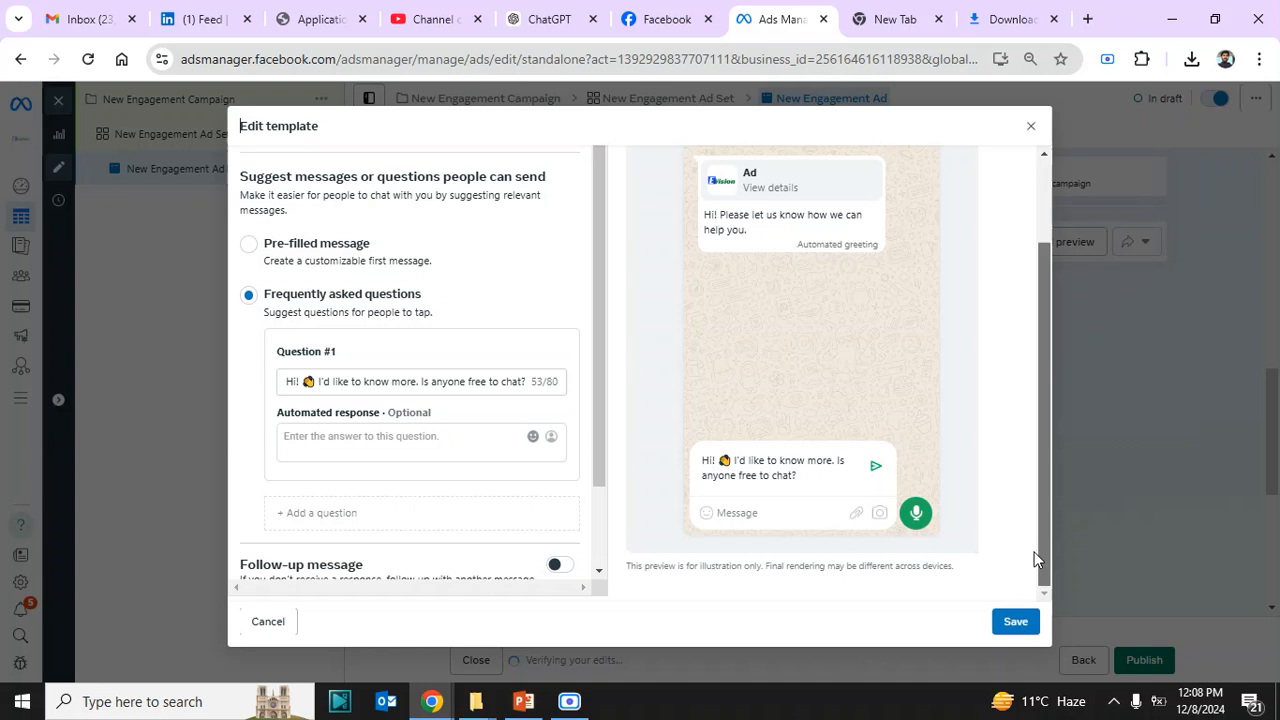
- Replace the text of Question #1 with "what are timing"
triple_click(403, 380)
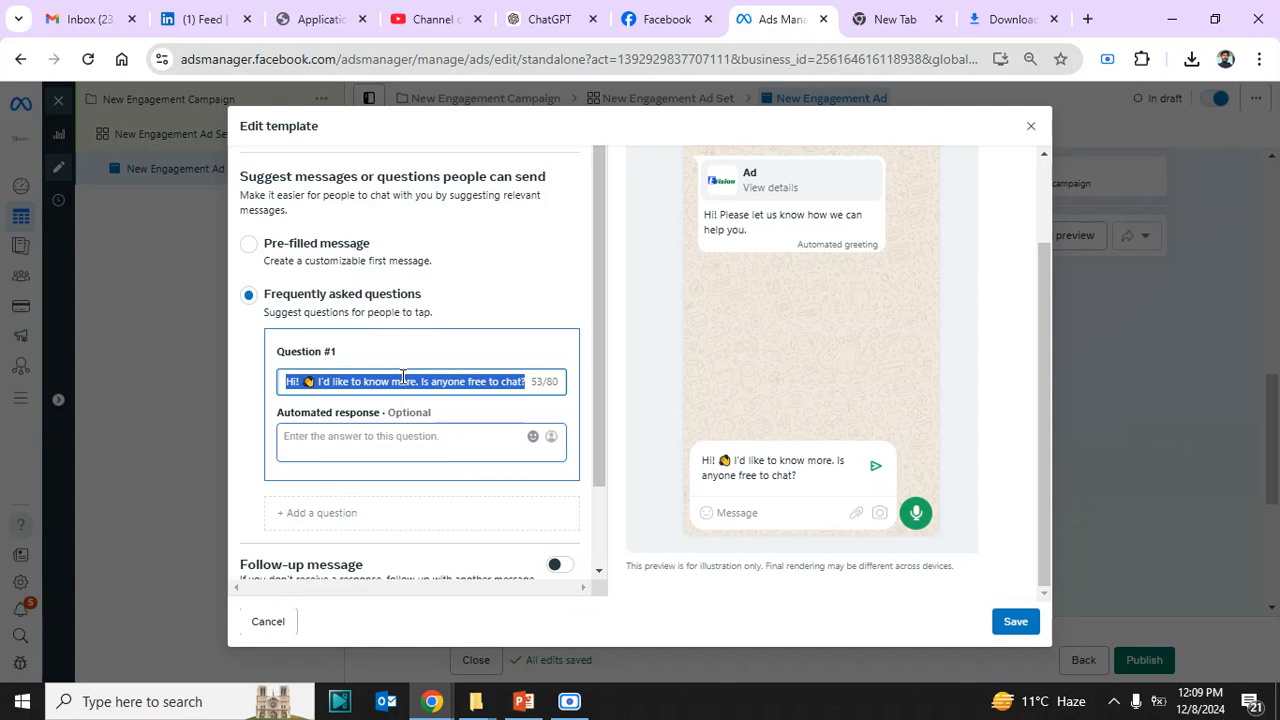
type("wha")
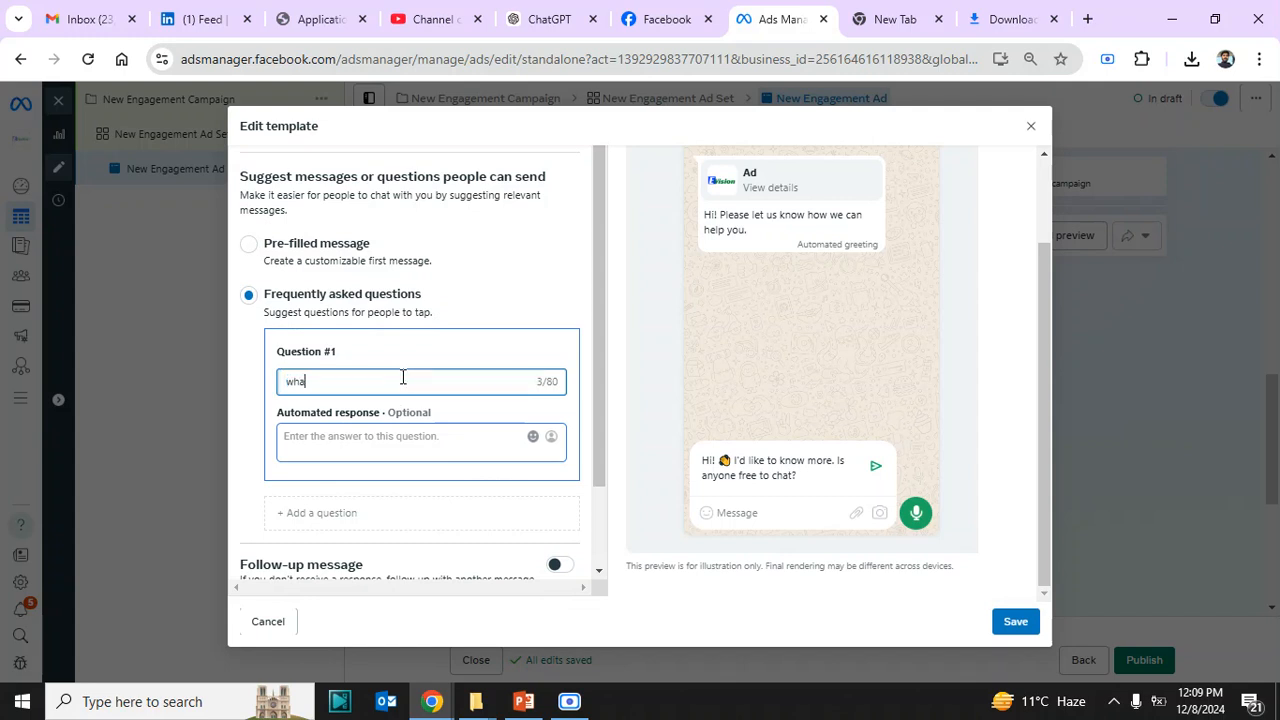
type(" are ")
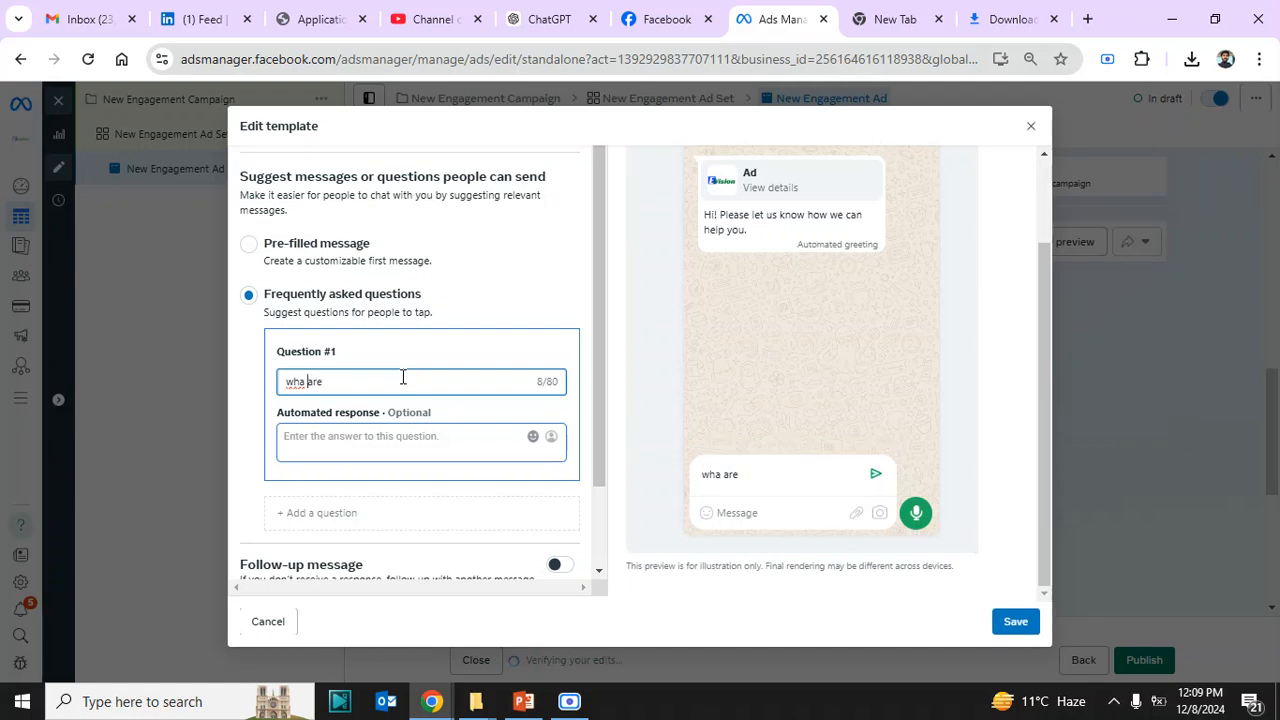
type("t")
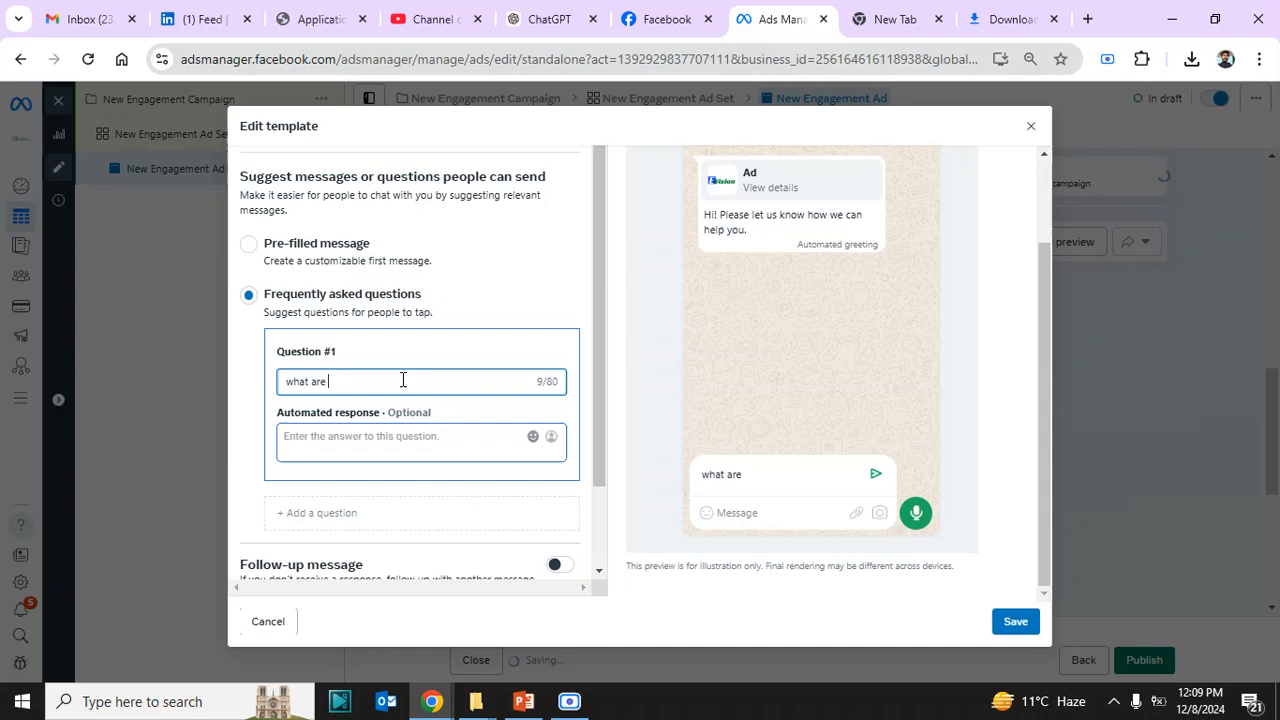
type("timg")
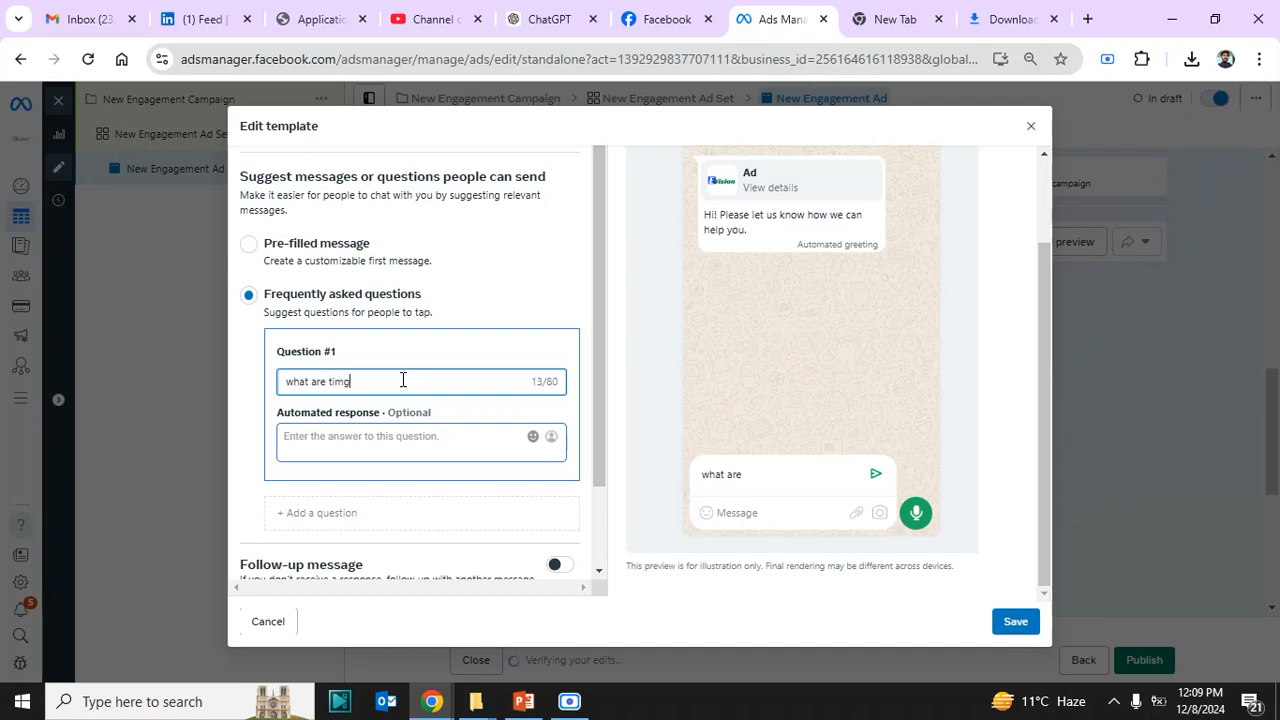
key("BackSpace")
- Enter the automated response to Question #1 on three lines: "3 session in a day", "9-10" and "2-33"
left_click(358, 438)
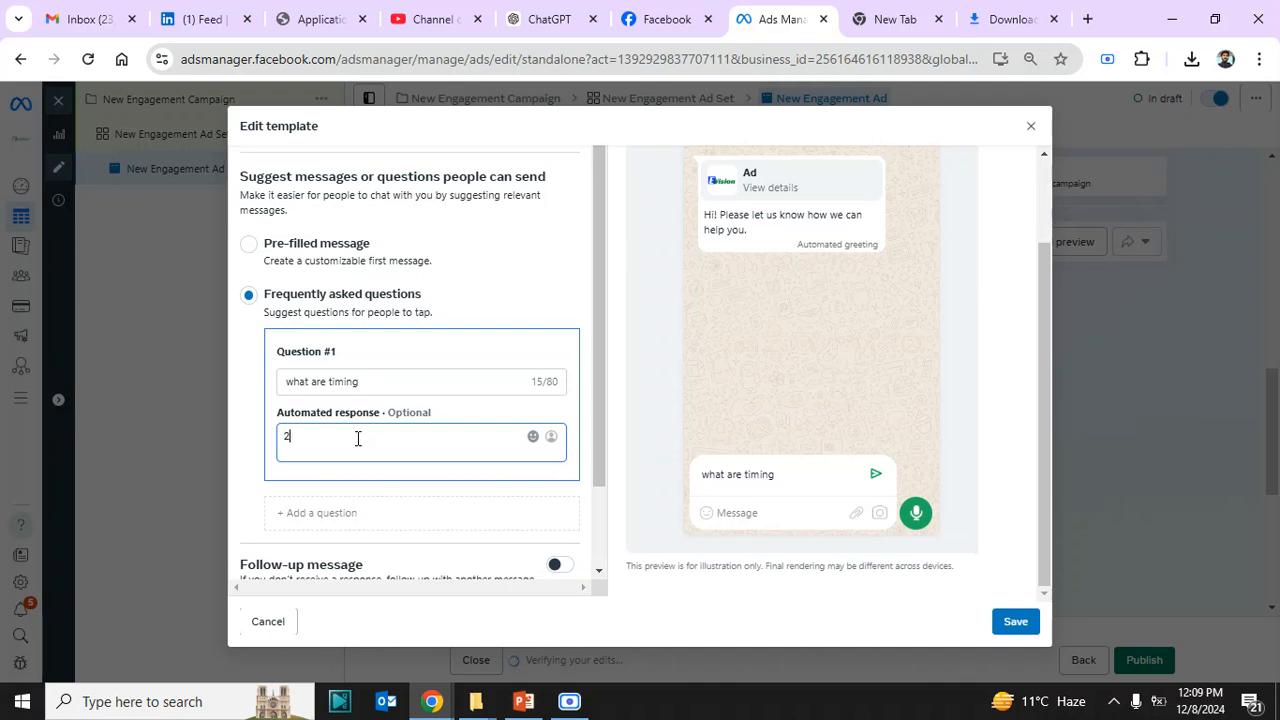
type("3 sess")
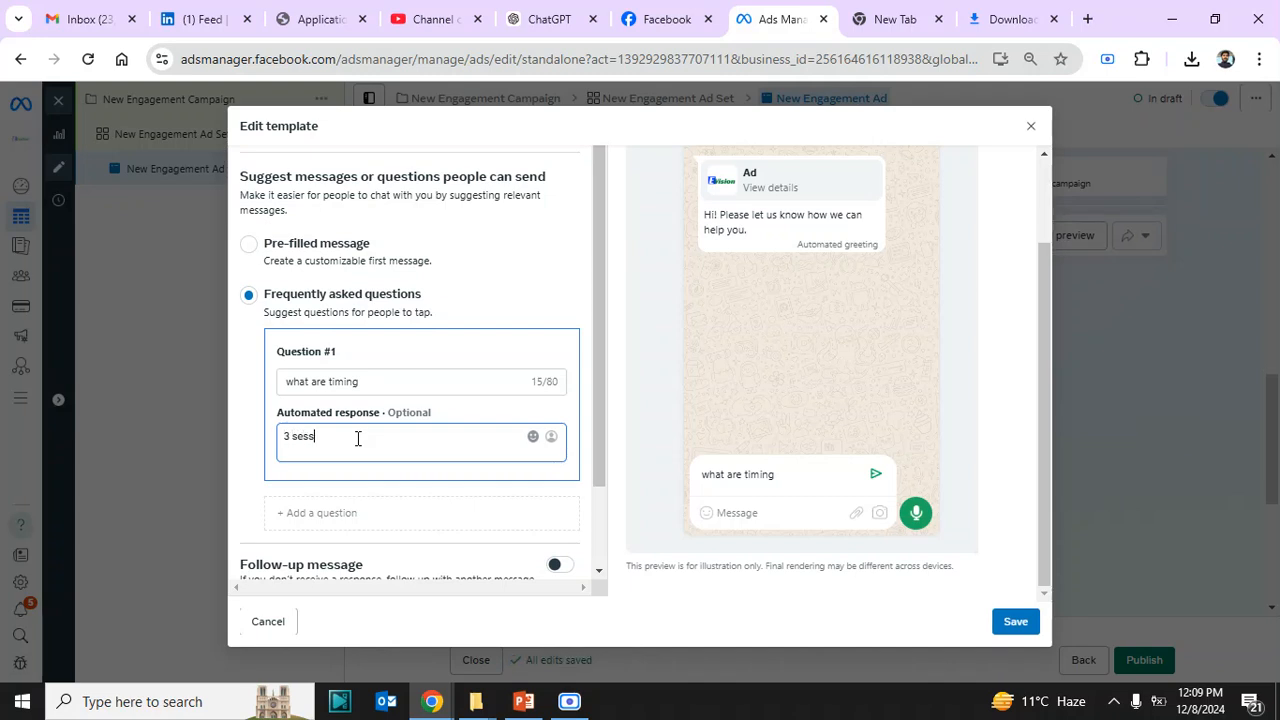
type("ion in a day")
key("Return")
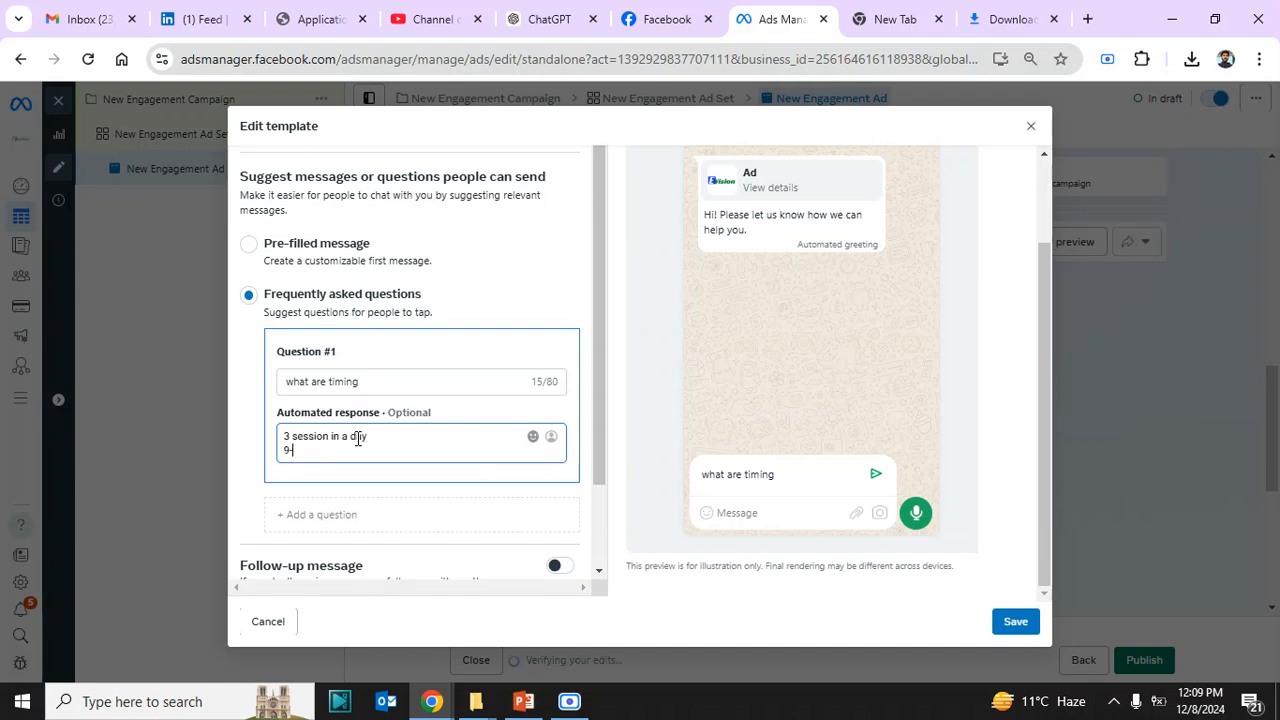
type("9-10")
key("Return")
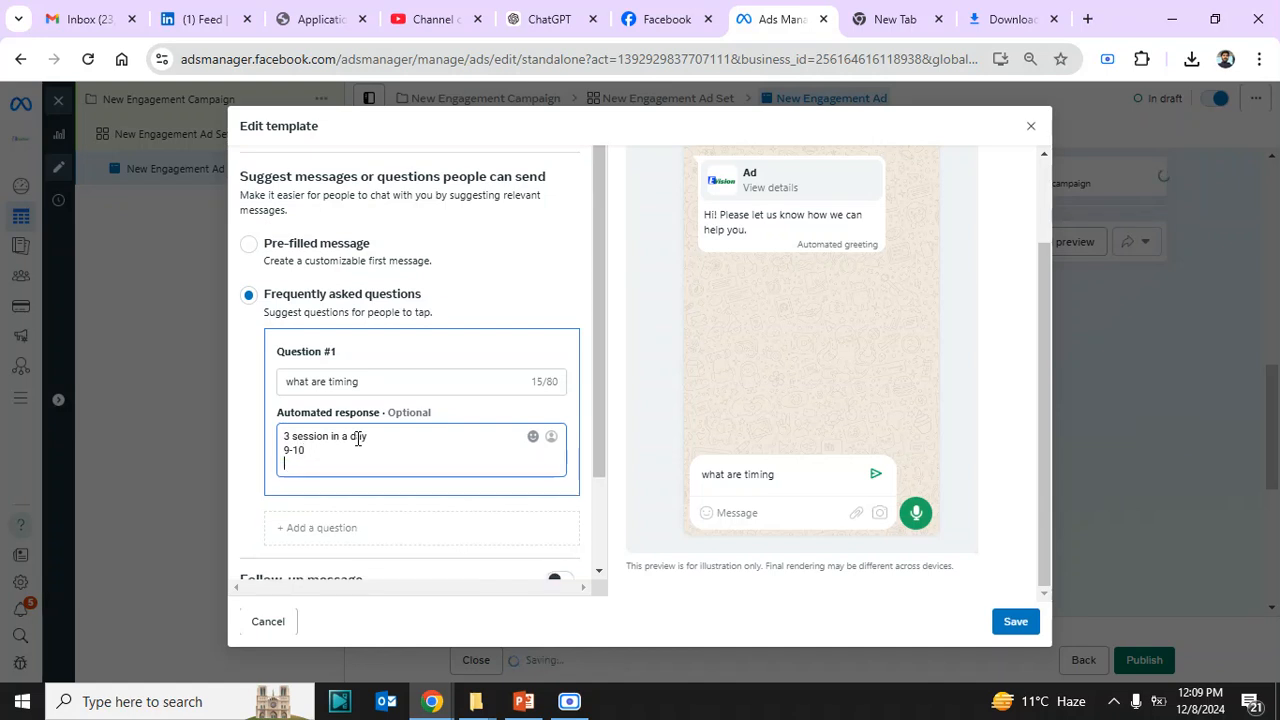
type("2-33")
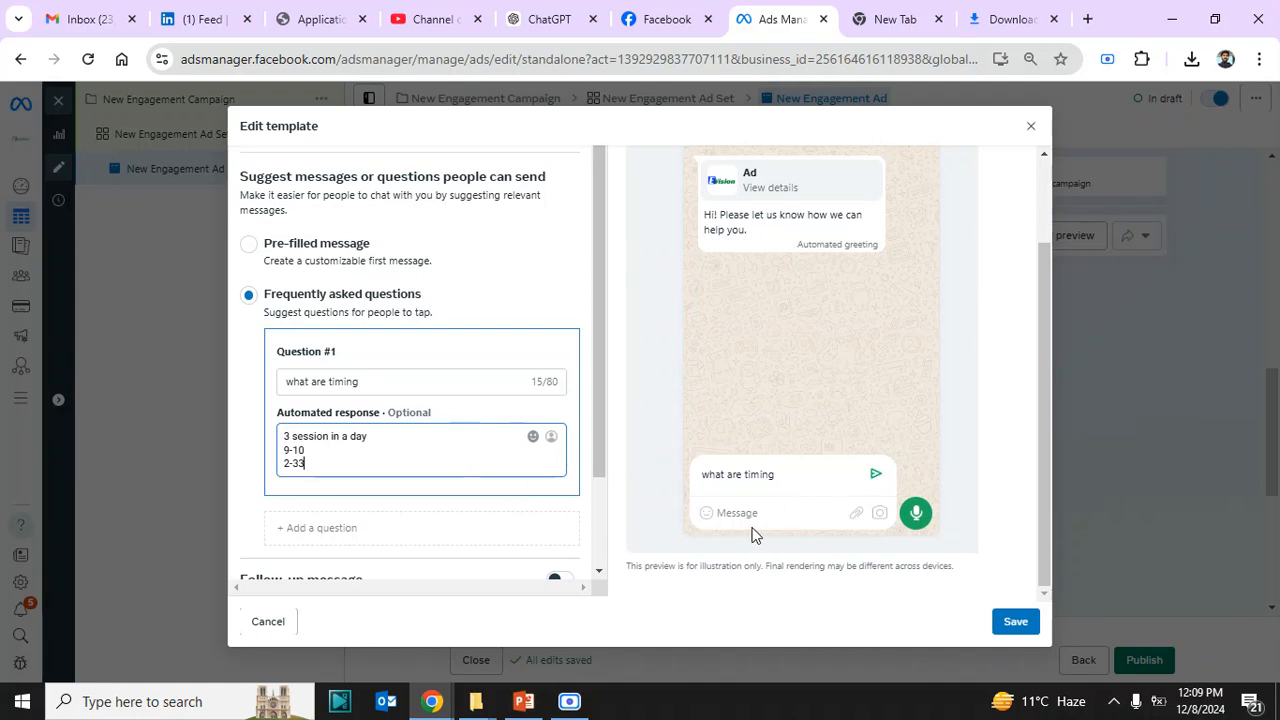
- Add a second frequently asked question to the template with the text "where are the classrom session"
left_click(598, 578)
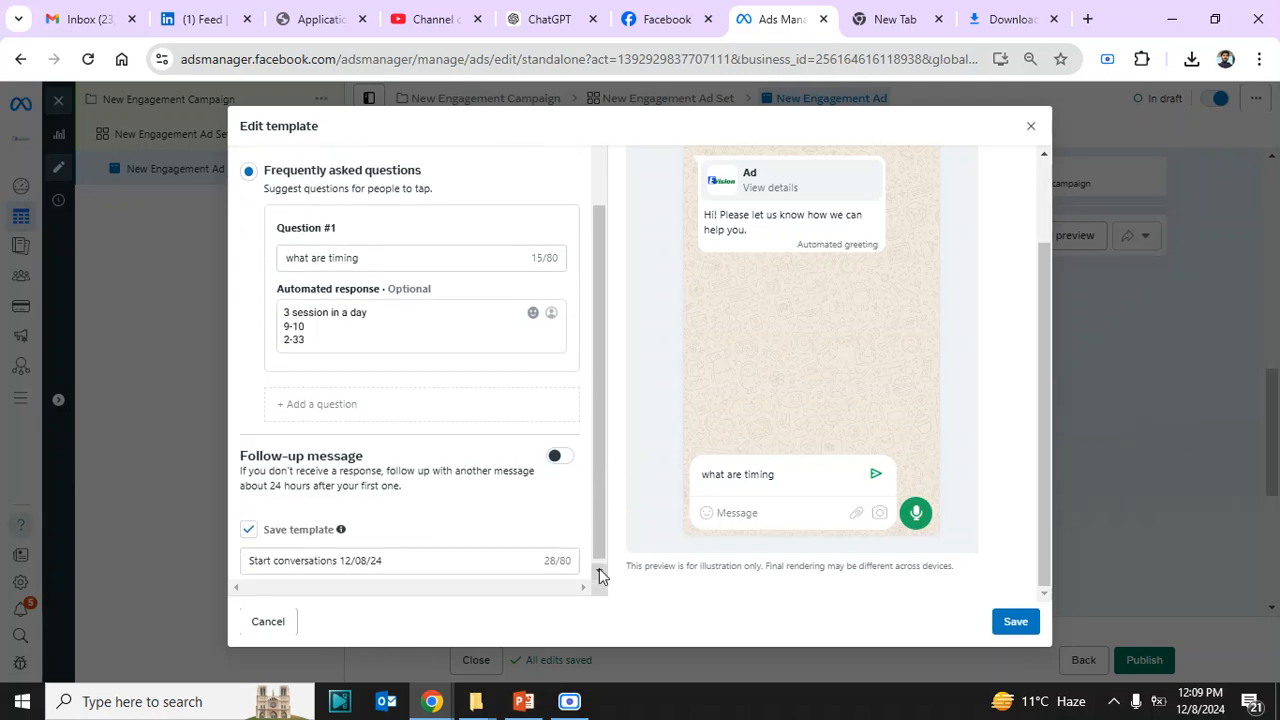
left_click(281, 398)
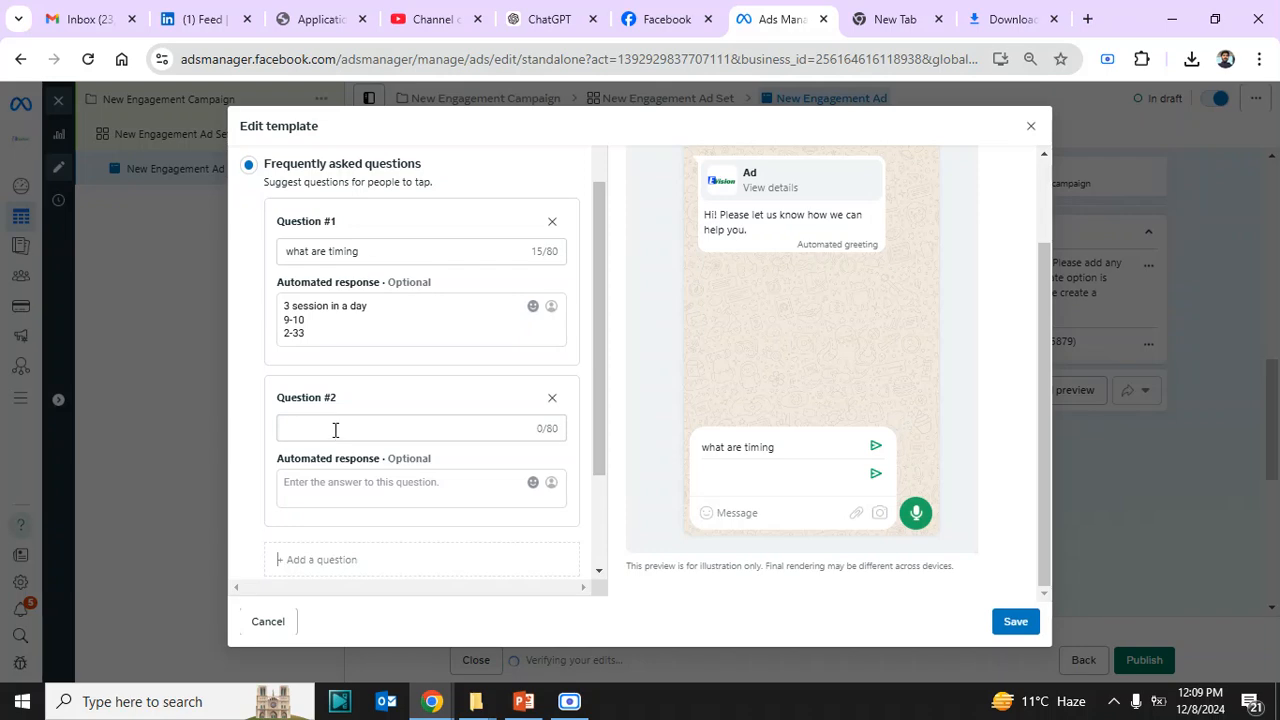
left_click(335, 430)
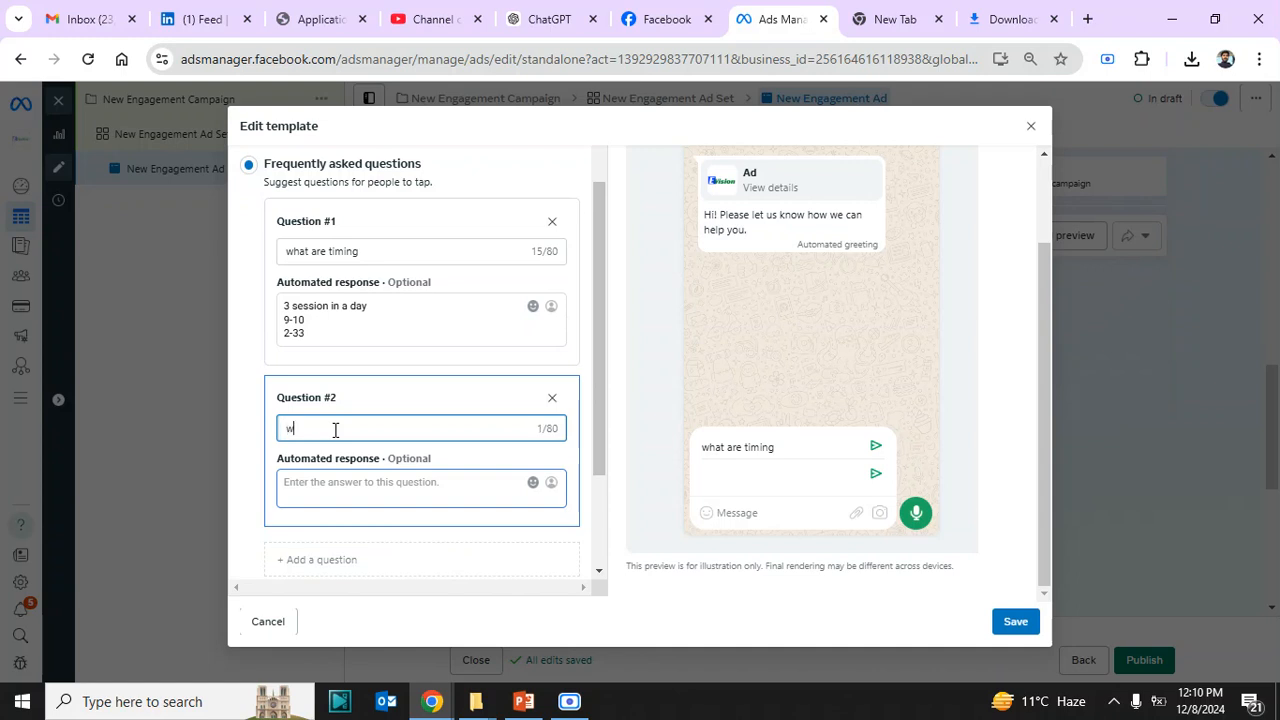
type("here")
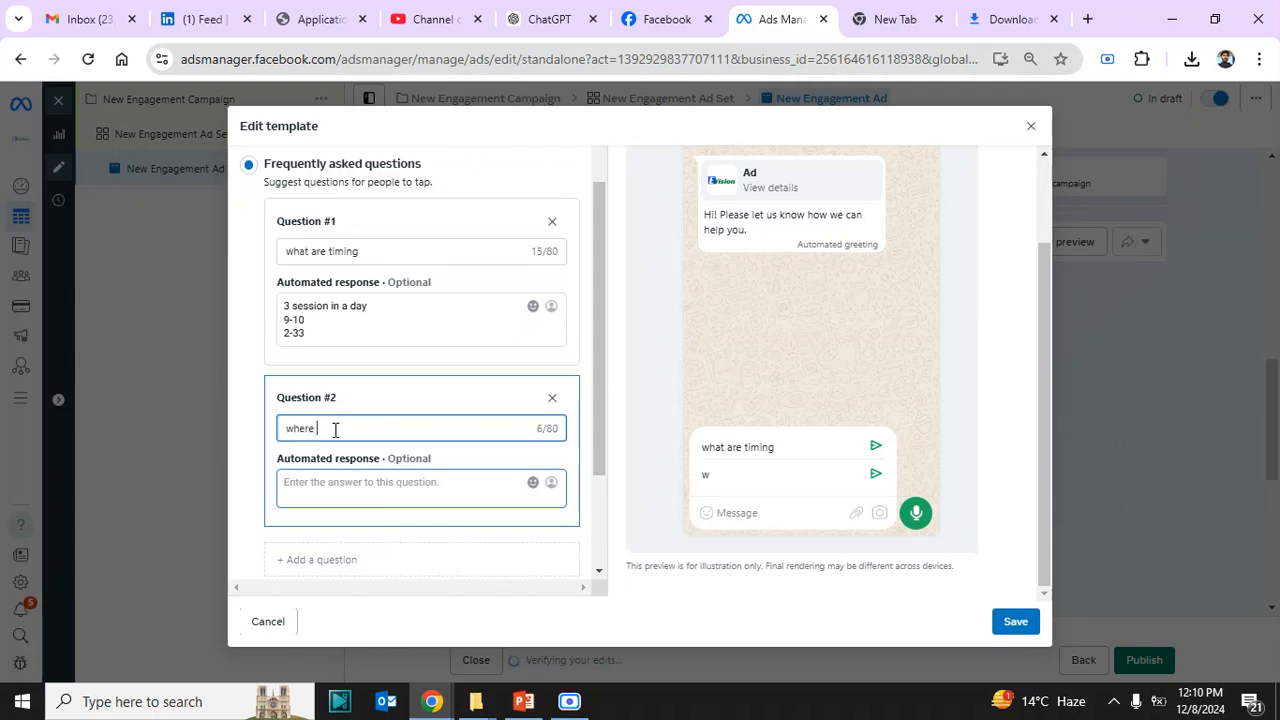
type(" are the")
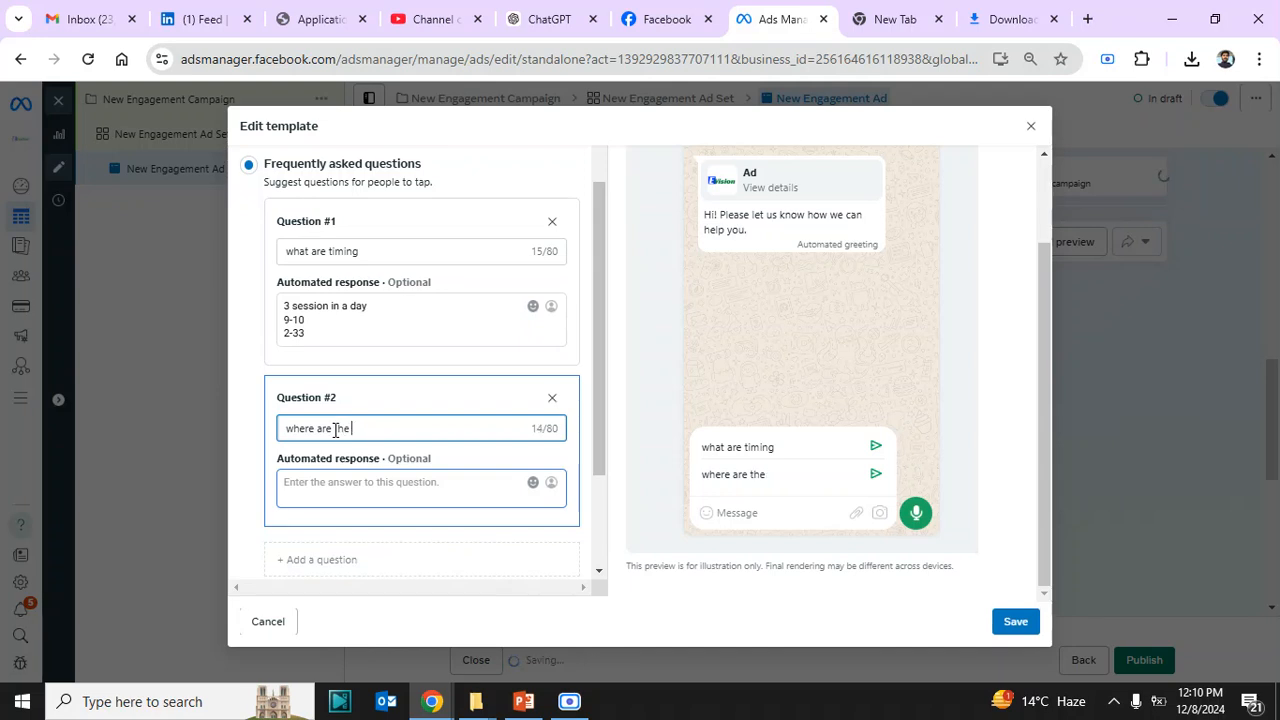
type(" liv")
type("e c")
key("BackSpace")
key("BackSpace")
key("BackSpace")
key("BackSpace")
key("BackSpace")
key("BackSpace")
type("classr")
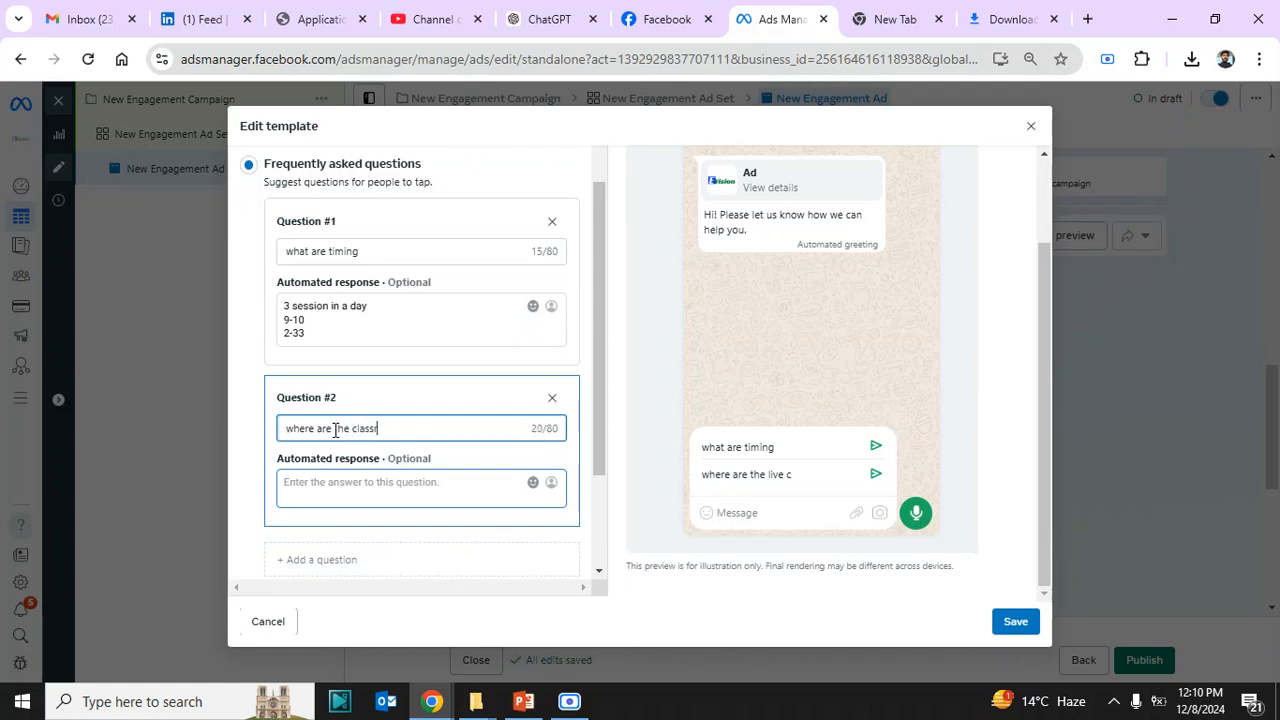
type("om session")
- Enter "f8 isld" as the automated response to Question #2
left_click(335, 490)
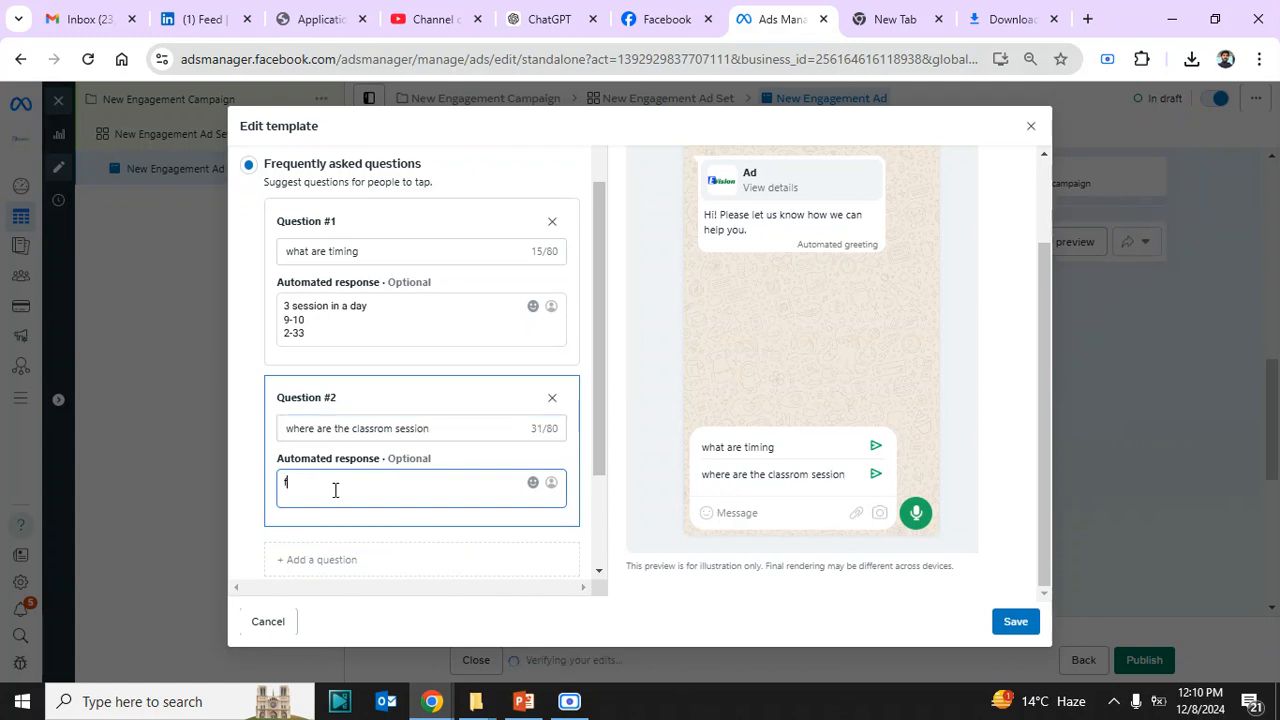
type("f8 isld")
scroll(600, 570, "down", 2)
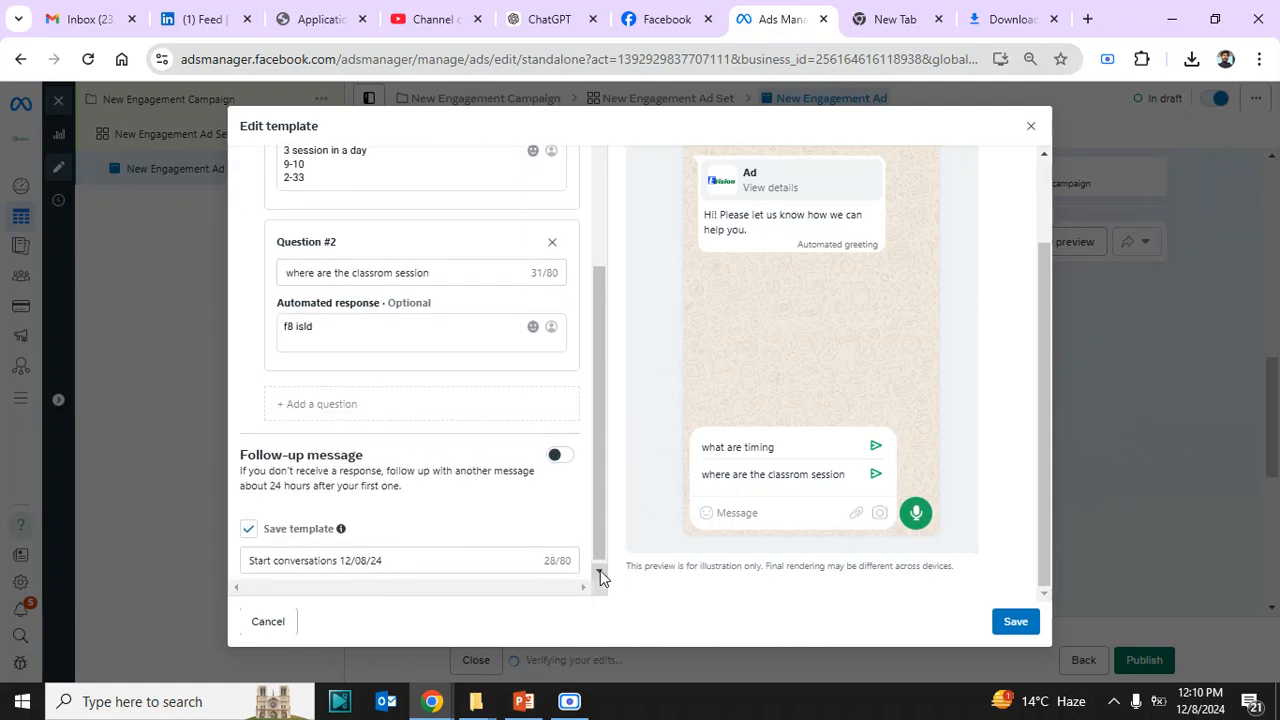
- Add blank Questions #3, #4 and #5 to the template, and leave the template editor without saving the changes
left_click(600, 570)
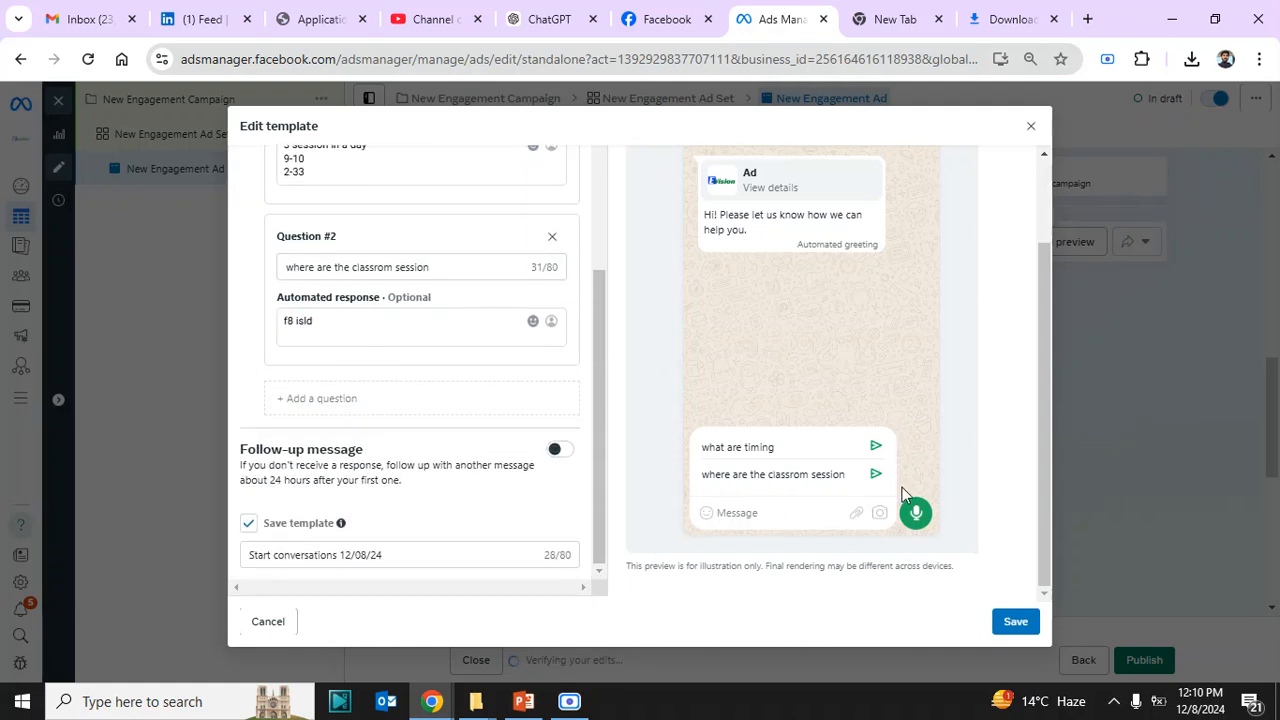
left_click(280, 400)
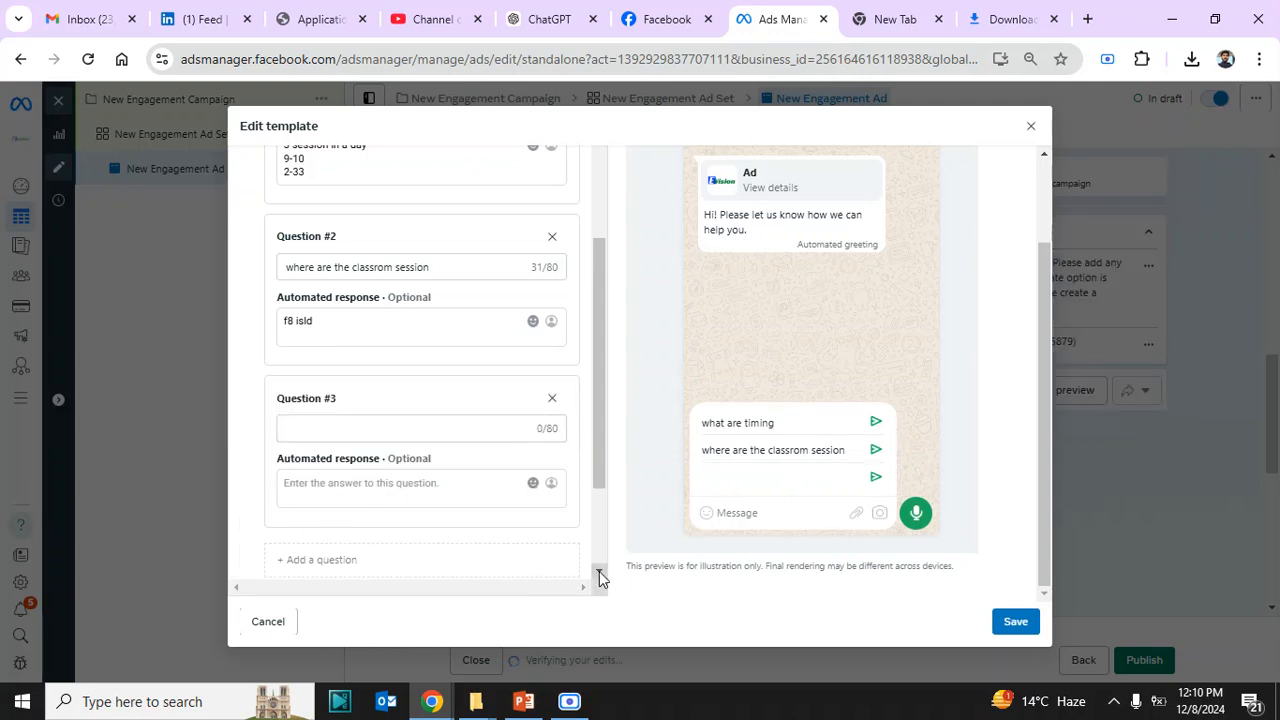
scroll(599, 571, "down", 2)
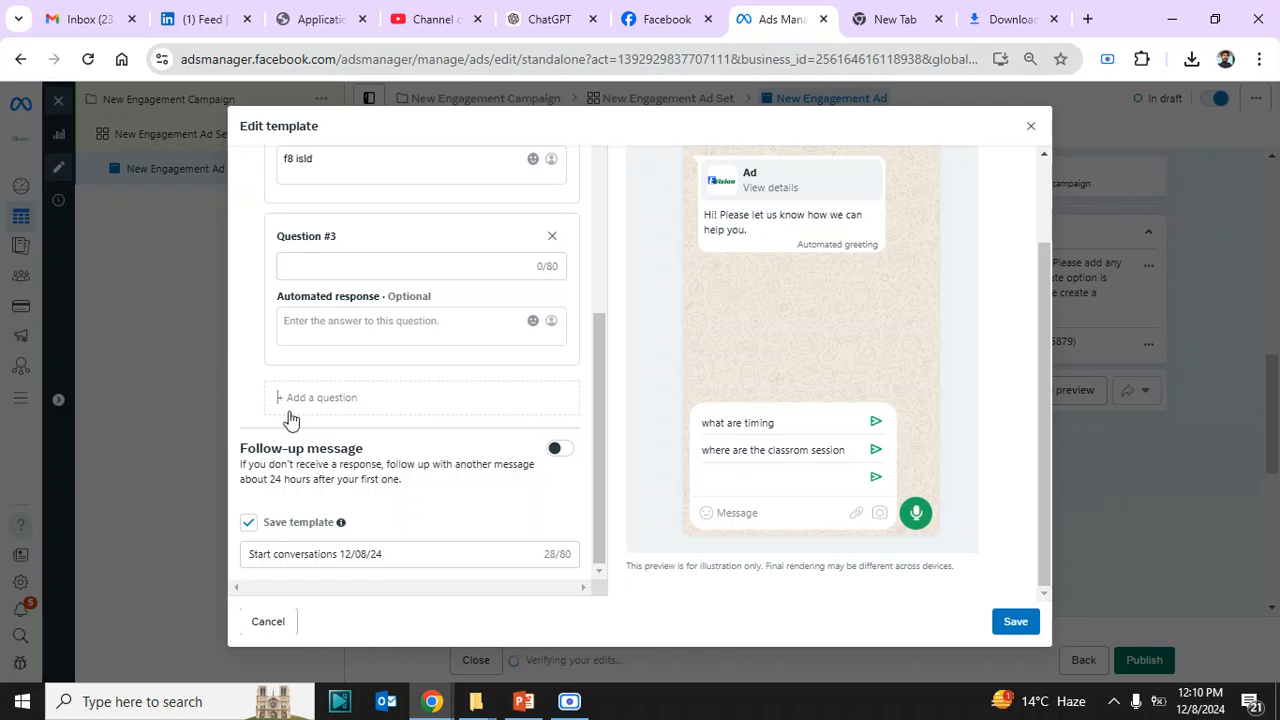
left_click(282, 408)
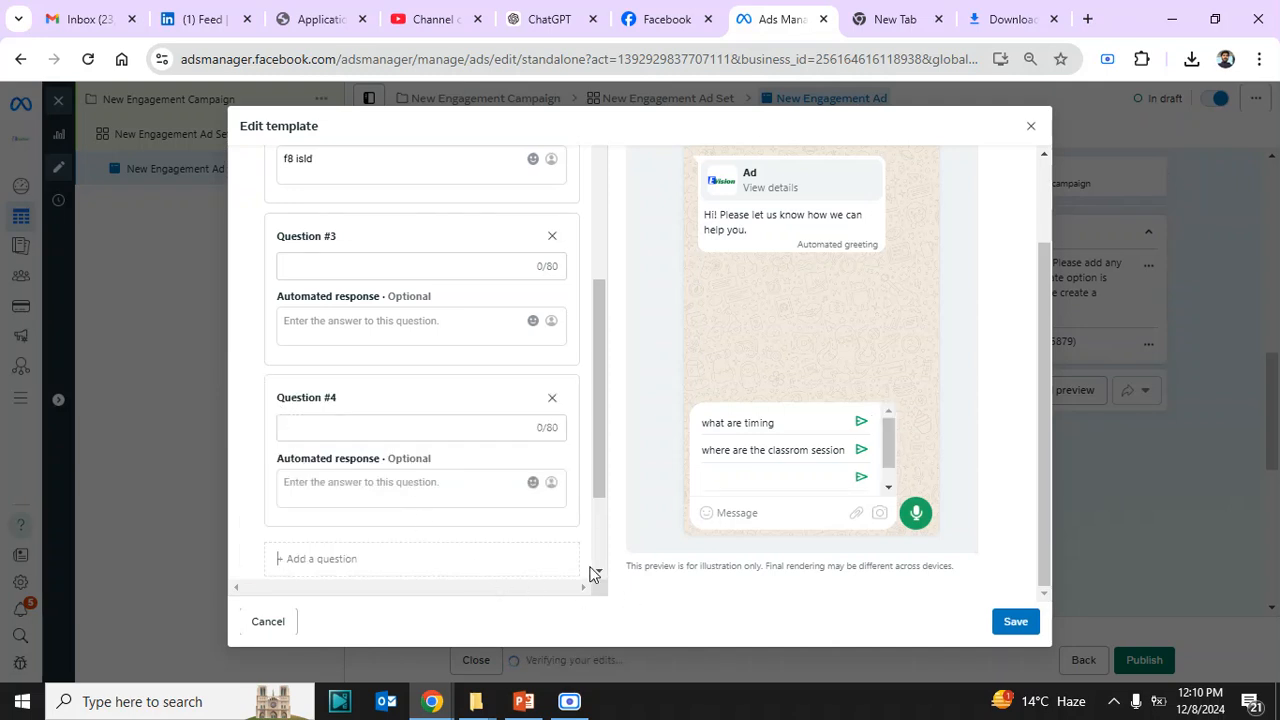
scroll(598, 571, "down", 2)
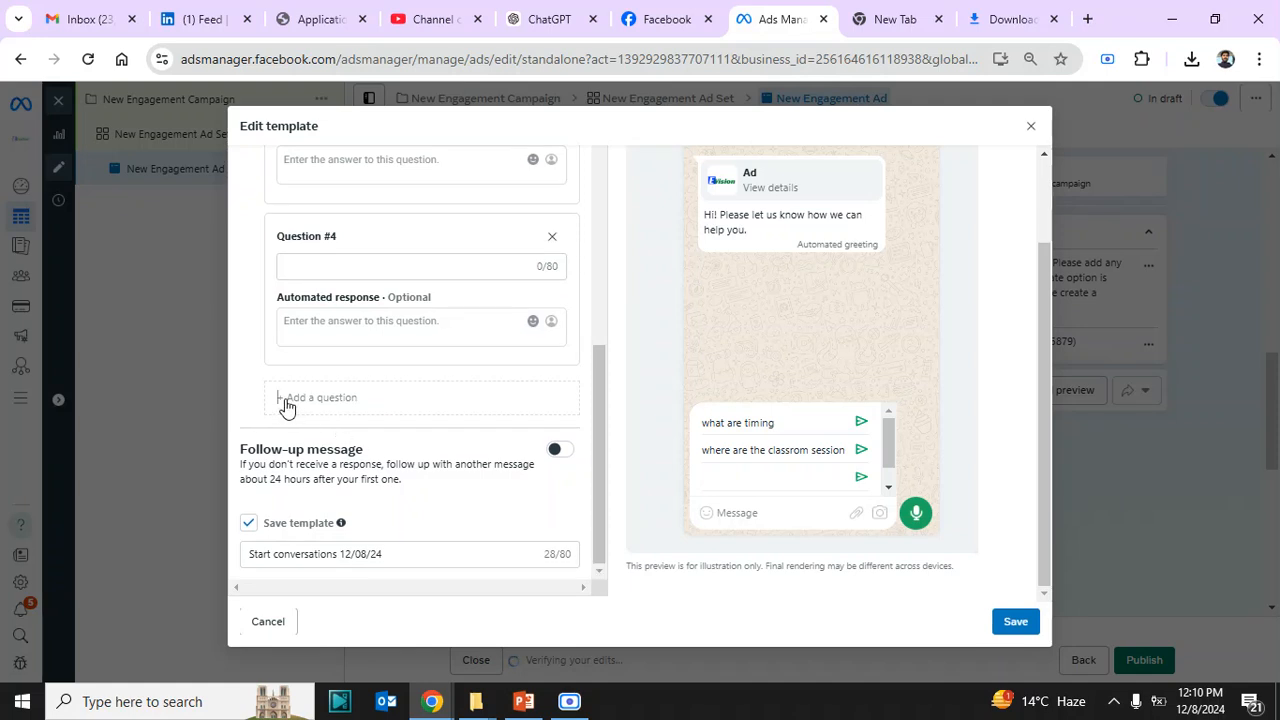
left_click(285, 403)
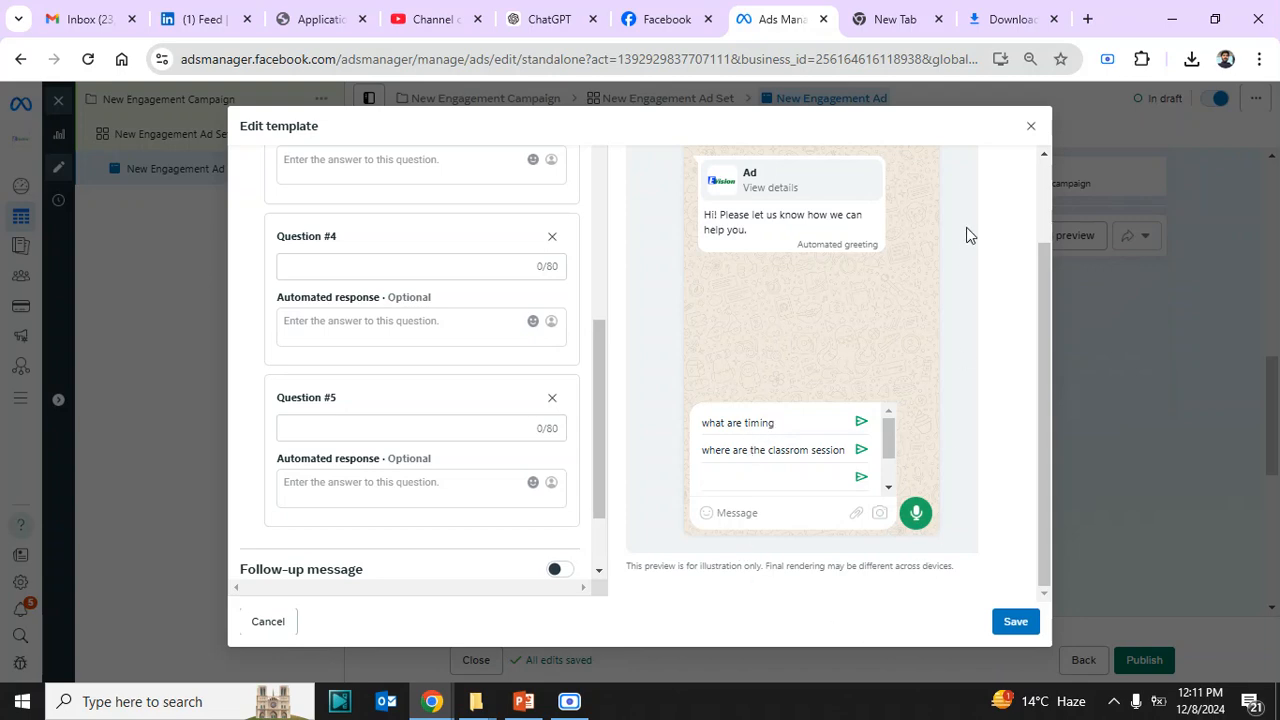
left_click(1031, 128)
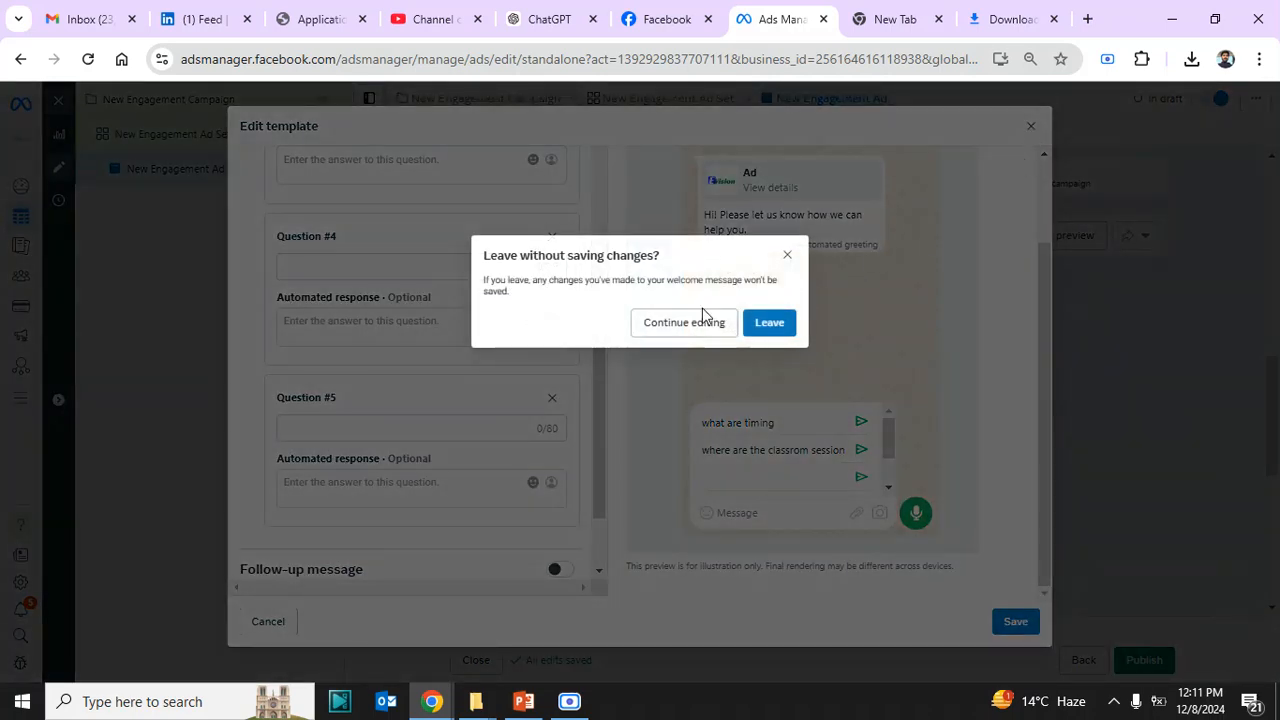
left_click(767, 325)
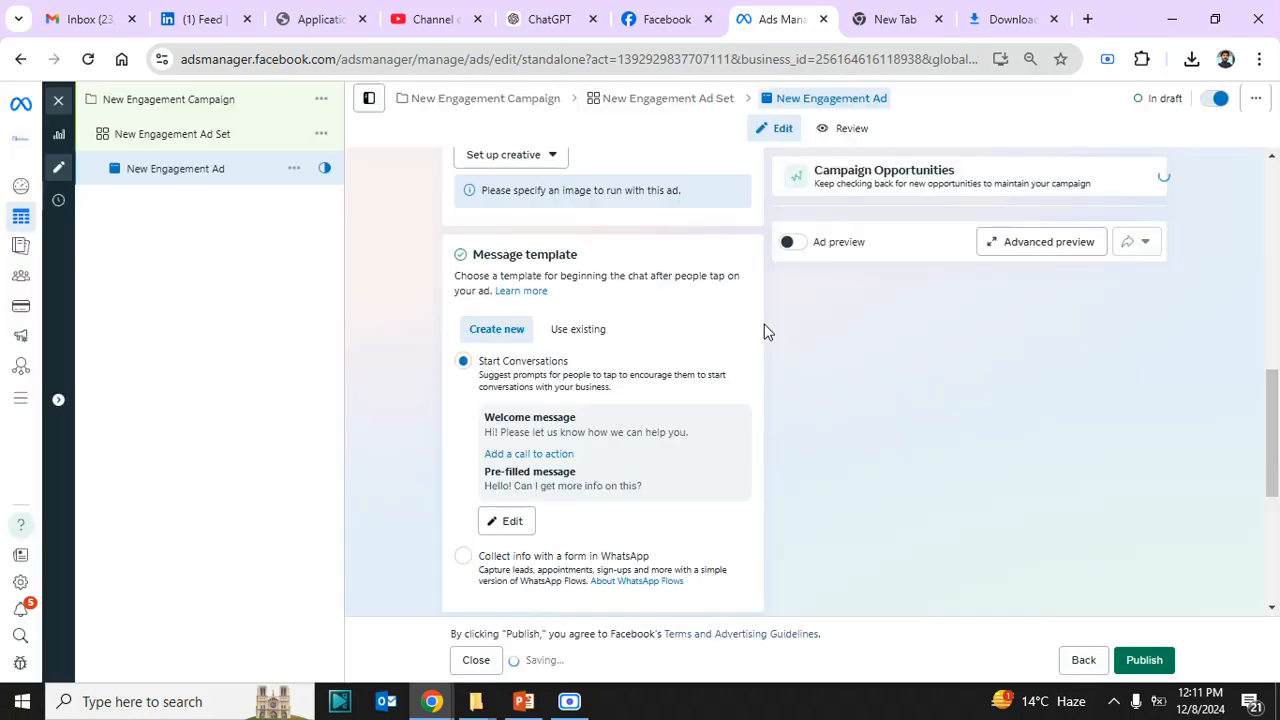
- Quick duplicate the New Engagement Ad Set twice within the campaign
left_click(135, 106)
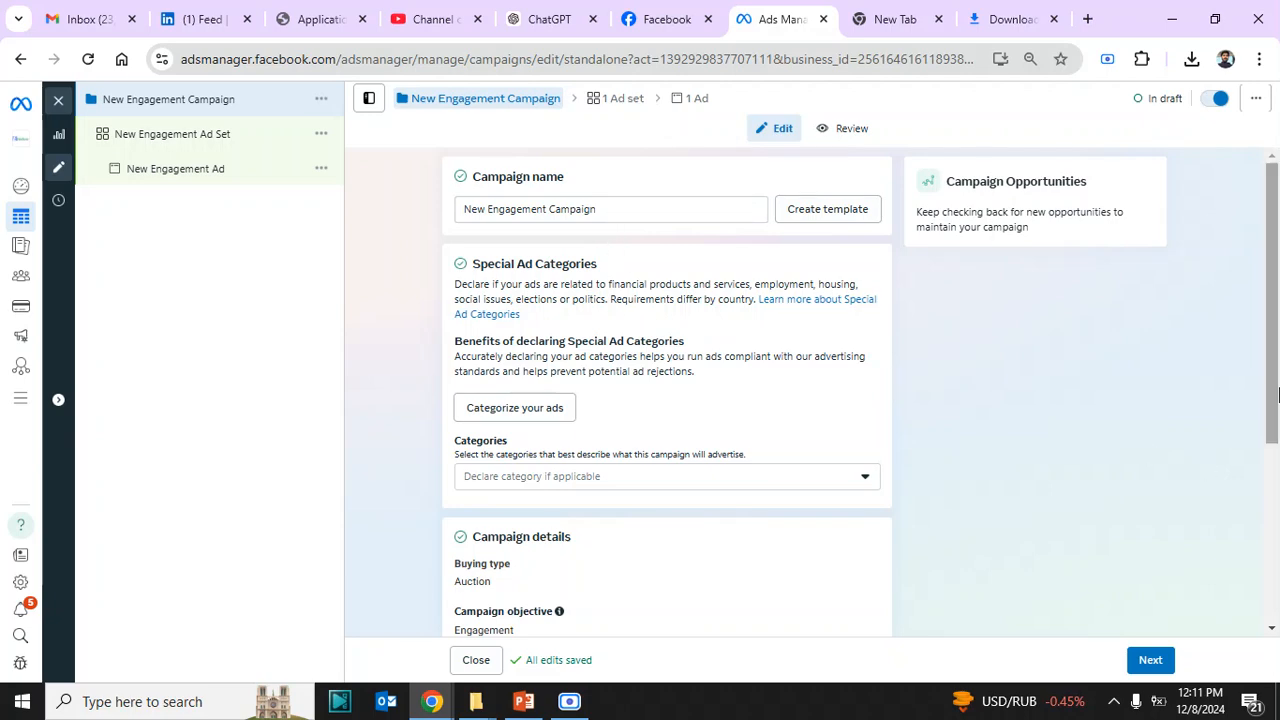
scroll(660, 455, "down", 3)
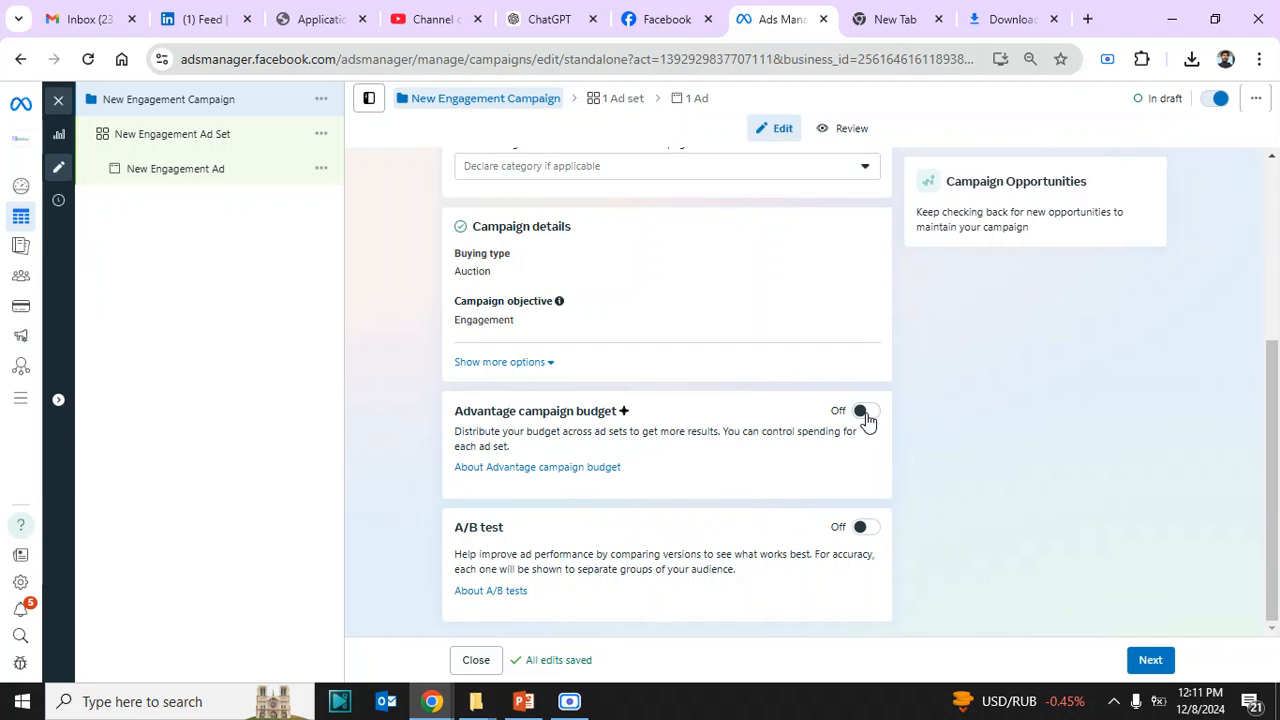
left_click(163, 140)
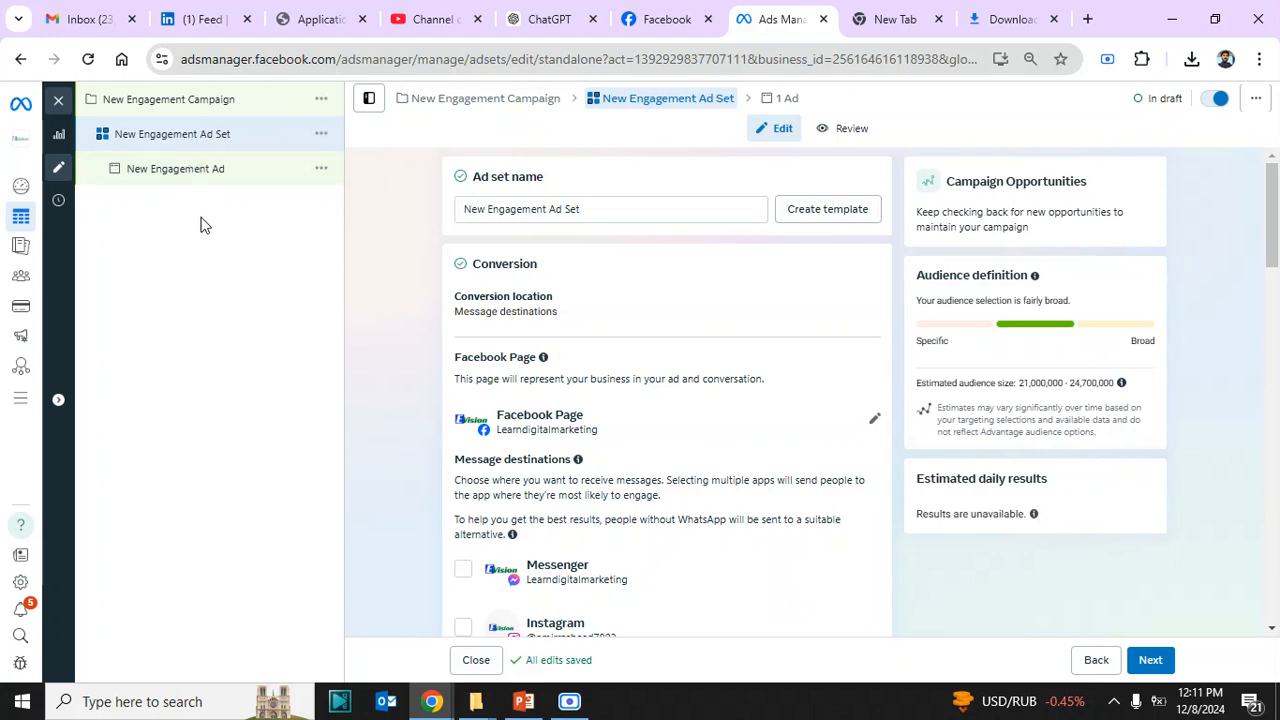
left_click(321, 134)
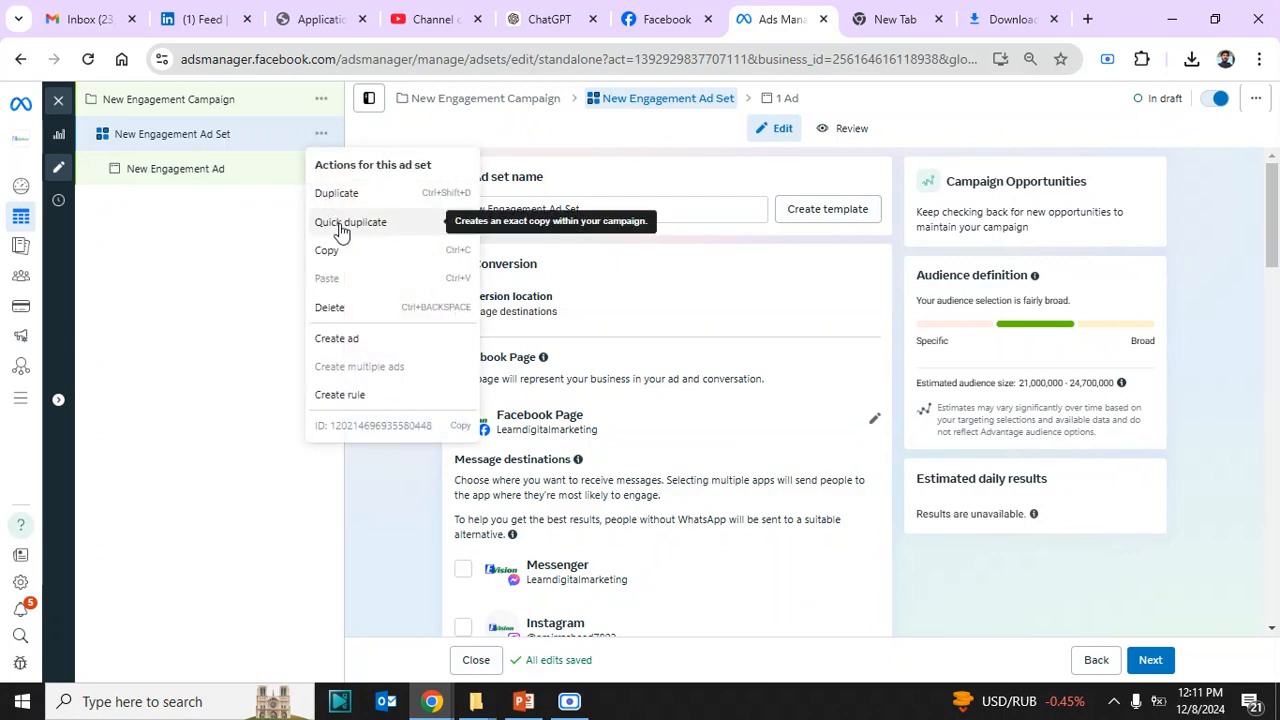
left_click(340, 224)
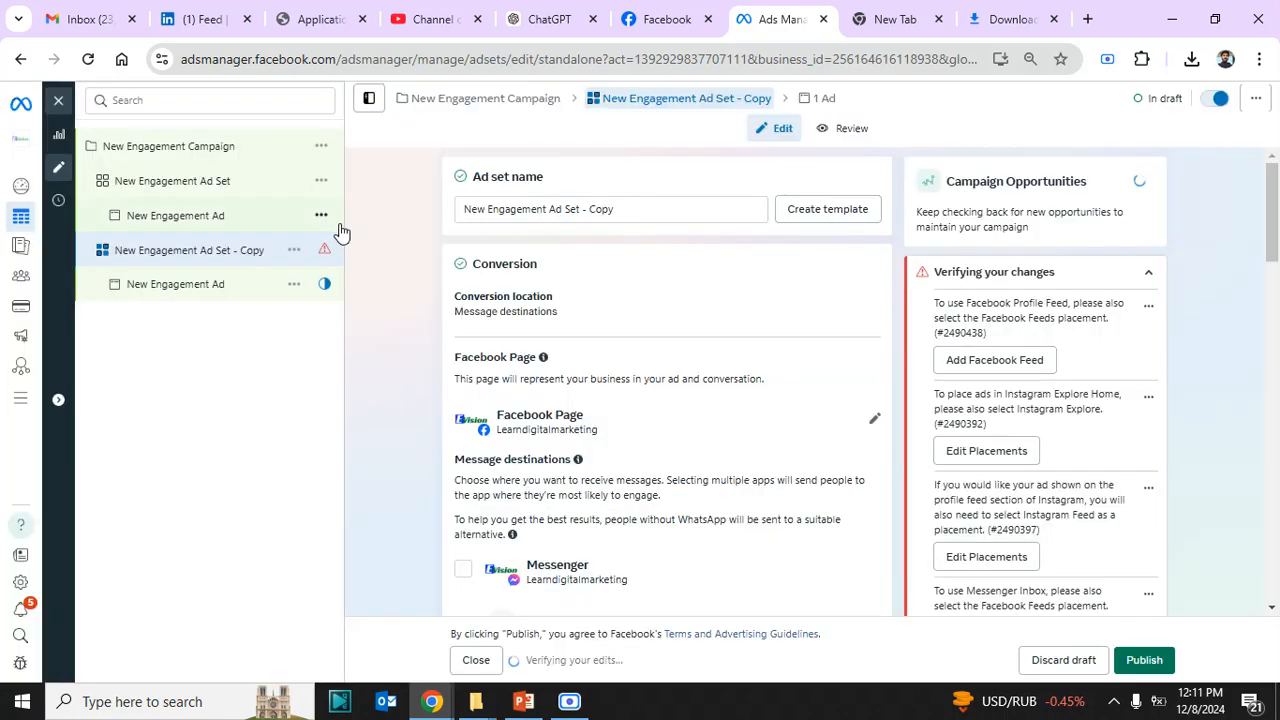
left_click(321, 181)
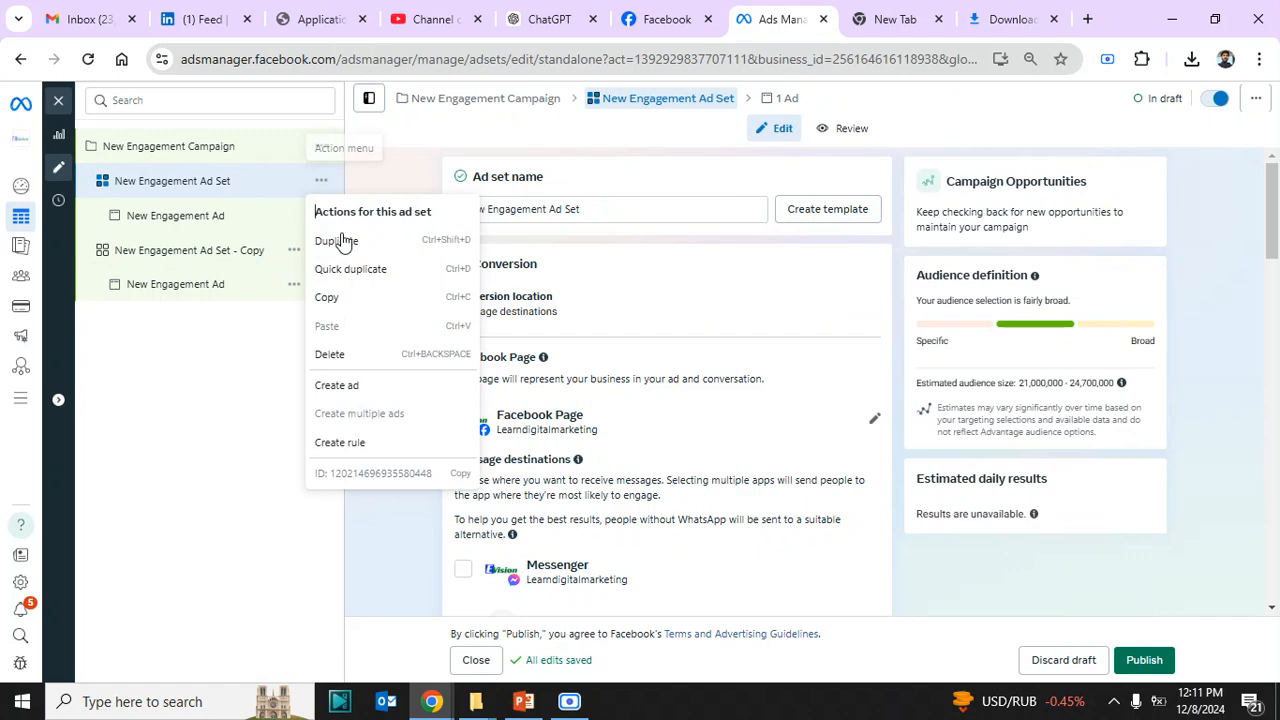
left_click(350, 269)
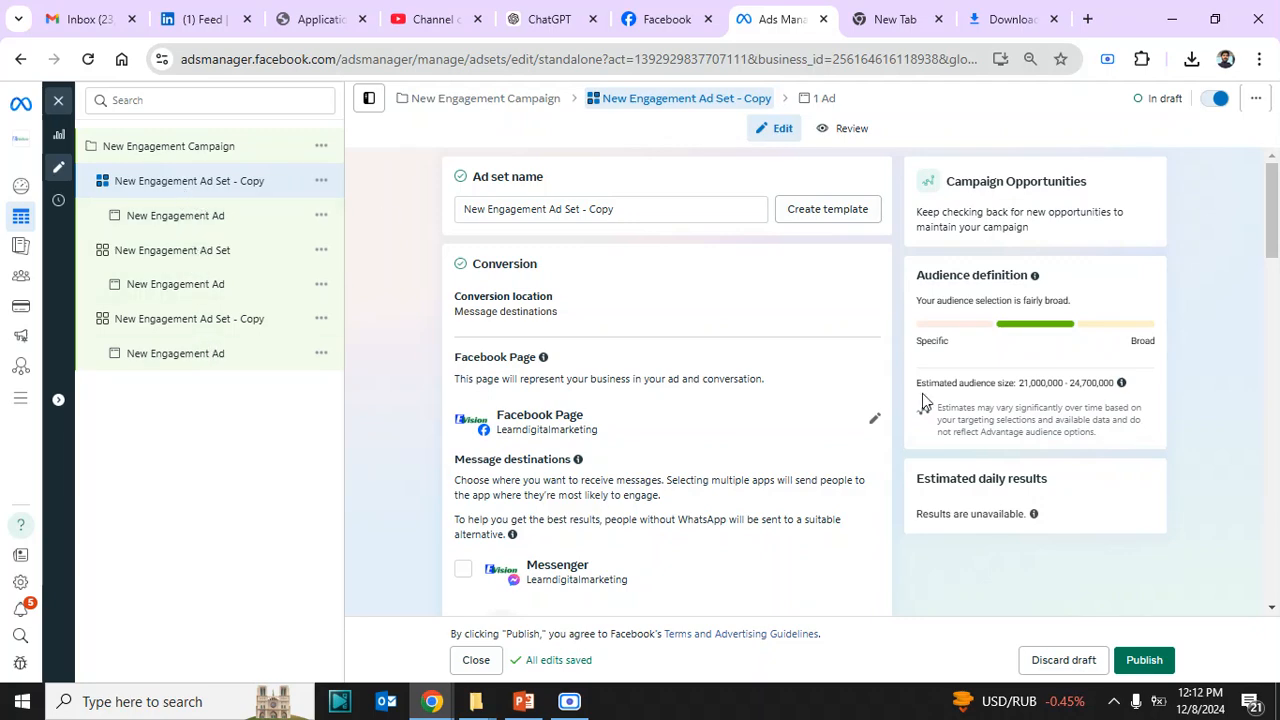
- Review the first copied ad set's budget and schedule settings alongside the campaign-level settings
left_click_drag(1272, 235, 1269, 486)
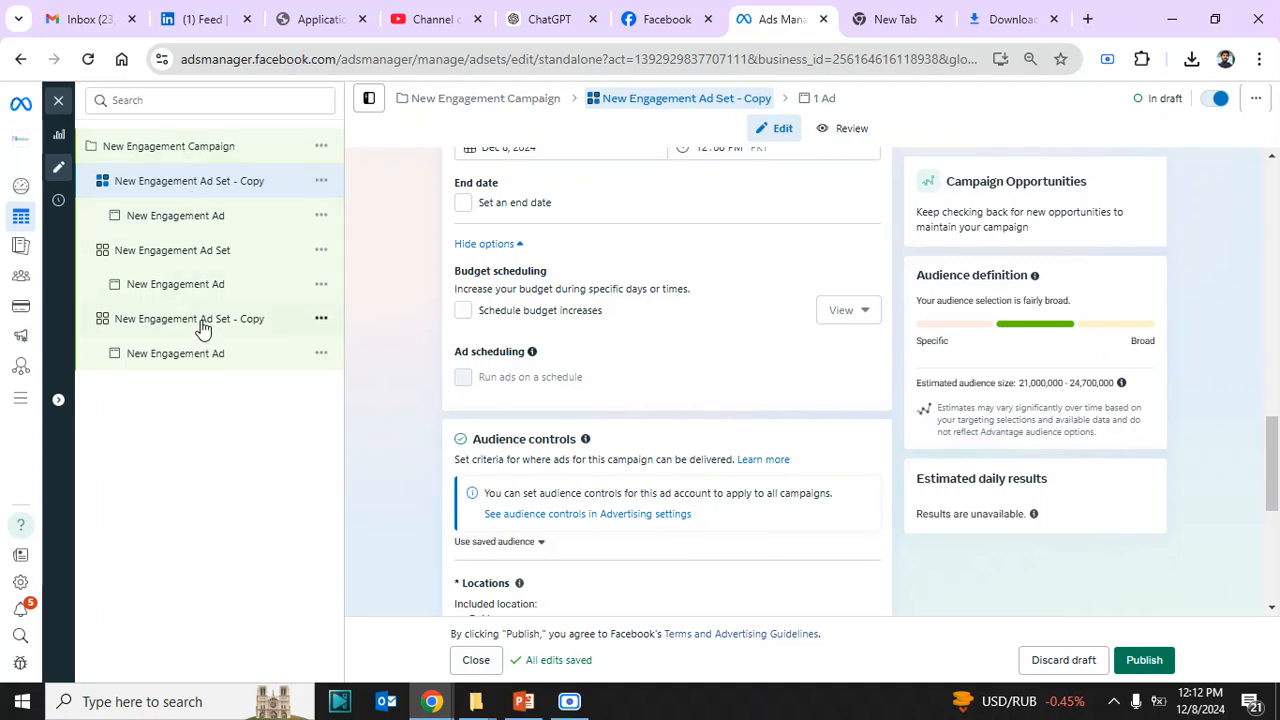
left_click(197, 152)
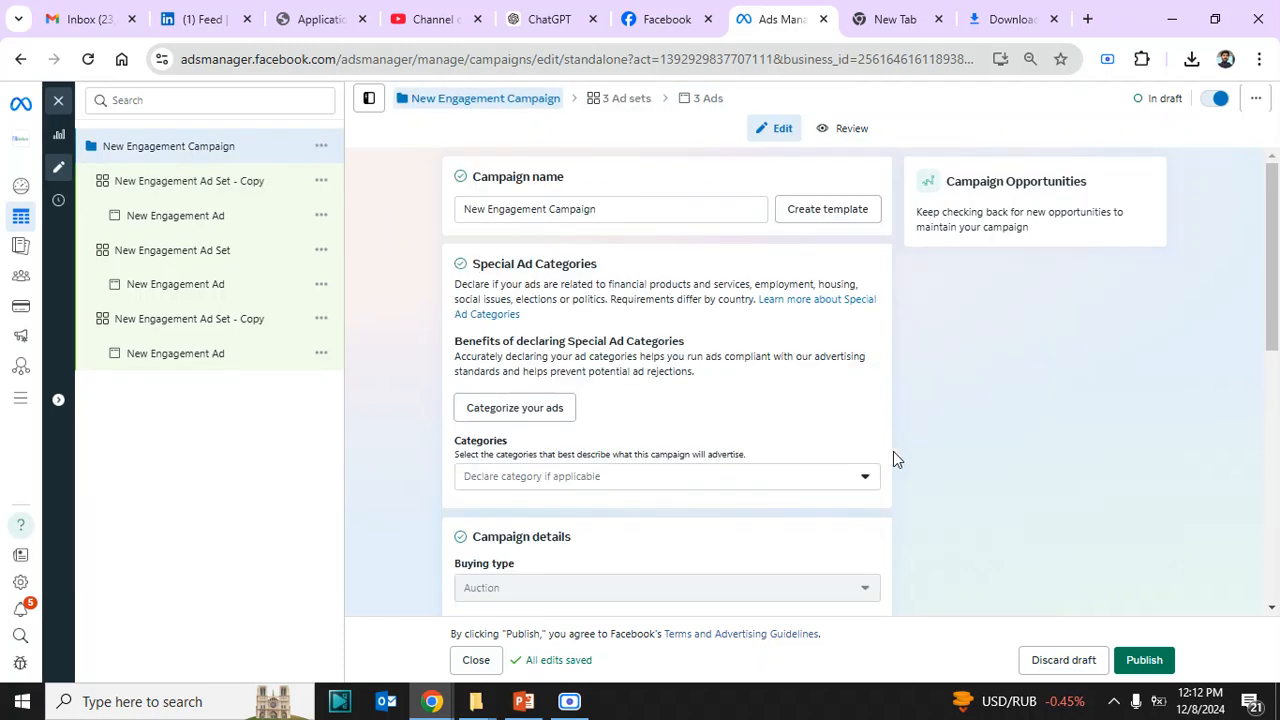
scroll(1271, 311, "down", 2)
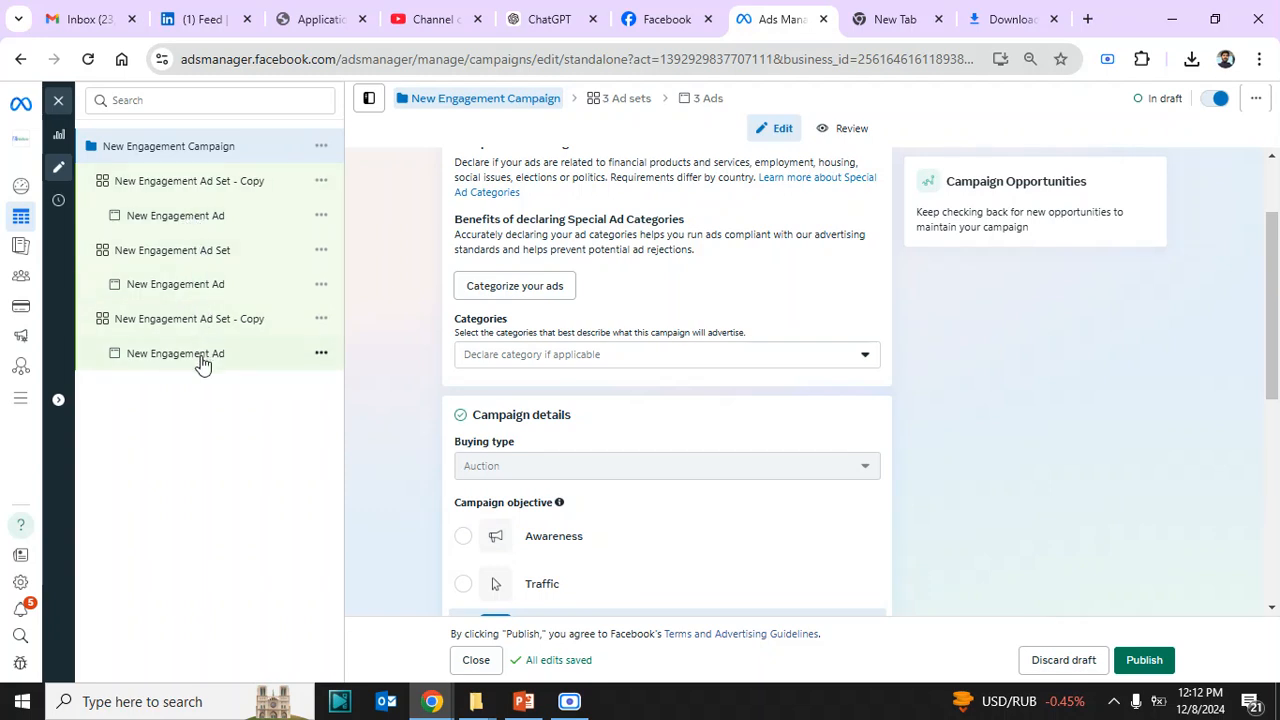
left_click(195, 184)
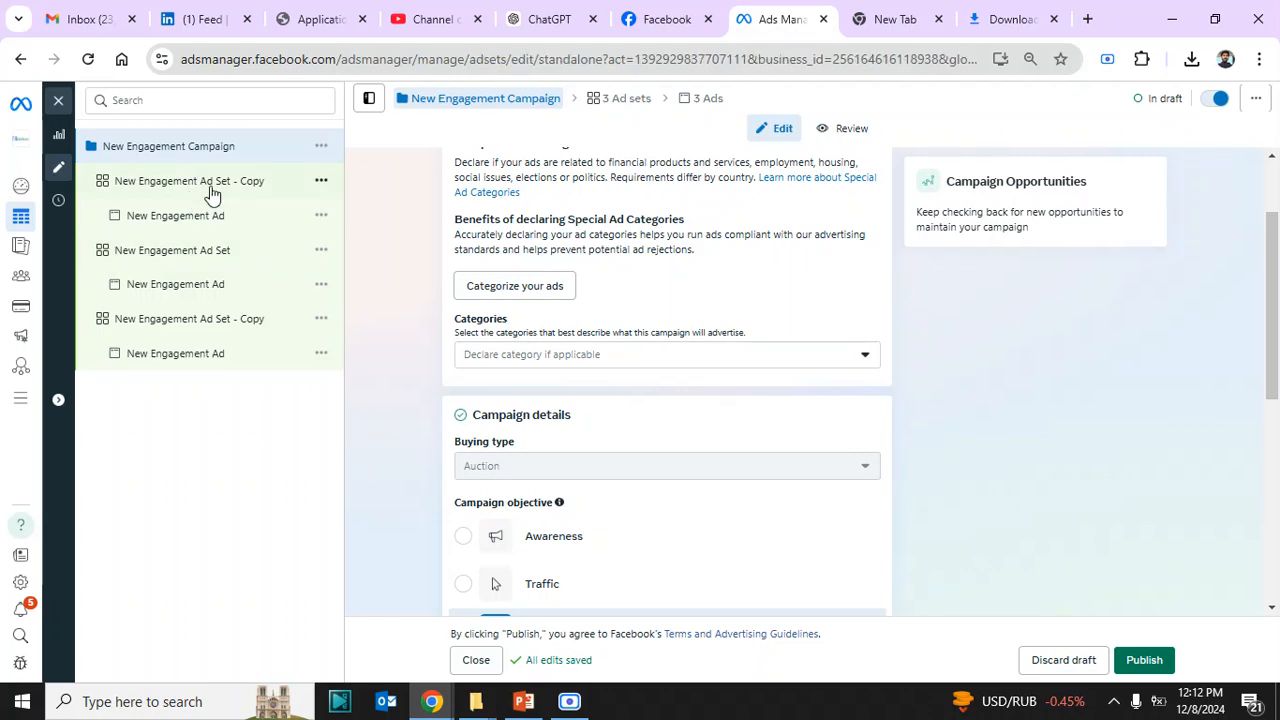
left_click_drag(1272, 240, 1249, 440)
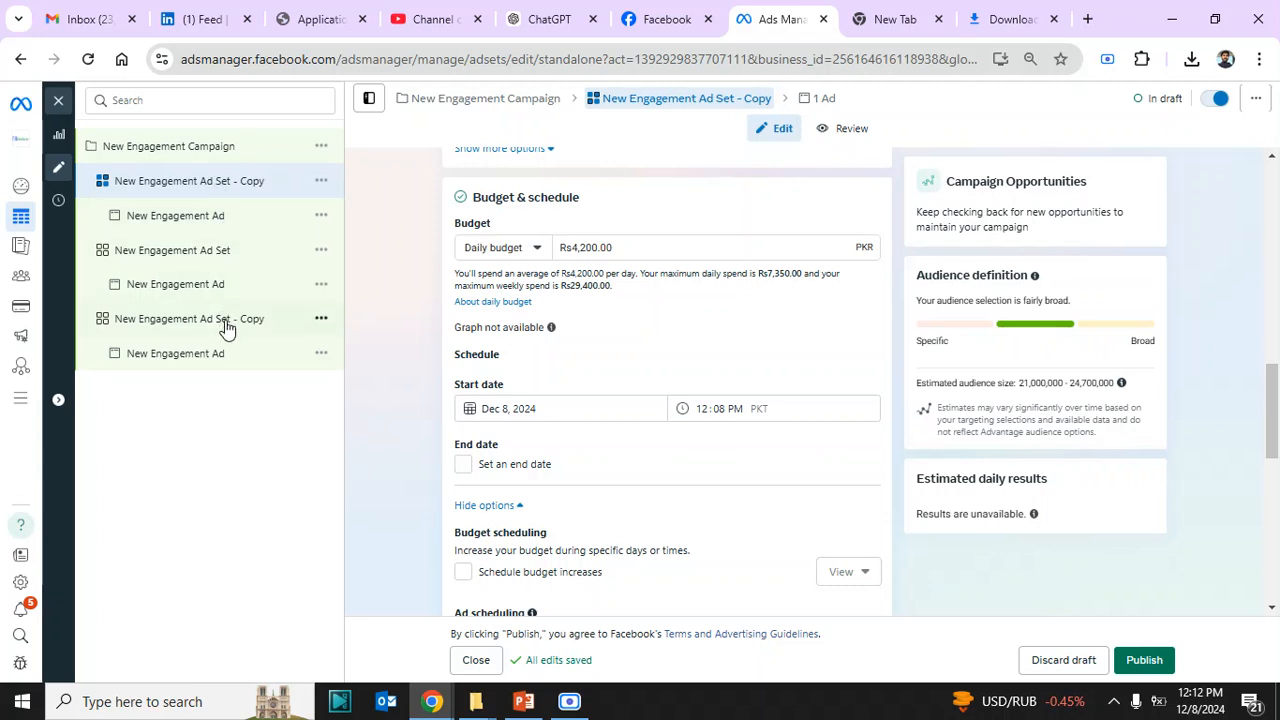
- Turn on Advantage campaign budget for the New Engagement Campaign and set its daily budget to Rs4,020.00
left_click(216, 163)
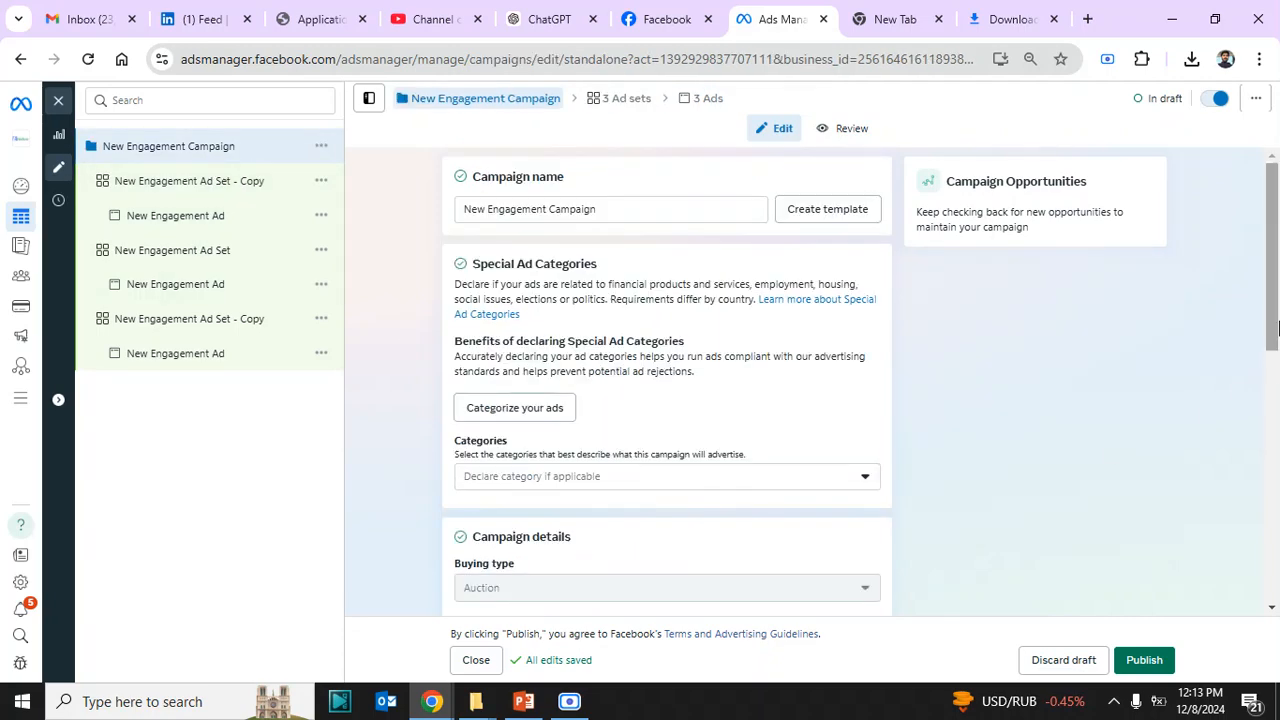
left_click_drag(1274, 324, 1274, 500)
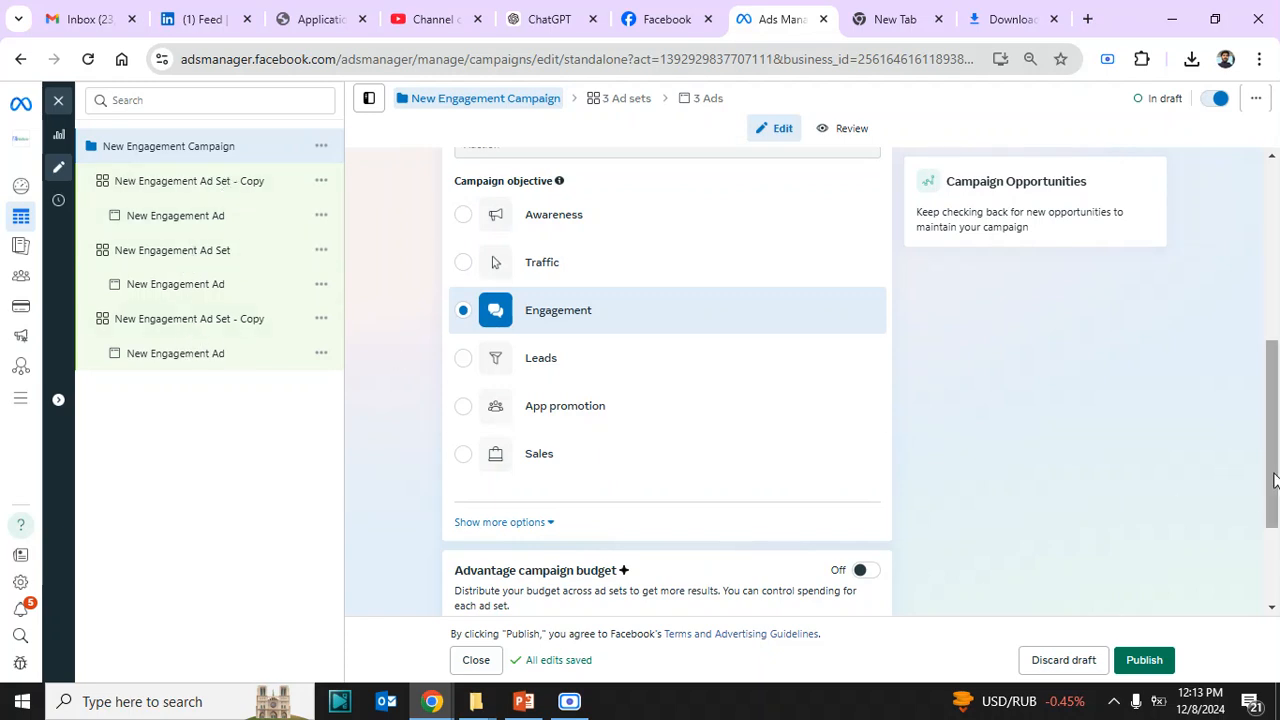
left_click_drag(1274, 476, 1272, 510)
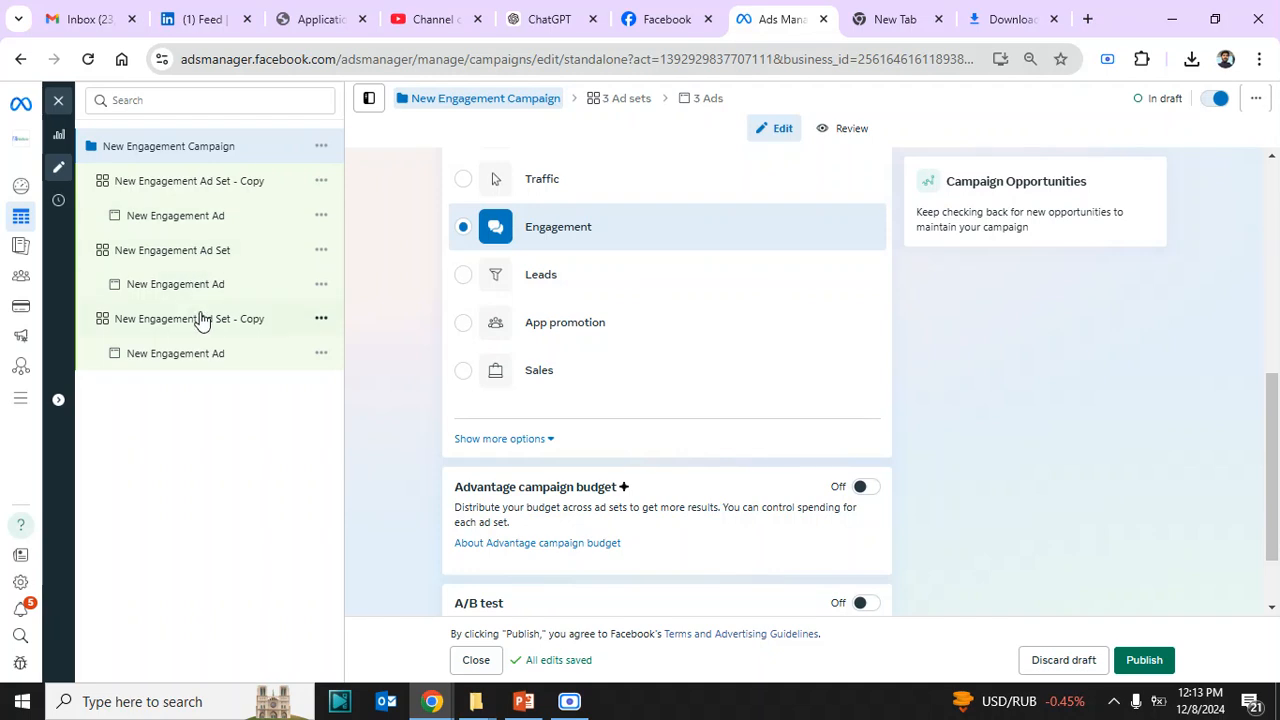
left_click(872, 488)
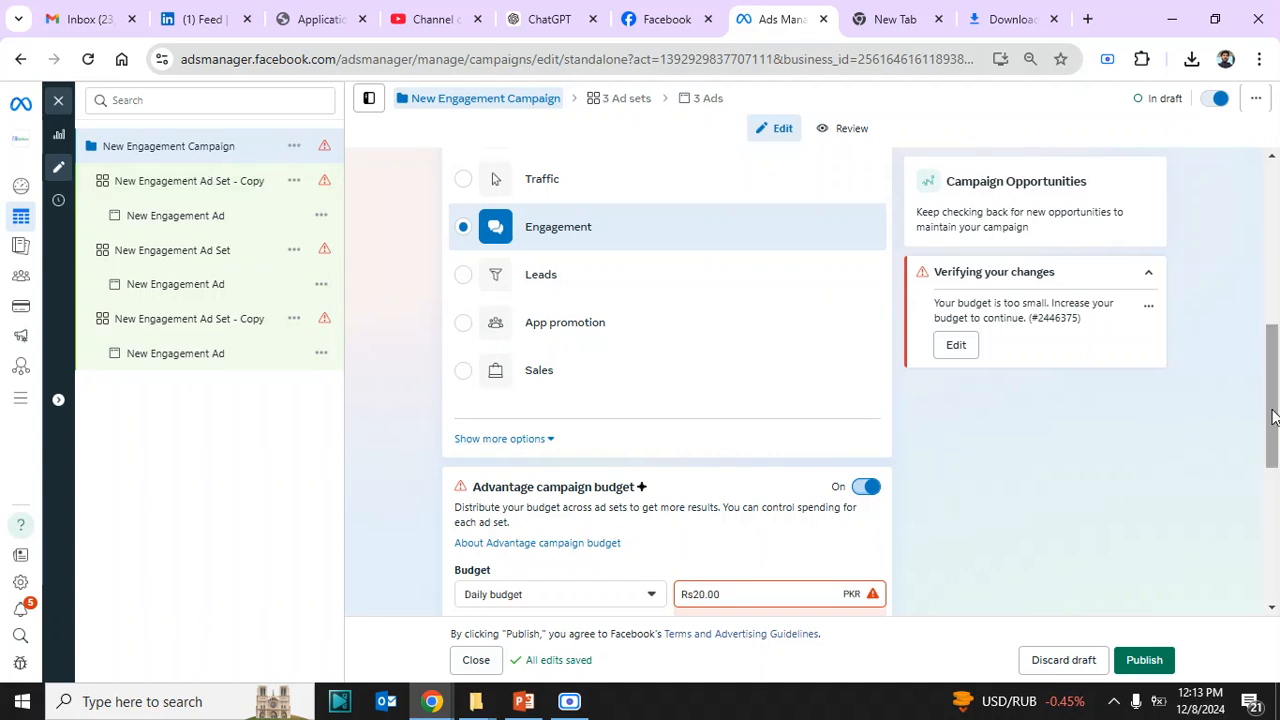
scroll(1260, 411, "down", 1)
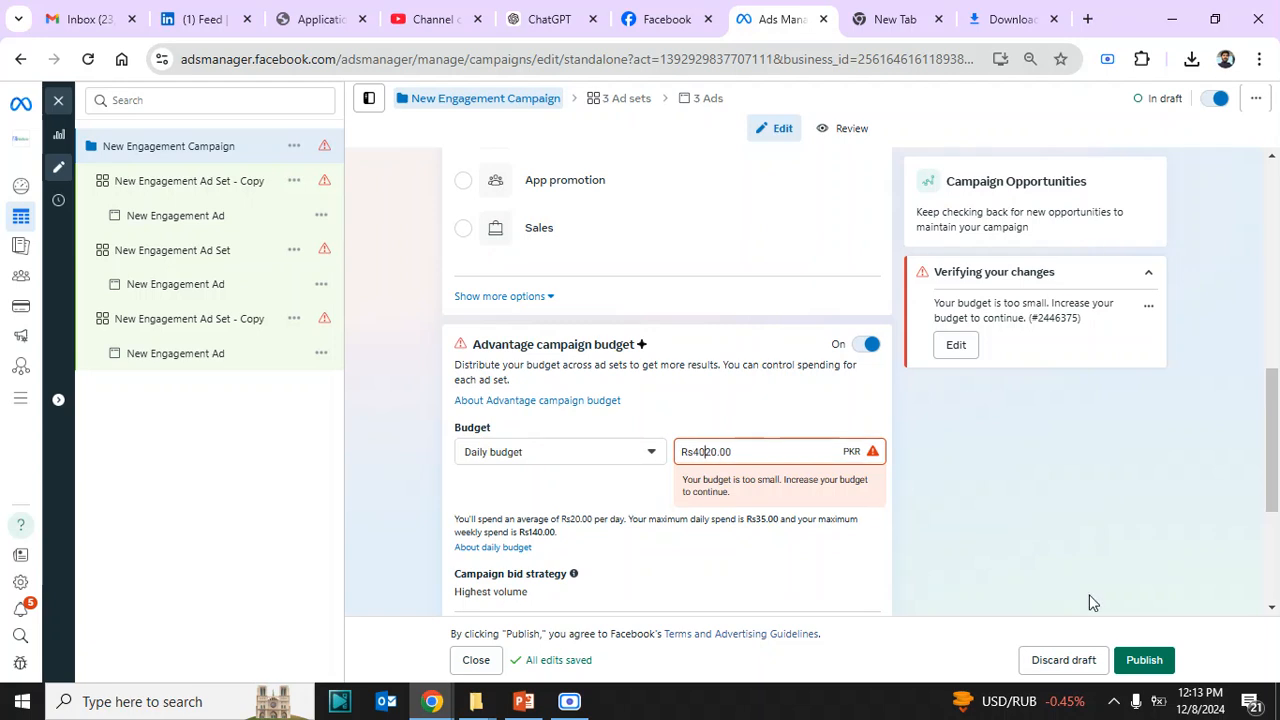
left_click(417, 379)
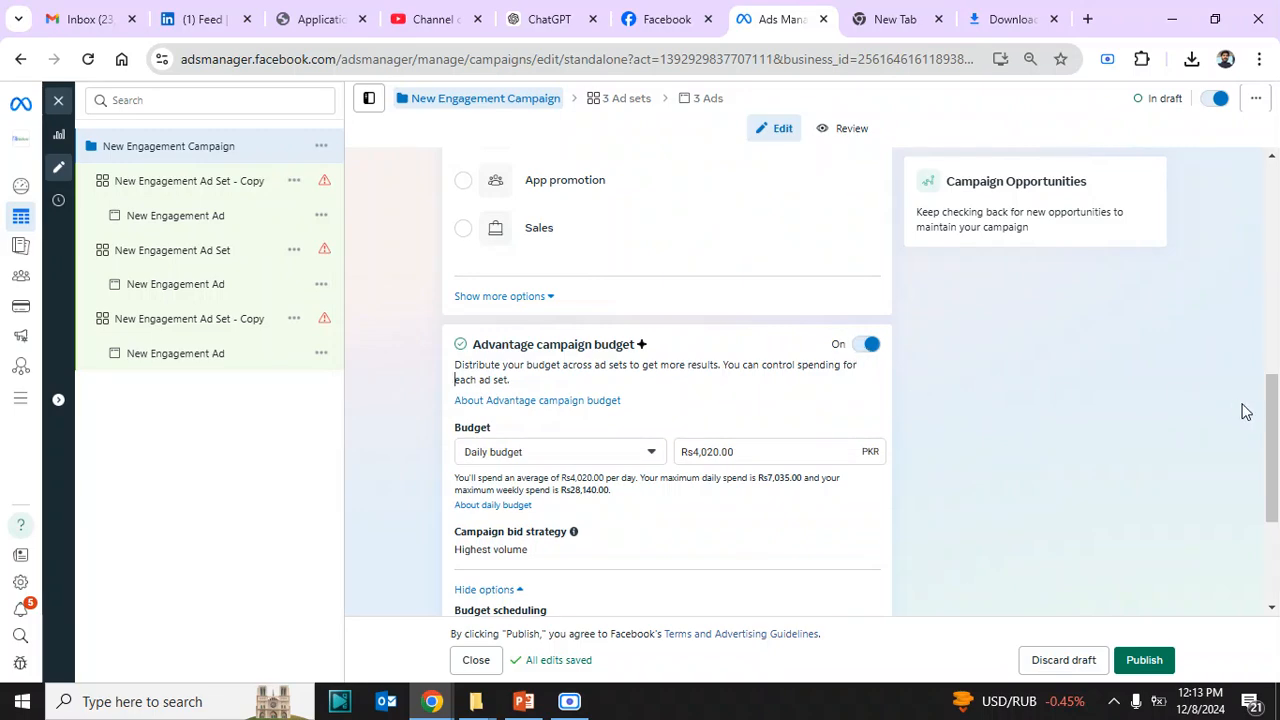
left_click_drag(1273, 434, 1272, 512)
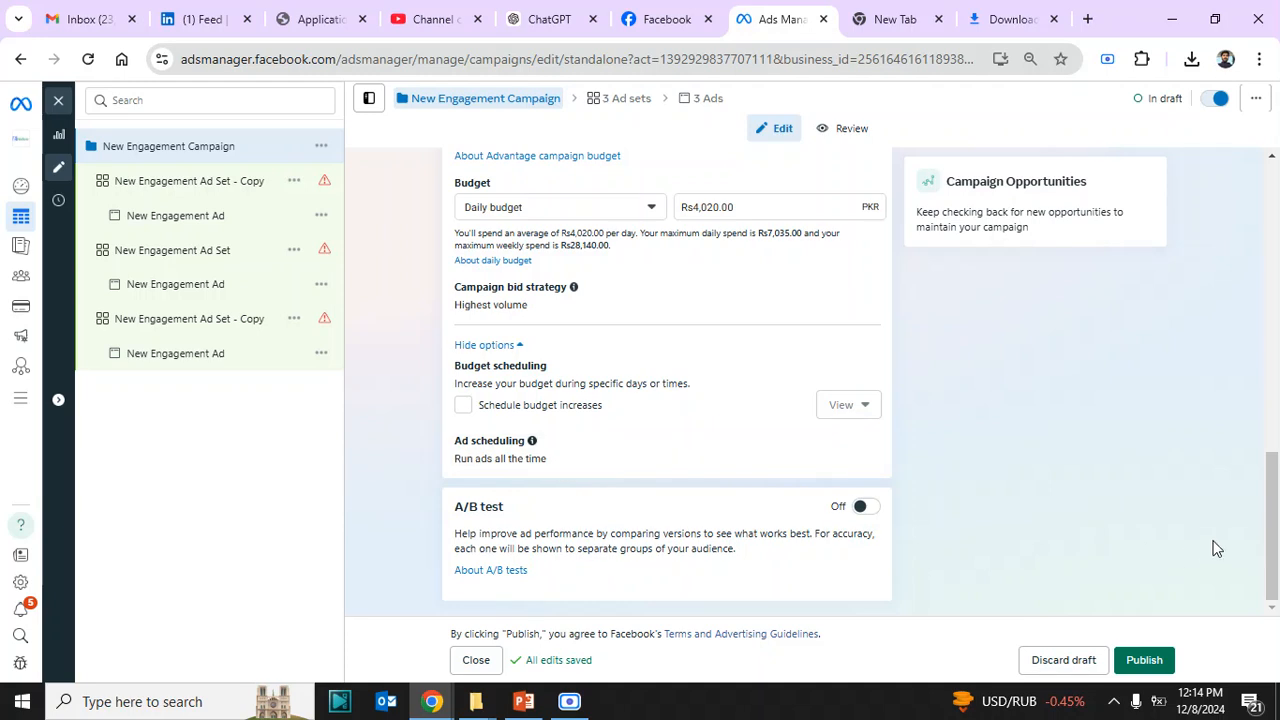
- Turn off Advantage campaign budget for the New Engagement Campaign and bring up the first copied ad set's budget and schedule settings
left_click_drag(1273, 528, 1275, 500)
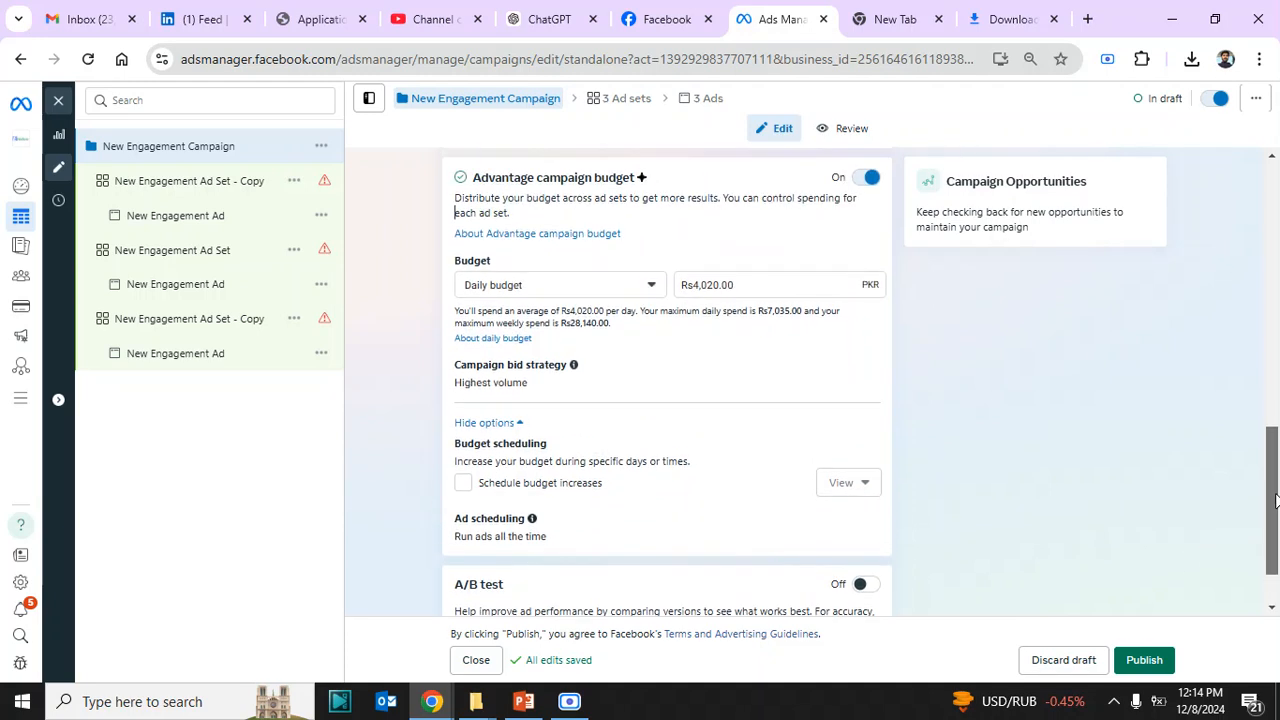
left_click(865, 179)
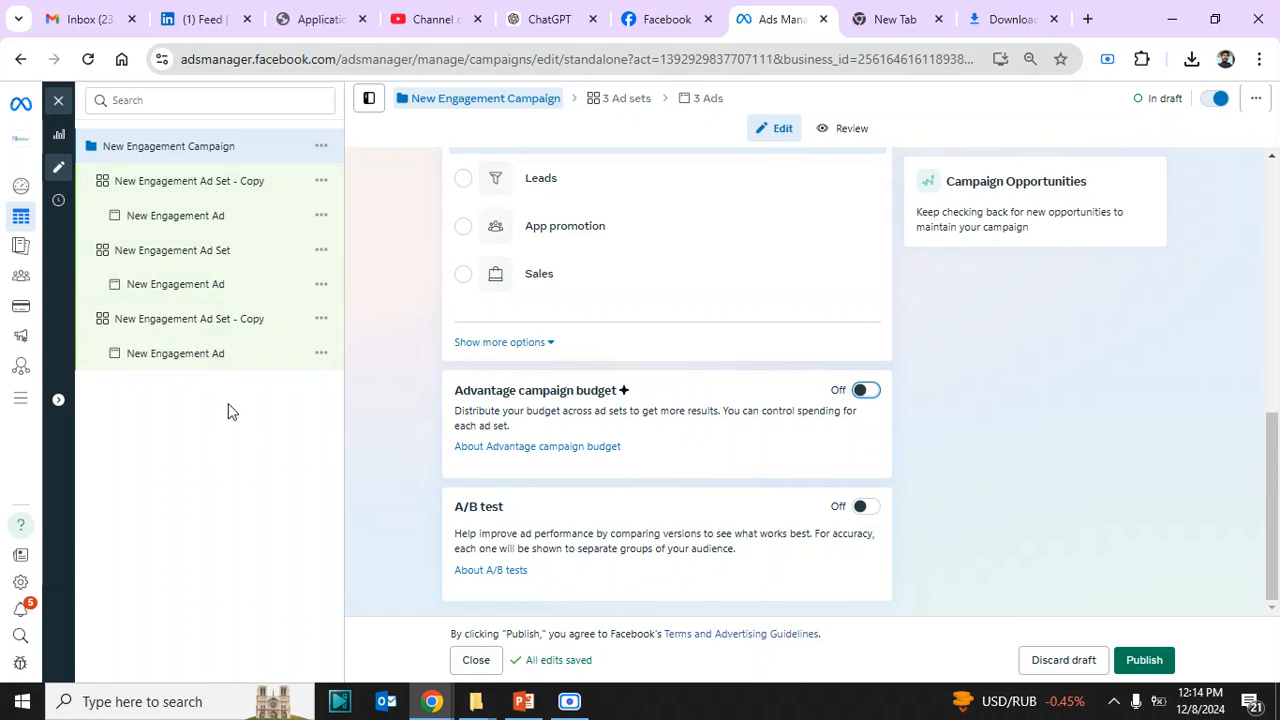
left_click(210, 193)
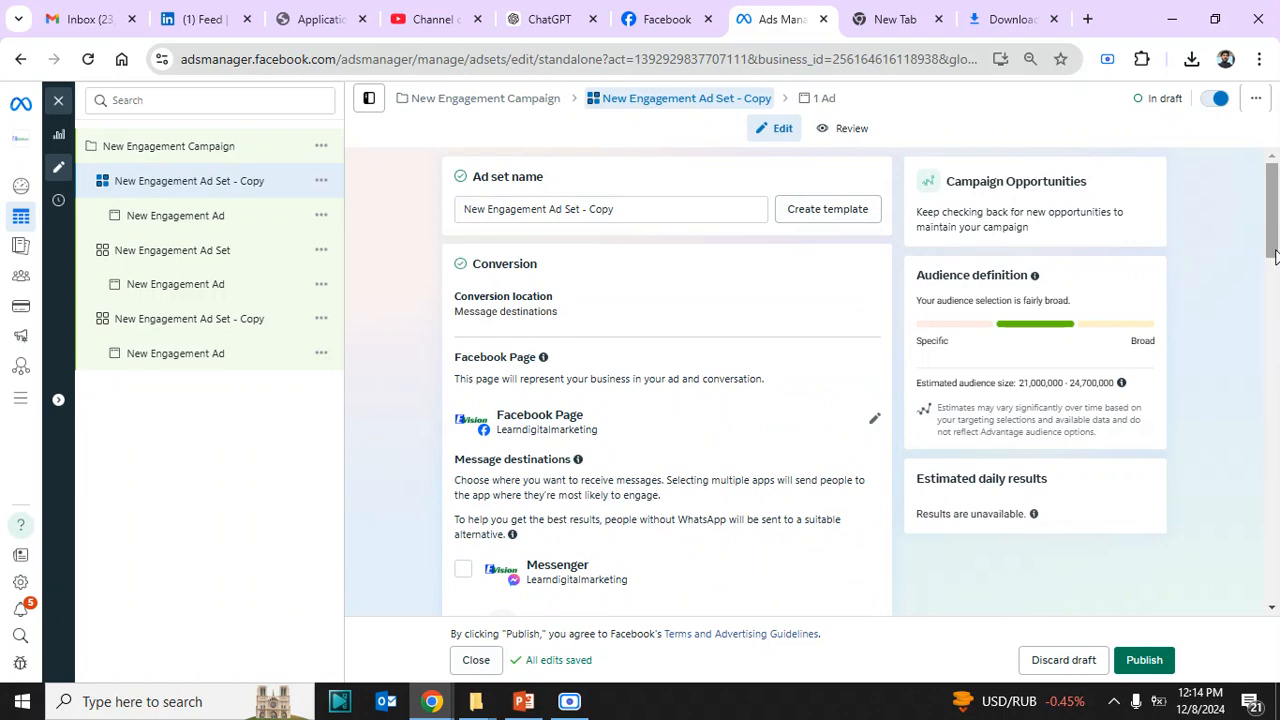
left_click_drag(1273, 273, 1273, 460)
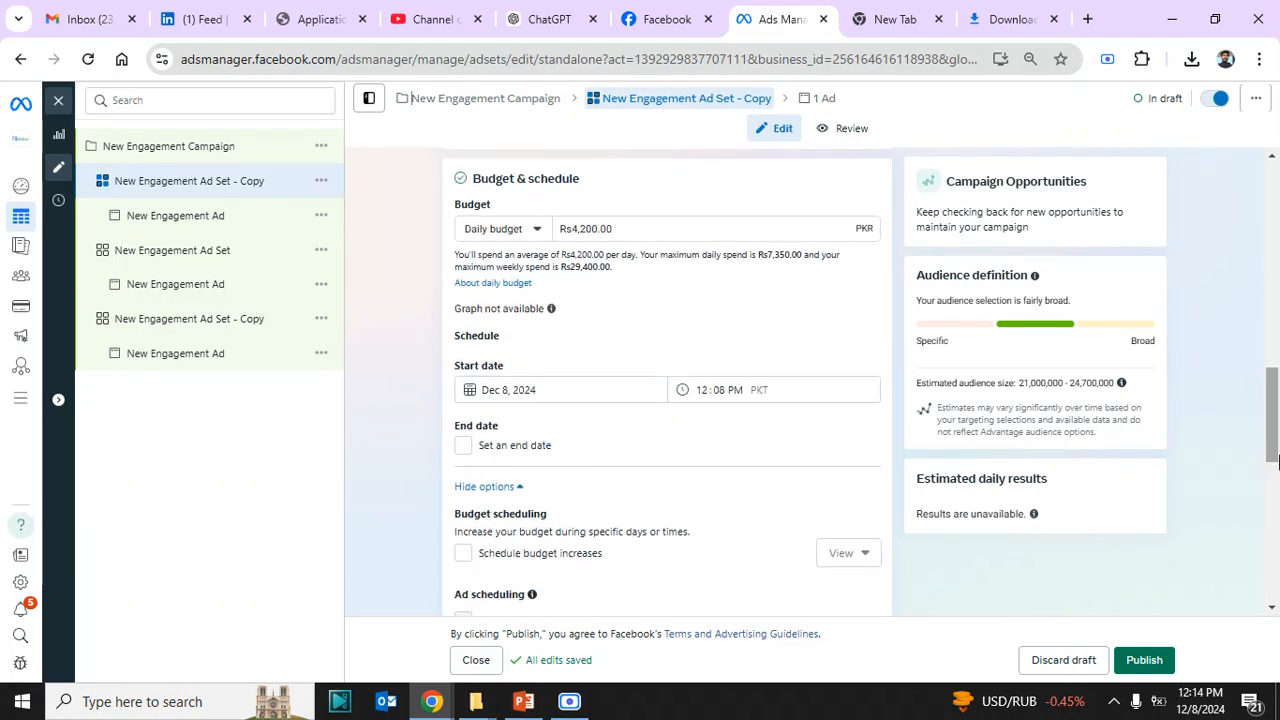
- Examine the copied ad set's budget type options and the availability of ad scheduling
left_click(527, 232)
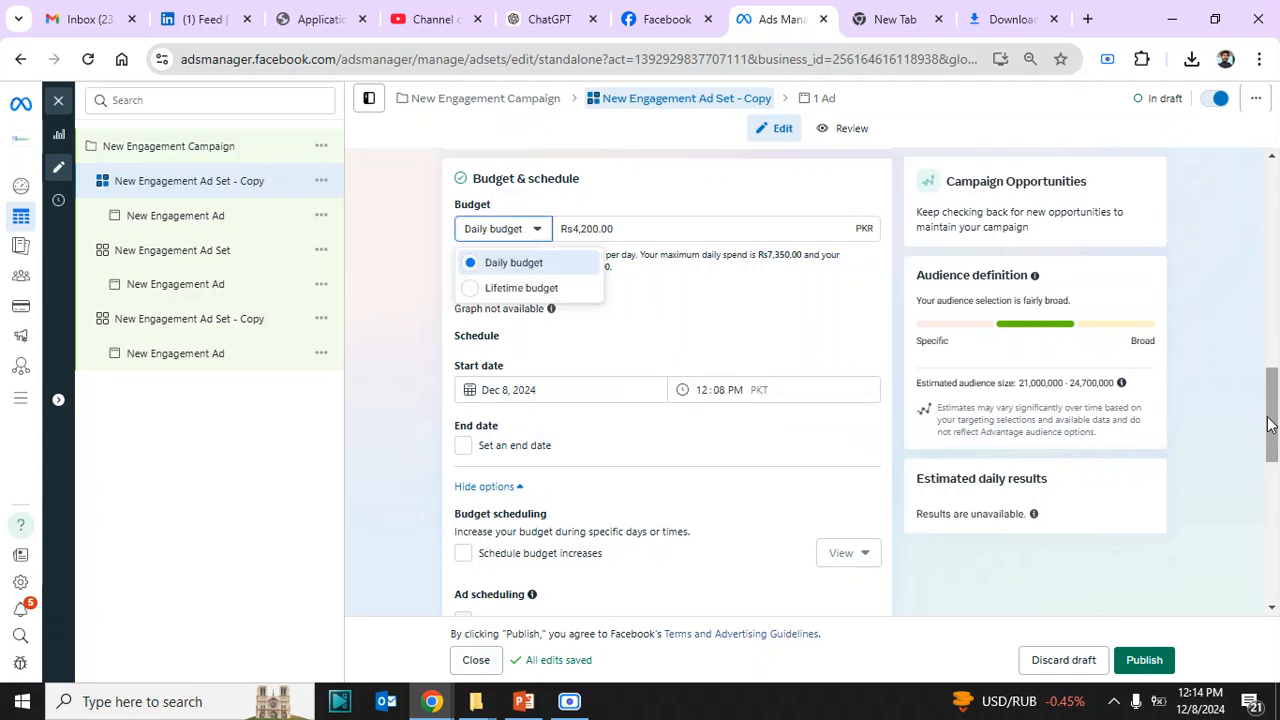
left_click_drag(1269, 420, 1271, 429)
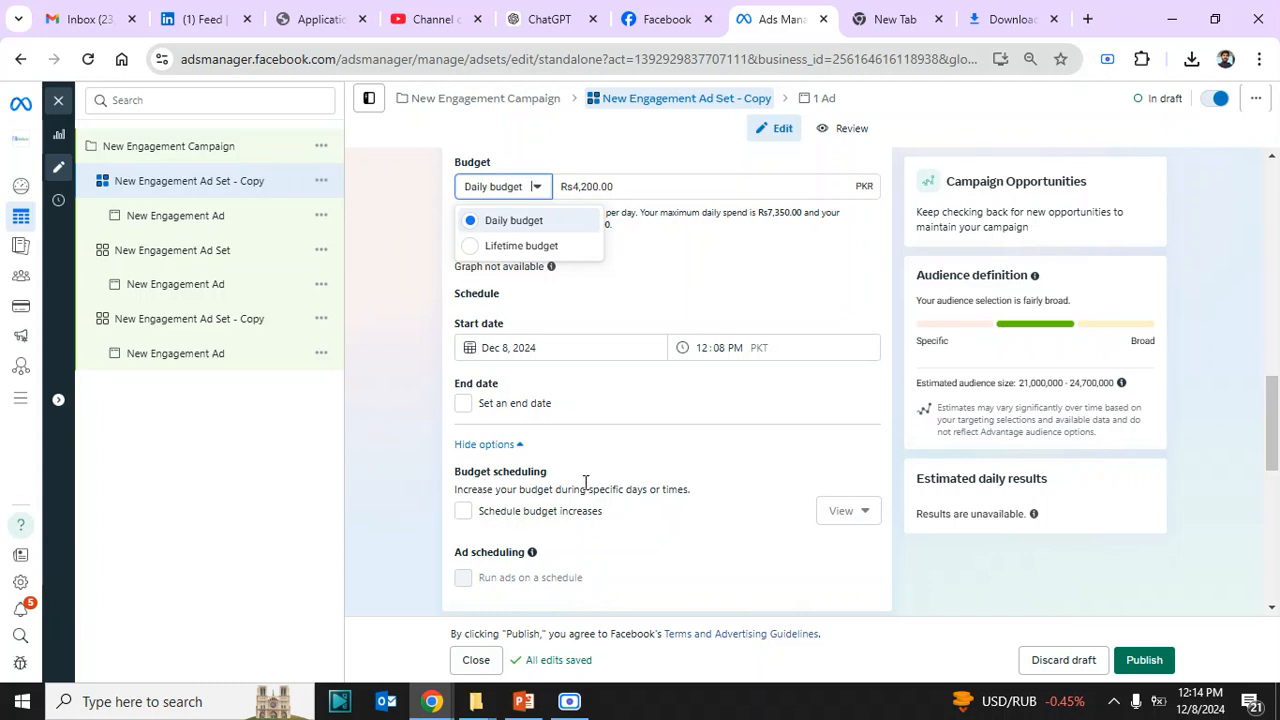
left_click(405, 543)
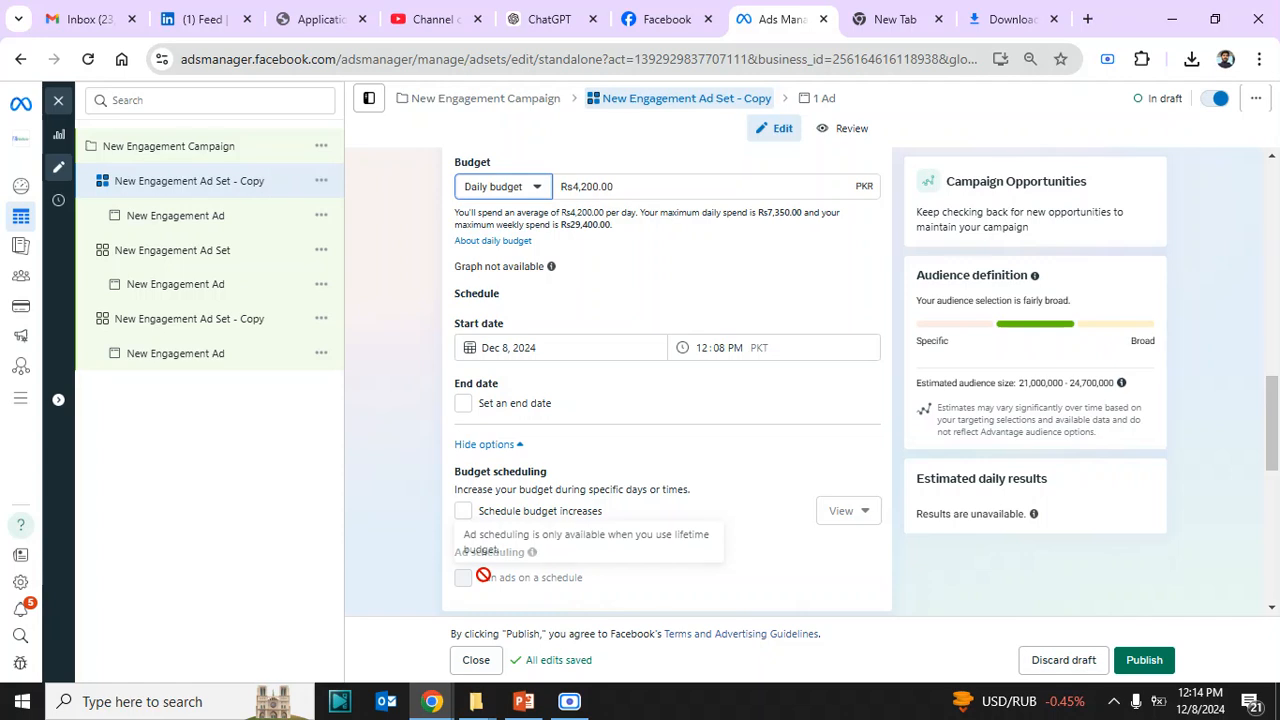
left_click(524, 192)
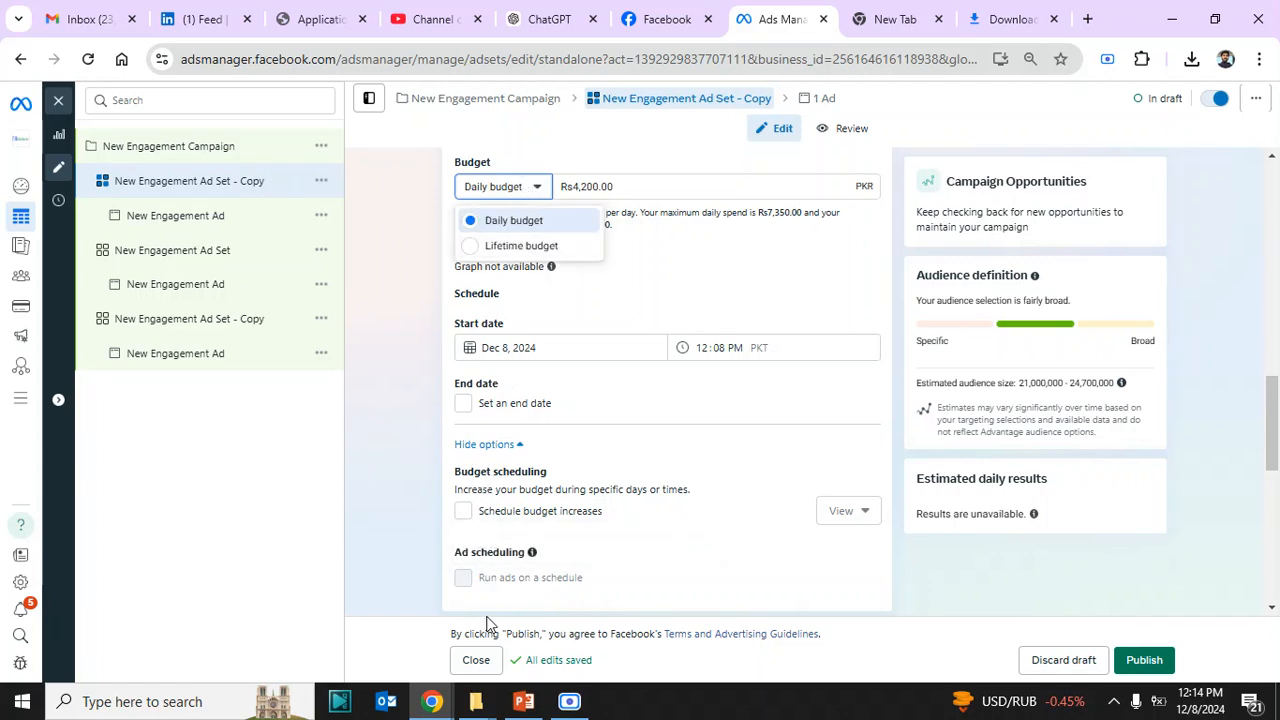
left_click(389, 429)
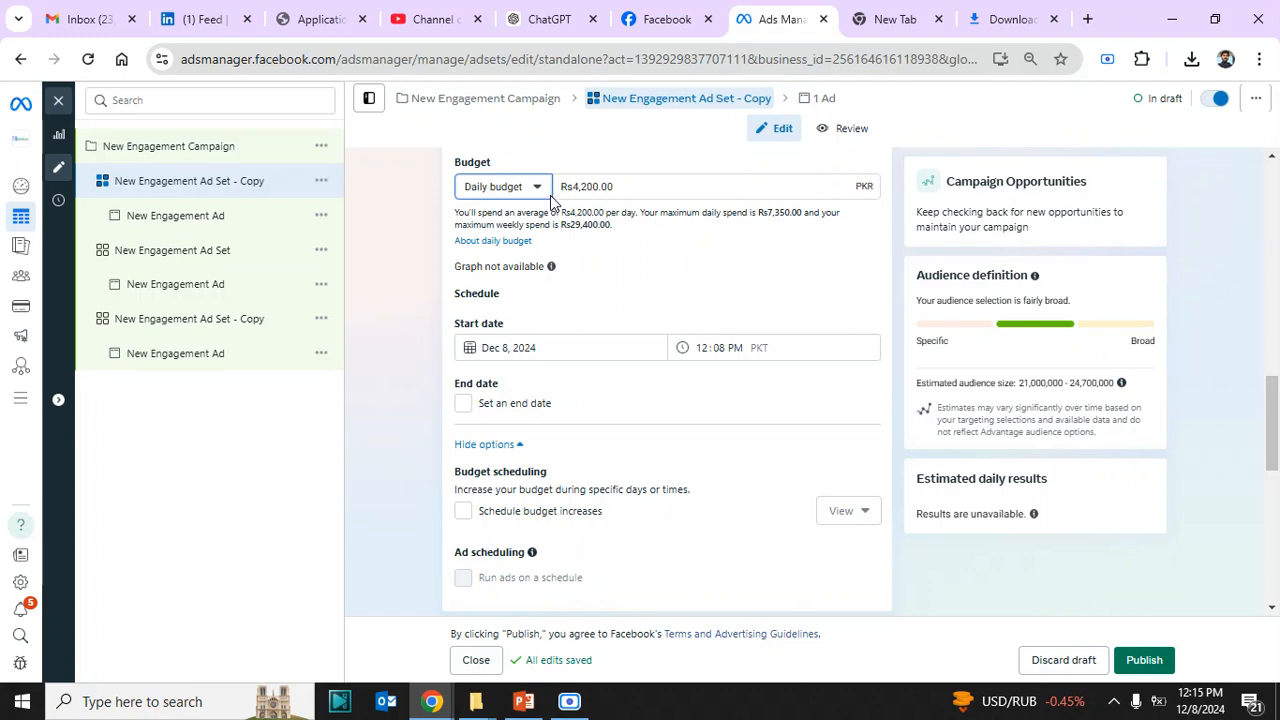
- Enable scheduled budget increases for the ad set, with the increase period running from Dec 14, 2024 to Dec 15, 2024
left_click(464, 512)
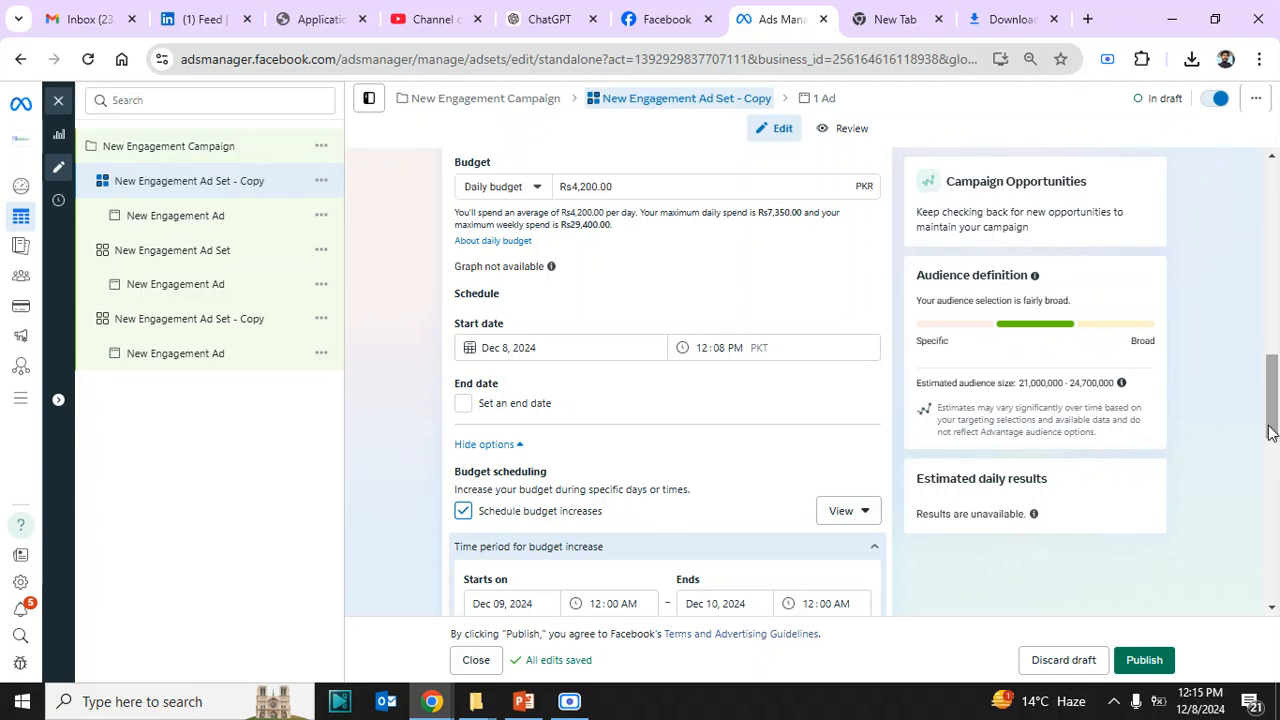
left_click_drag(1272, 426, 1272, 428)
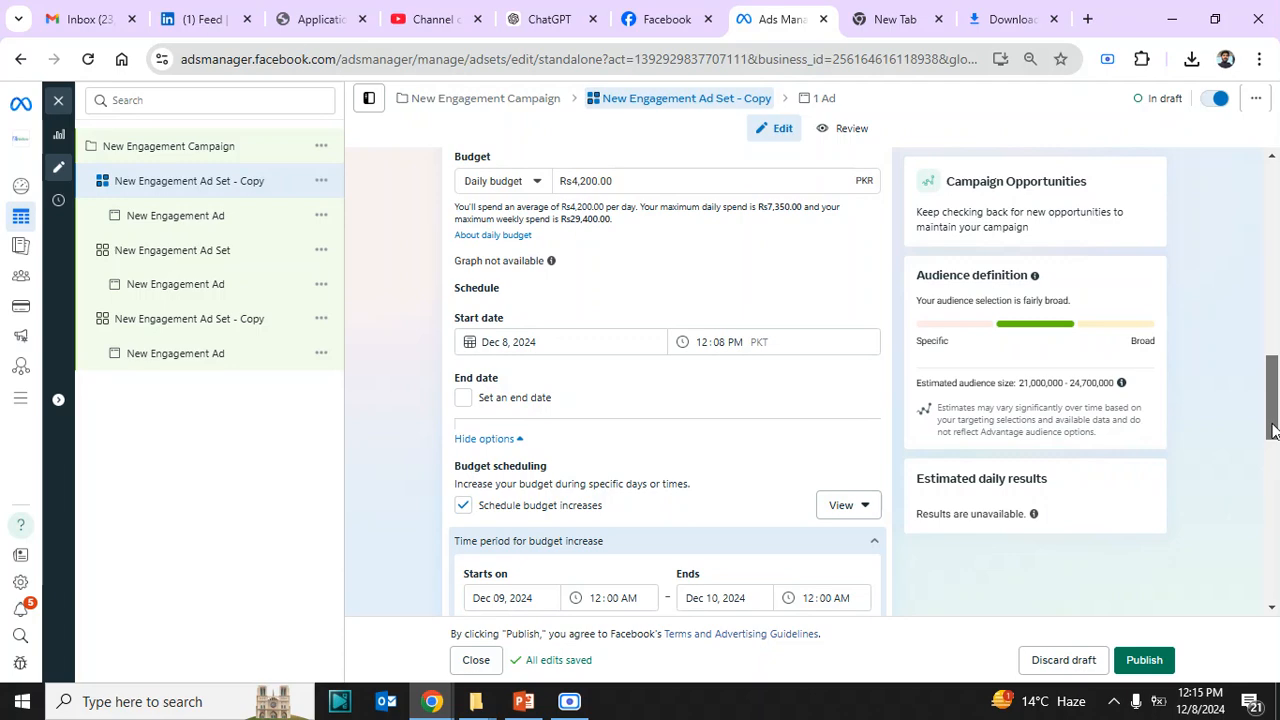
left_click_drag(1272, 428, 1272, 444)
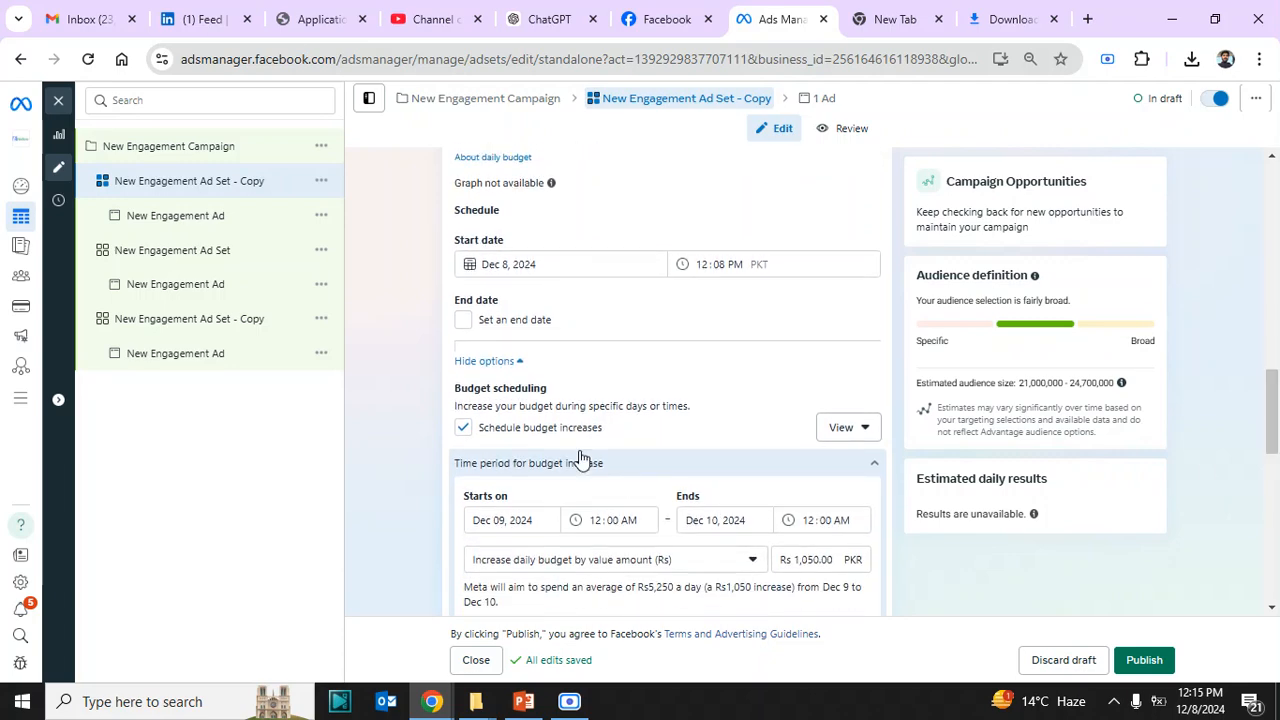
left_click(531, 520)
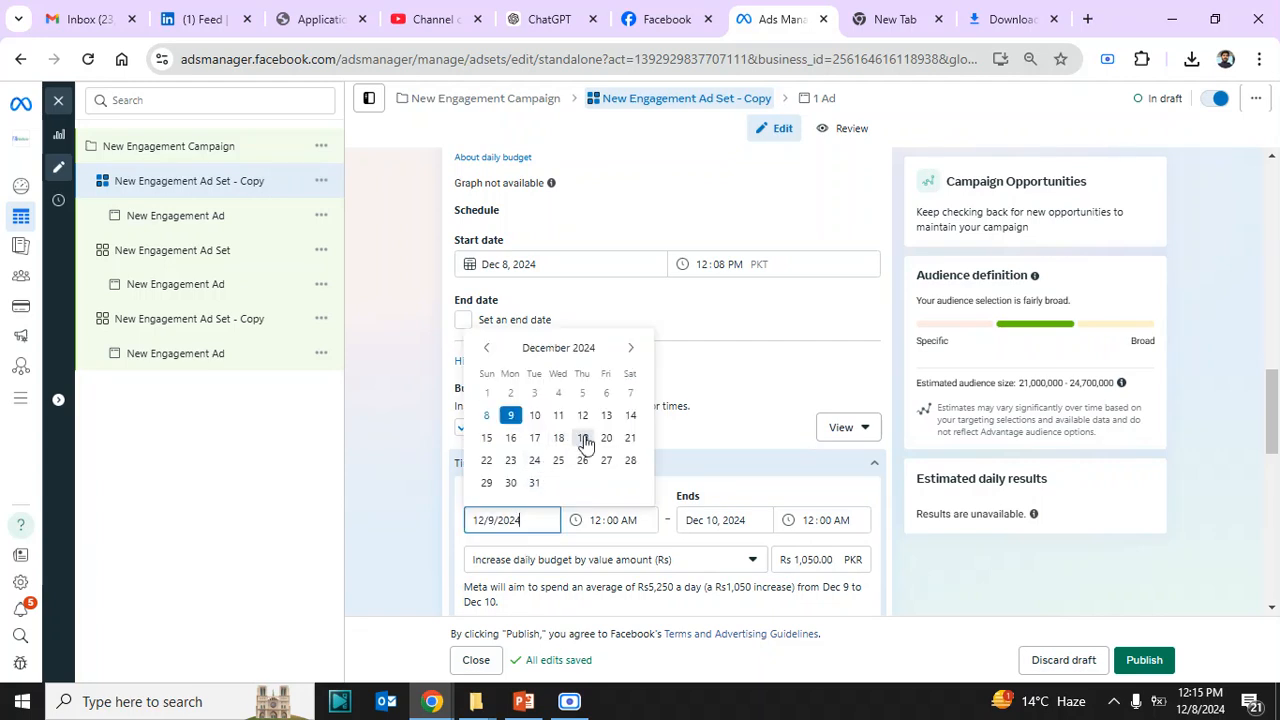
left_click(627, 417)
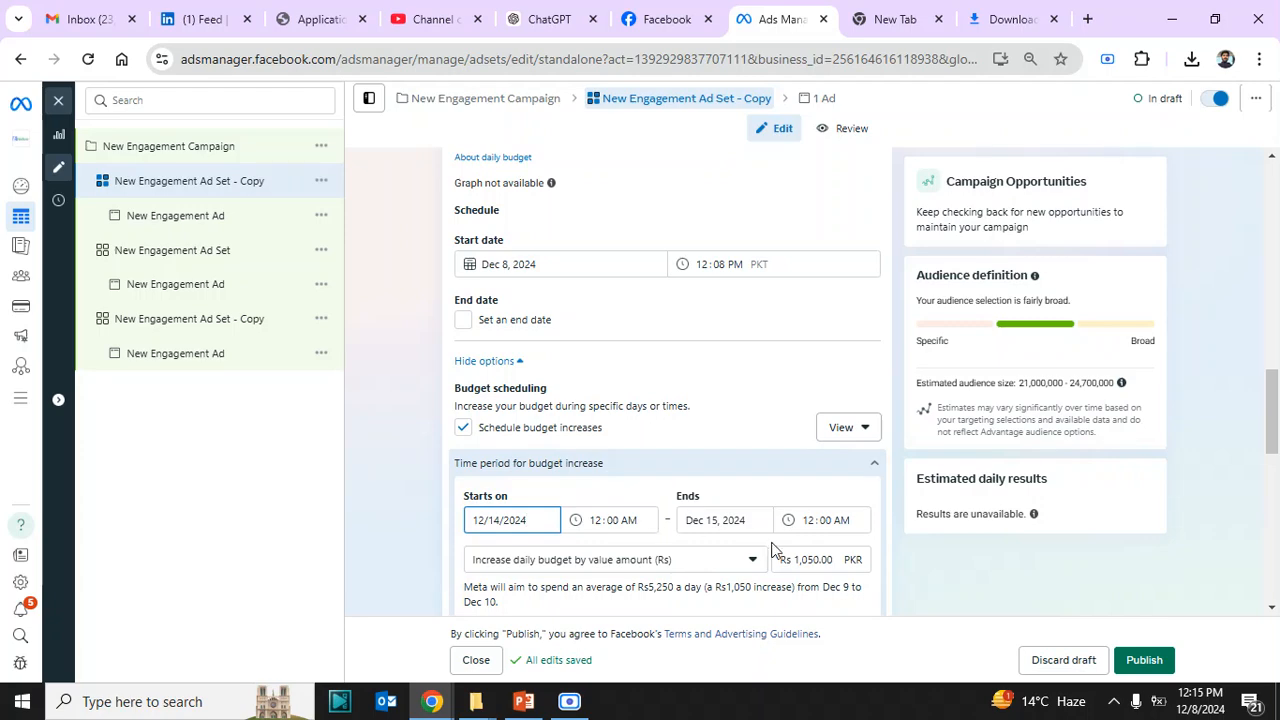
left_click(731, 519)
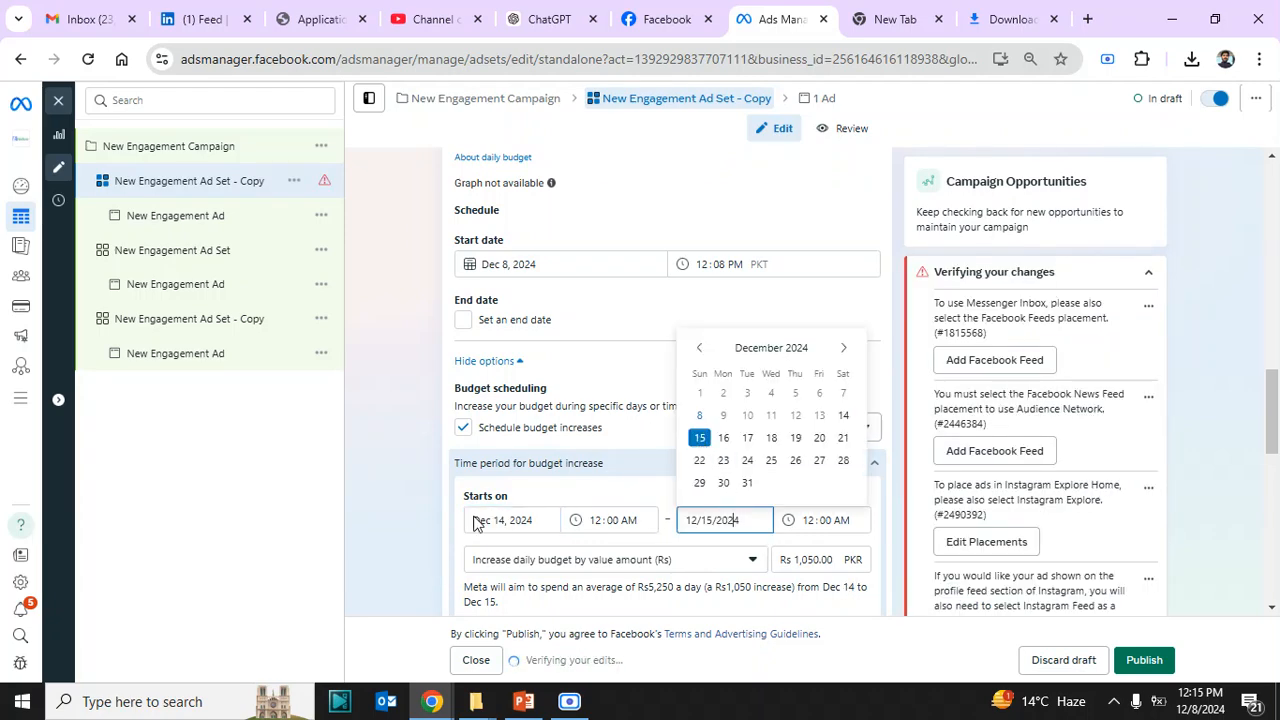
left_click(411, 517)
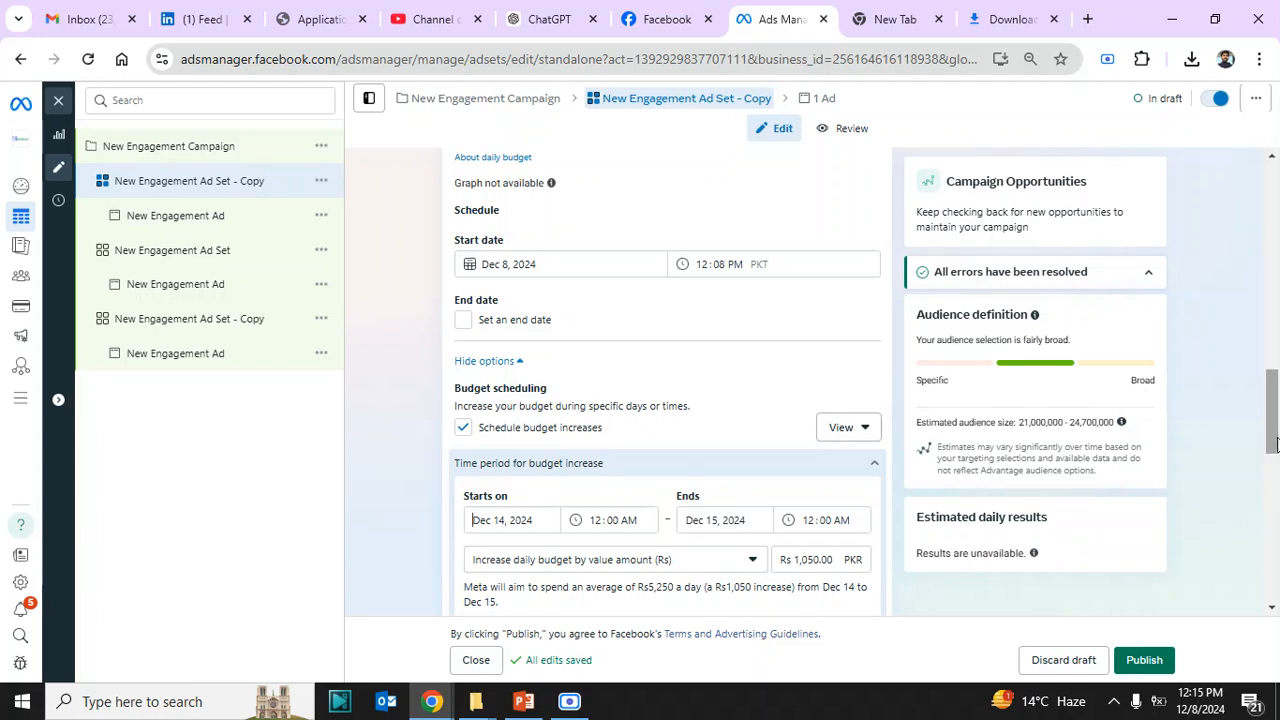
- Set the scheduled daily budget increase to a value amount of Rs 1,500.00
left_click_drag(1276, 444, 1276, 469)
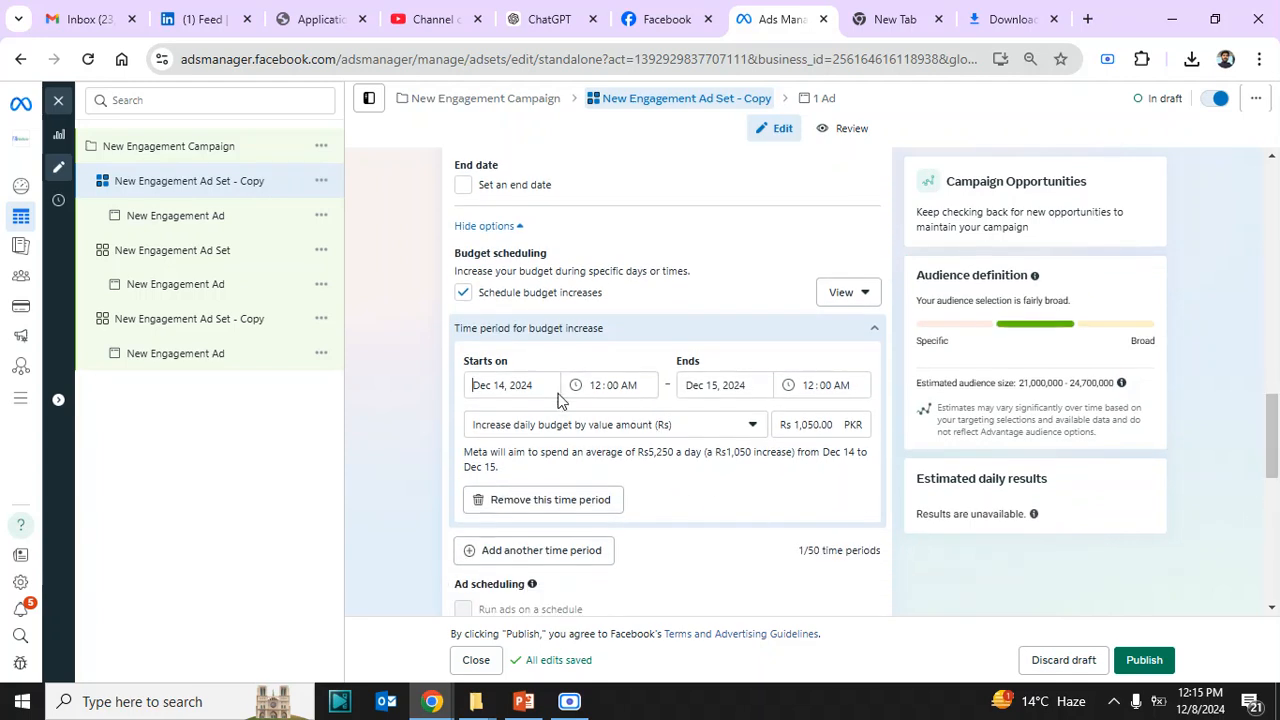
left_click(815, 427)
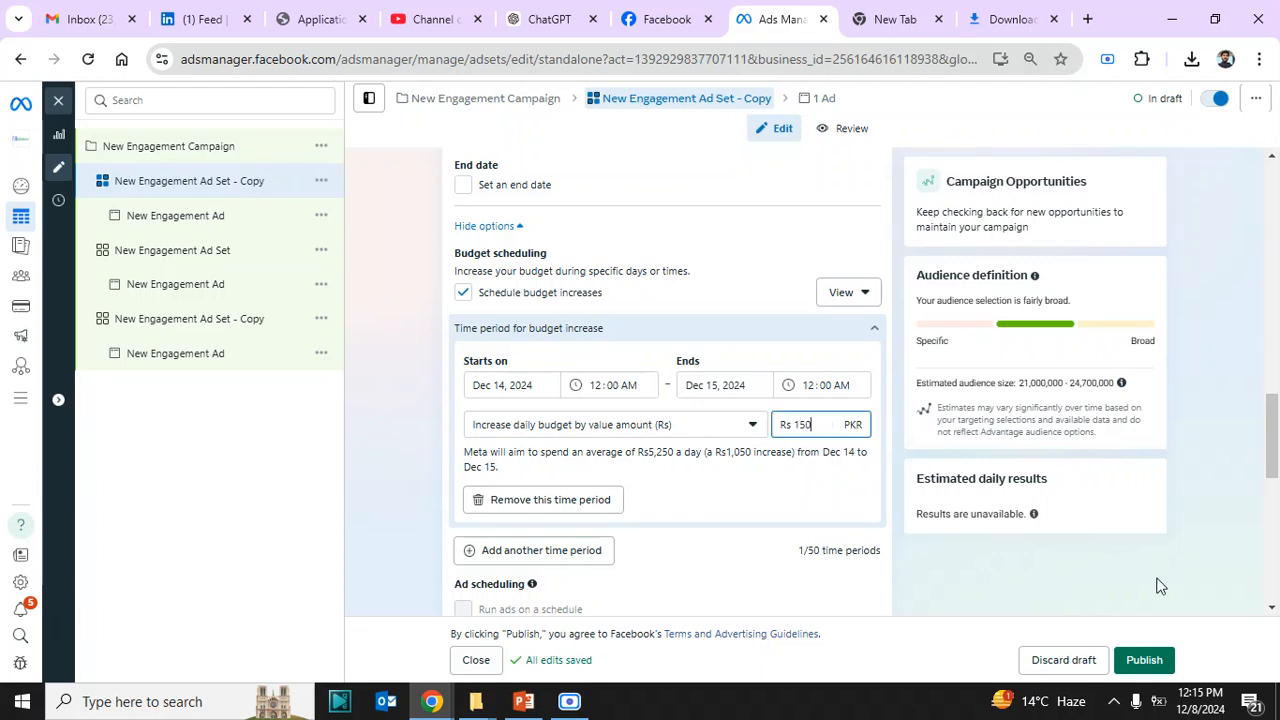
left_click(404, 433)
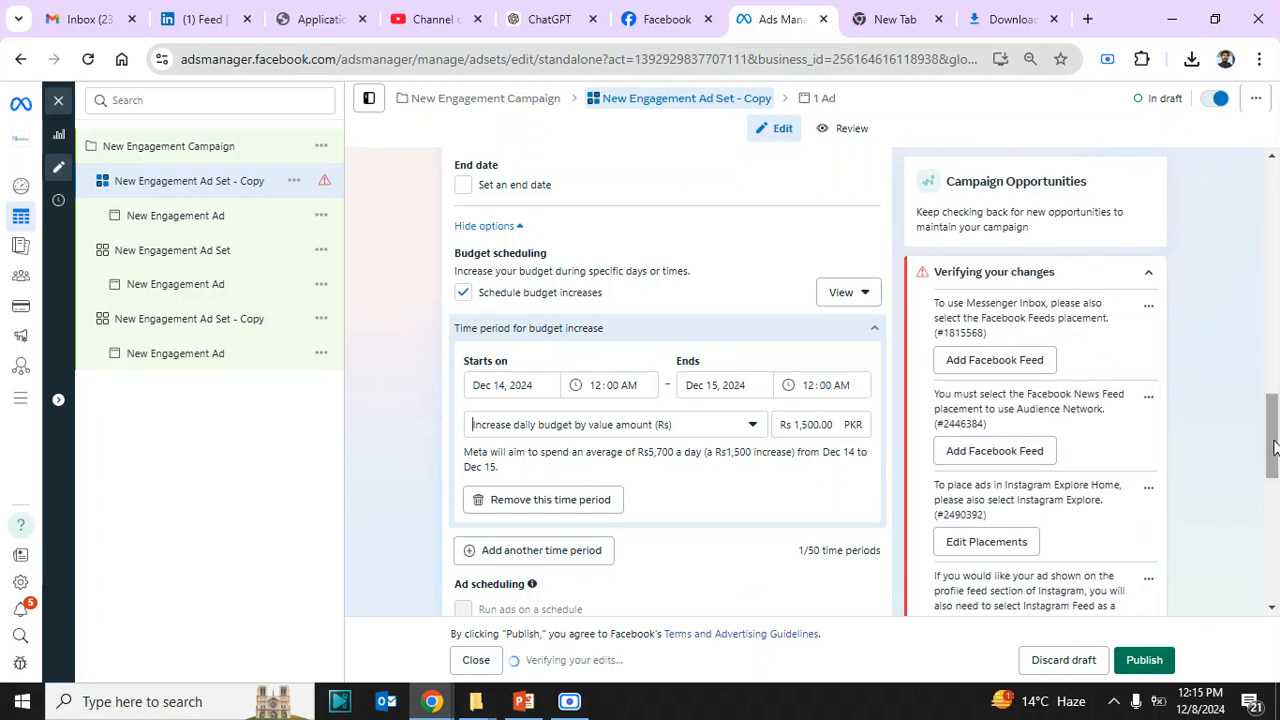
left_click_drag(1273, 436, 1274, 404)
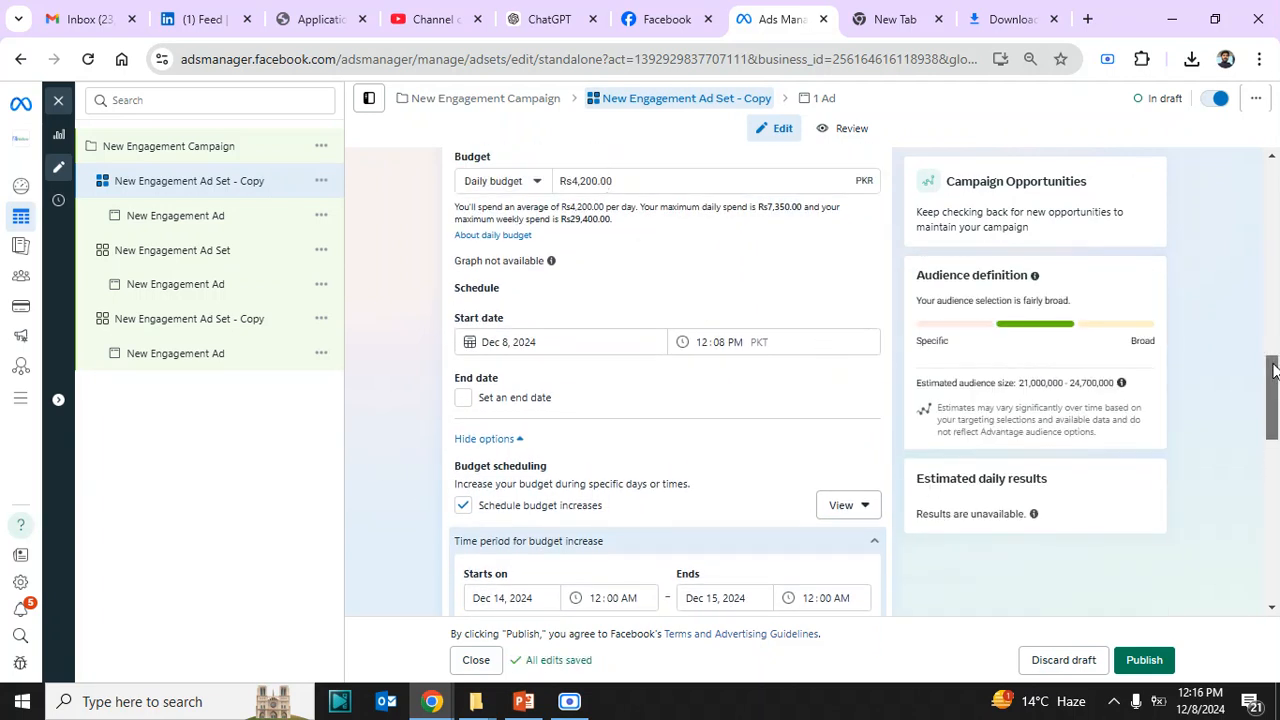
left_click_drag(1272, 366, 1277, 406)
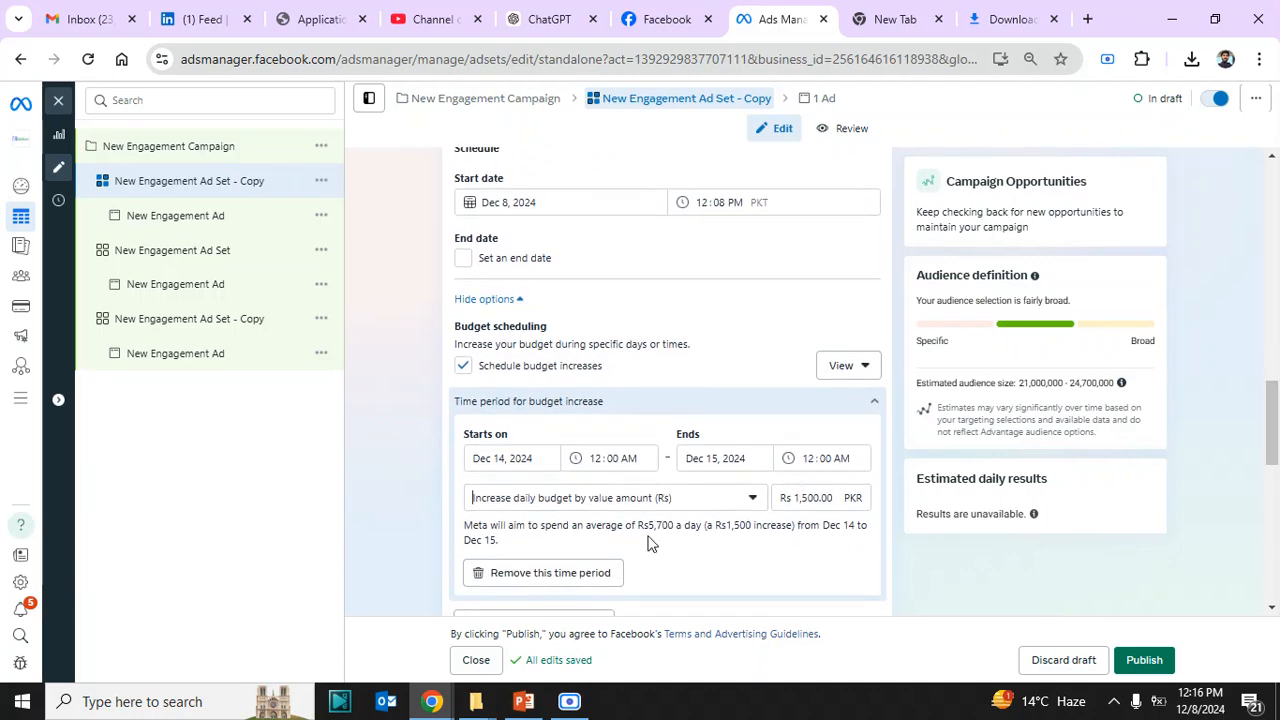
- Change the scheduled increase to a percentage of the daily budget and set it to 50%
left_click(755, 502)
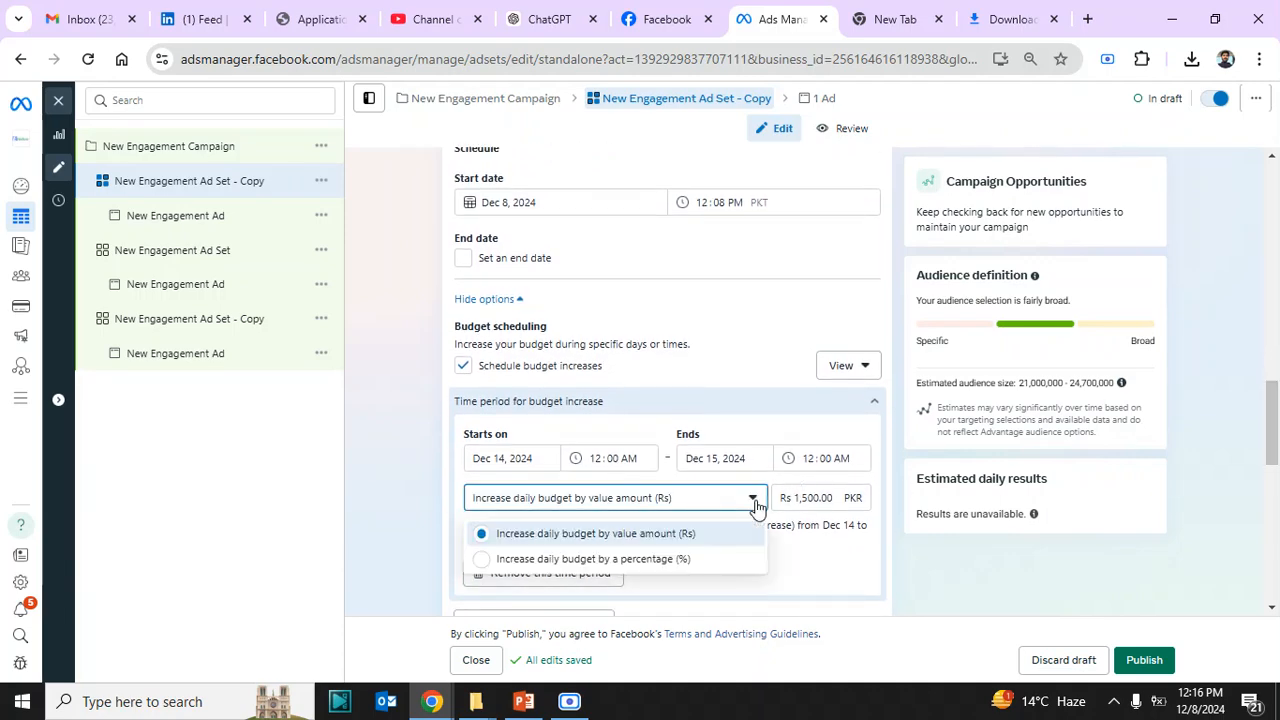
left_click(667, 562)
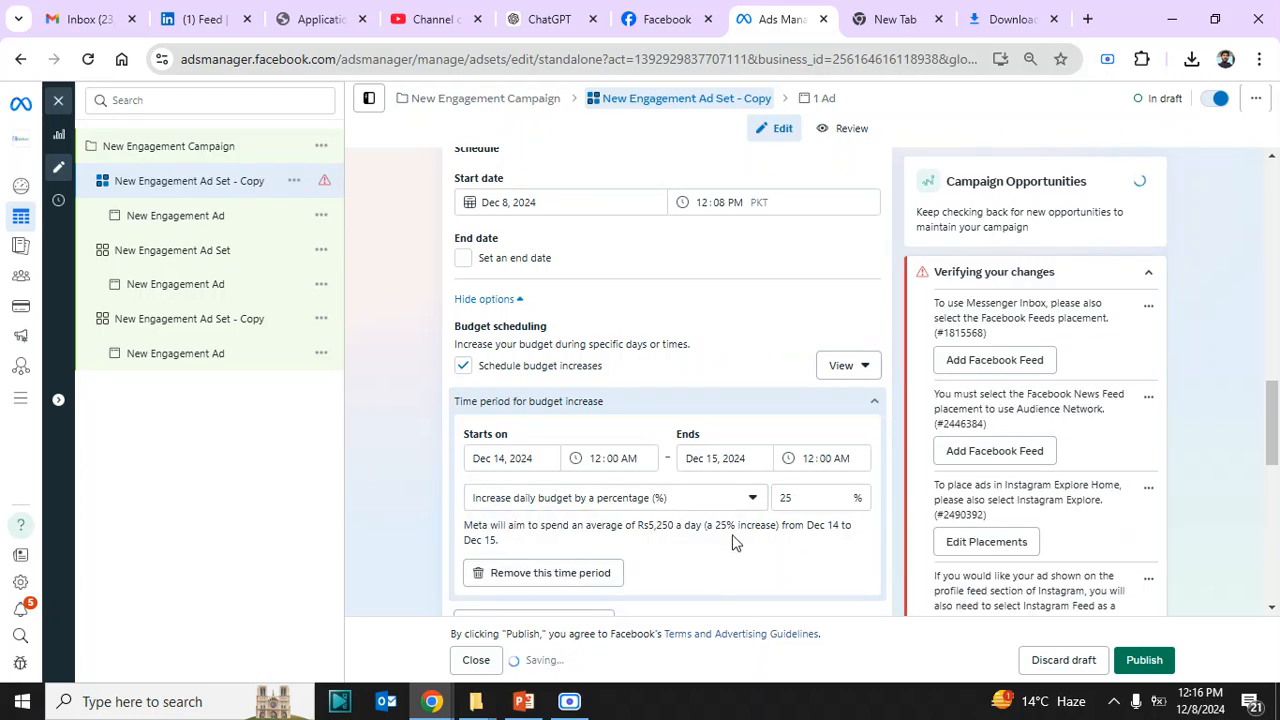
left_click(808, 500)
key("BackSpace")
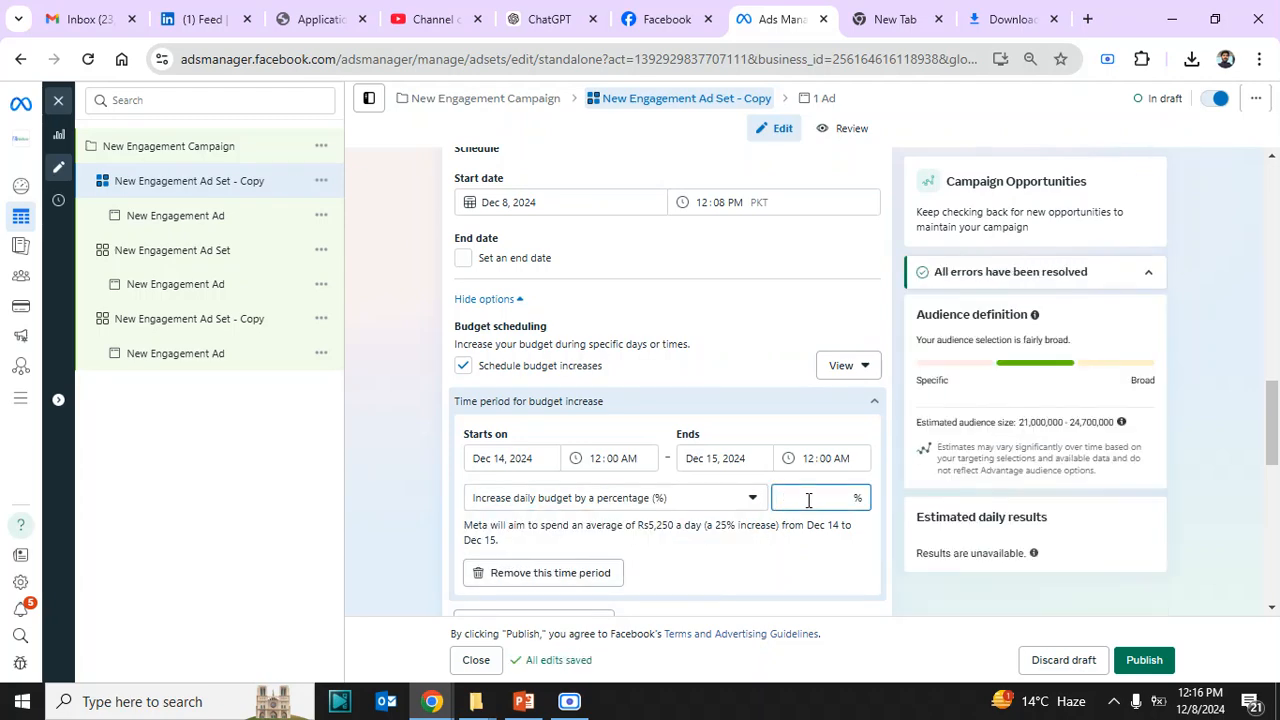
left_click(424, 500)
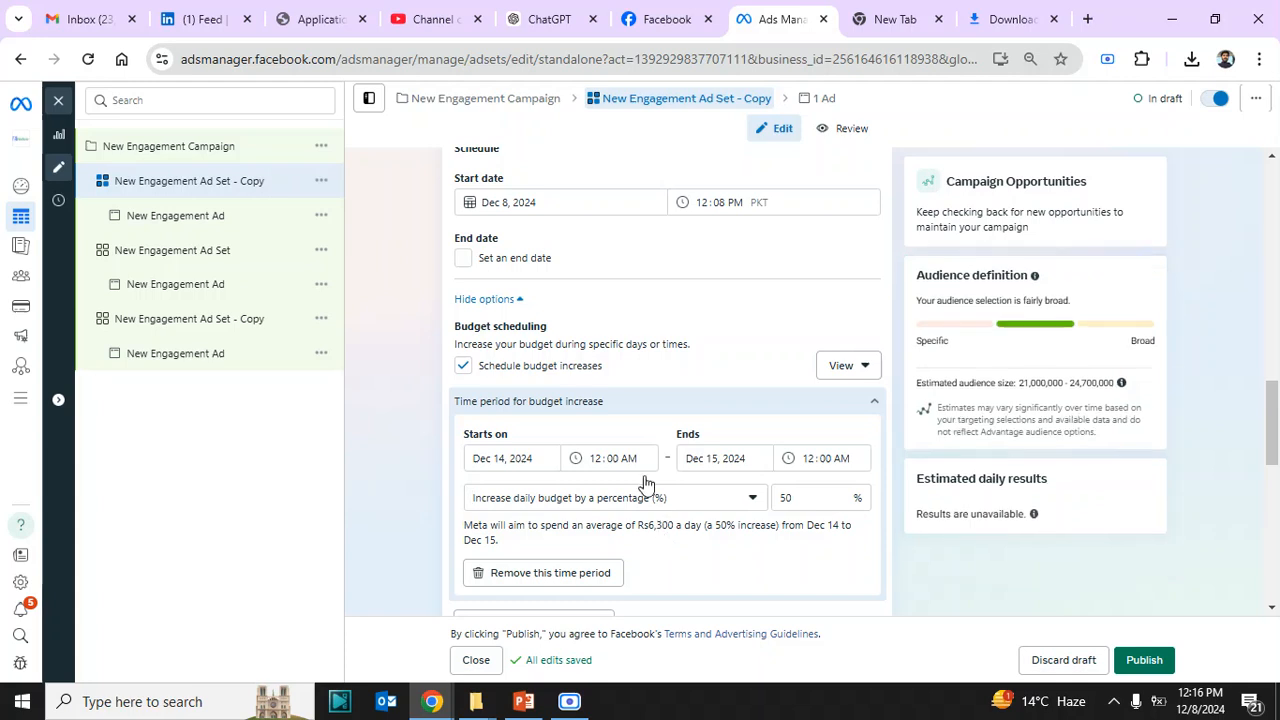
- Switch the copied ad set's budget type to Lifetime budget
scroll(1272, 438, "up", 2)
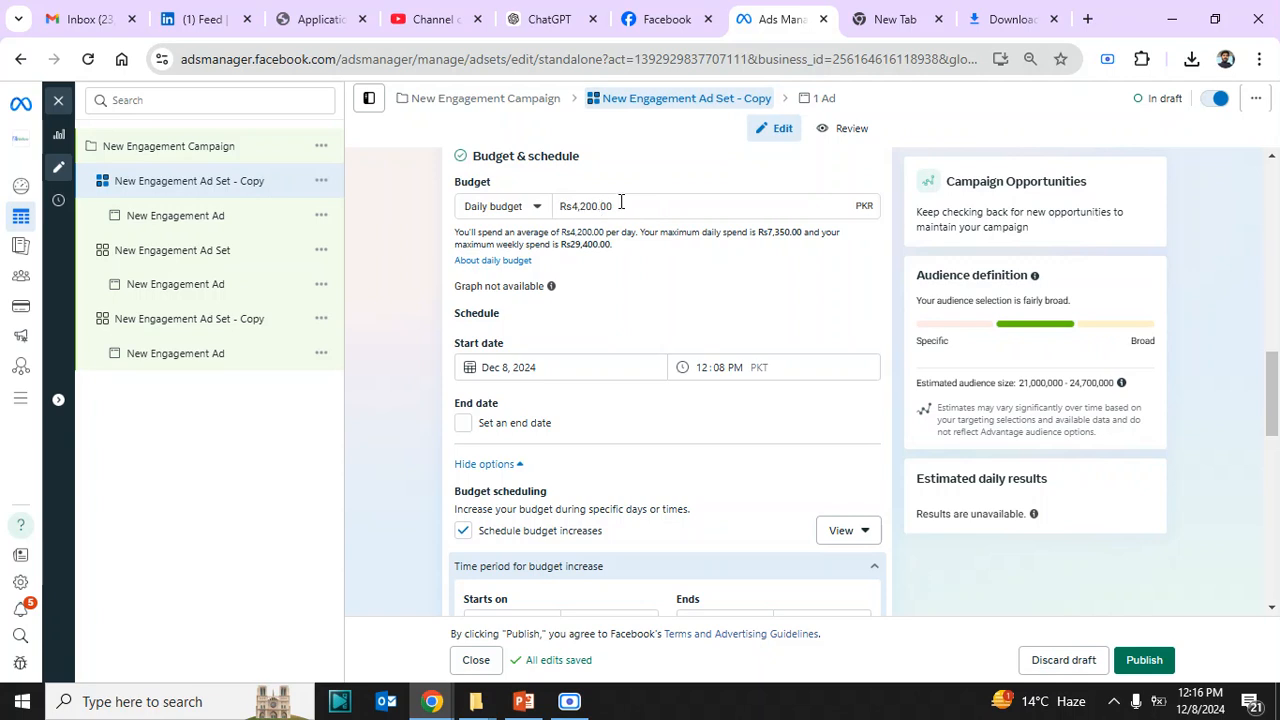
left_click(537, 208)
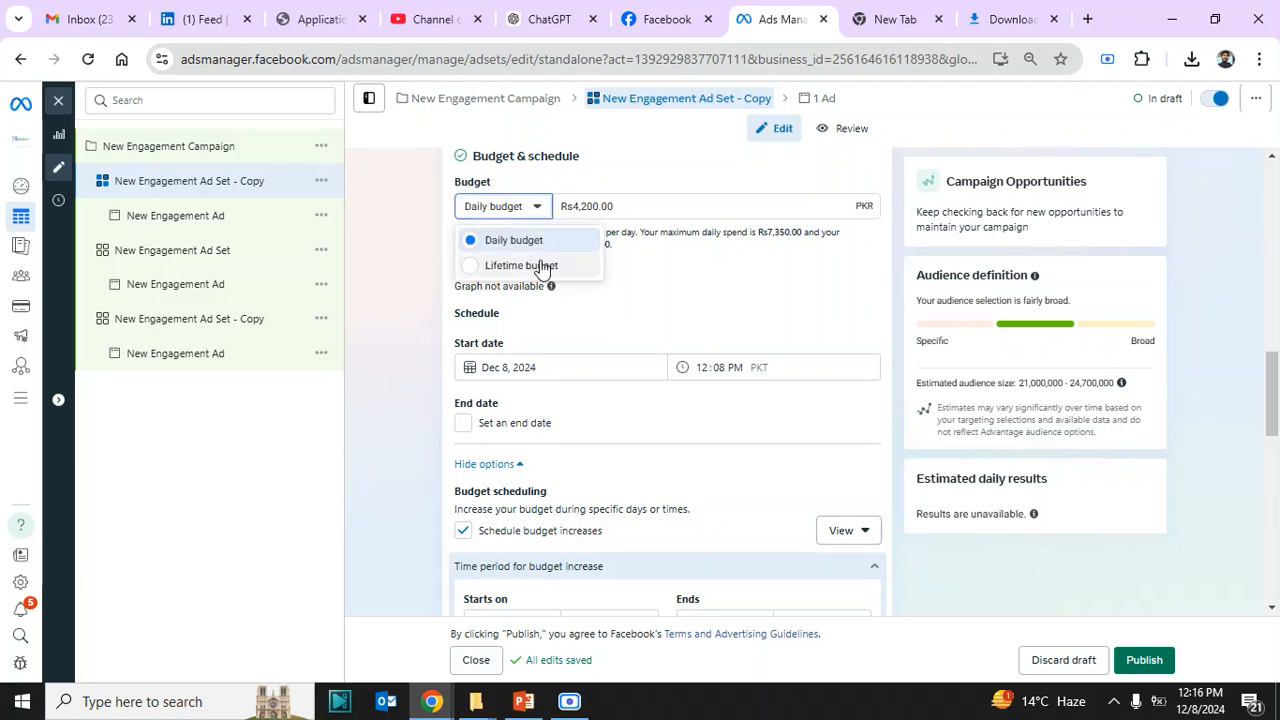
left_click(543, 266)
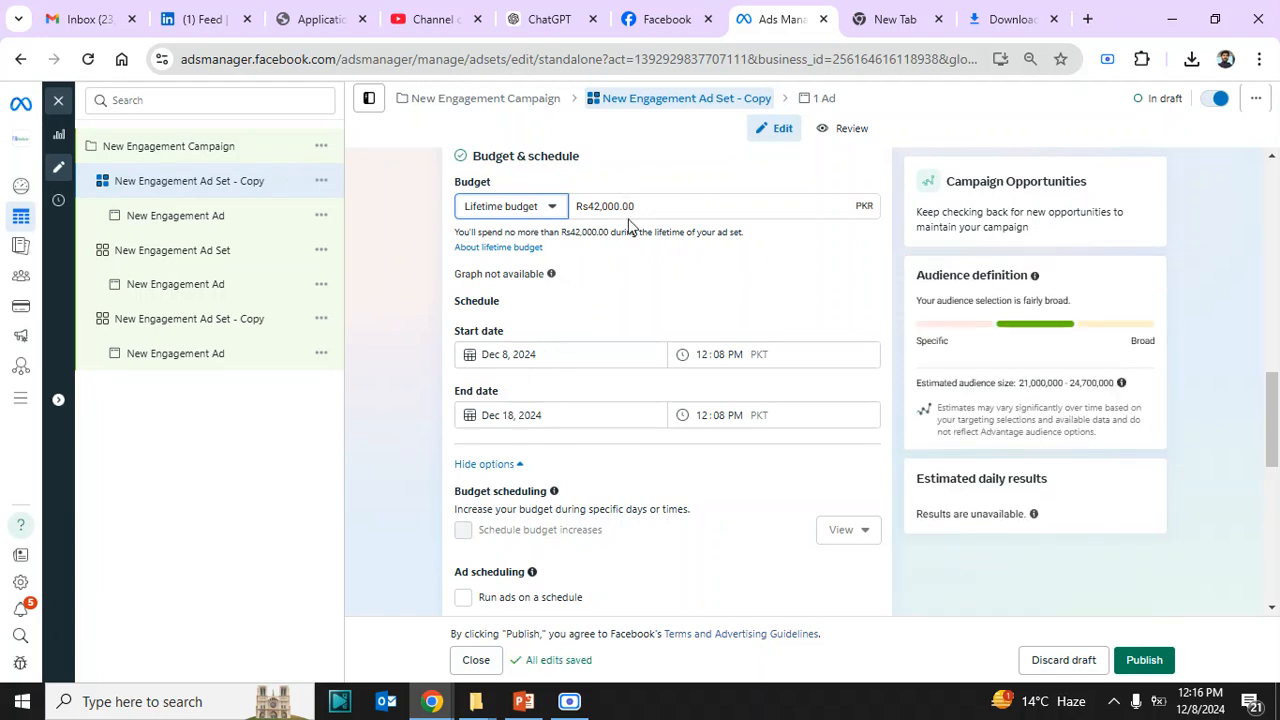
- Enable running ads on a schedule for the ad set and schedule Monday from 6pm to midnight
left_click_drag(1270, 424, 1276, 450)
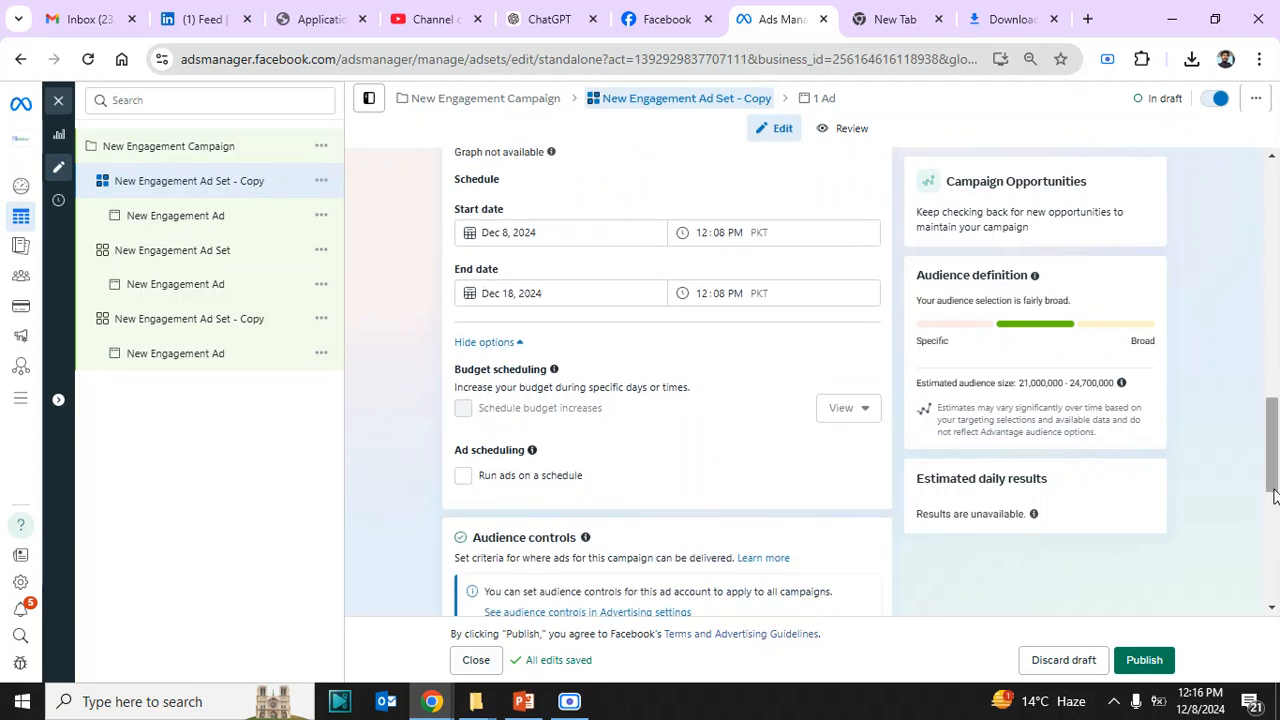
left_click_drag(1275, 495, 1274, 478)
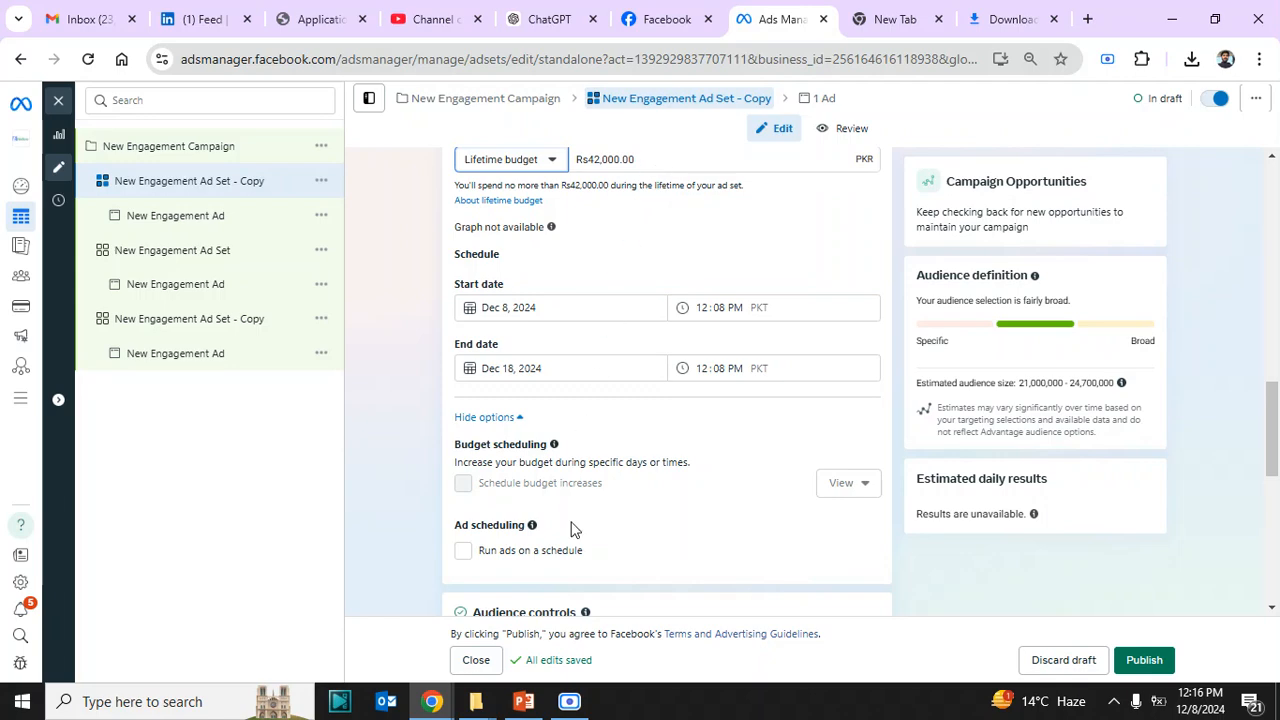
left_click(463, 551)
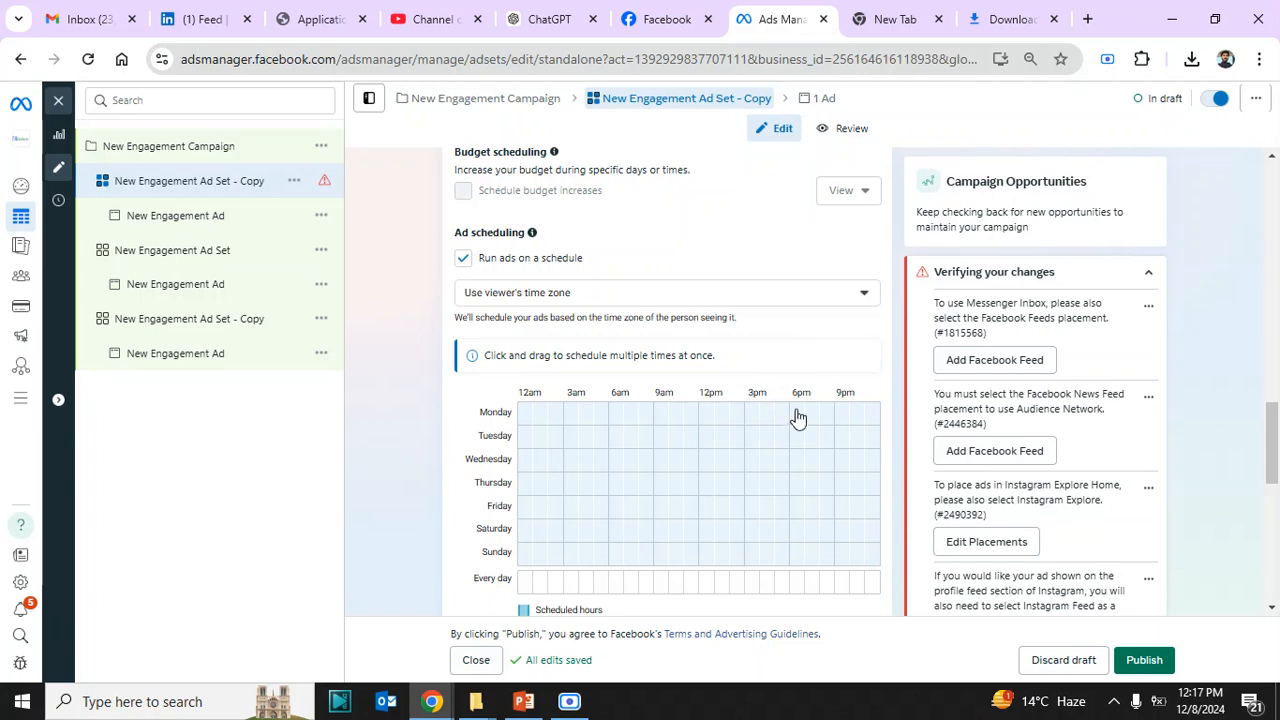
left_click_drag(797, 417, 870, 417)
left_click_drag(868, 417, 869, 418)
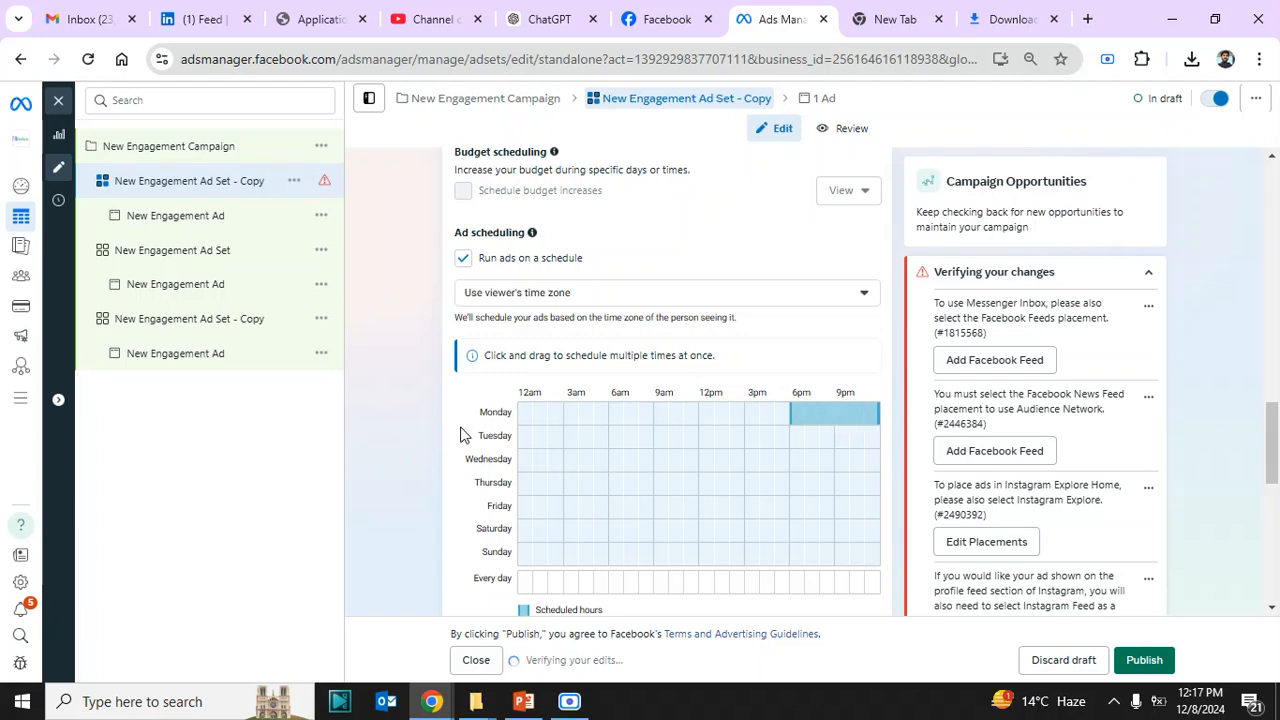
- Add the 12am hour on Monday and the 12am and 12pm hours on Tuesday to the ad schedule
left_click(524, 420)
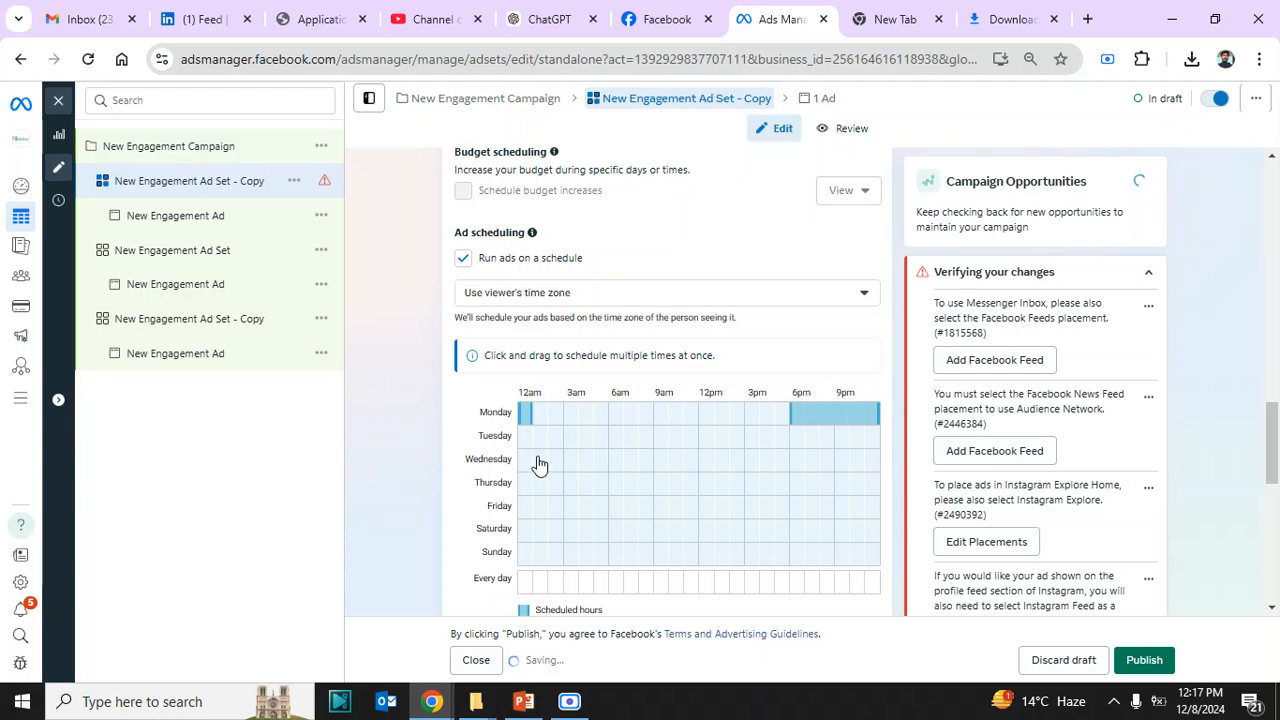
left_click(528, 440)
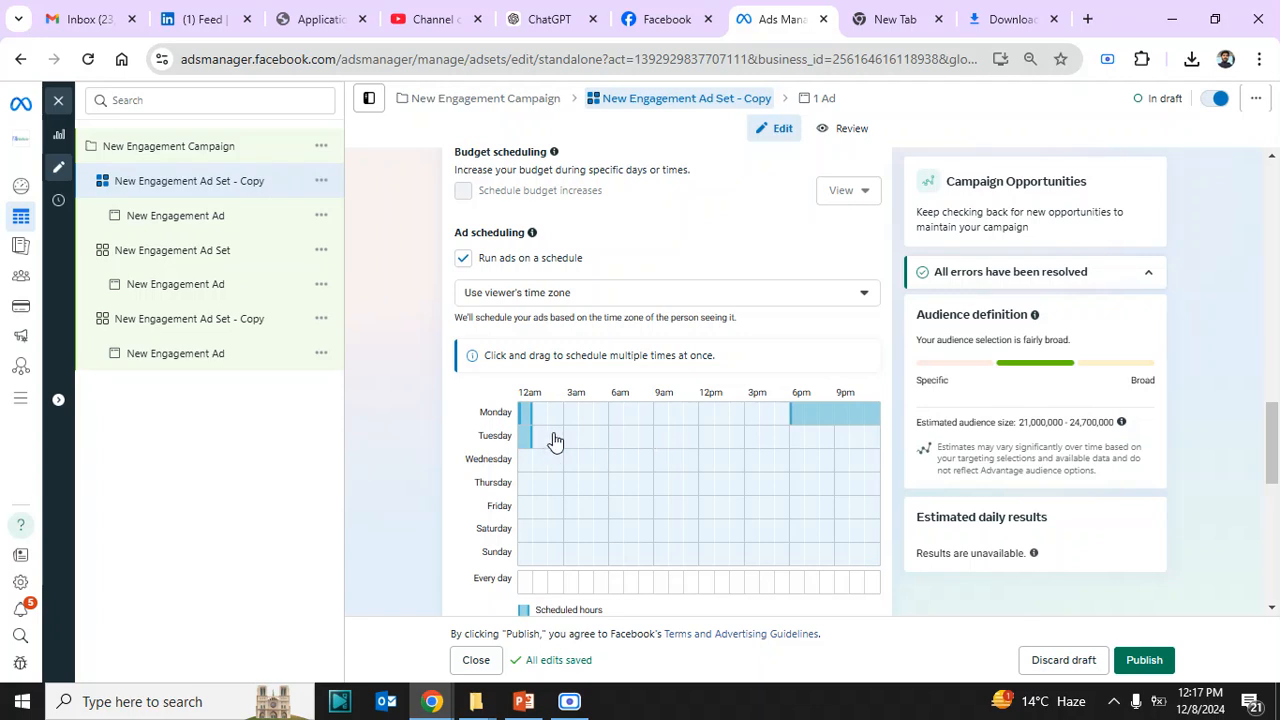
left_click(707, 440)
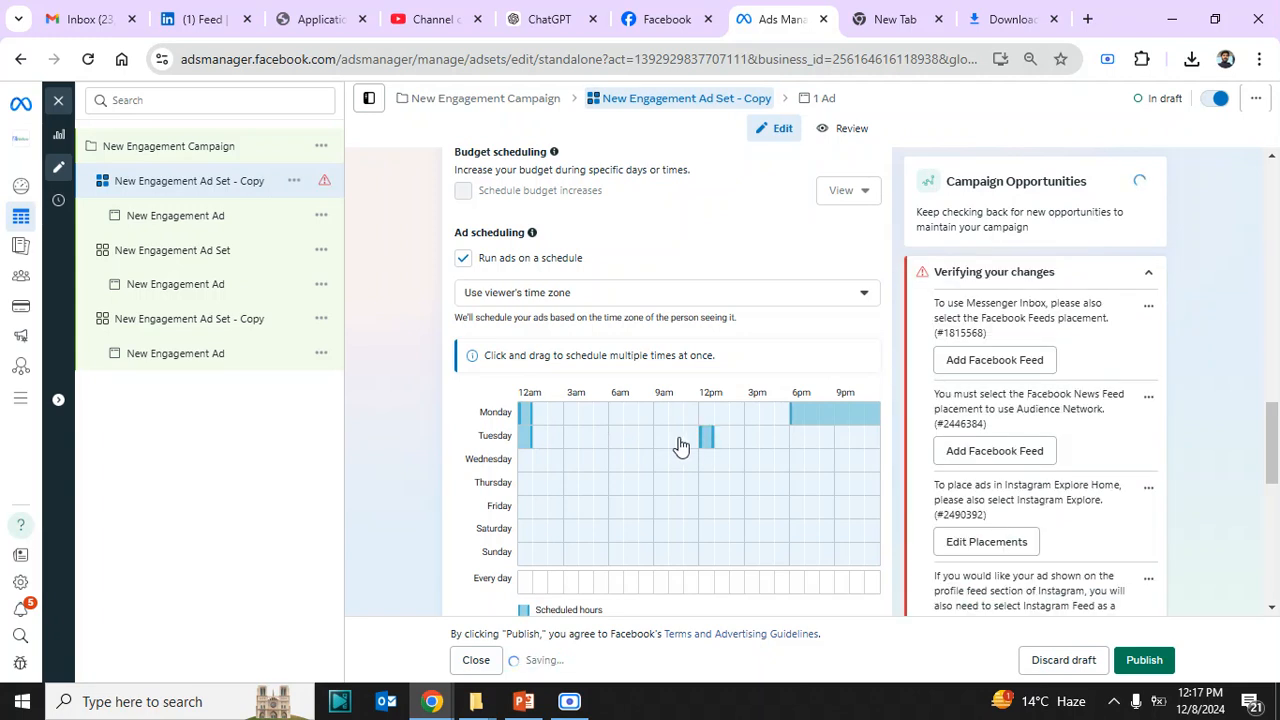
- Set Tuesday's ad schedule to run from midnight to 2am and from noon to midnight
left_click(709, 442)
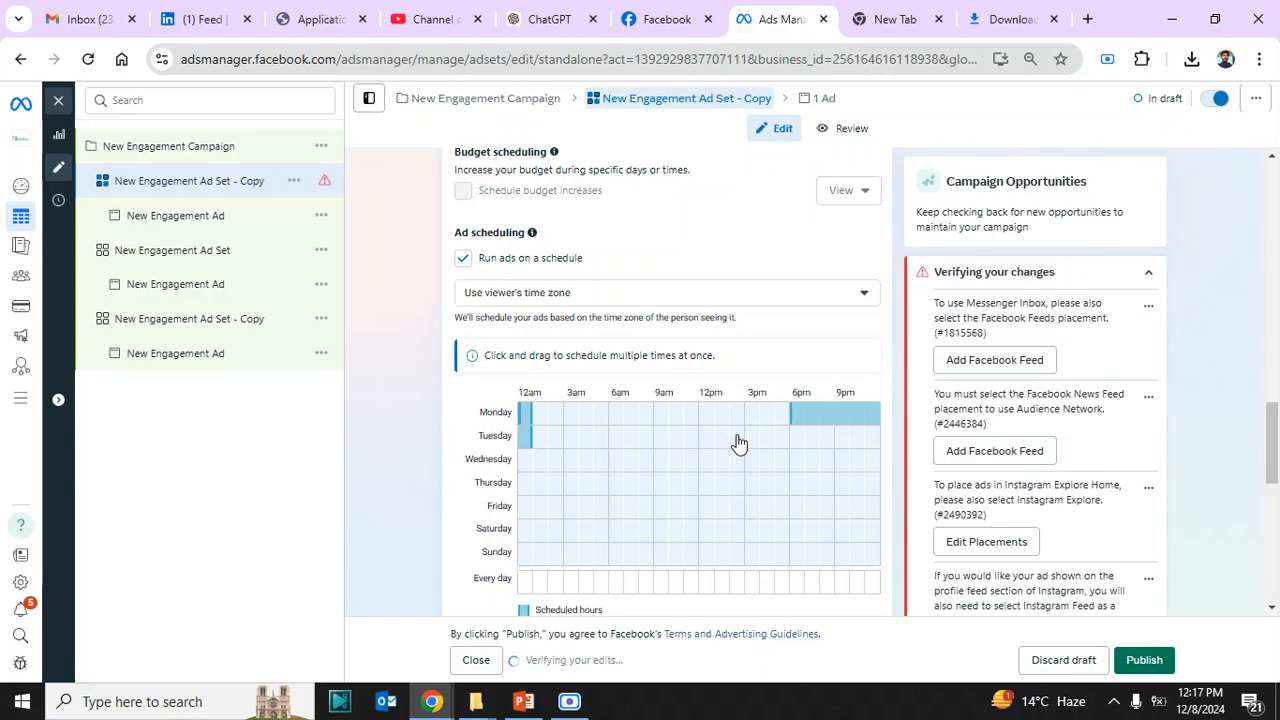
left_click(714, 443)
left_click_drag(714, 443, 876, 449)
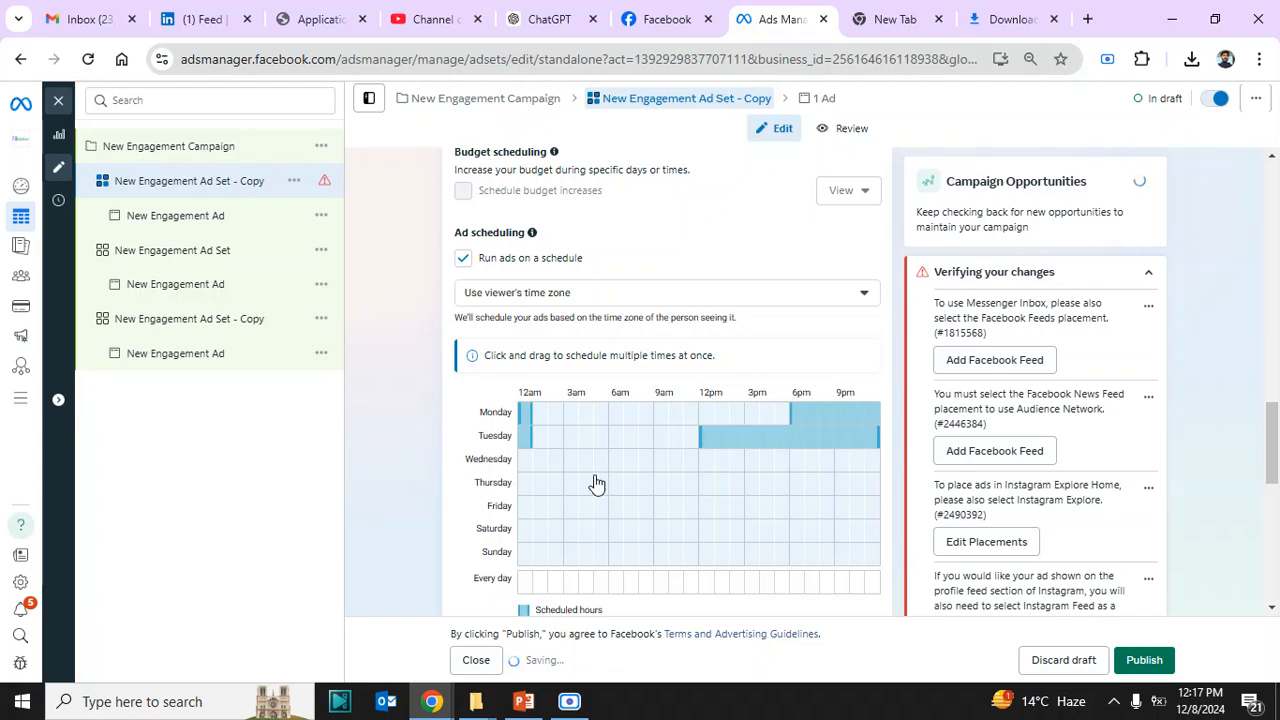
left_click(527, 441)
left_click_drag(527, 443, 546, 441)
- Schedule Wednesday and Thursday ads from midnight to 3am and from noon to midnight
left_click(523, 460)
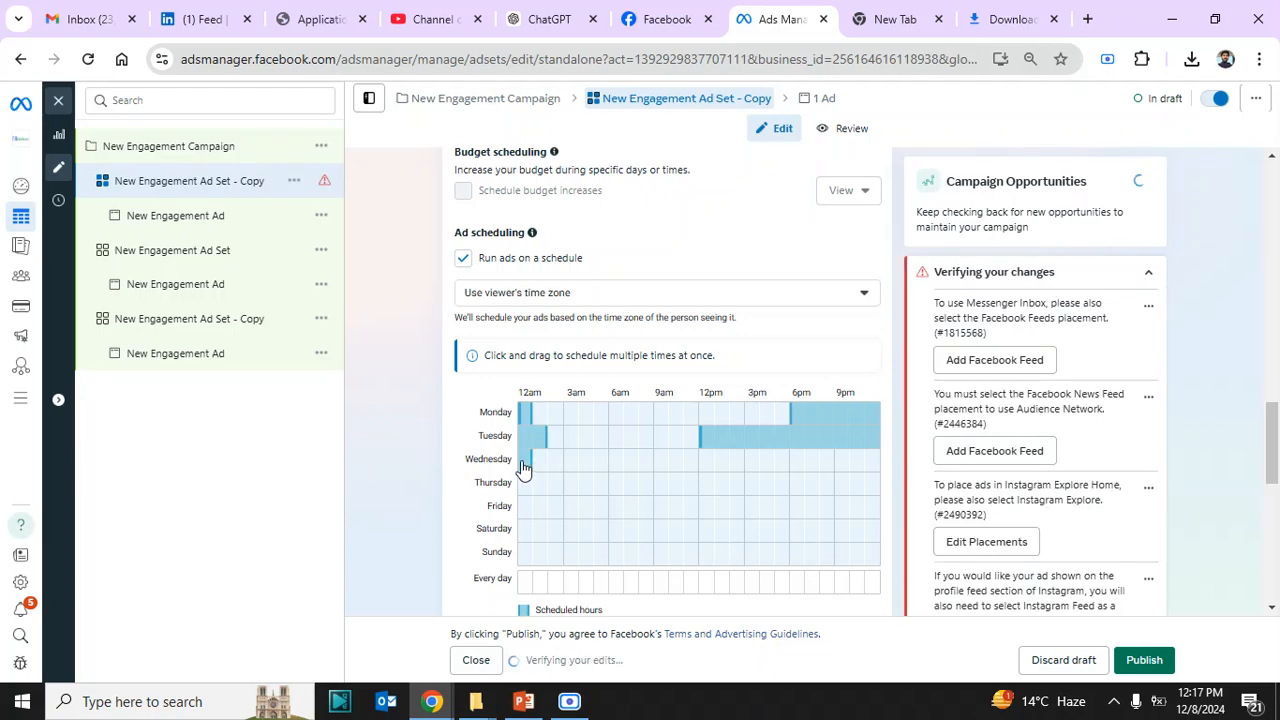
left_click(524, 467)
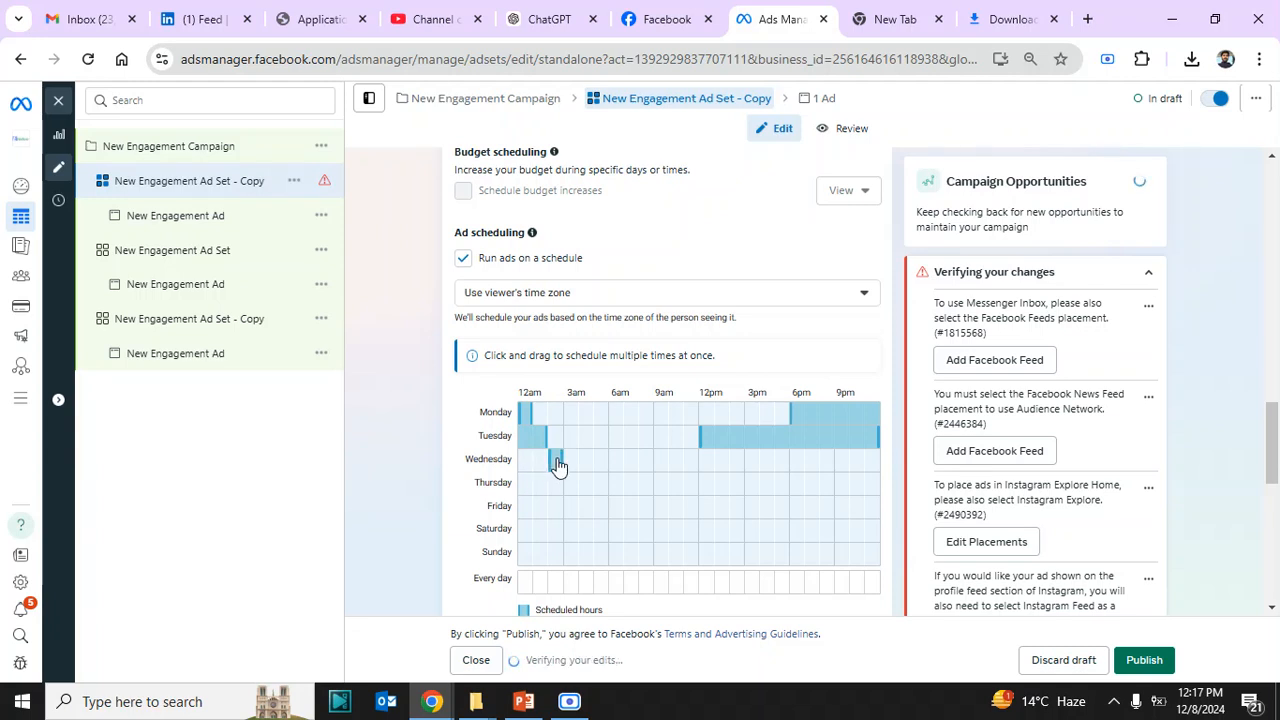
left_click_drag(558, 466, 531, 463)
left_click_drag(709, 469, 874, 480)
left_click_drag(524, 488, 563, 497)
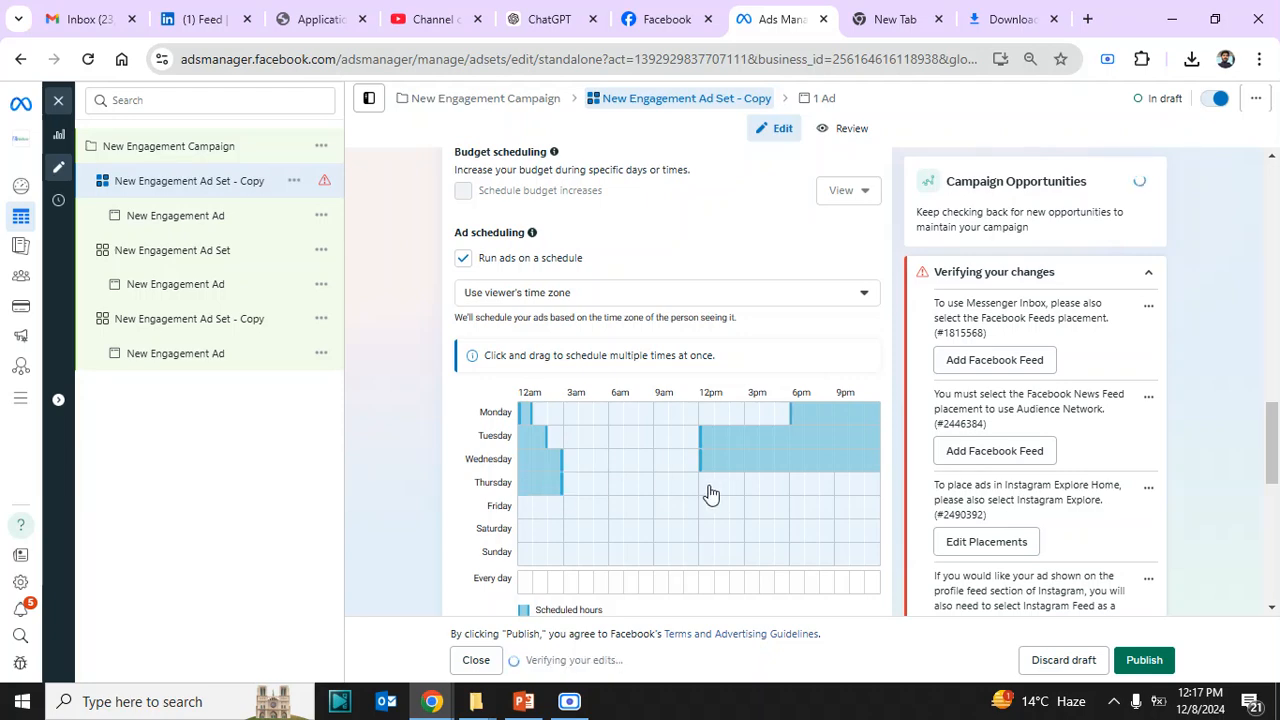
left_click_drag(709, 493, 869, 489)
- Schedule ads from midnight to 4am on Friday, 5am on Saturday and 3am on Sunday, plus noon to midnight on all three days
left_click_drag(520, 508, 877, 520)
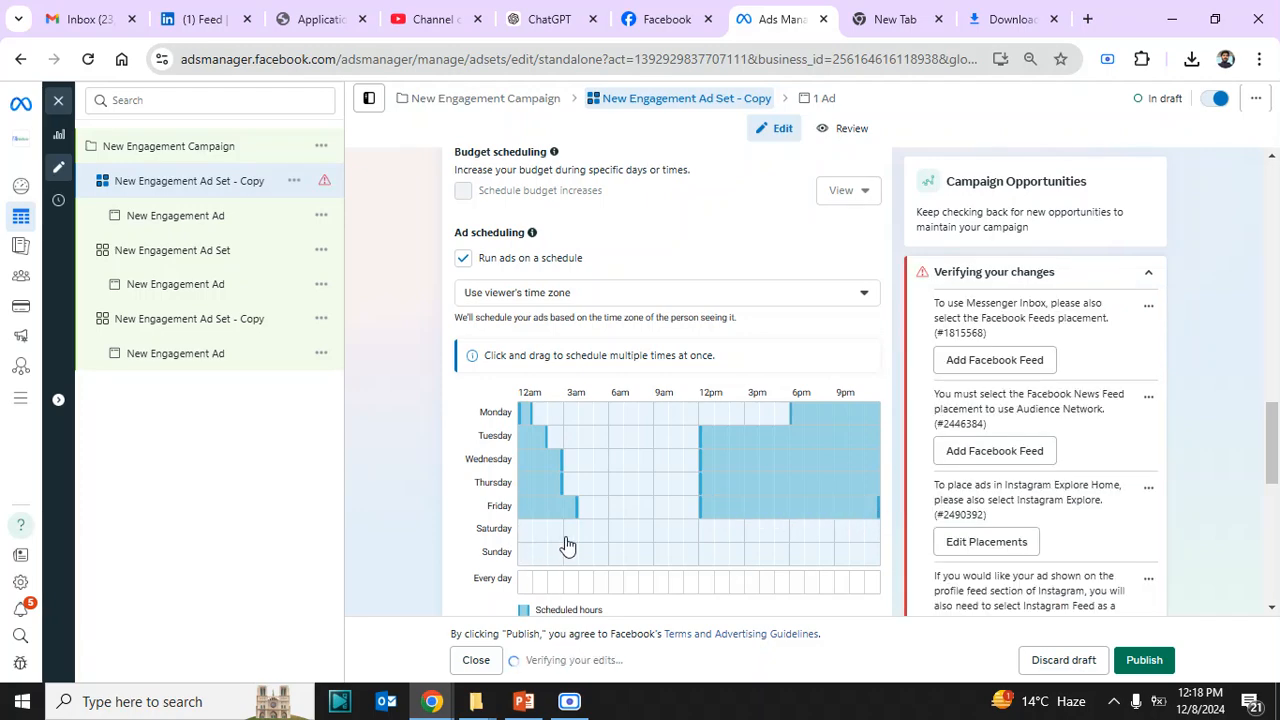
left_click_drag(520, 538, 590, 541)
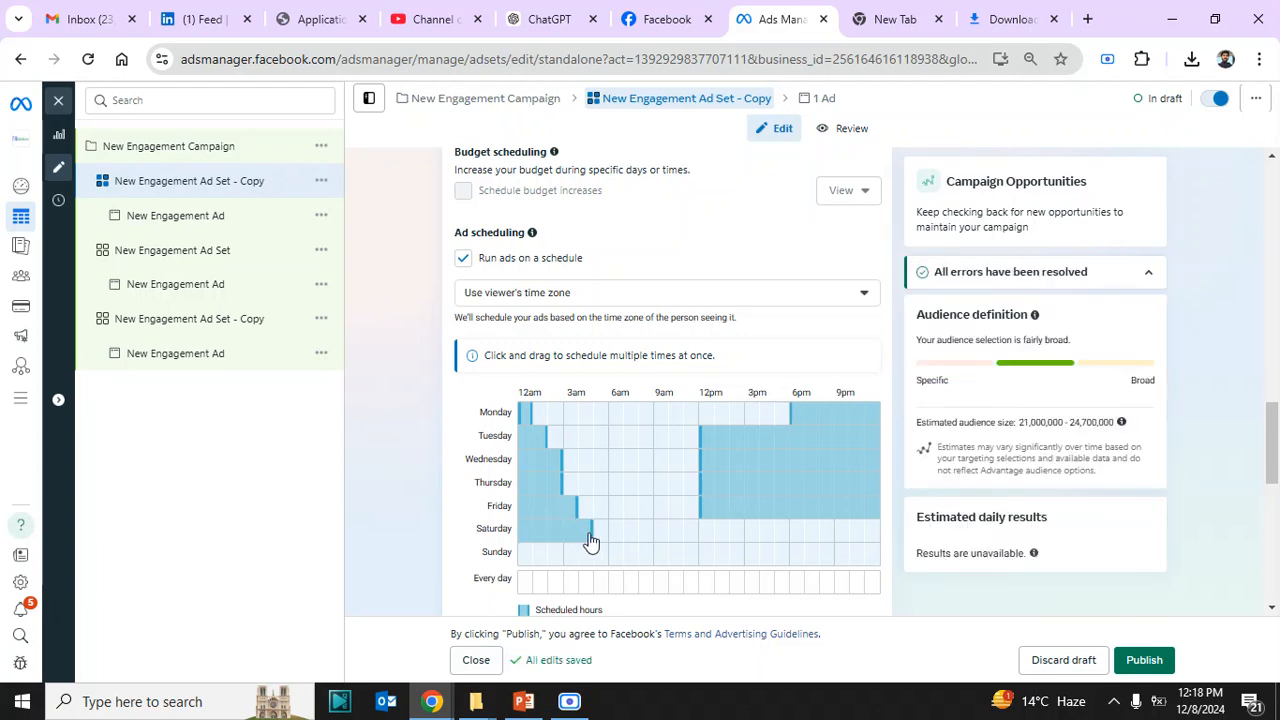
left_click_drag(707, 538, 877, 541)
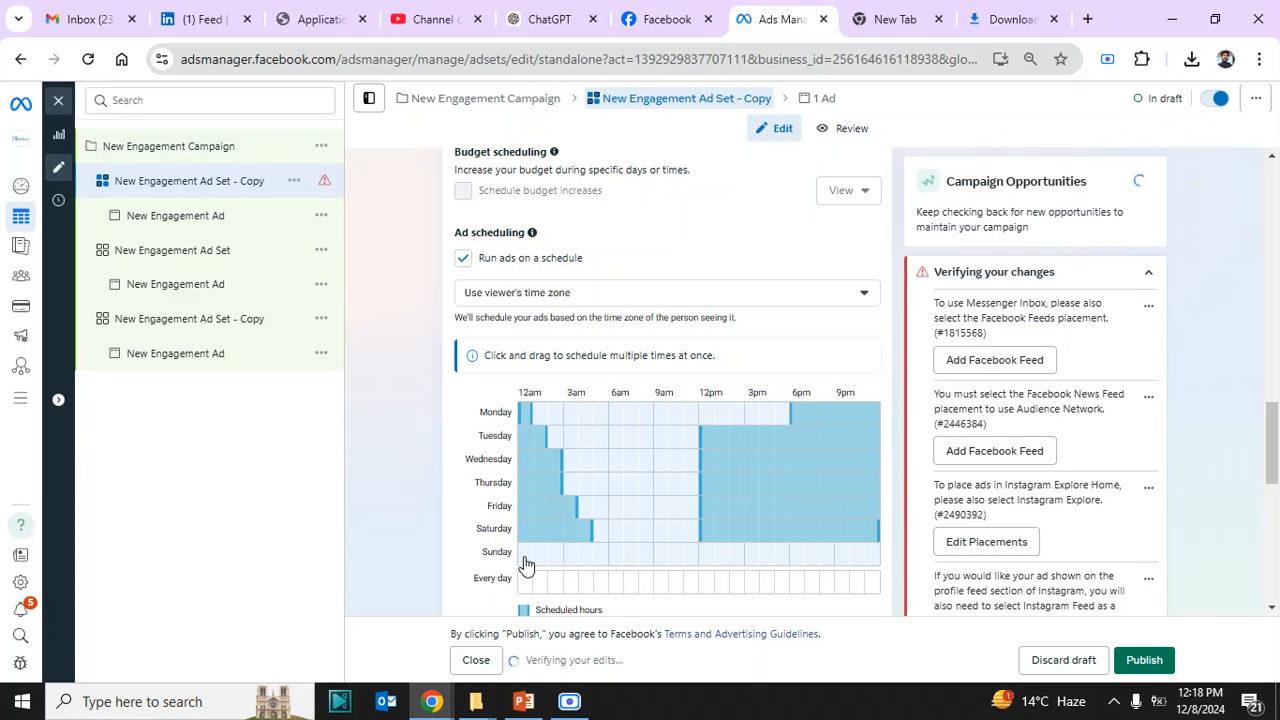
left_click_drag(522, 557, 553, 558)
left_click_drag(703, 554, 877, 551)
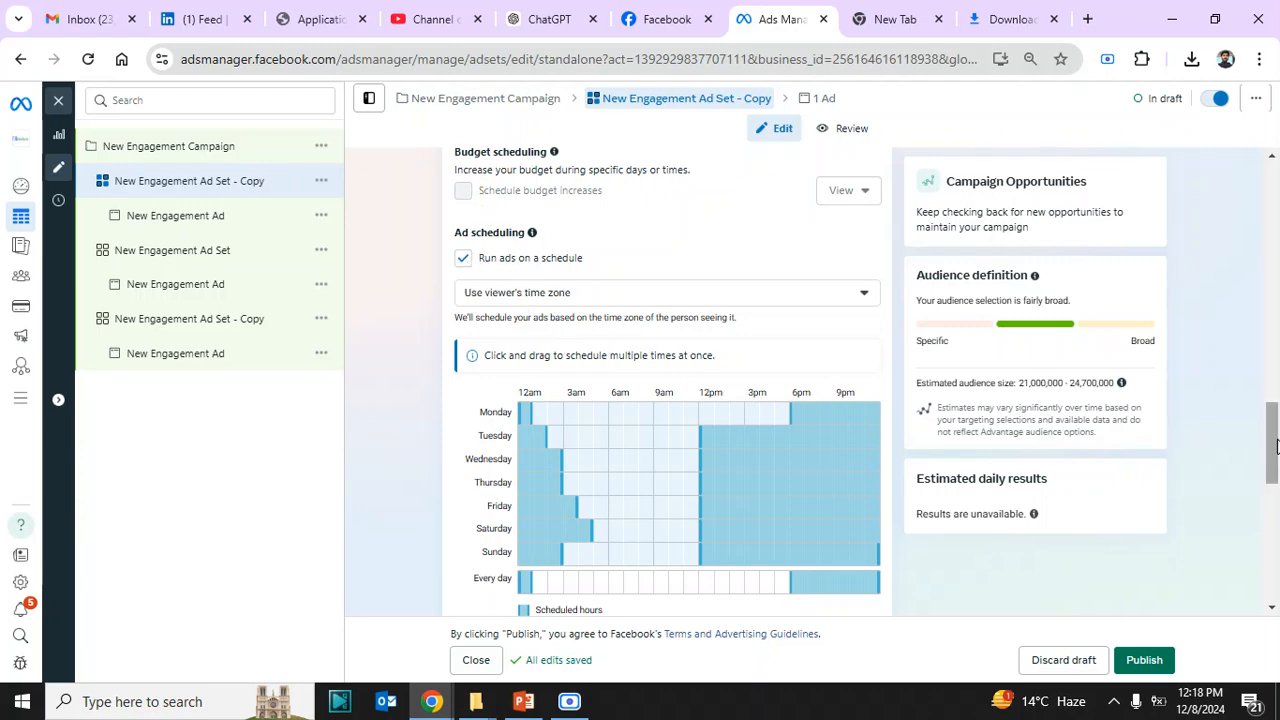
- Replace the ad set's Pakistan audience location with the city of Islamabad, Islamabad Capital Territory
left_click_drag(1274, 446, 1274, 527)
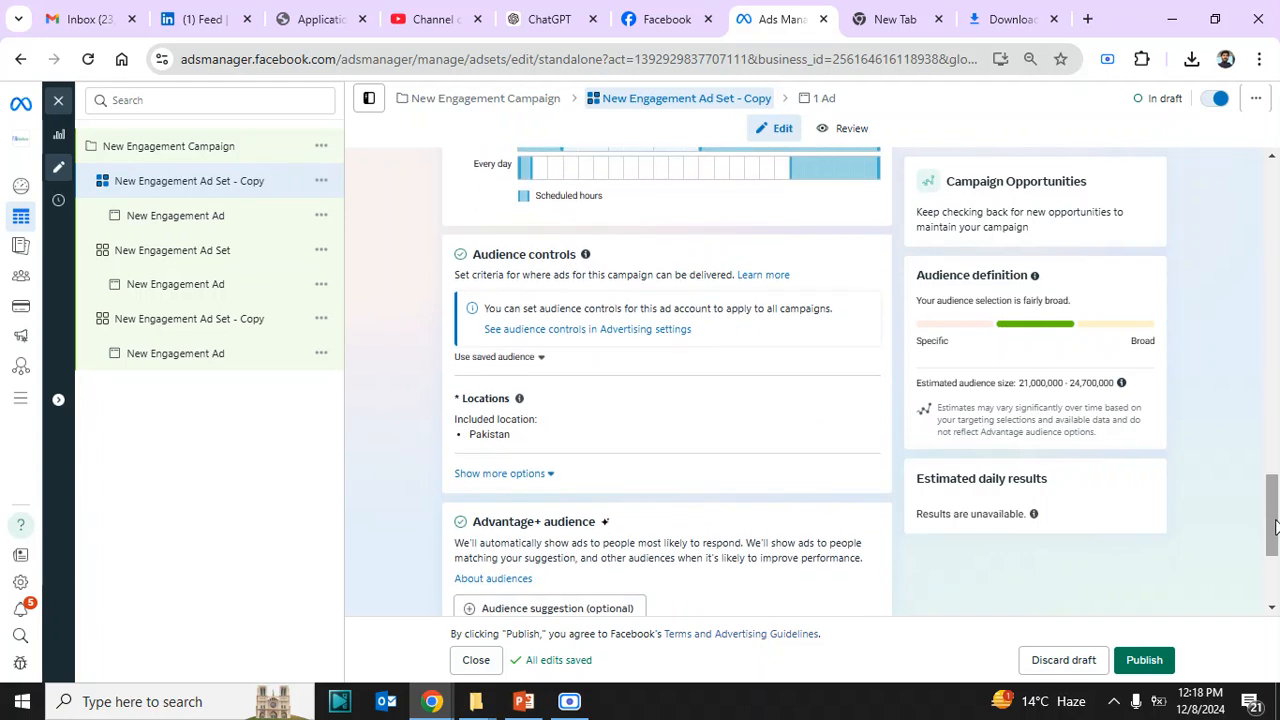
mouse_move(700, 431)
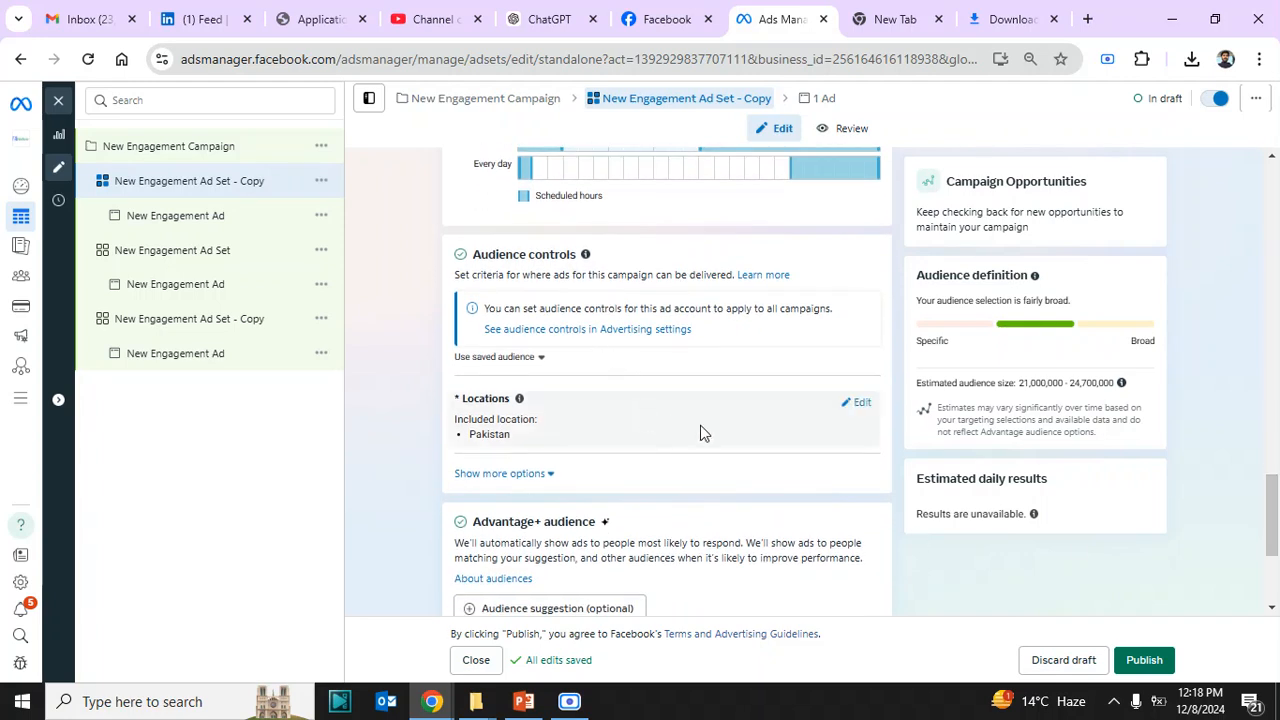
left_click(861, 405)
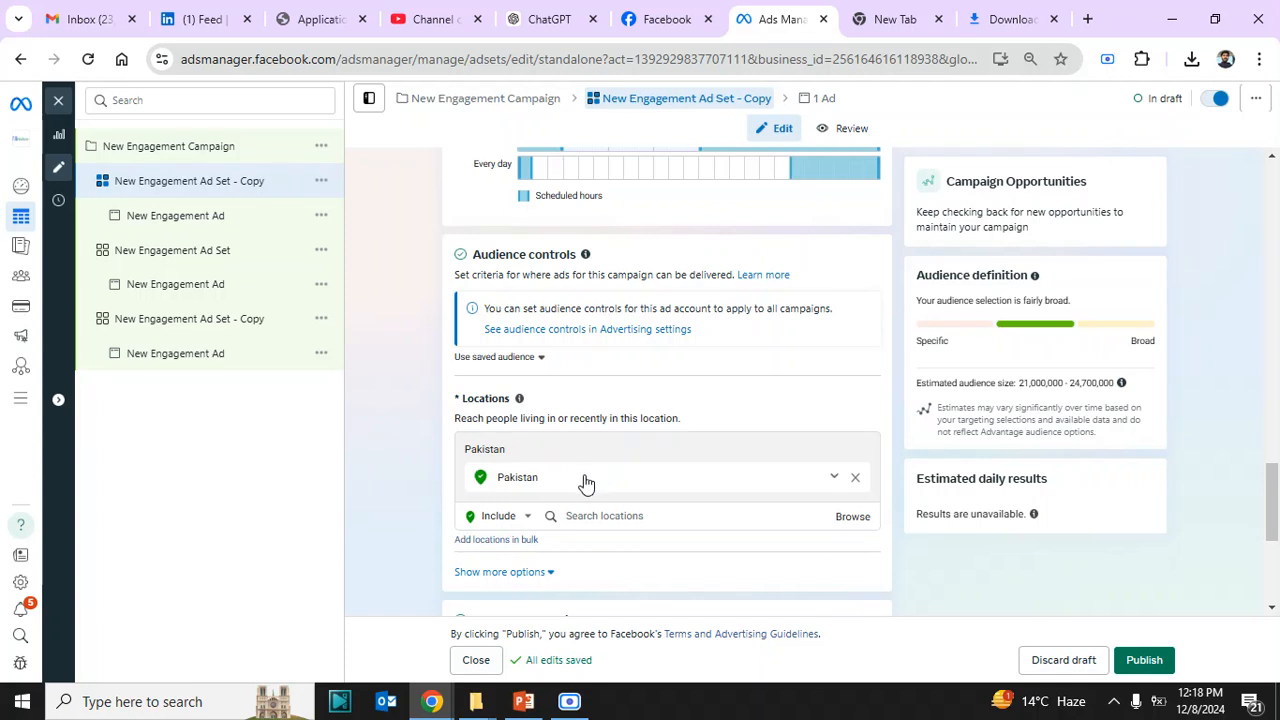
left_click(750, 517)
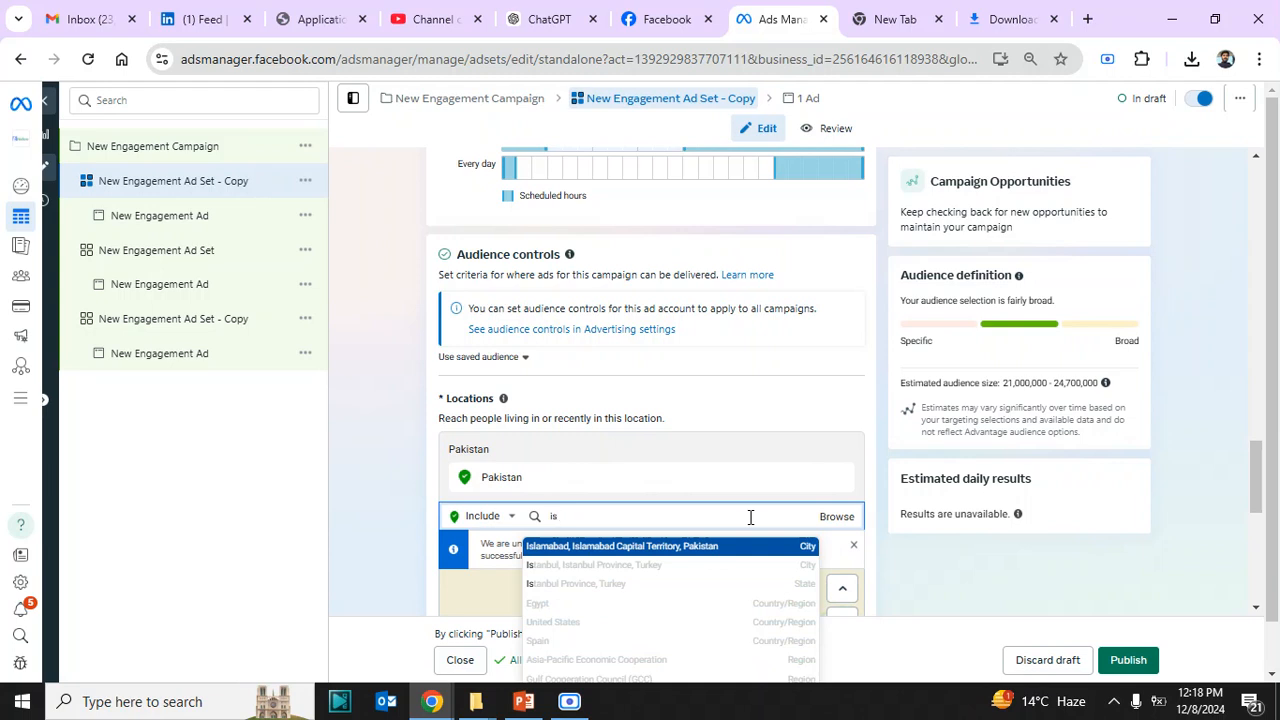
left_click(673, 550)
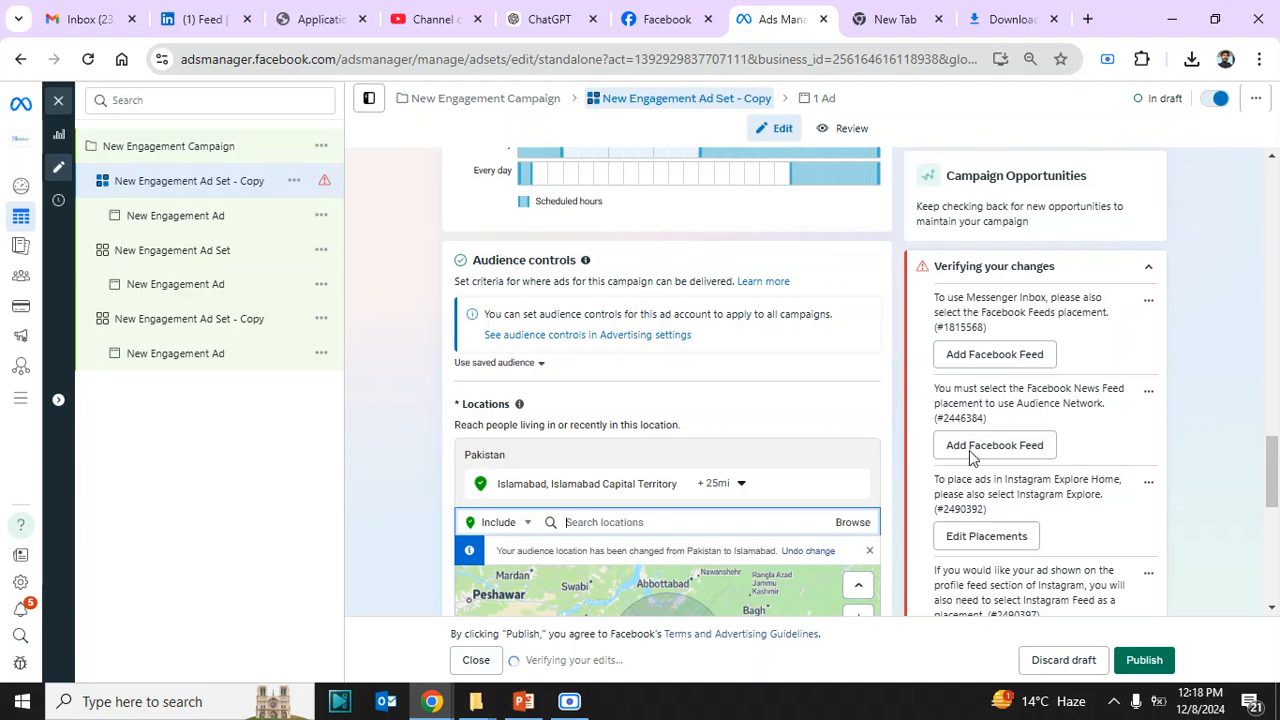
scroll(1272, 478, "down", 1)
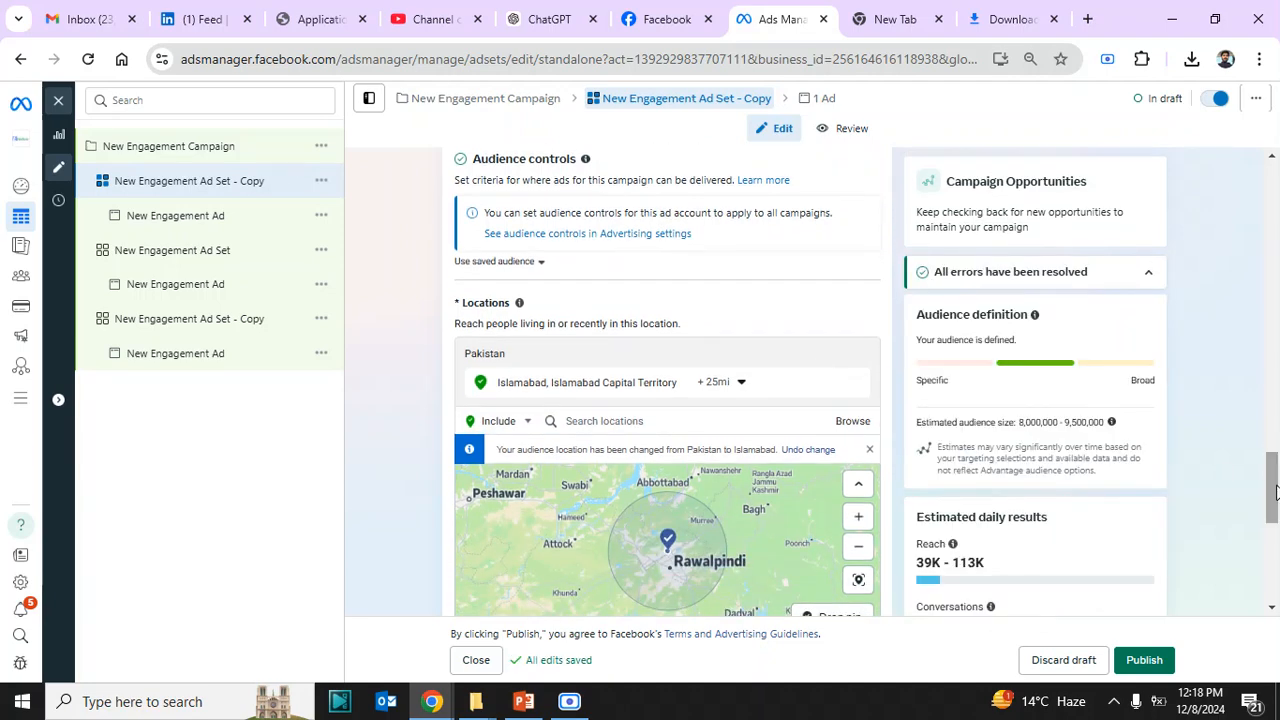
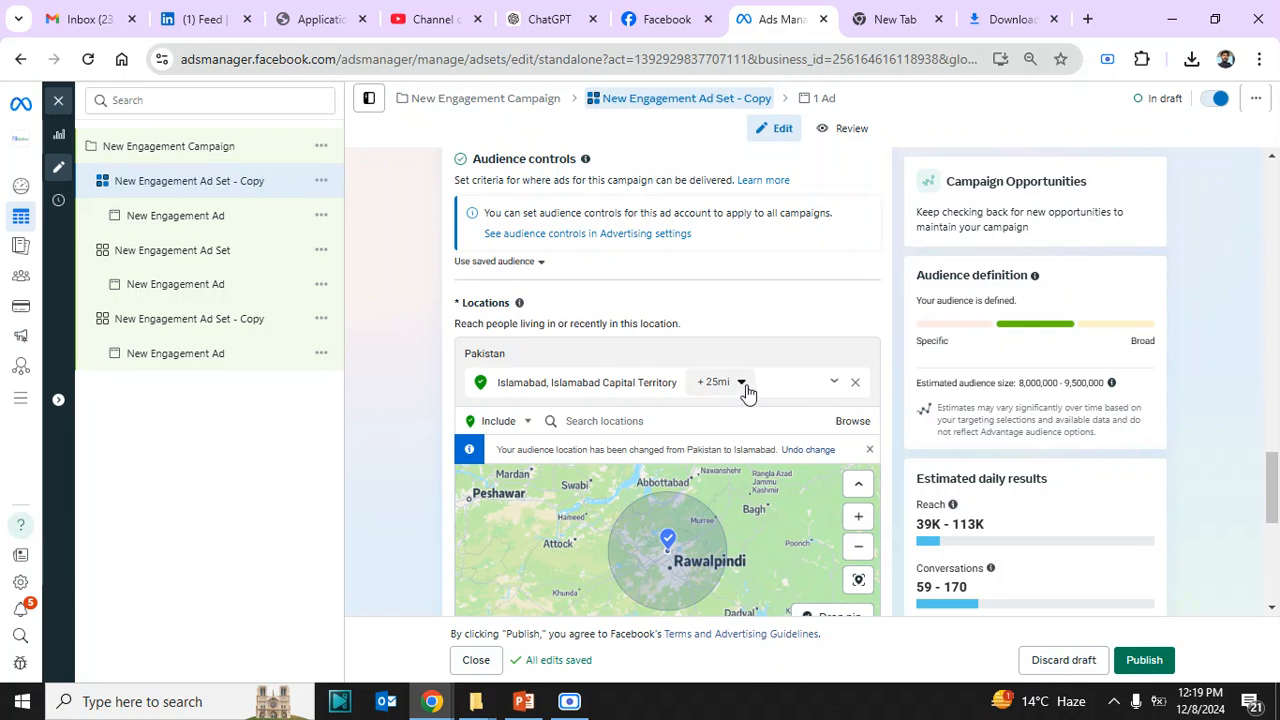
- Add the city of Lahore, Punjab, Pakistan to the included audience locations
left_click_drag(1271, 486, 1272, 510)
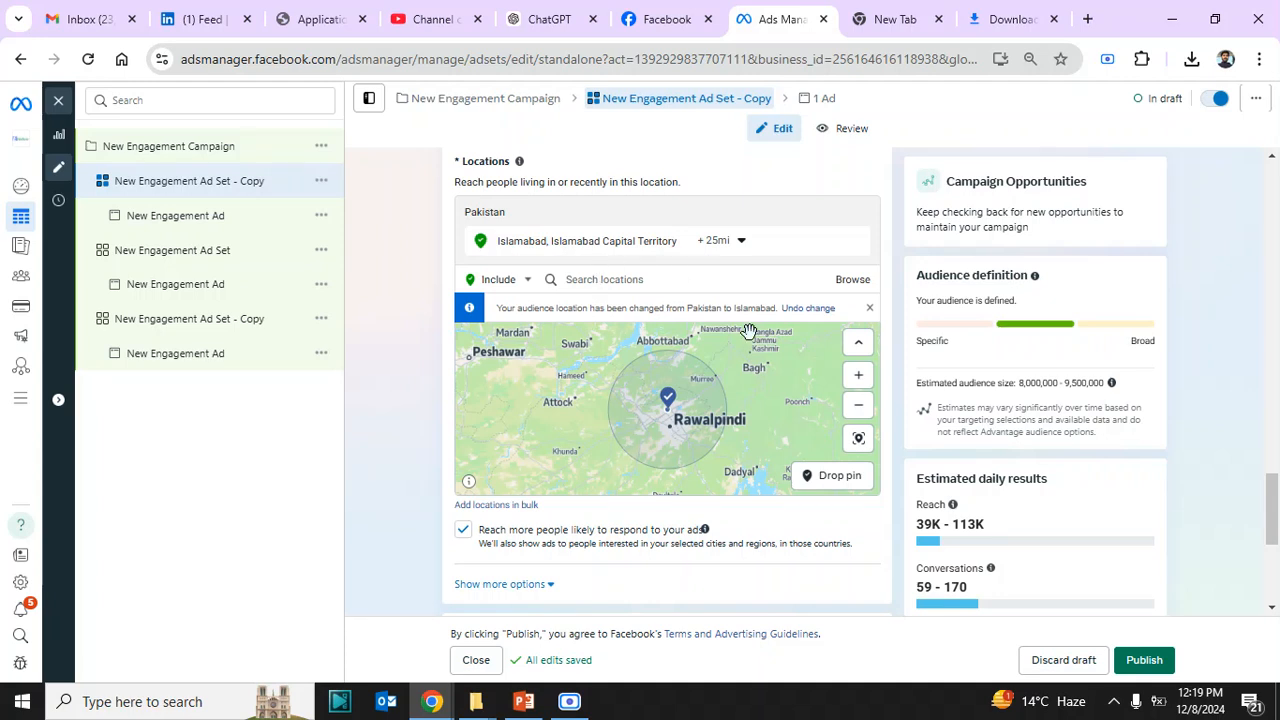
left_click(670, 282)
type("l")
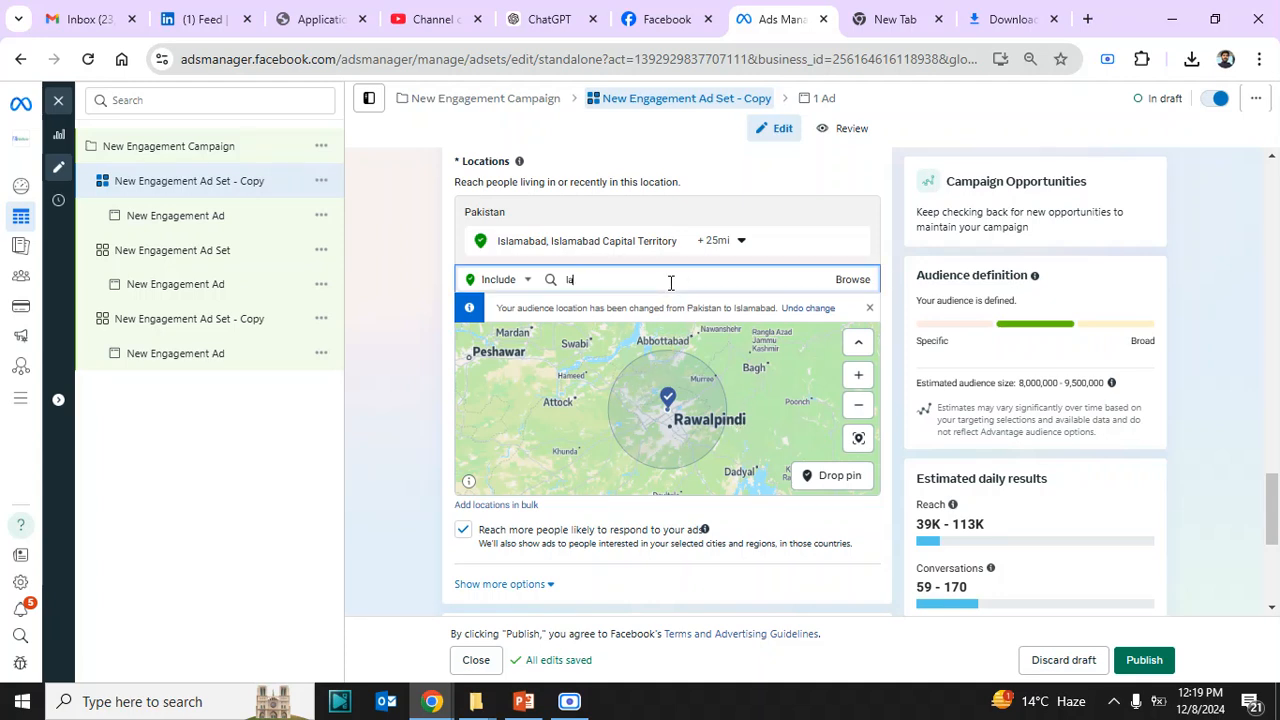
type("a")
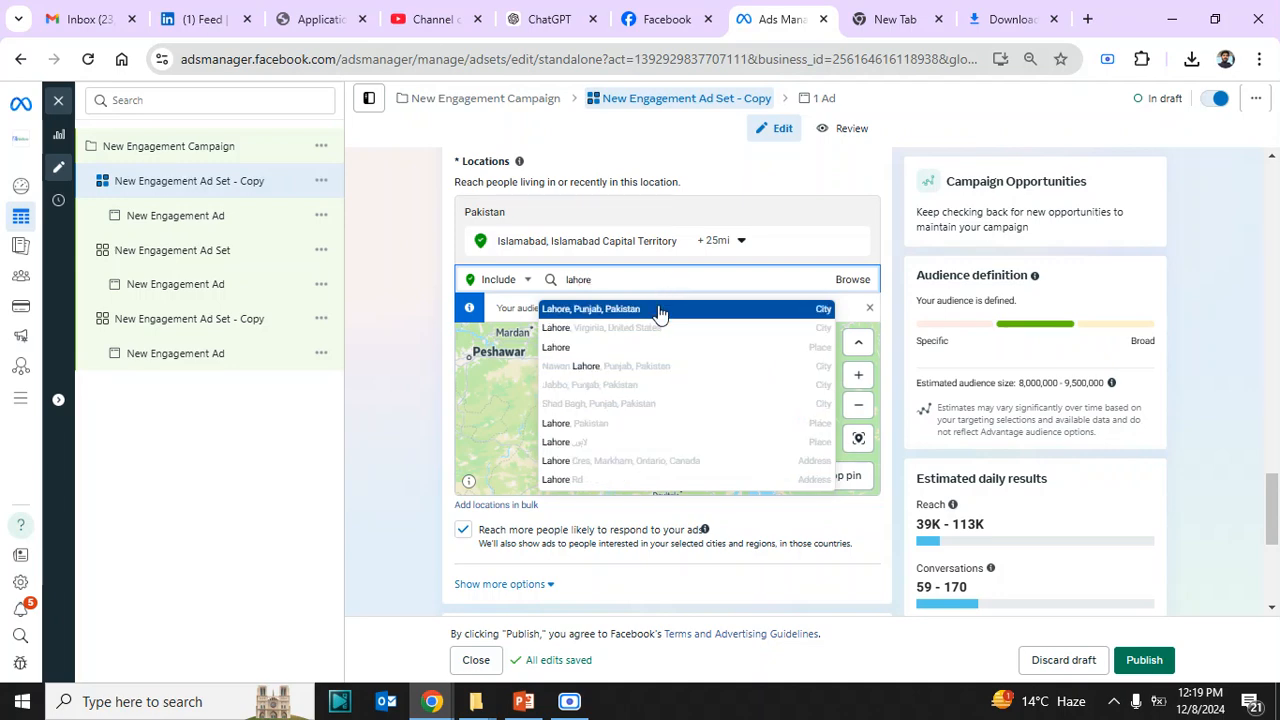
left_click(659, 310)
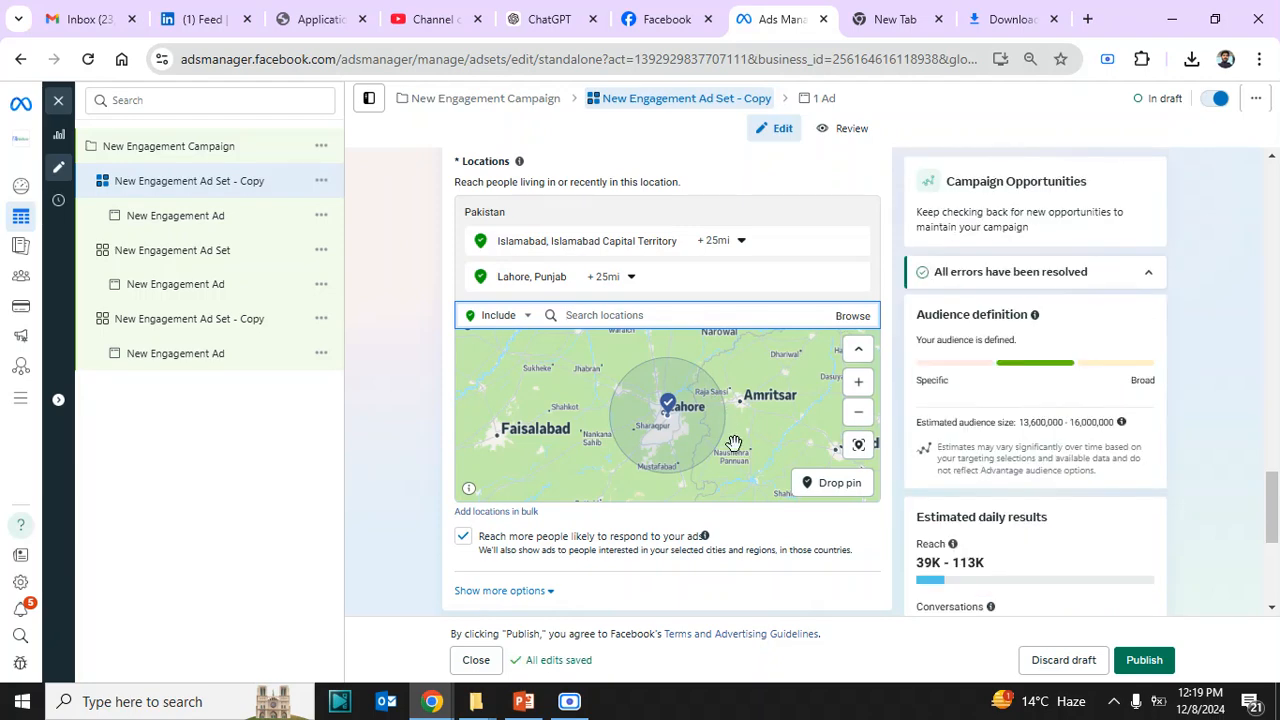
- Set the targeting radius around Lahore to 10 mi
left_click(858, 384)
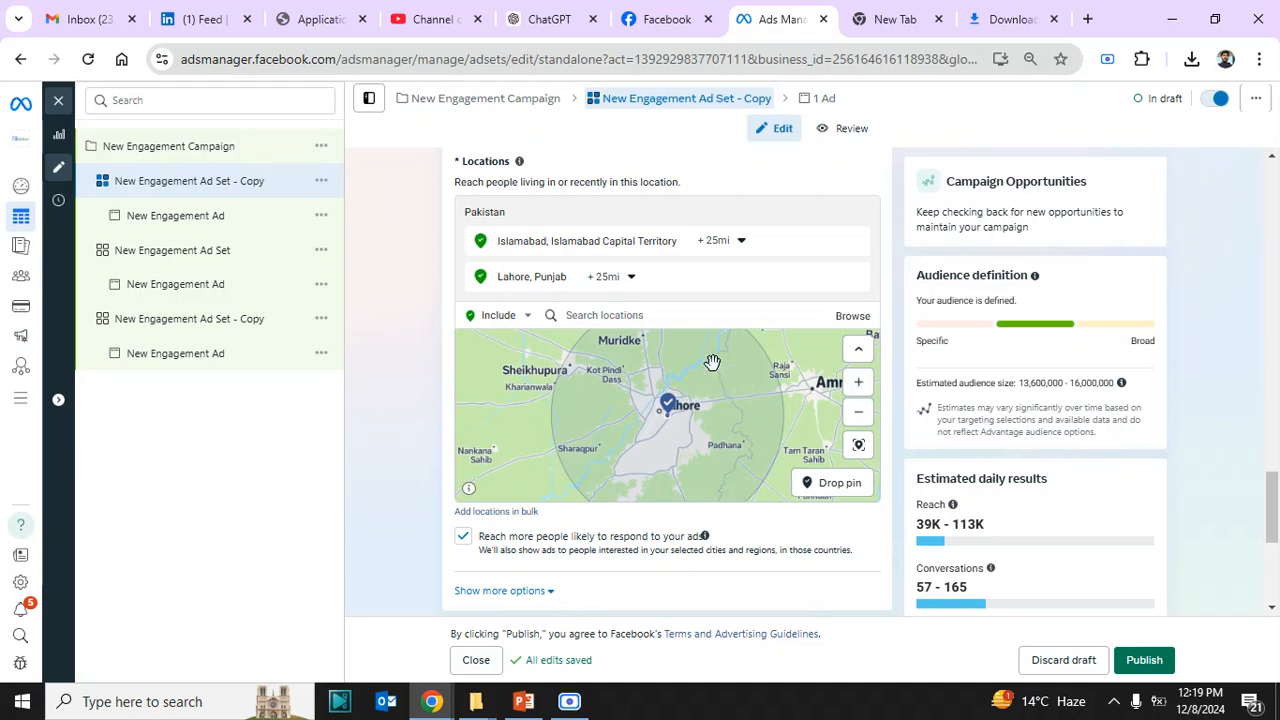
left_click(636, 284)
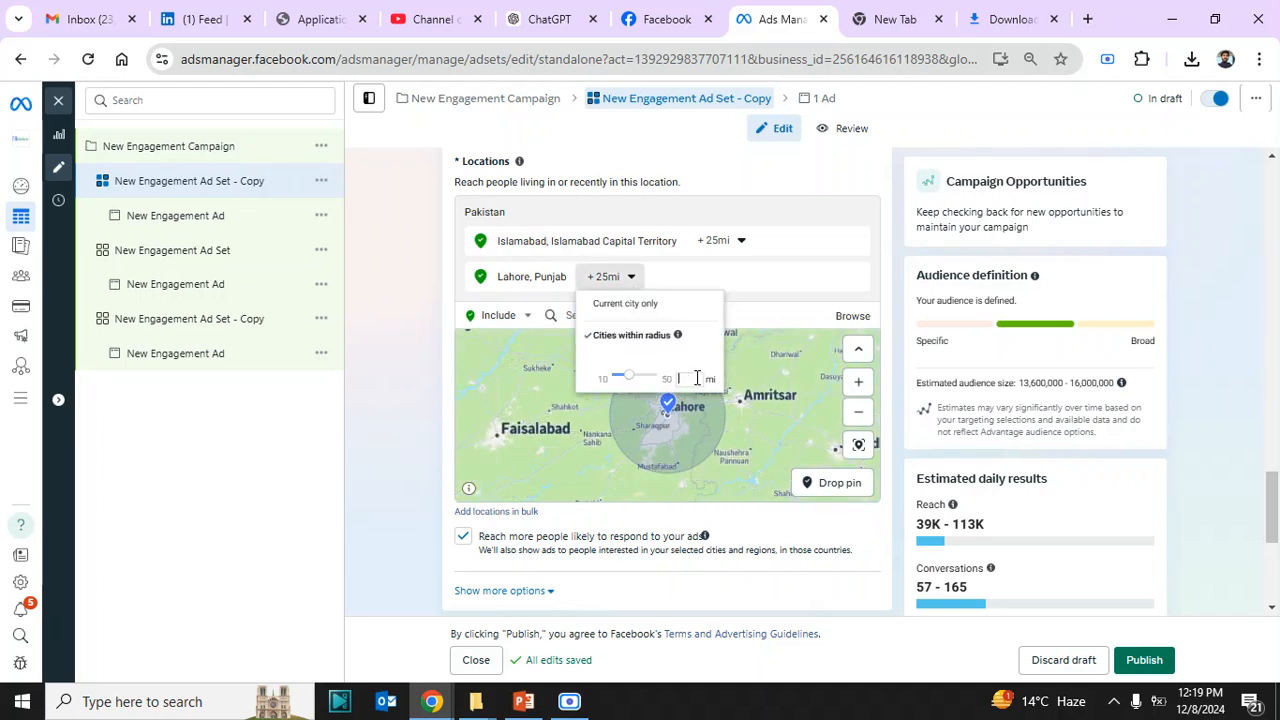
type("10")
left_click(594, 417)
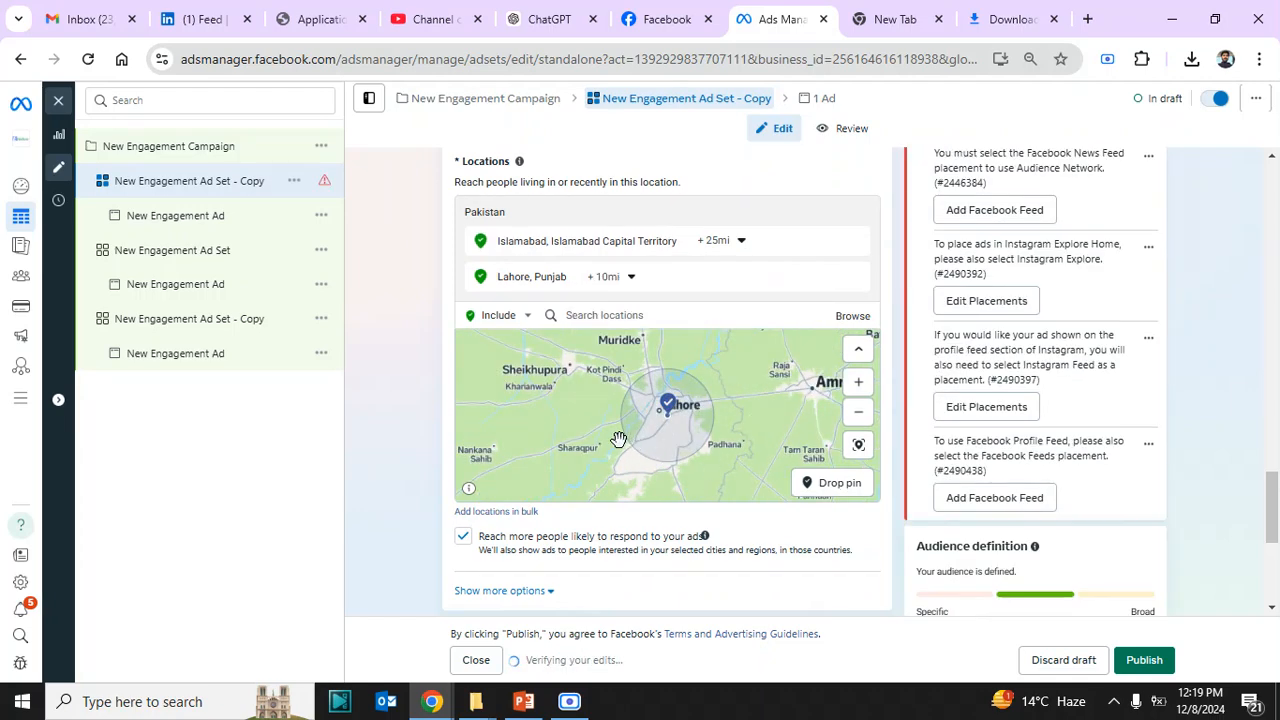
- Set the targeting radius around Islamabad to 15 mi and check its coverage on the map
left_click(570, 250)
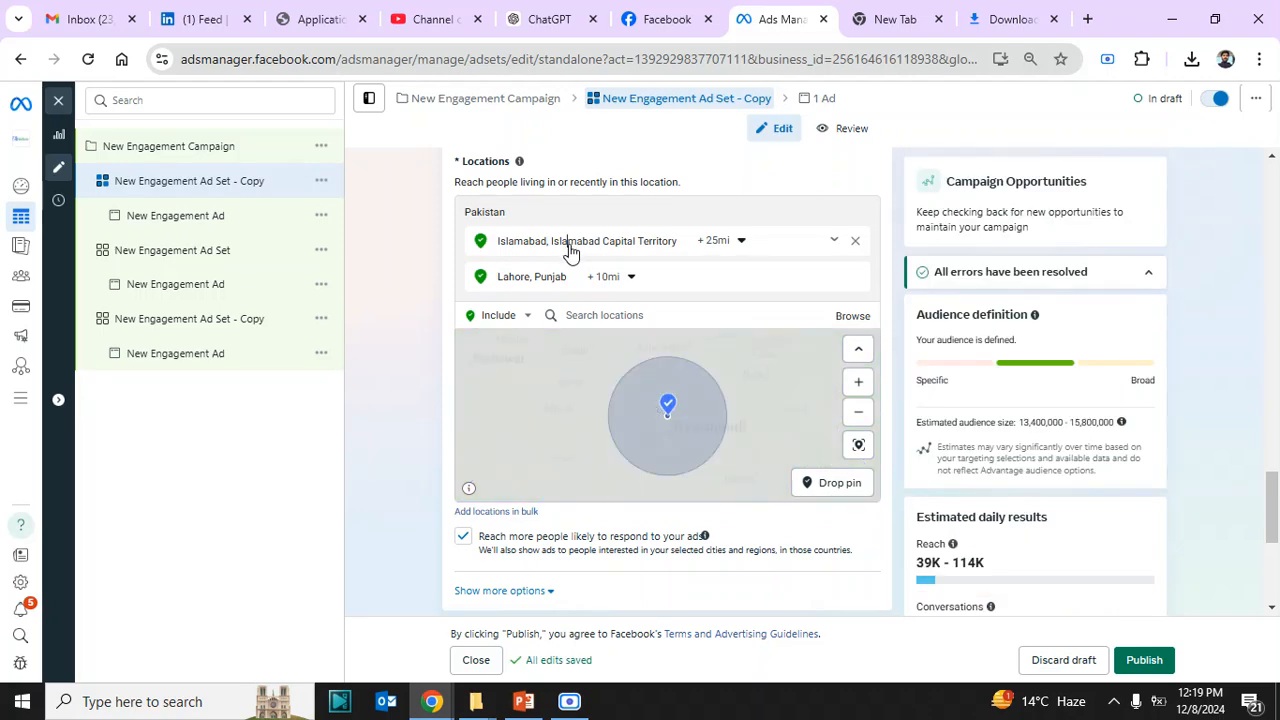
left_click(858, 382)
left_click(858, 382)
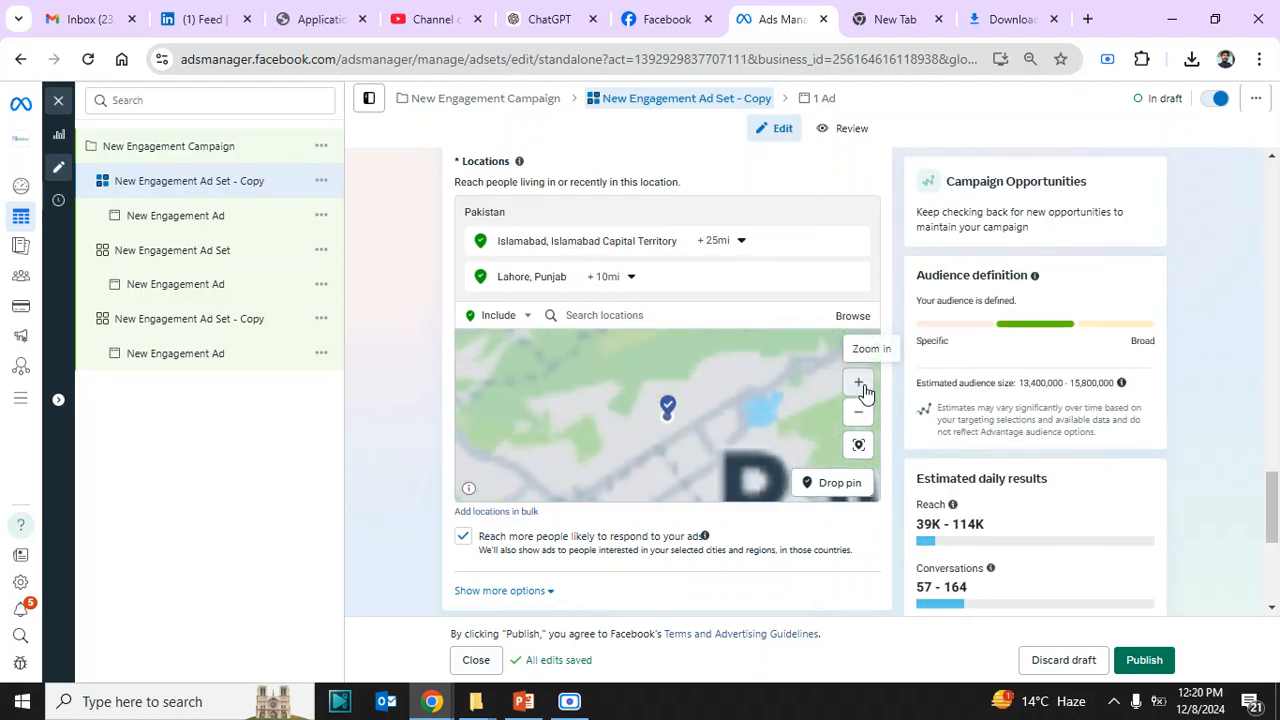
left_click(721, 243)
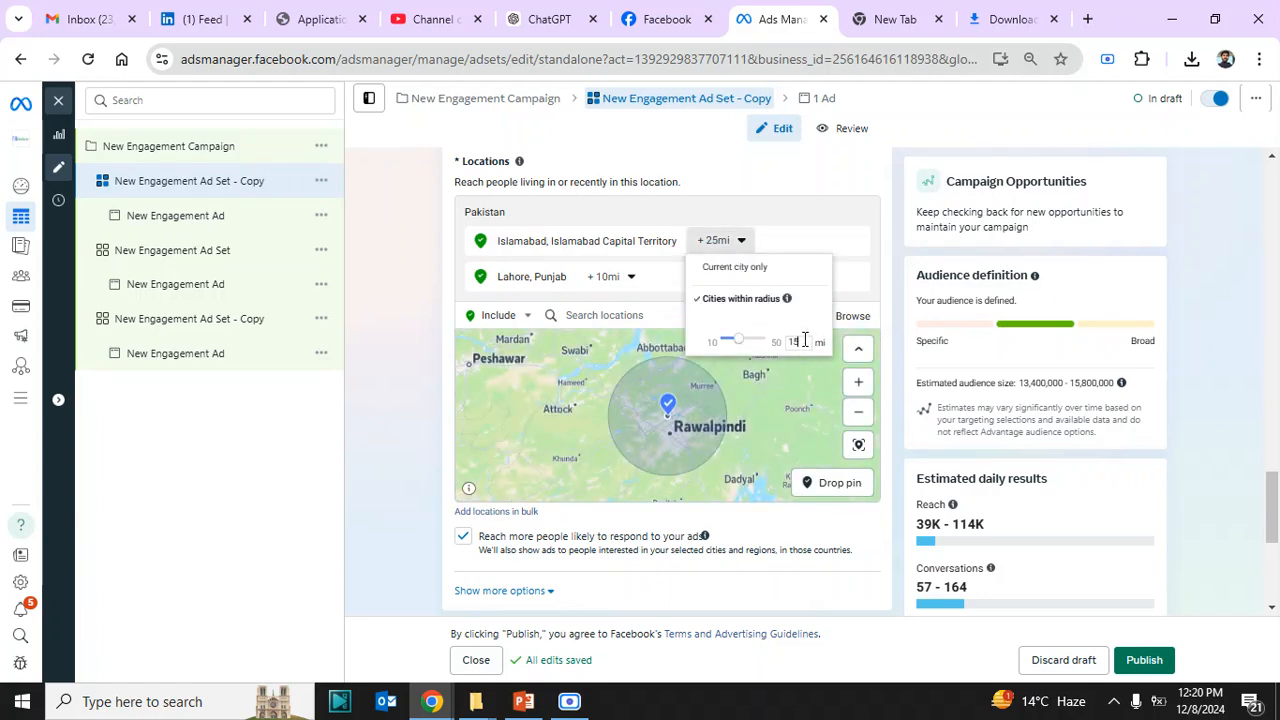
left_click(732, 422)
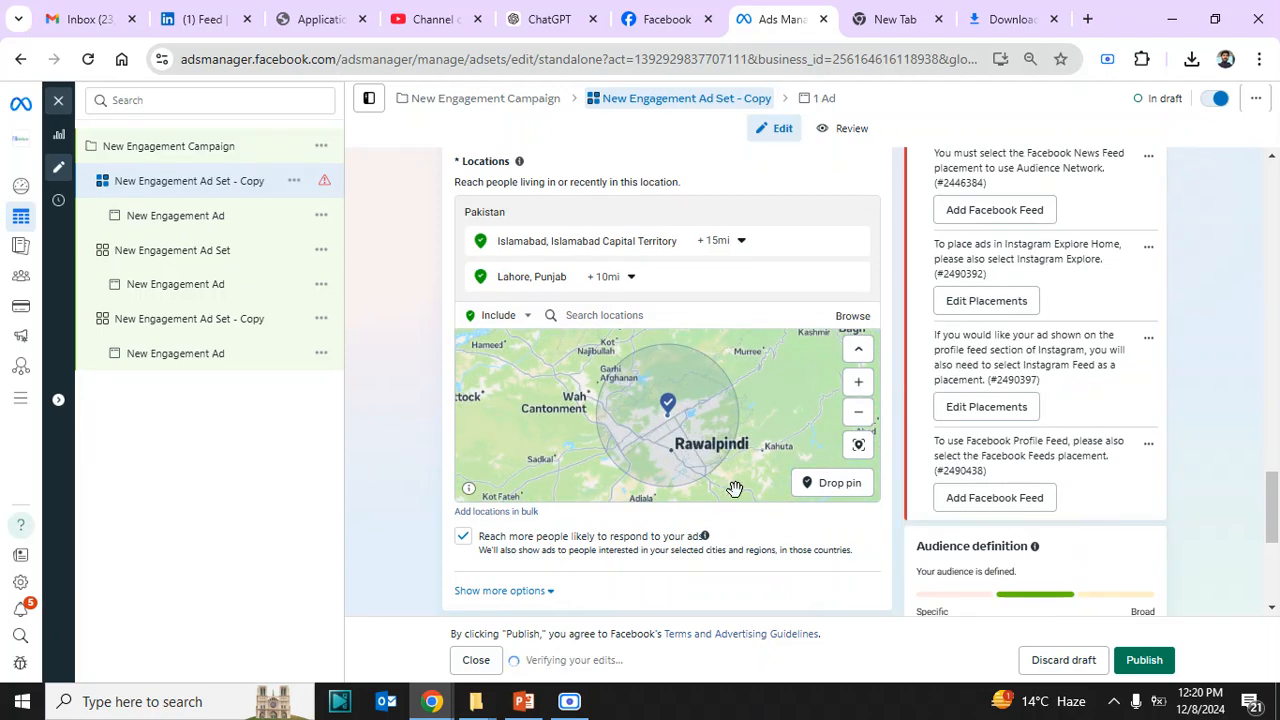
left_click(857, 388)
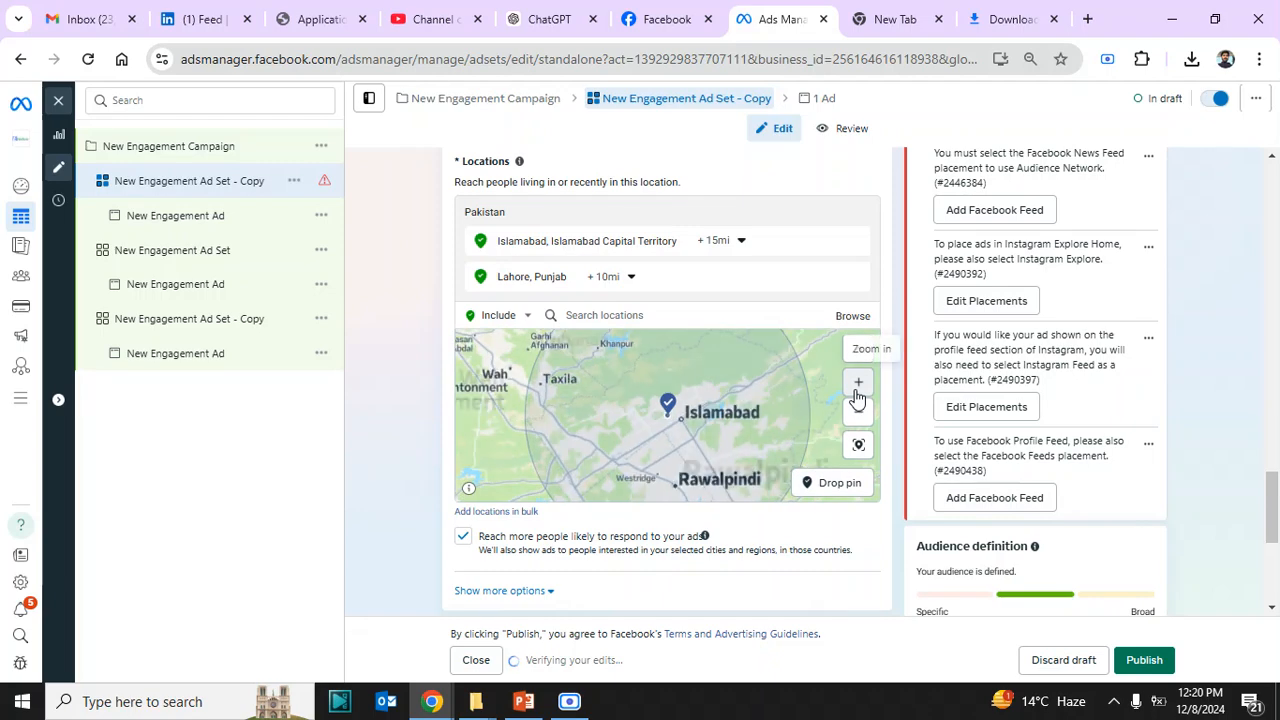
left_click_drag(735, 425, 692, 370)
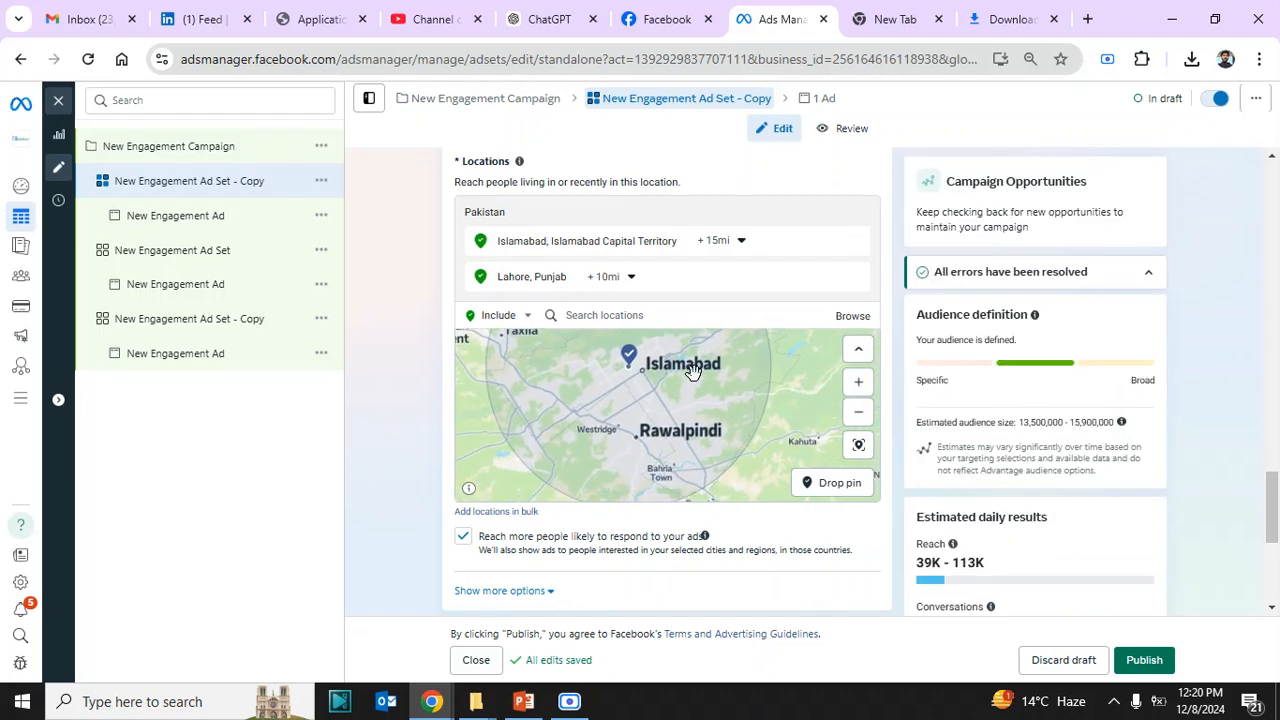
- Drop a location pin on the map near Westridge, west of Rawalpindi, at about (33.61, 72.98)
left_click(858, 445)
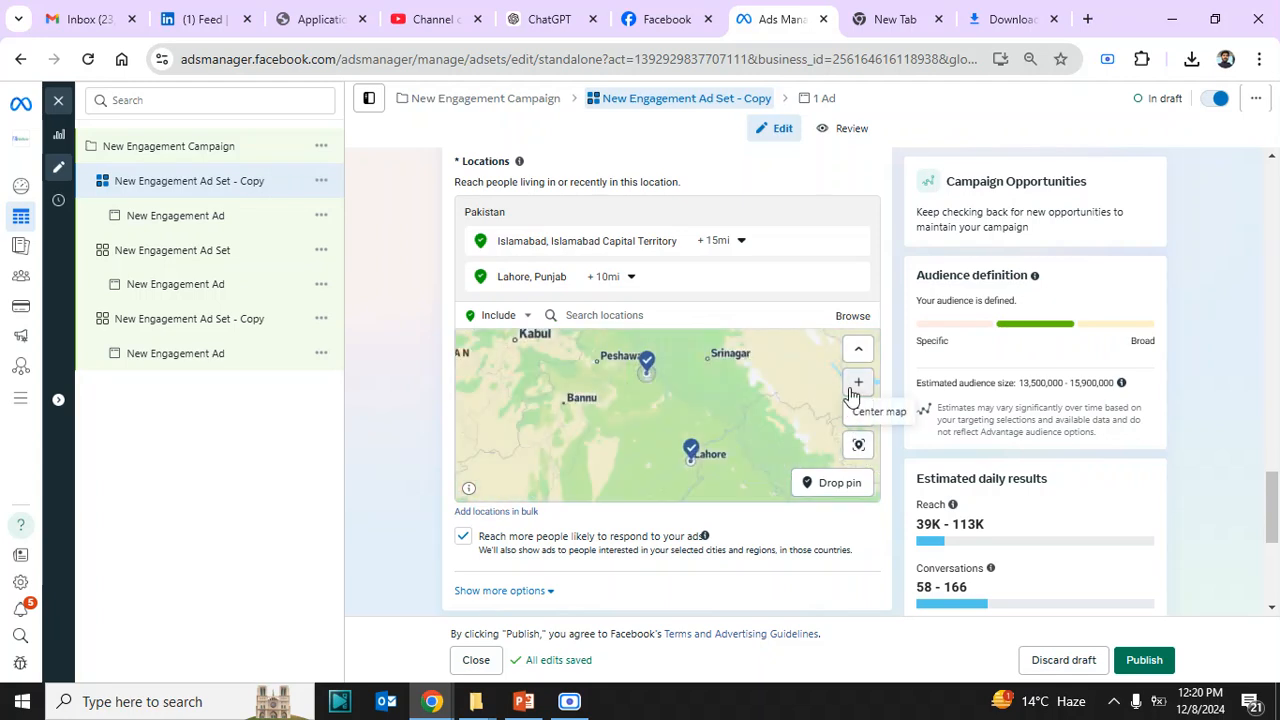
left_click(858, 388)
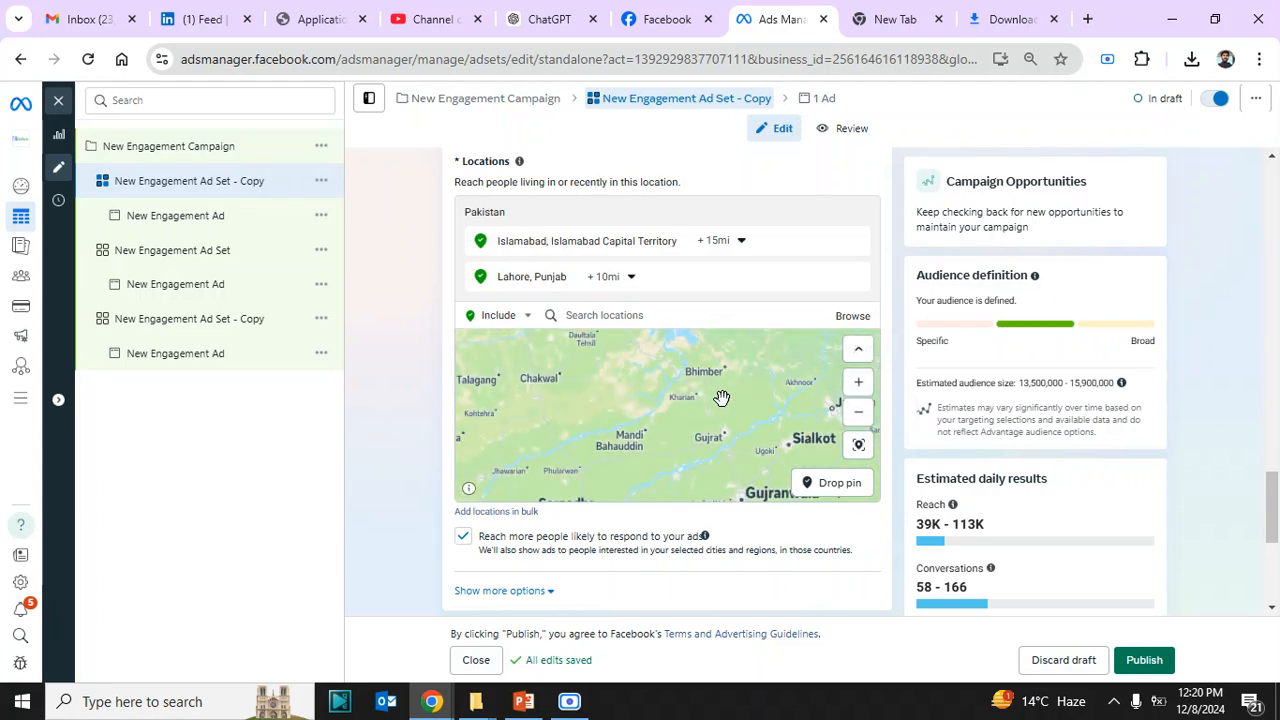
left_click_drag(721, 398, 728, 465)
left_click(553, 249)
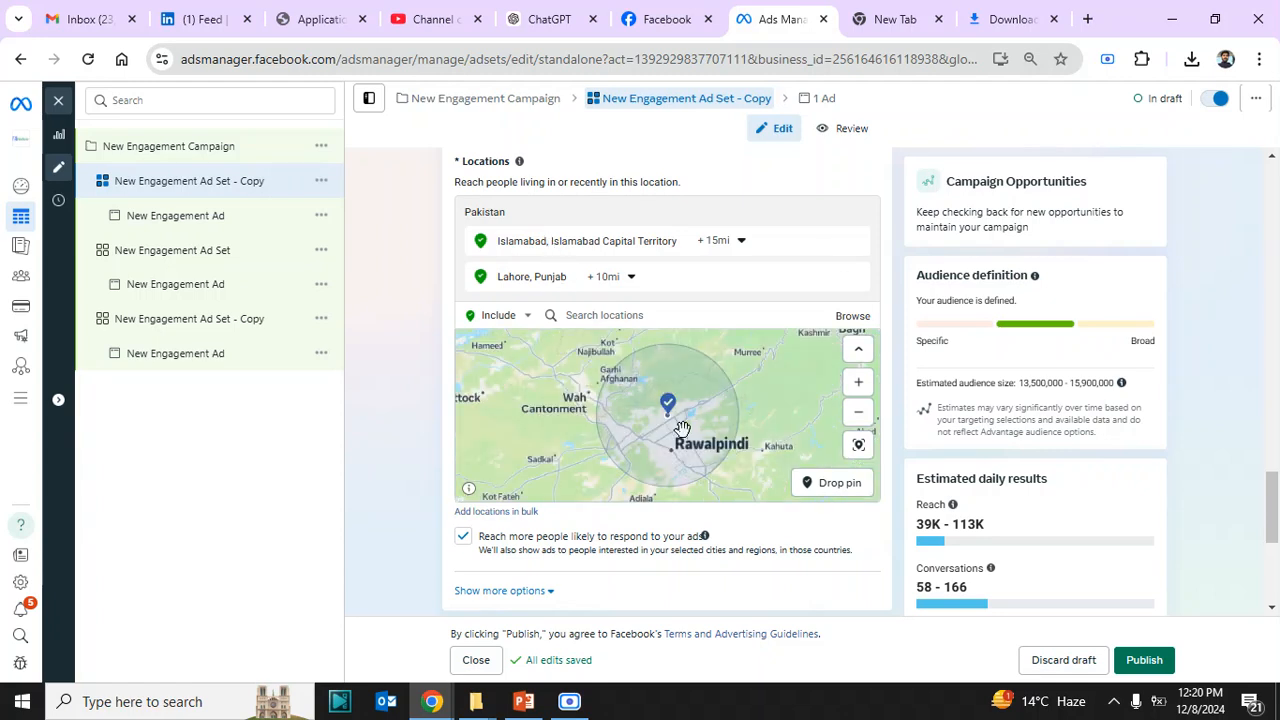
left_click(858, 386)
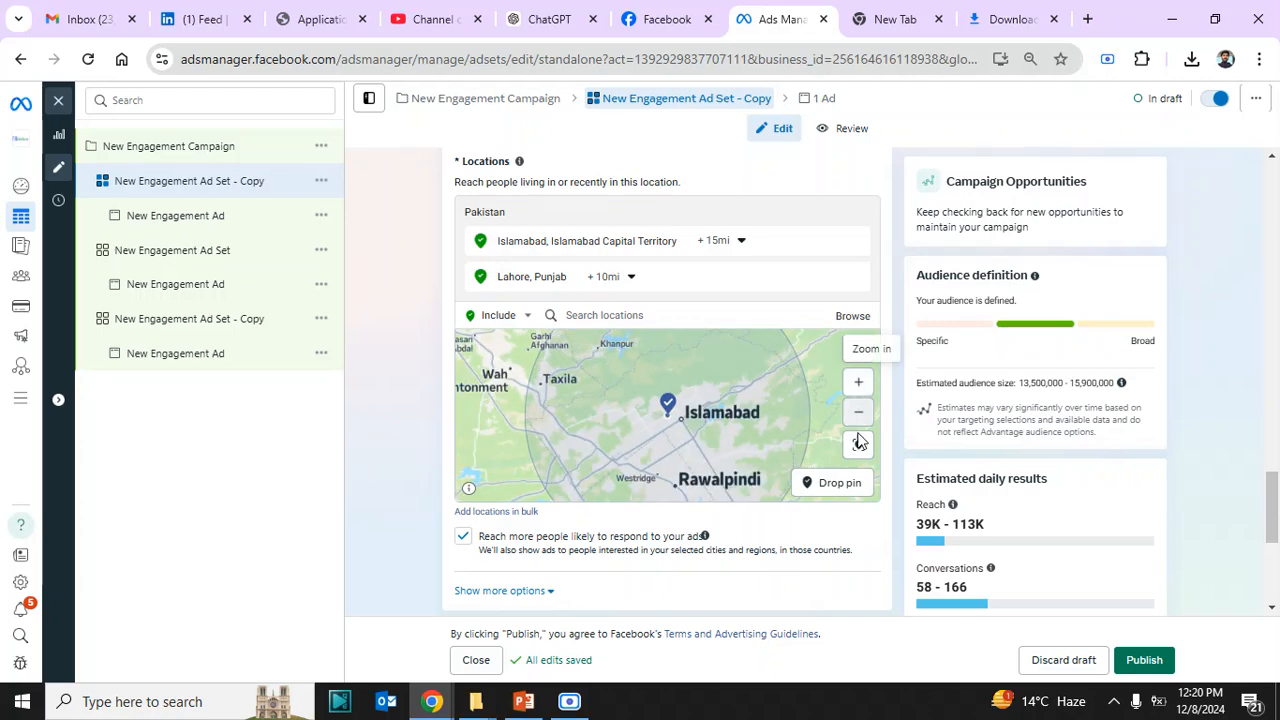
left_click(853, 484)
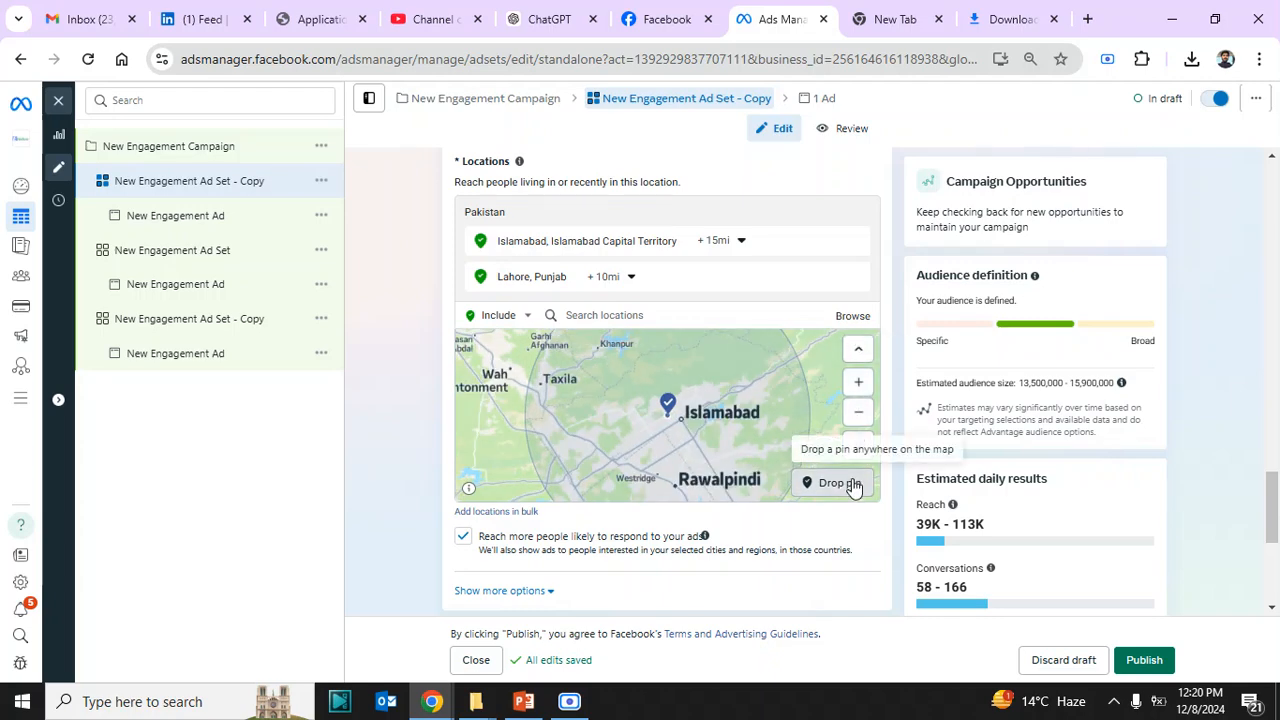
left_click(637, 472)
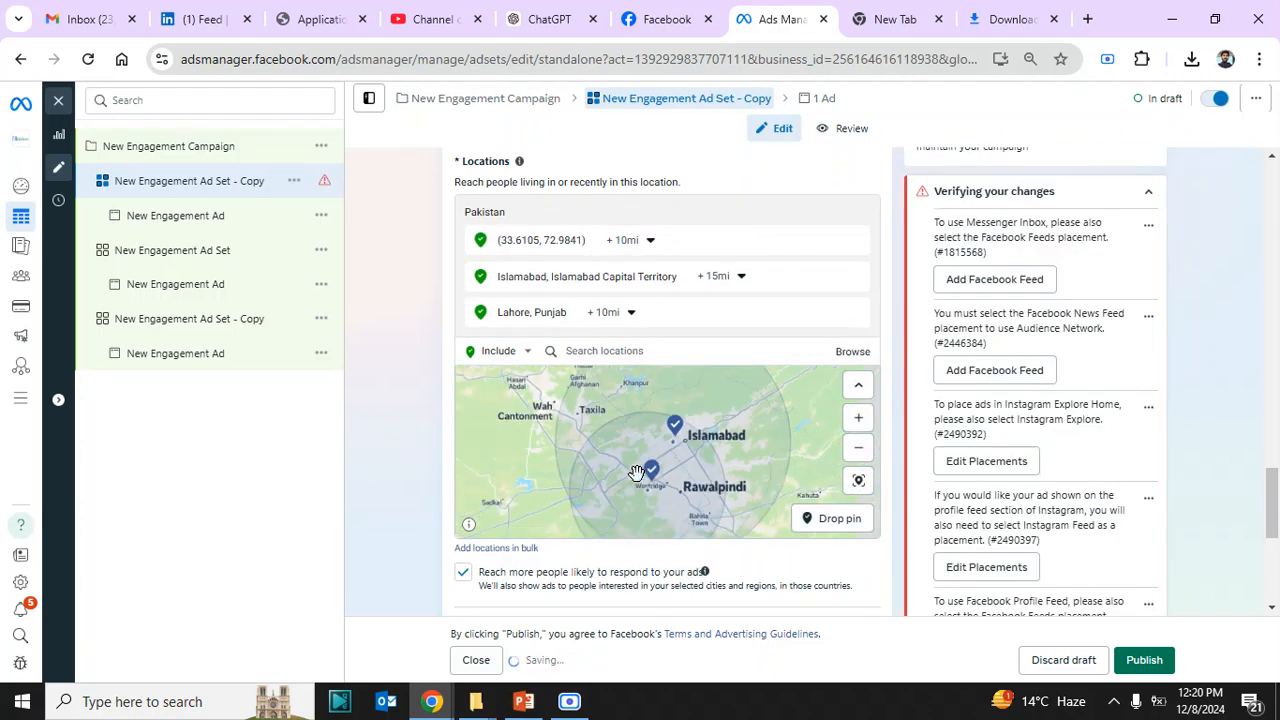
- Set the radius of the dropped pin near Westridge to 1 mi and exclude that location from the audience
left_click(649, 242)
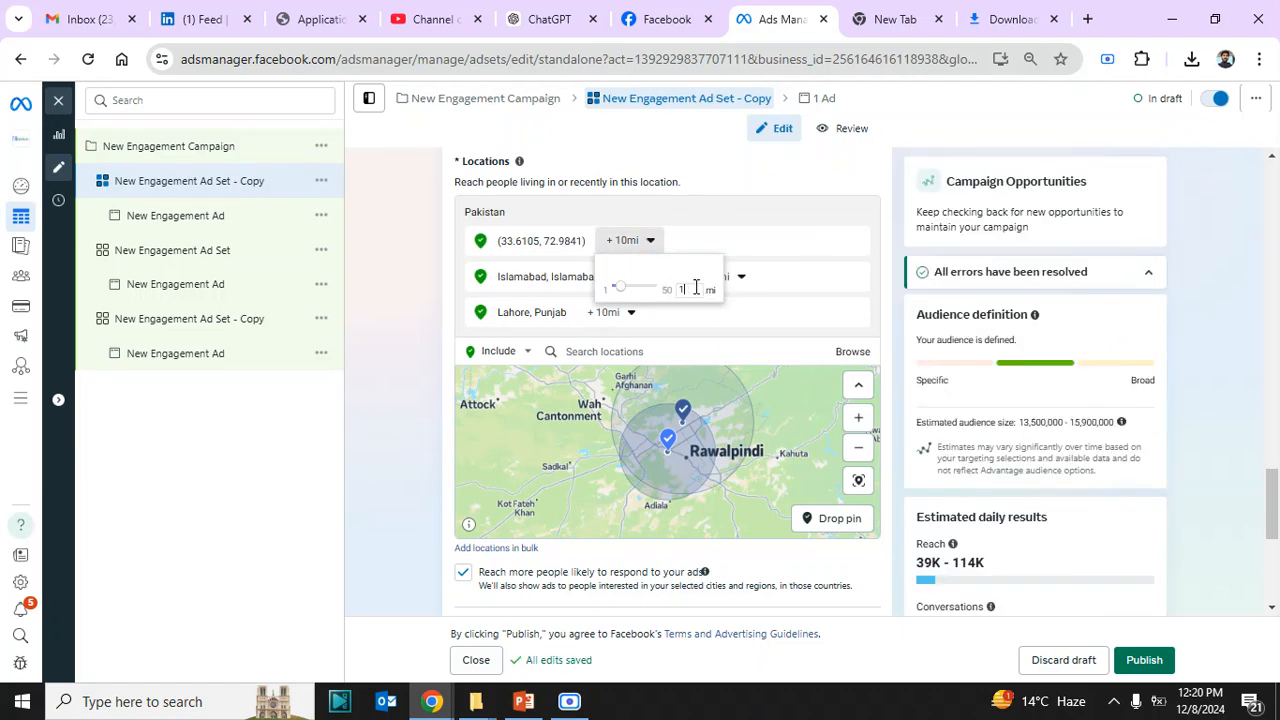
key("Return")
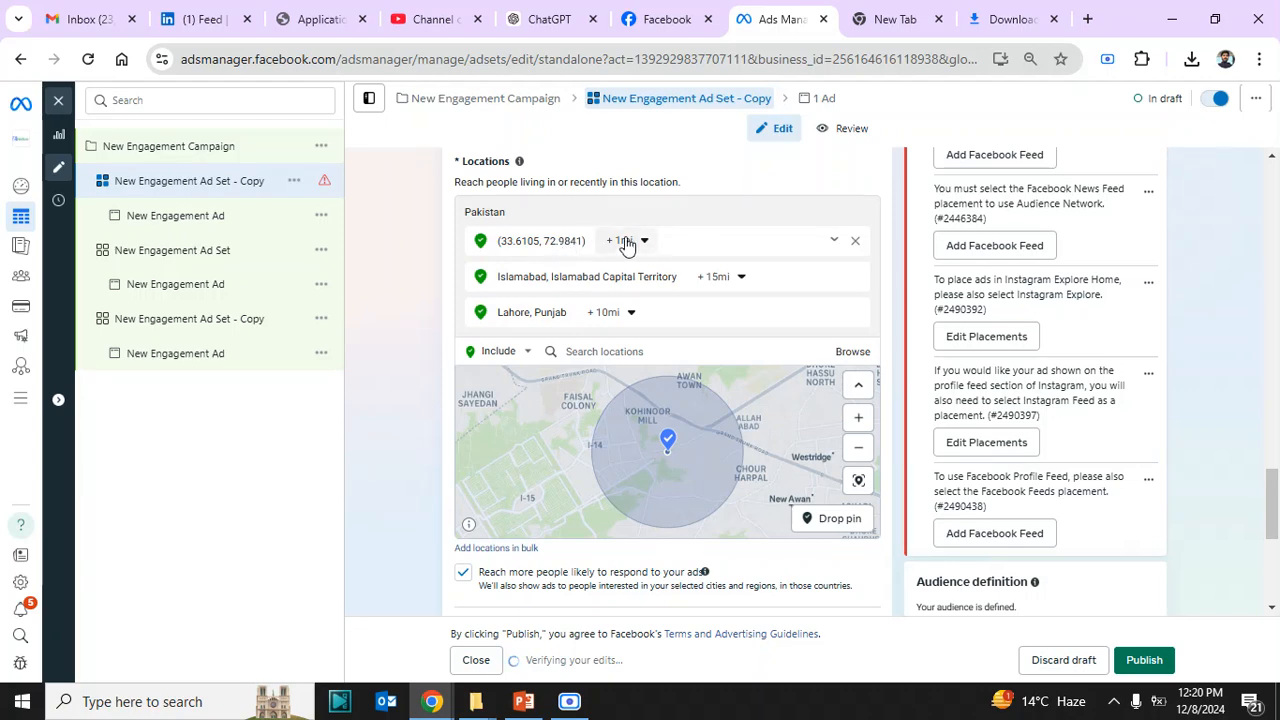
left_click(834, 241)
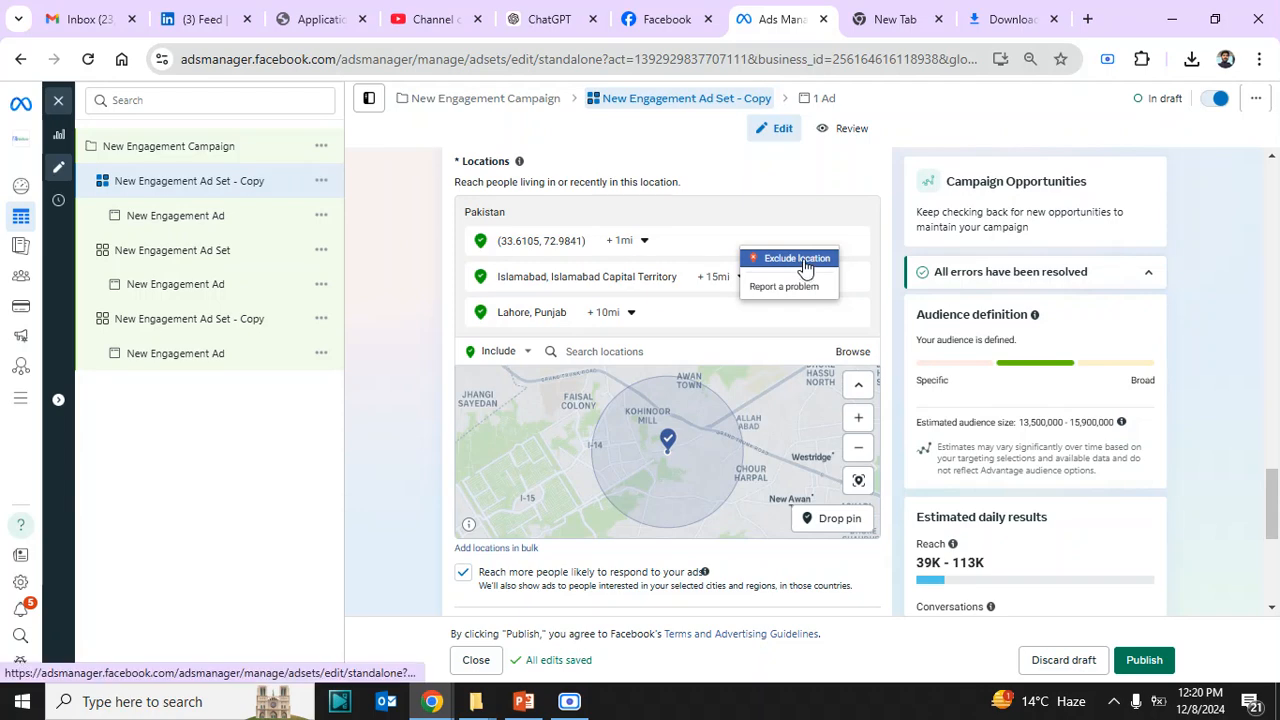
left_click(797, 258)
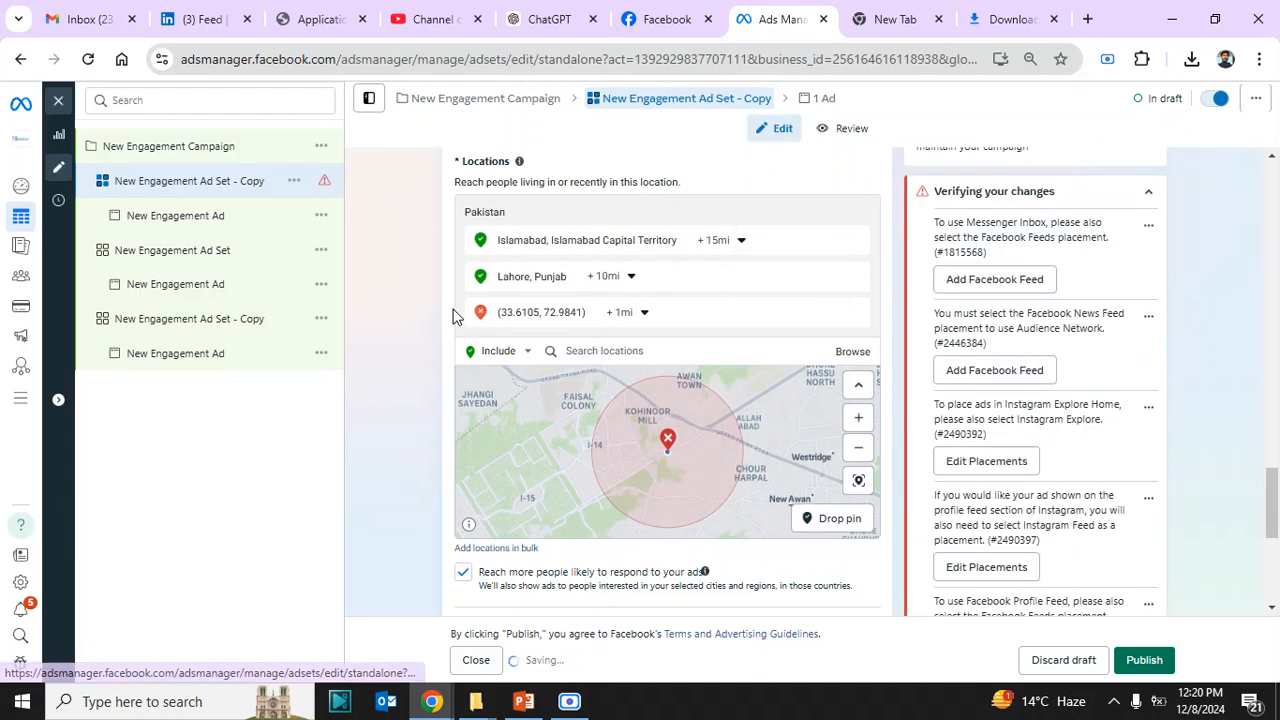
left_click(859, 460)
left_click(859, 460)
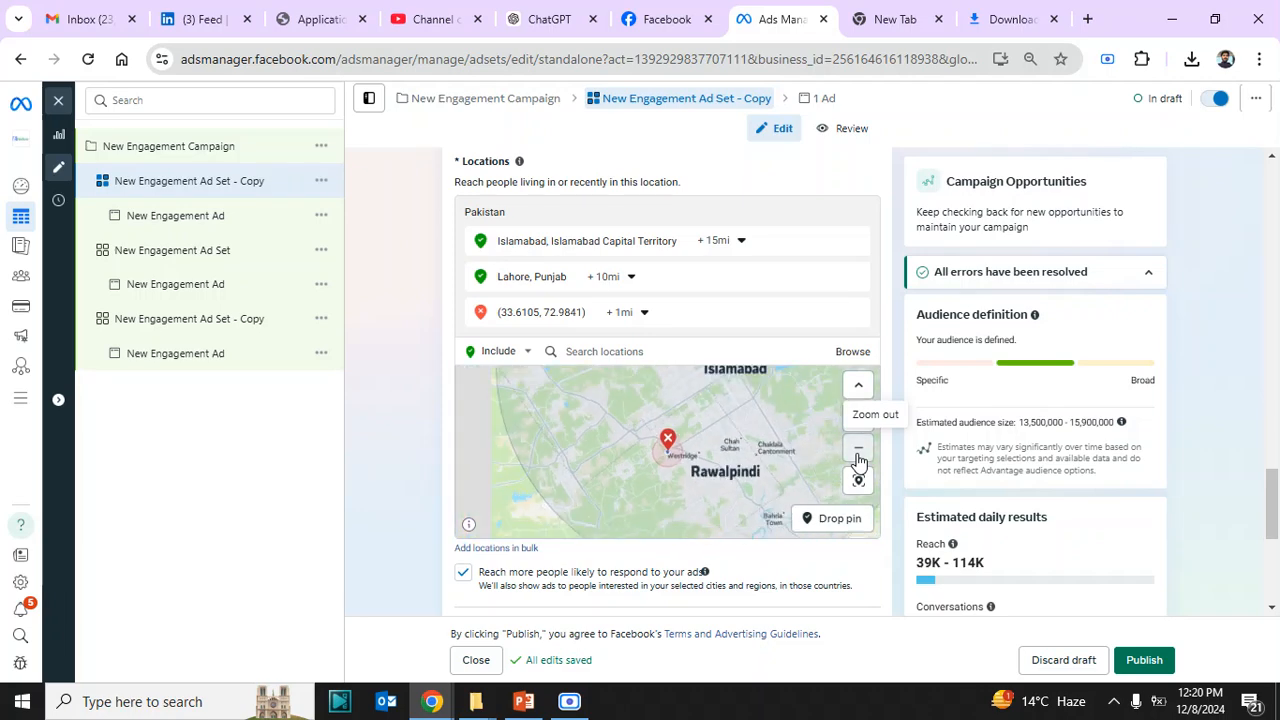
left_click(859, 460)
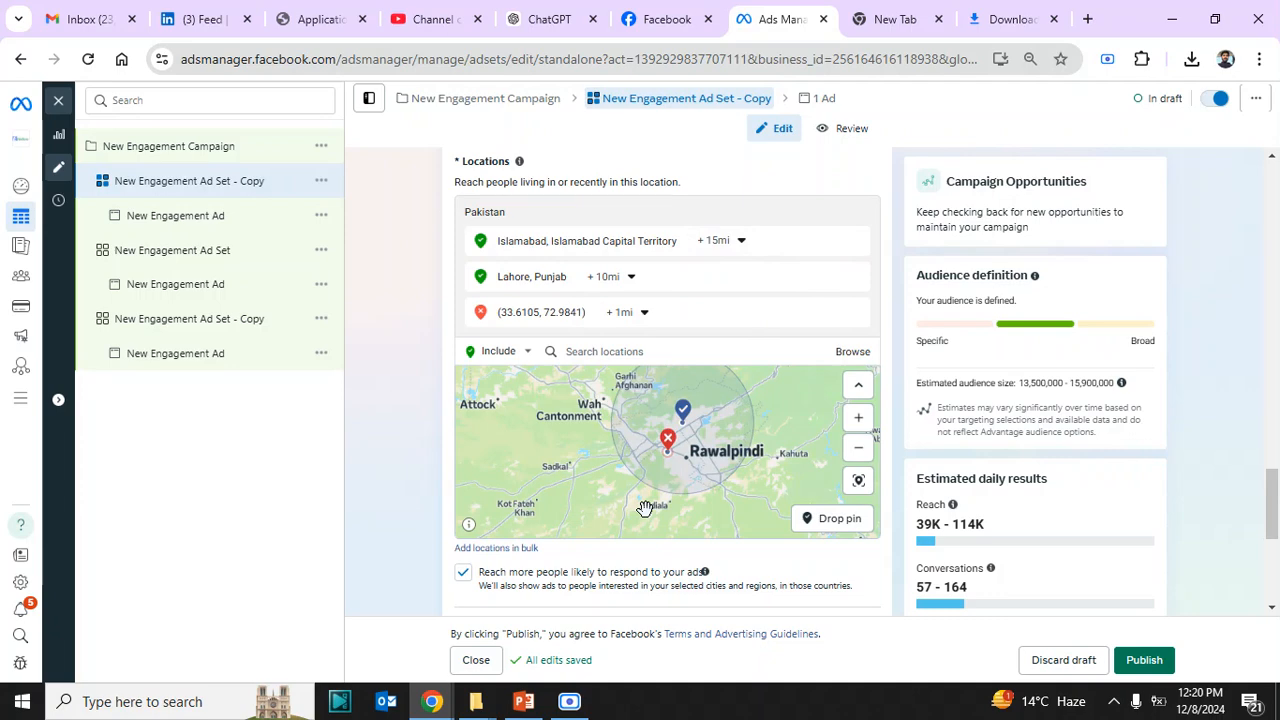
- Turn off reaching more people likely to respond to the ads and switch the ad set to the original audience options
left_click(463, 573)
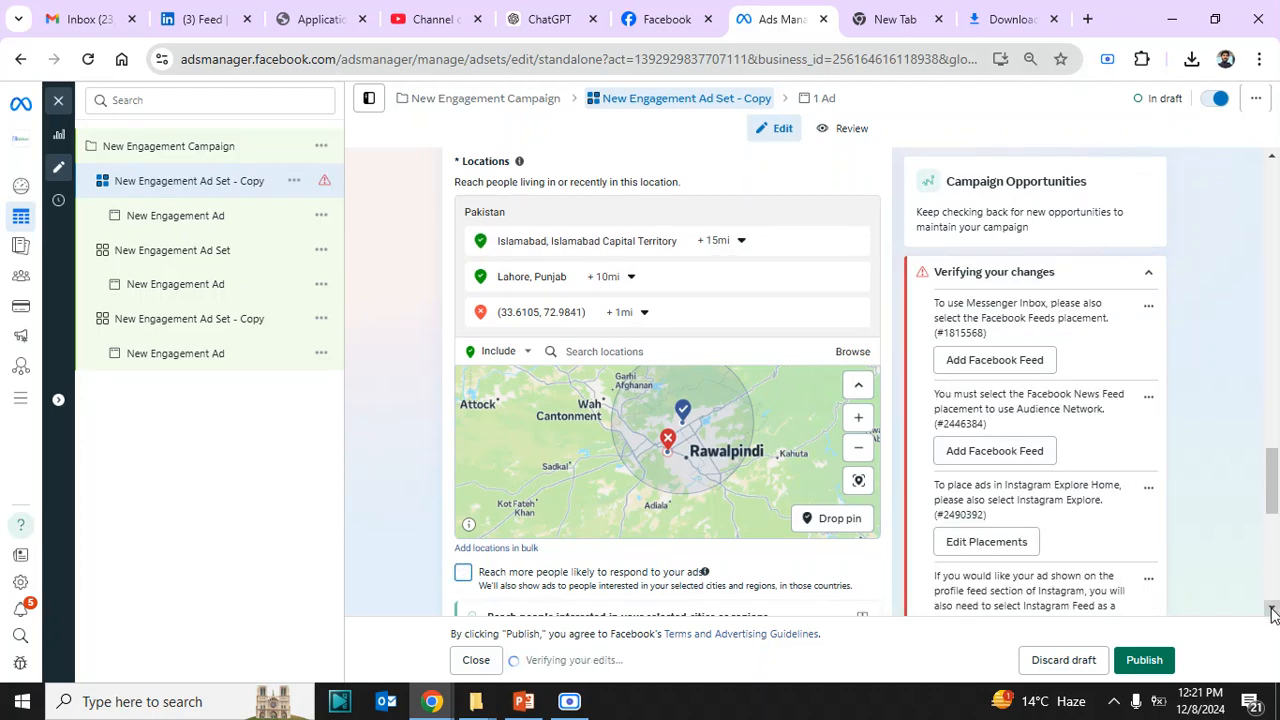
scroll(1272, 612, "down", 5)
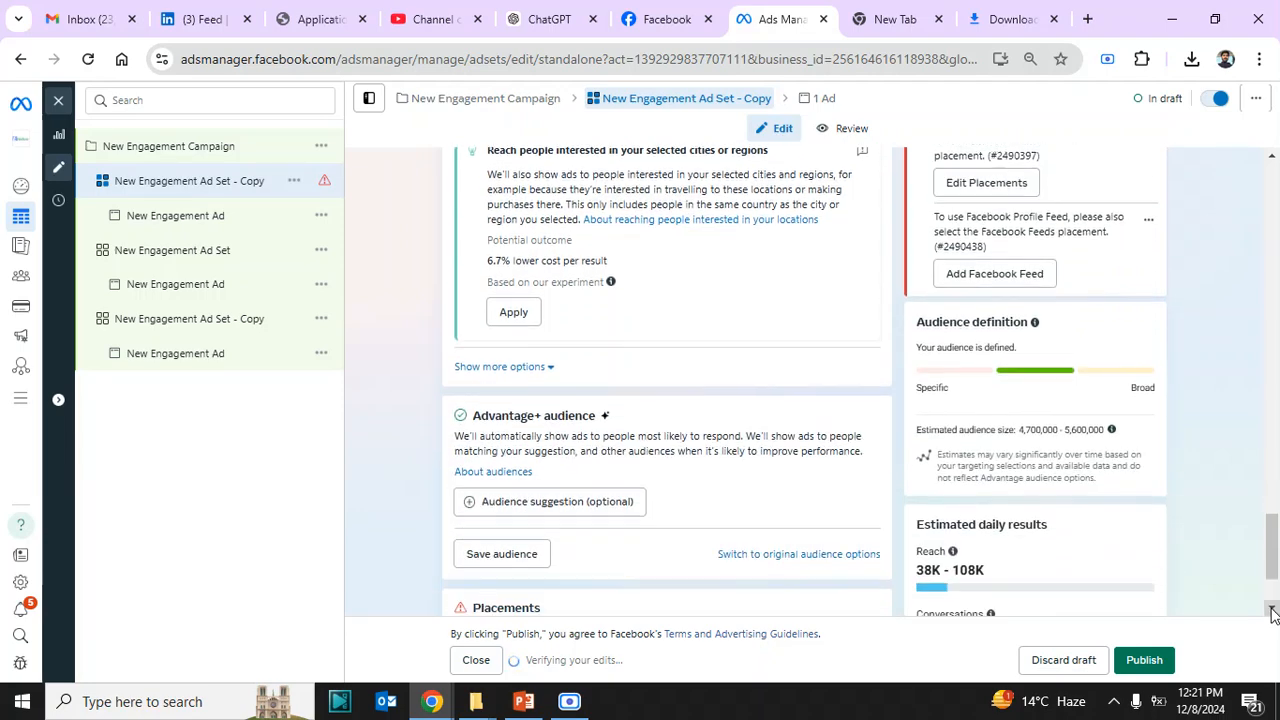
scroll(1272, 612, "down", 2)
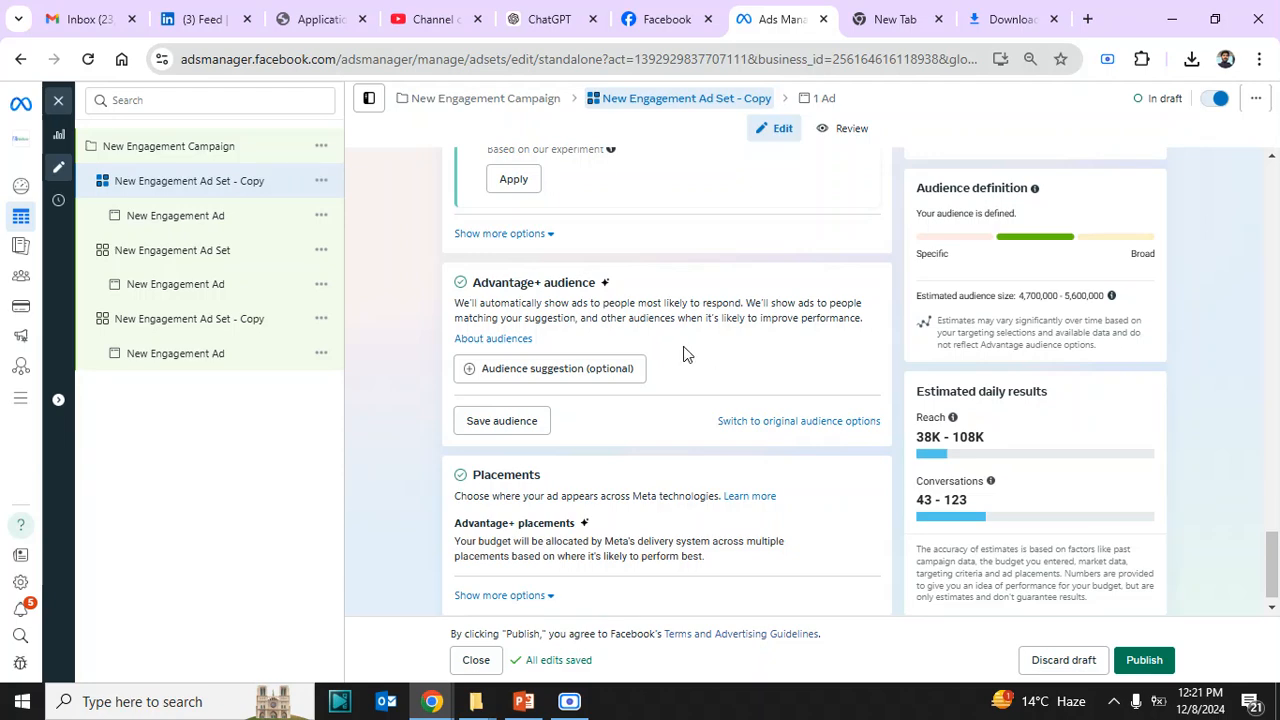
left_click(763, 422)
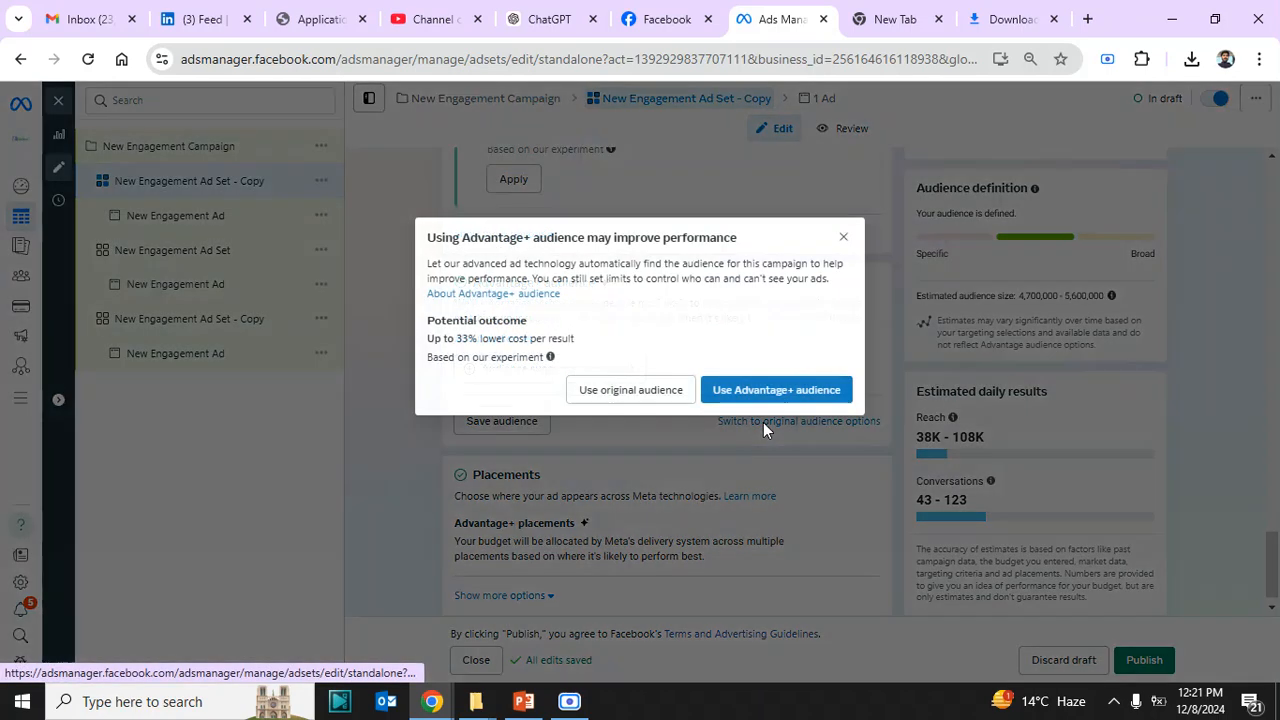
left_click(657, 391)
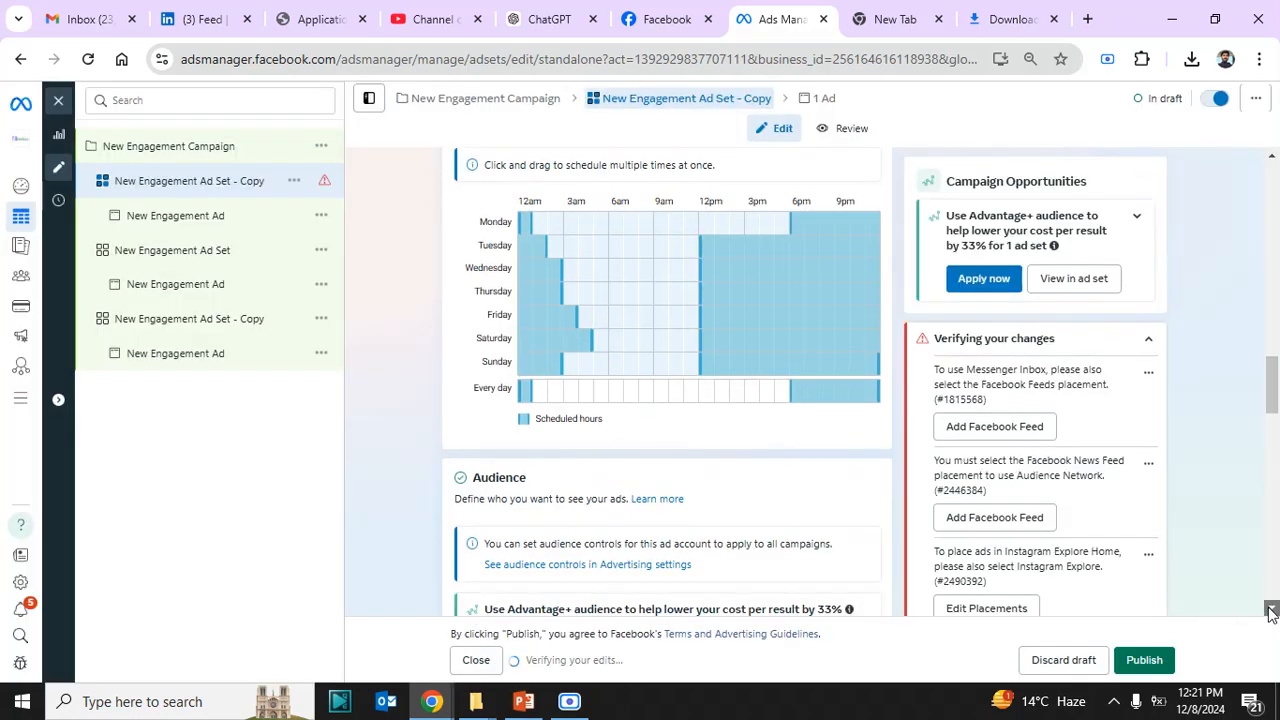
- Set the audience's maximum age to 35 and limit its gender to Women
scroll(1270, 612, "down", 7)
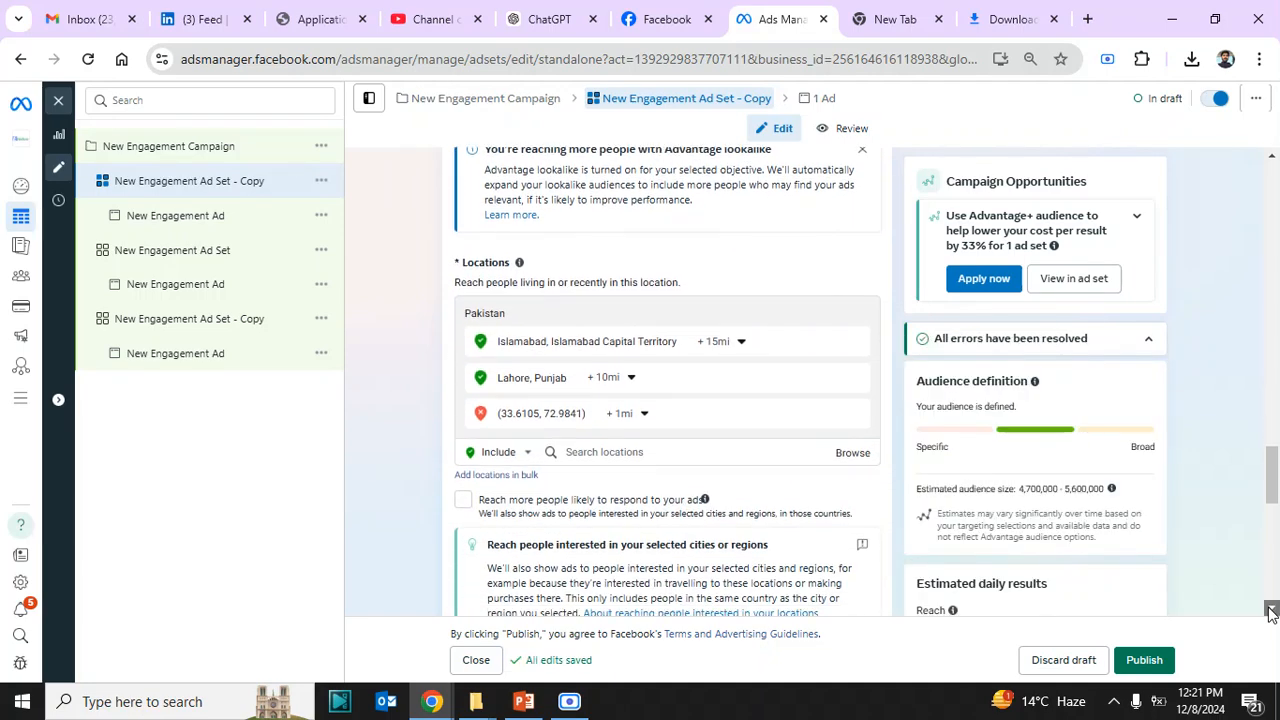
scroll(1270, 612, "down", 8)
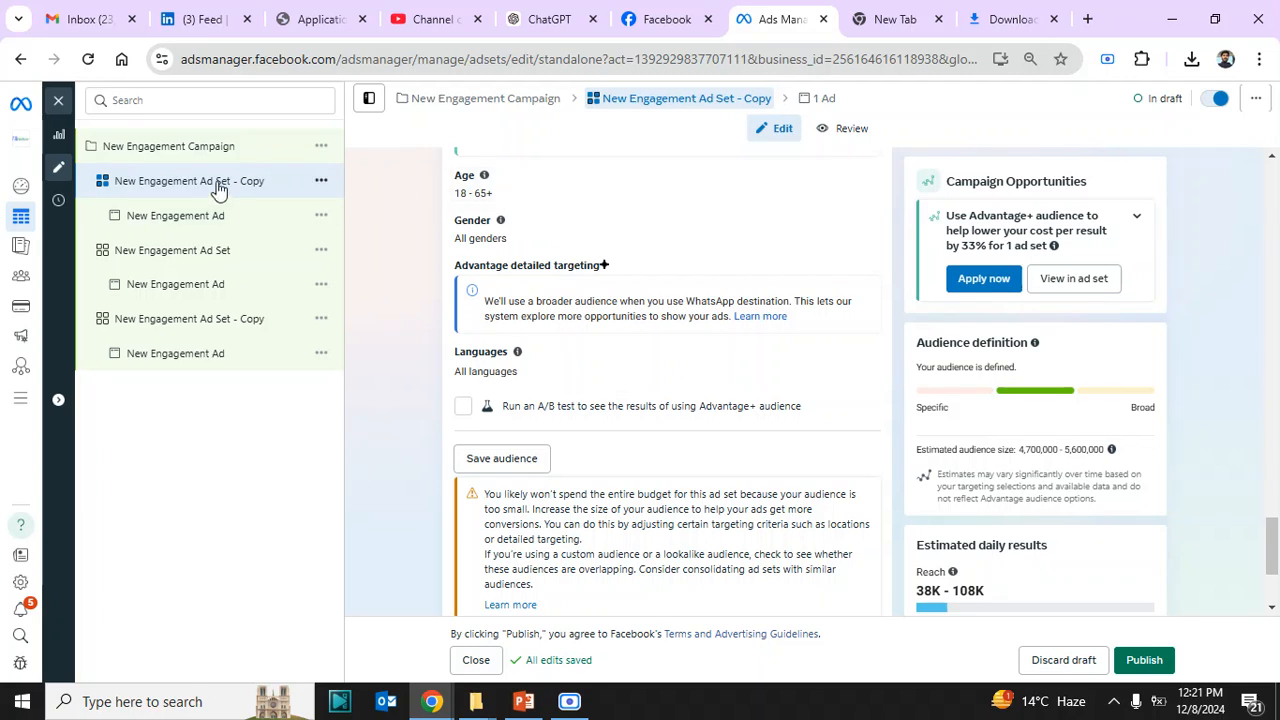
mouse_move(484, 176)
left_click(857, 184)
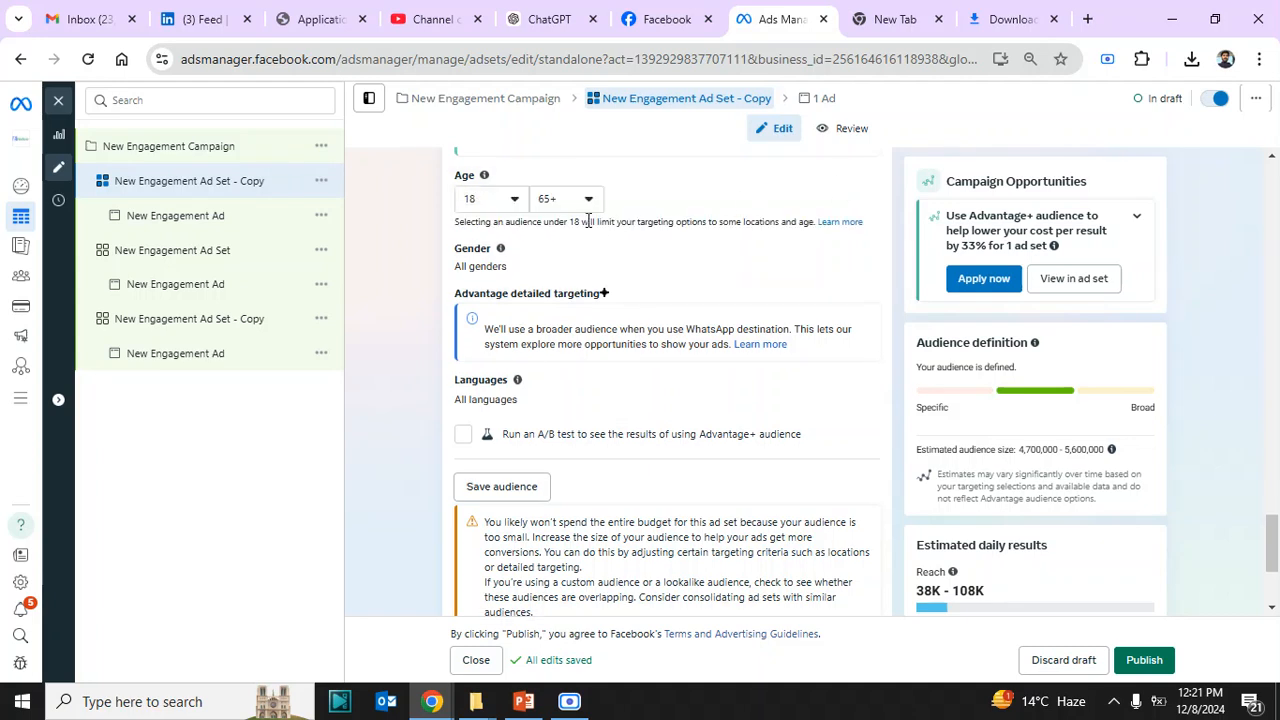
left_click(562, 204)
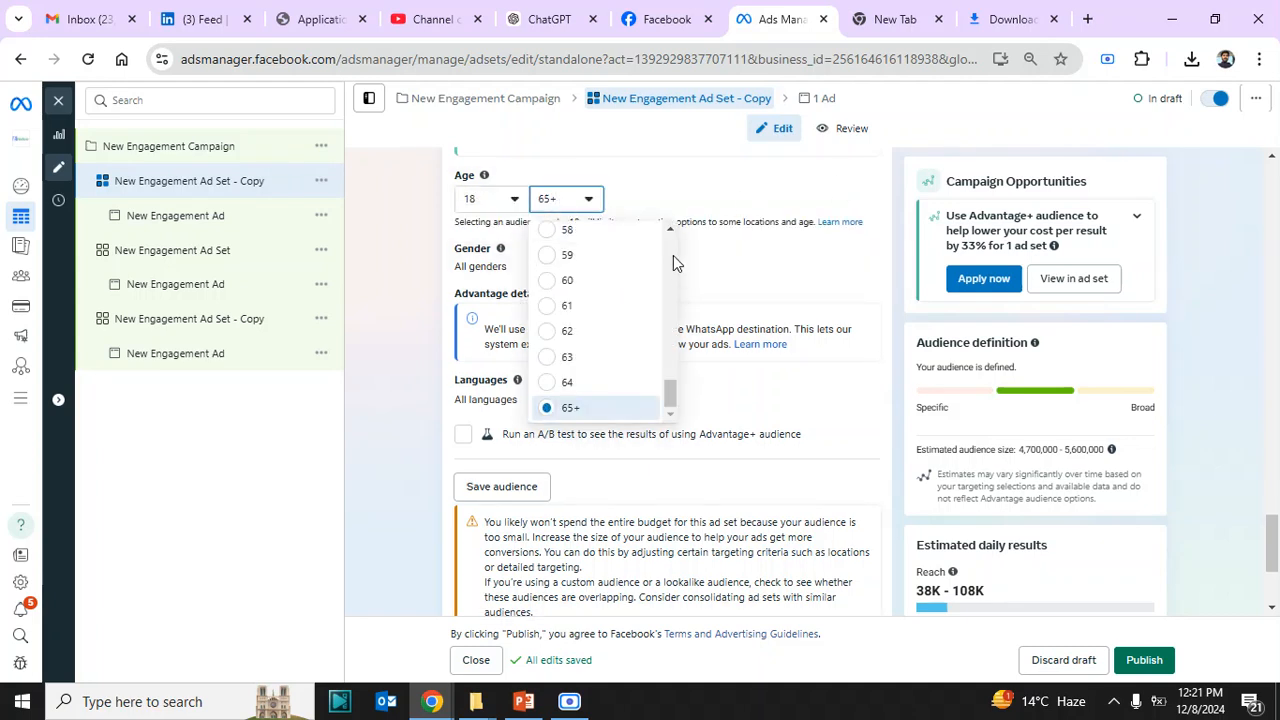
scroll(668, 256, "up", 4)
scroll(668, 256, "up", 4)
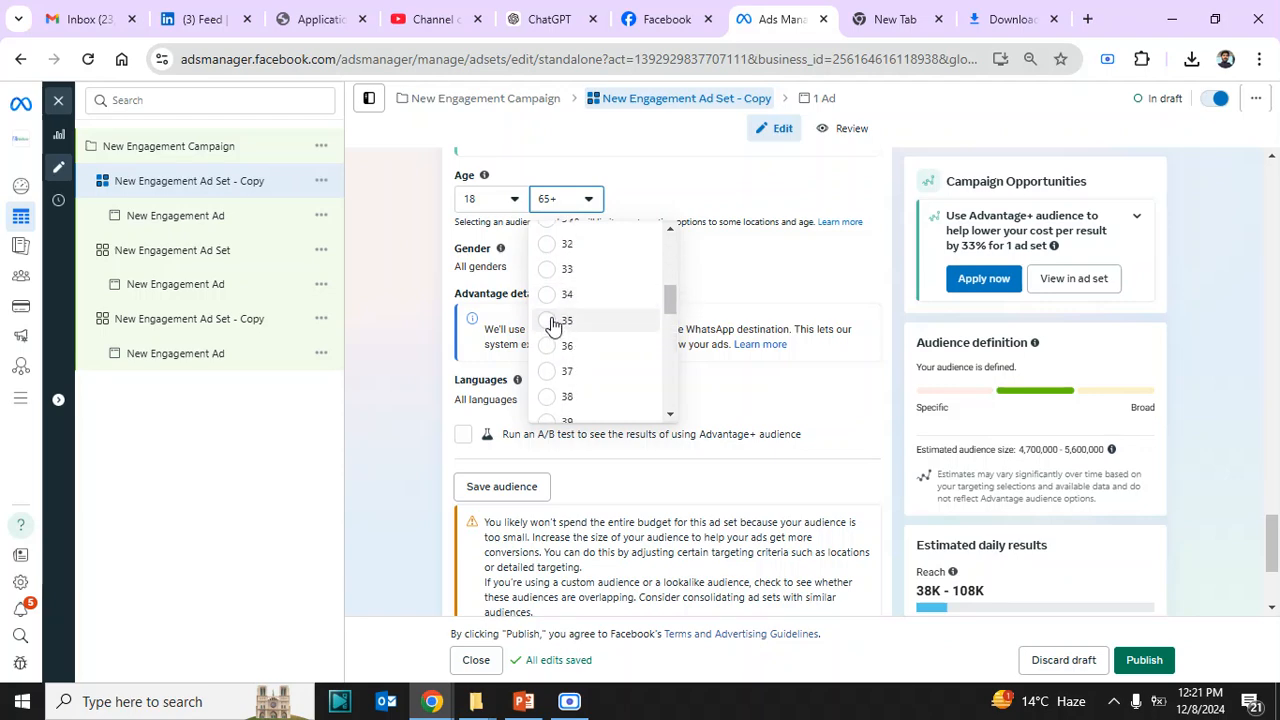
left_click(553, 322)
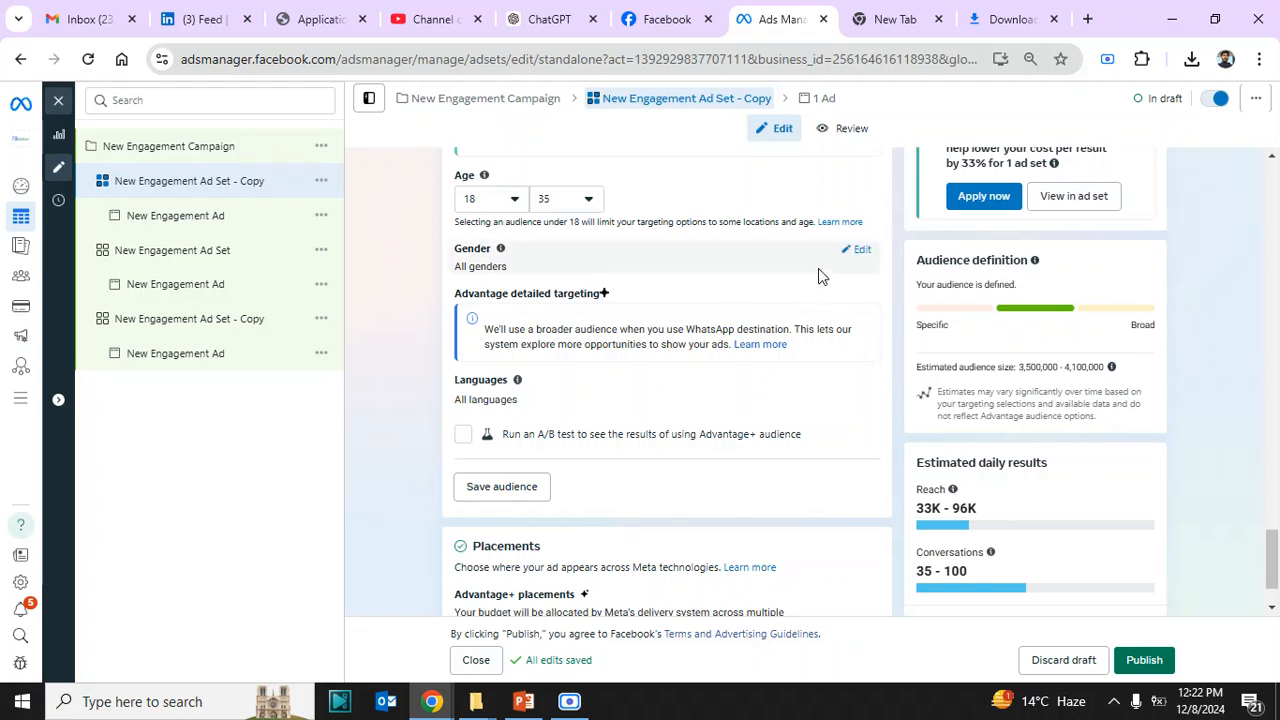
left_click(864, 251)
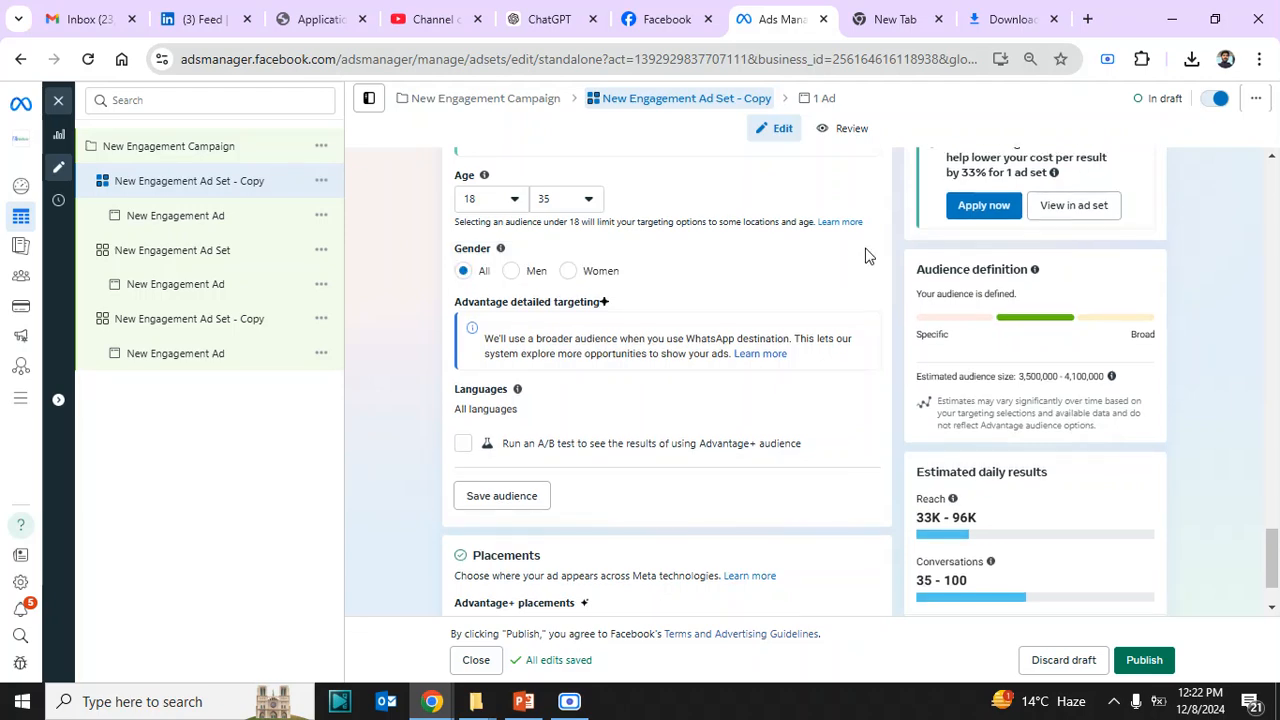
left_click(568, 271)
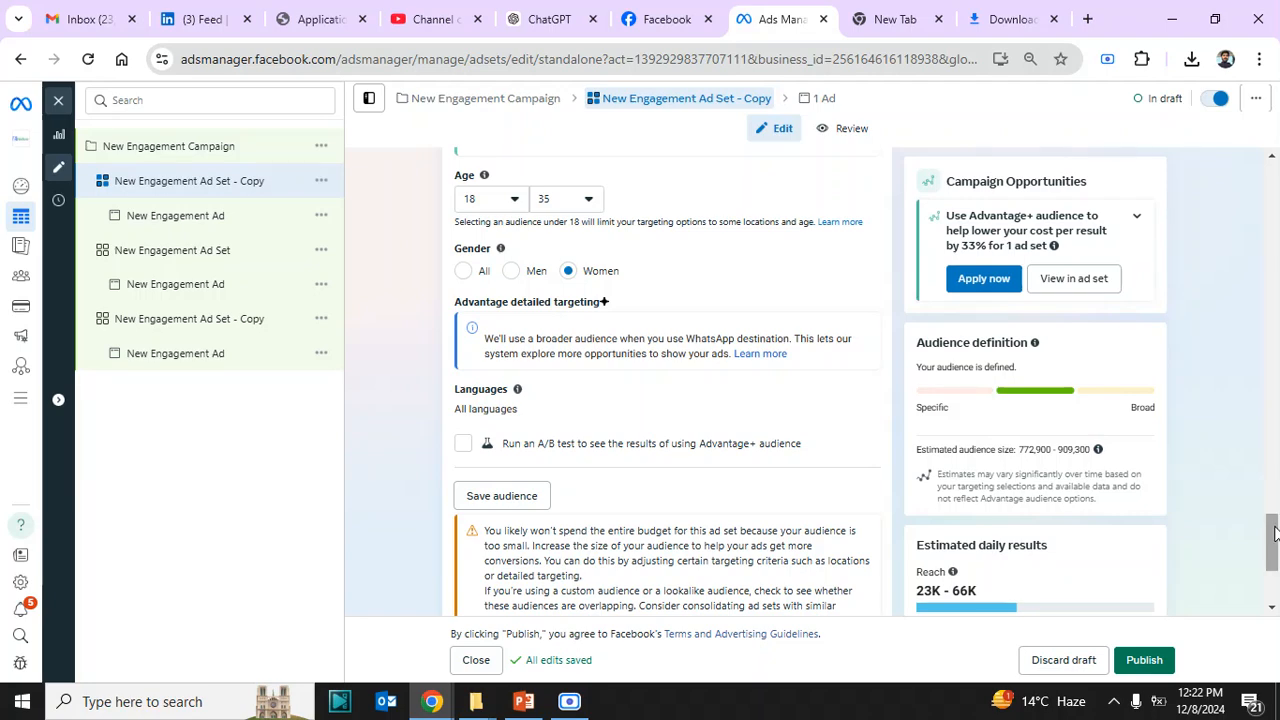
- Switch the ad set from Advantage+ placements to manual placements
left_click_drag(1274, 537, 1272, 580)
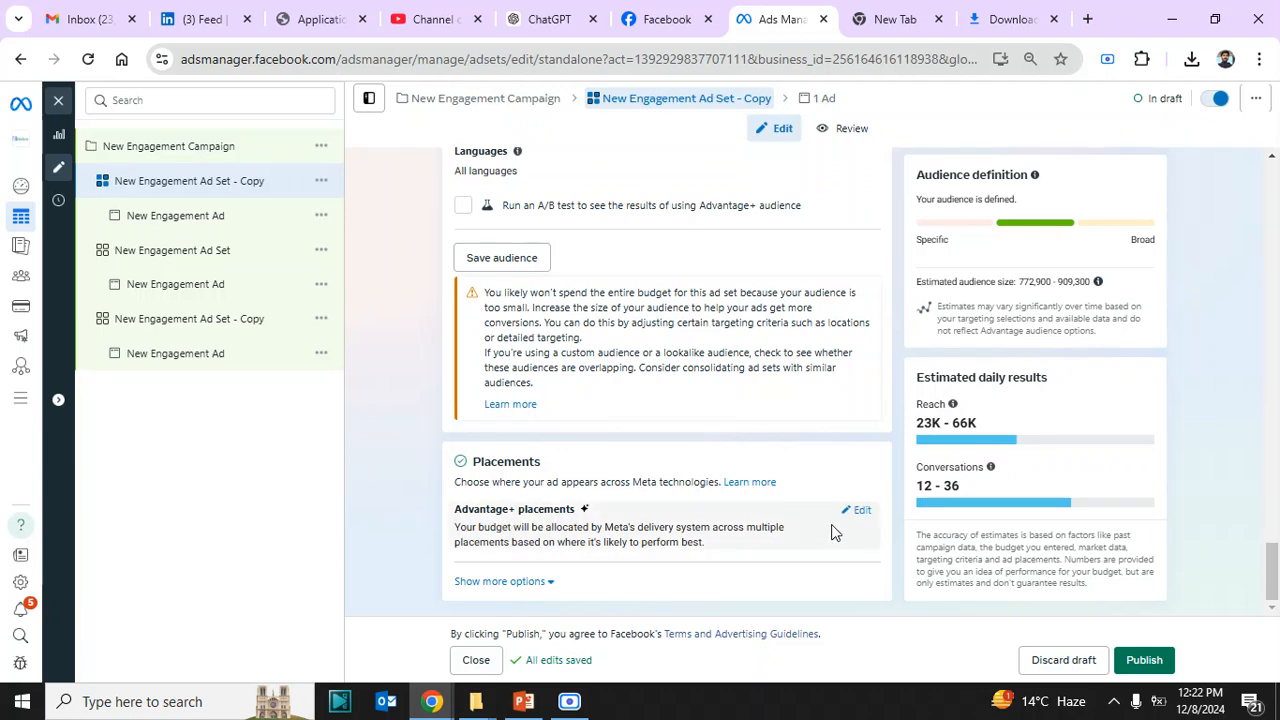
left_click(858, 512)
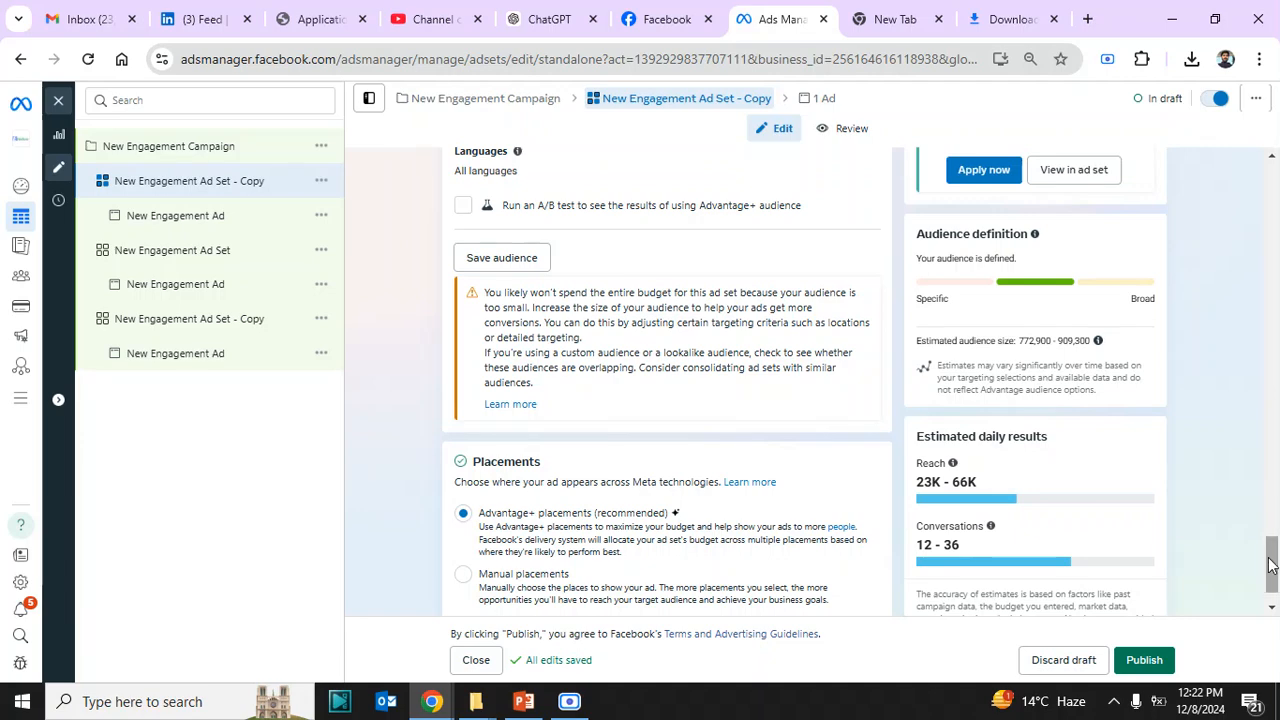
left_click(1272, 607)
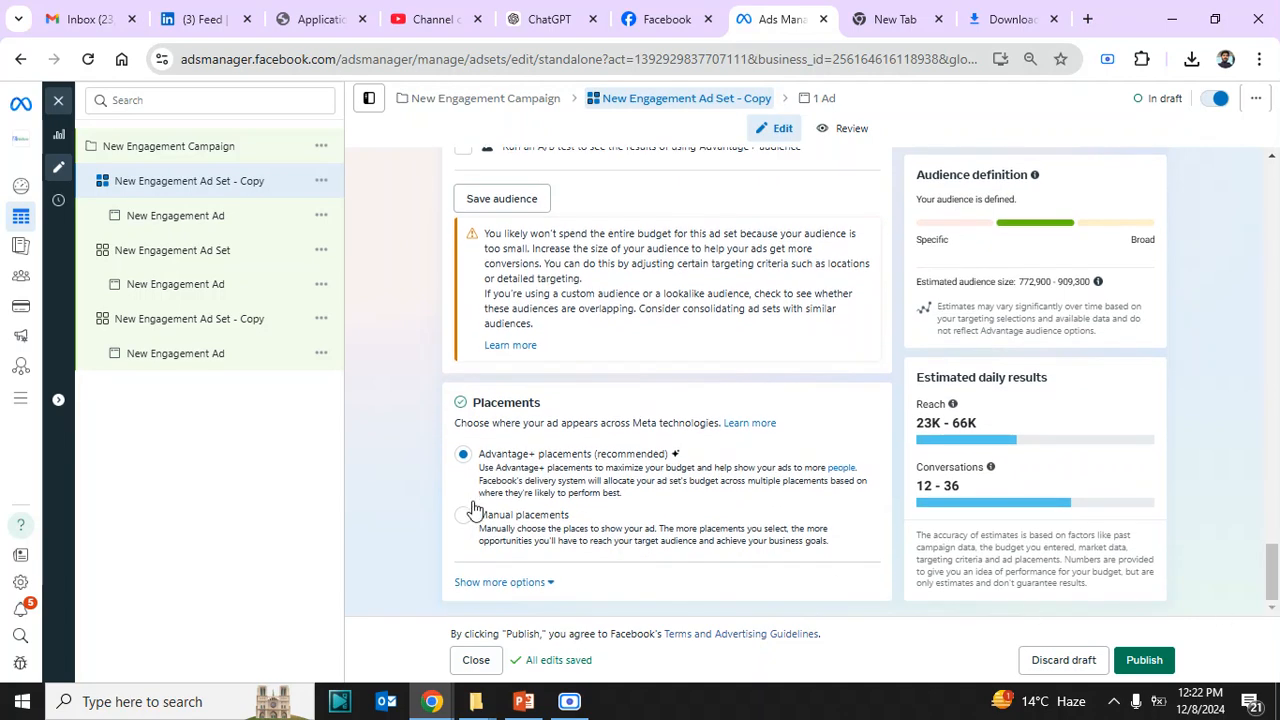
left_click(463, 516)
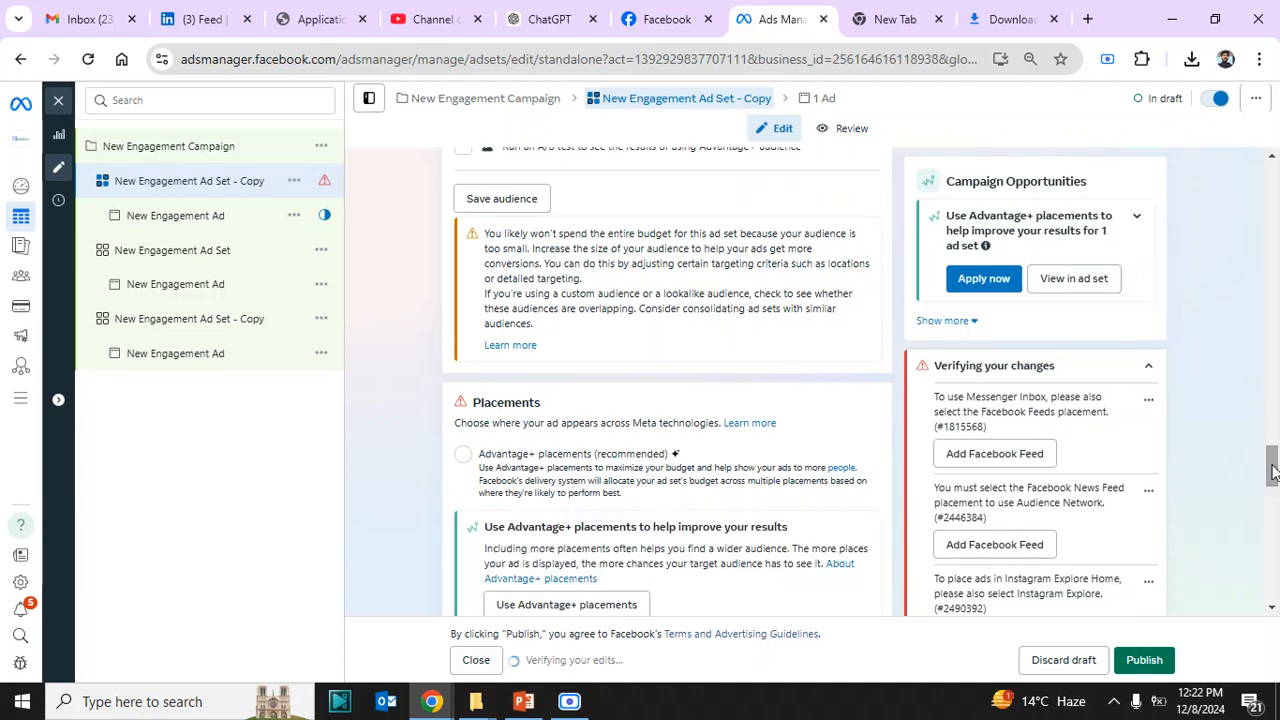
- Check the device types available for the manual placements
left_click_drag(1272, 470, 1274, 514)
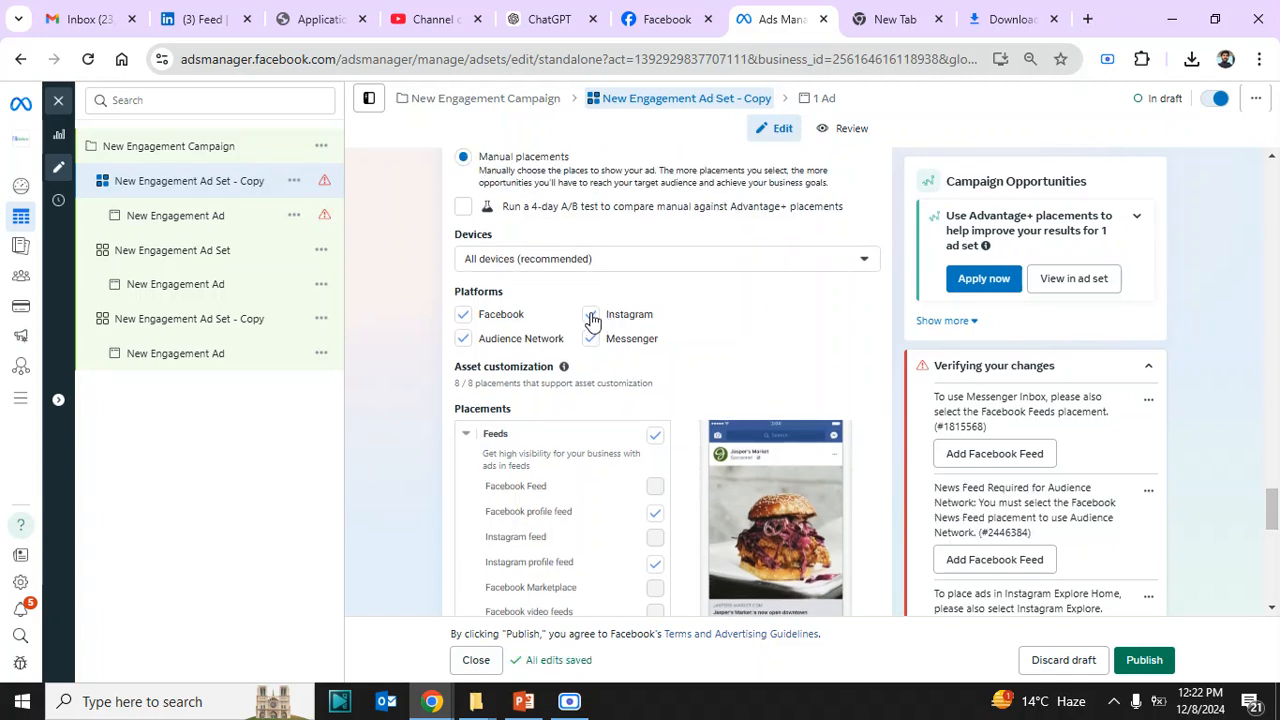
left_click(602, 268)
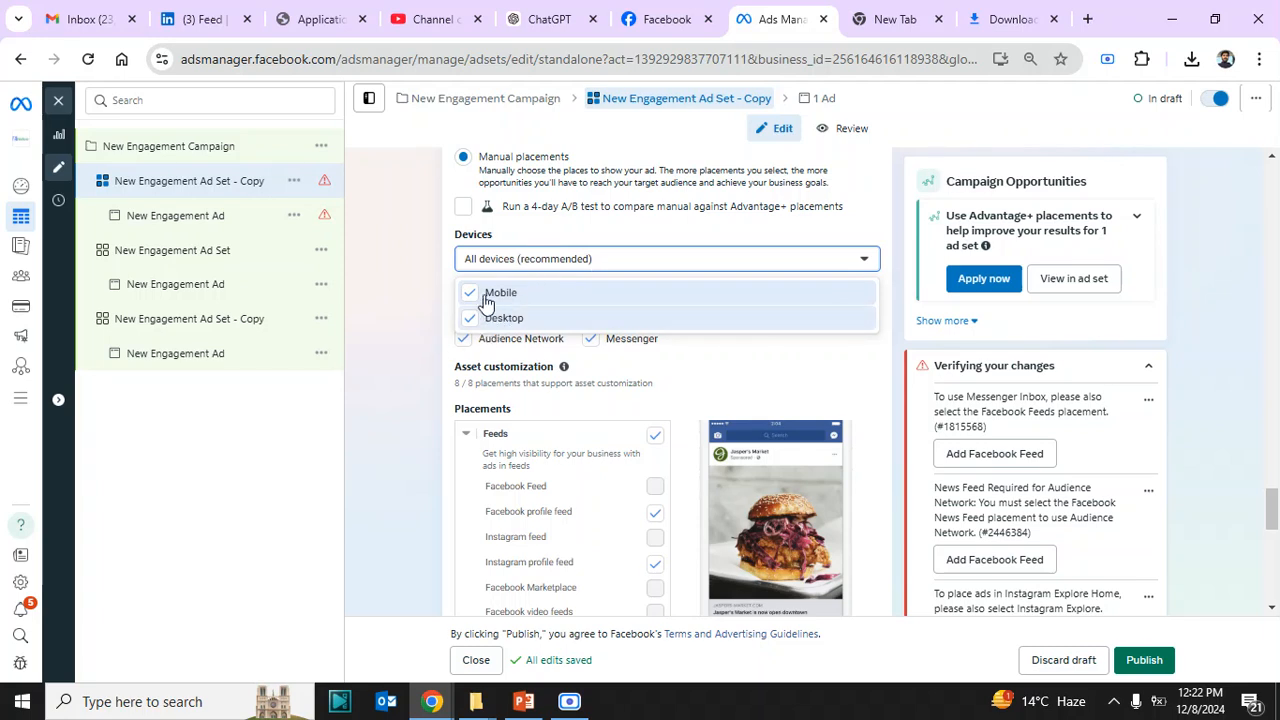
left_click(403, 329)
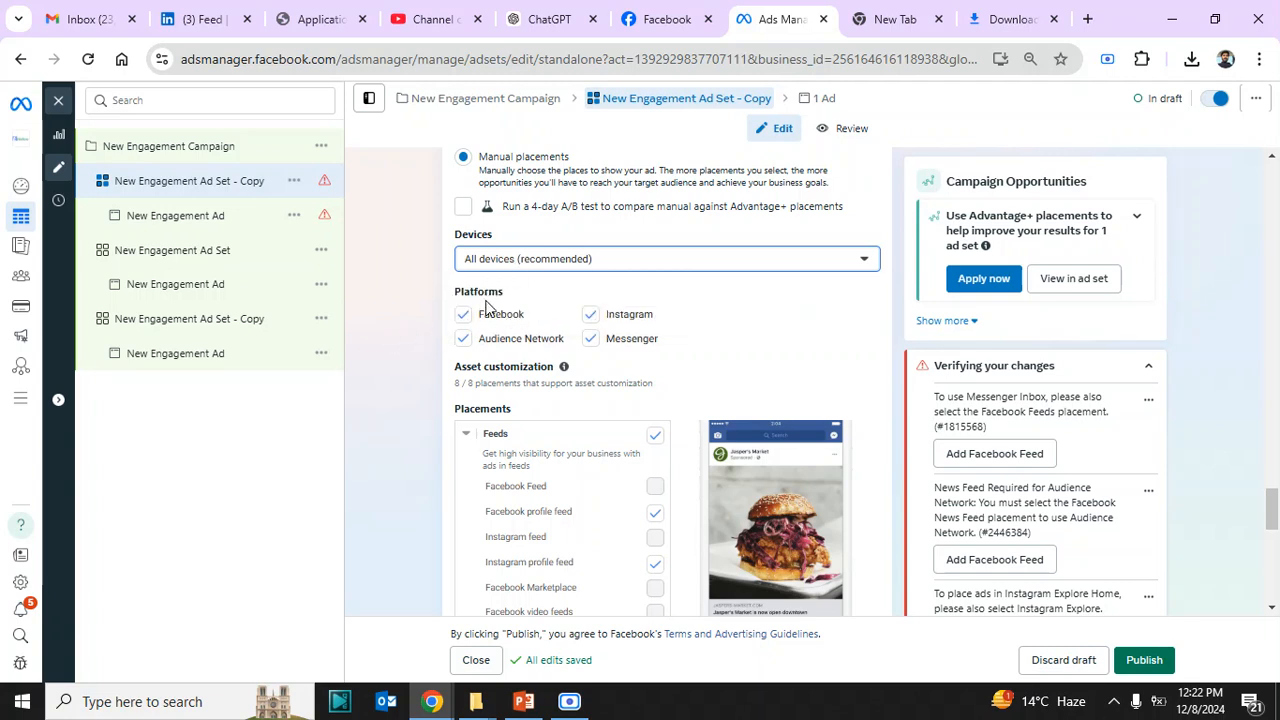
left_click(519, 266)
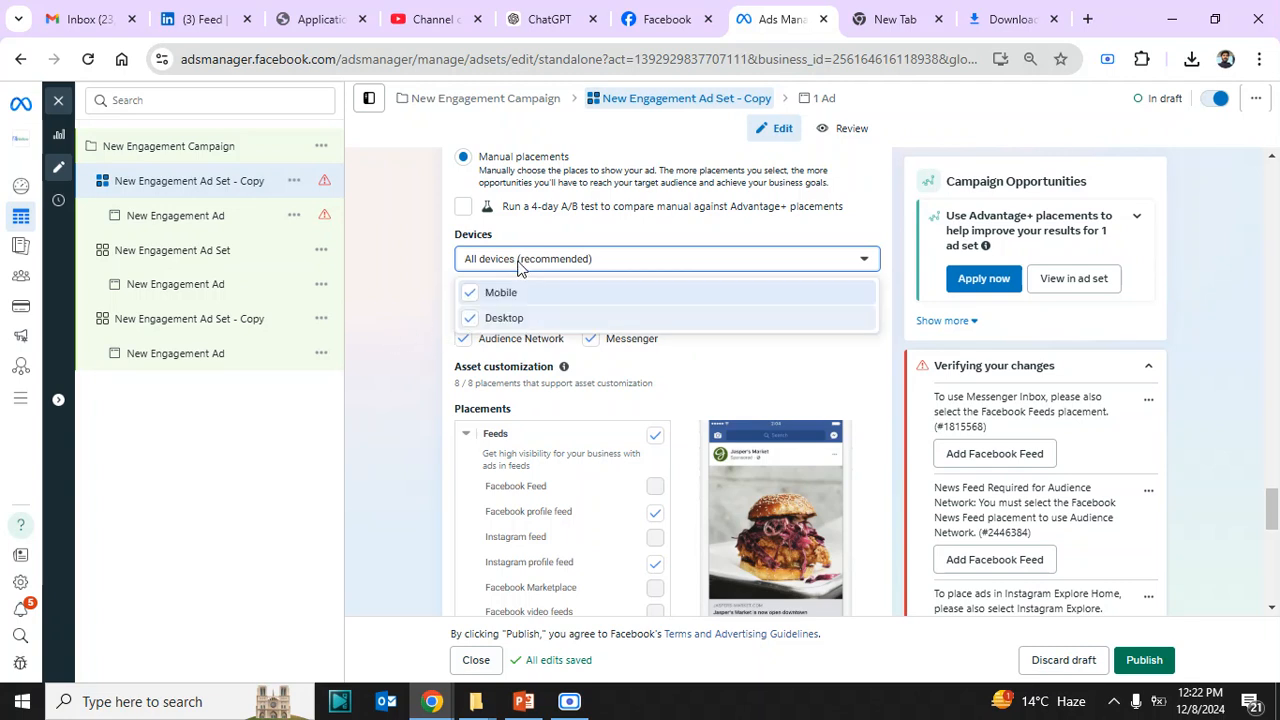
left_click(435, 296)
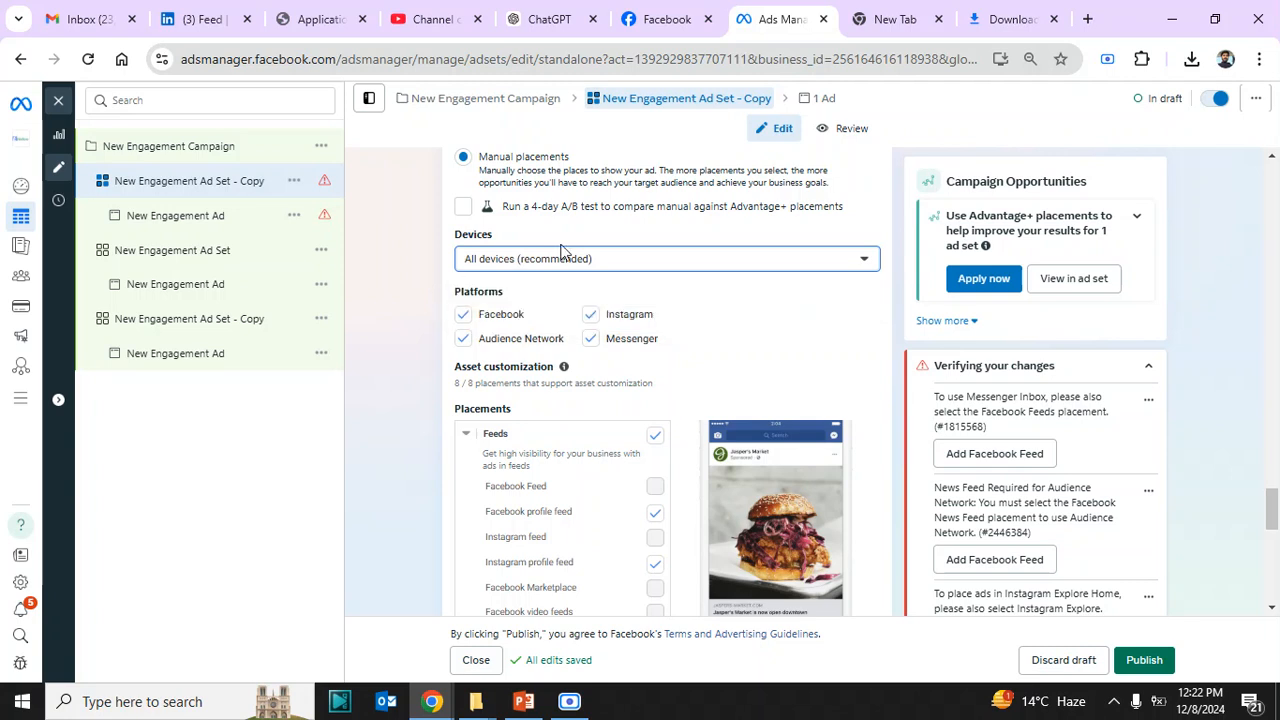
left_click(599, 258)
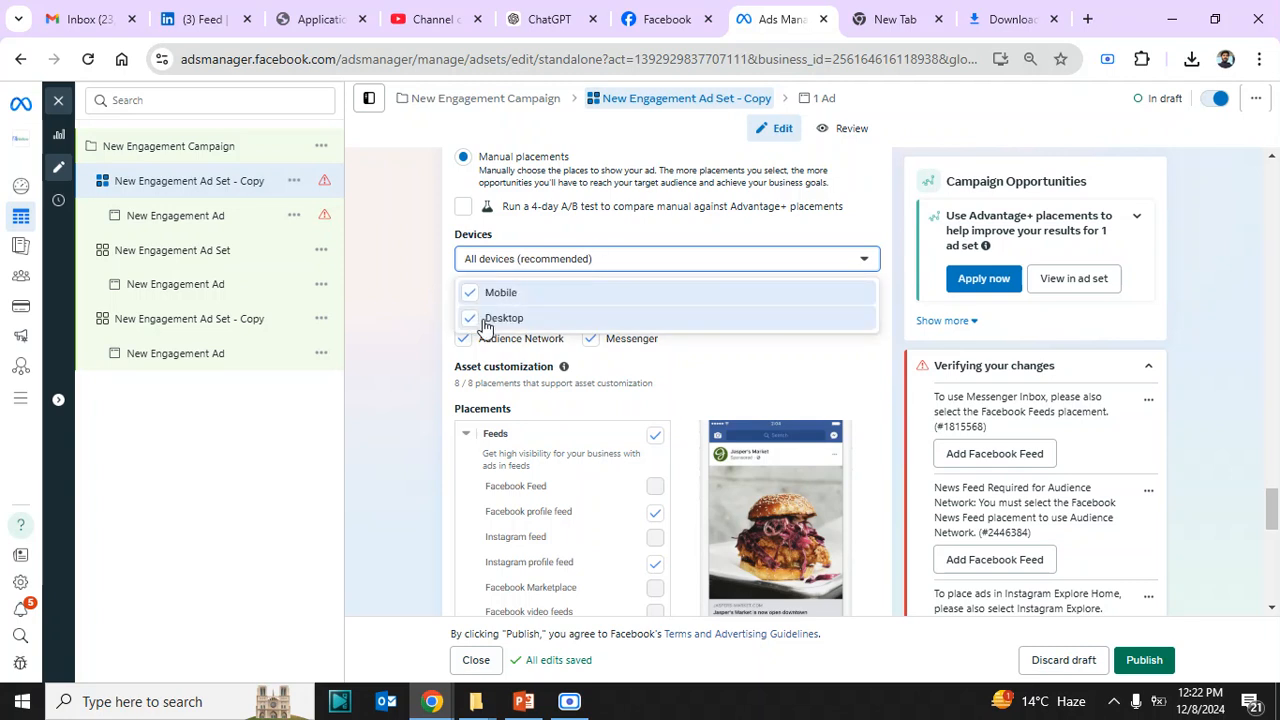
left_click(415, 333)
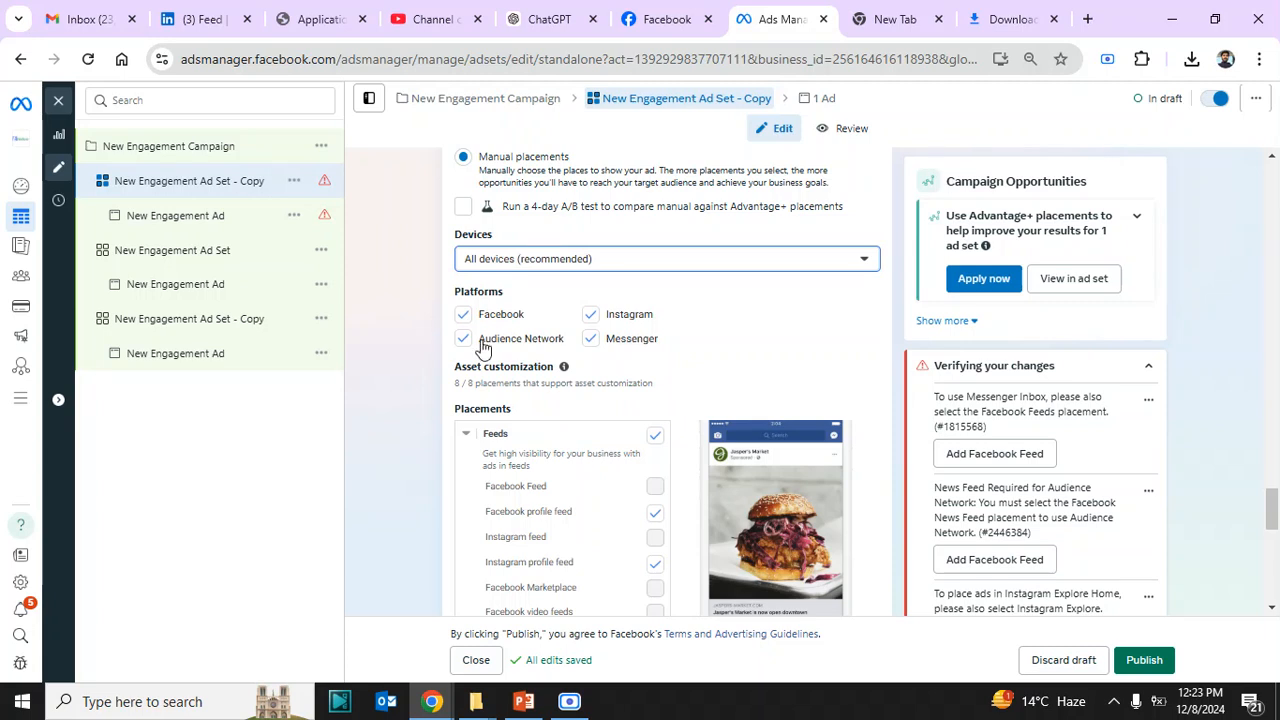
- Remove Messenger and Audience Network from the placement platforms and review the individual Feeds and Stories and Reels placements
left_click(592, 341)
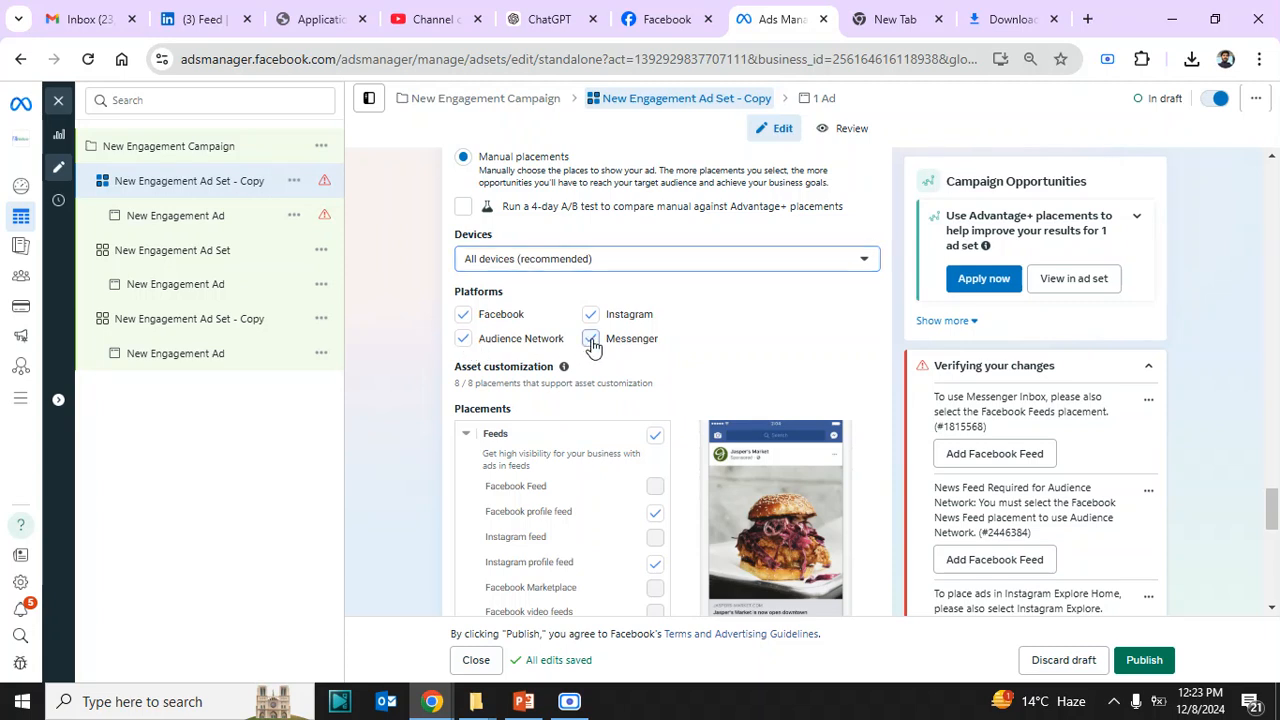
left_click(463, 339)
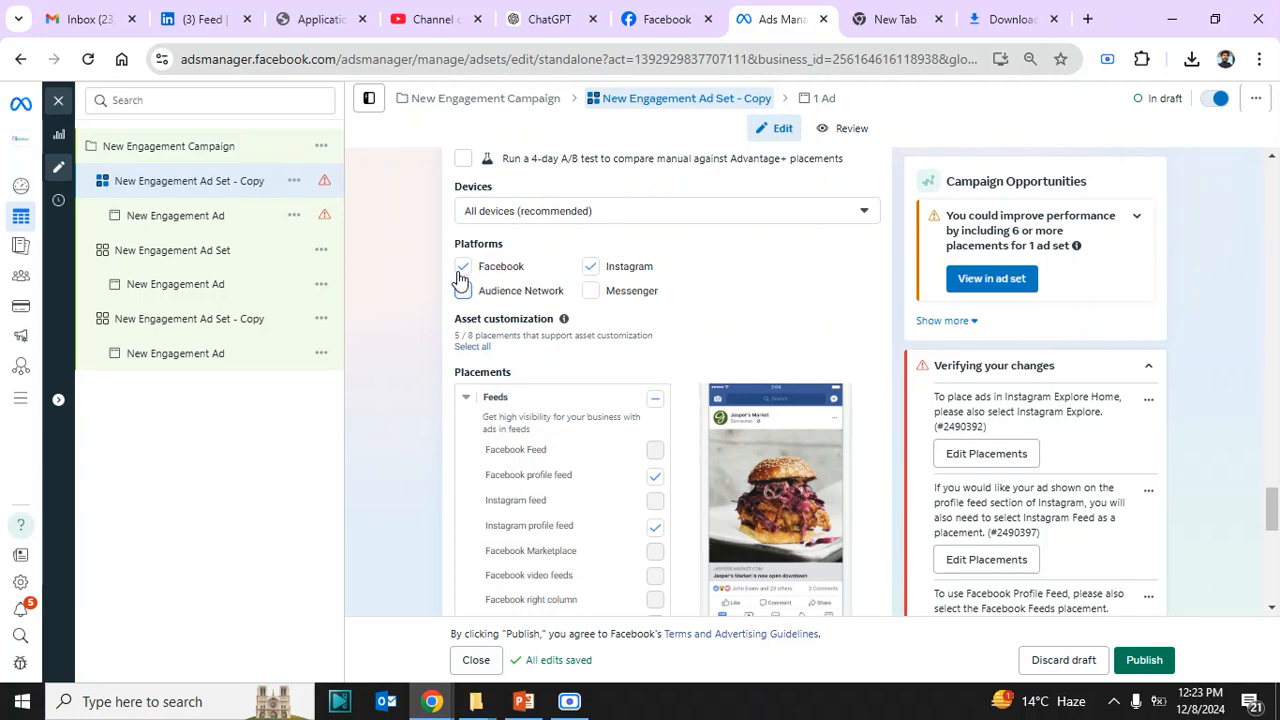
left_click(1271, 608)
left_click(1271, 608)
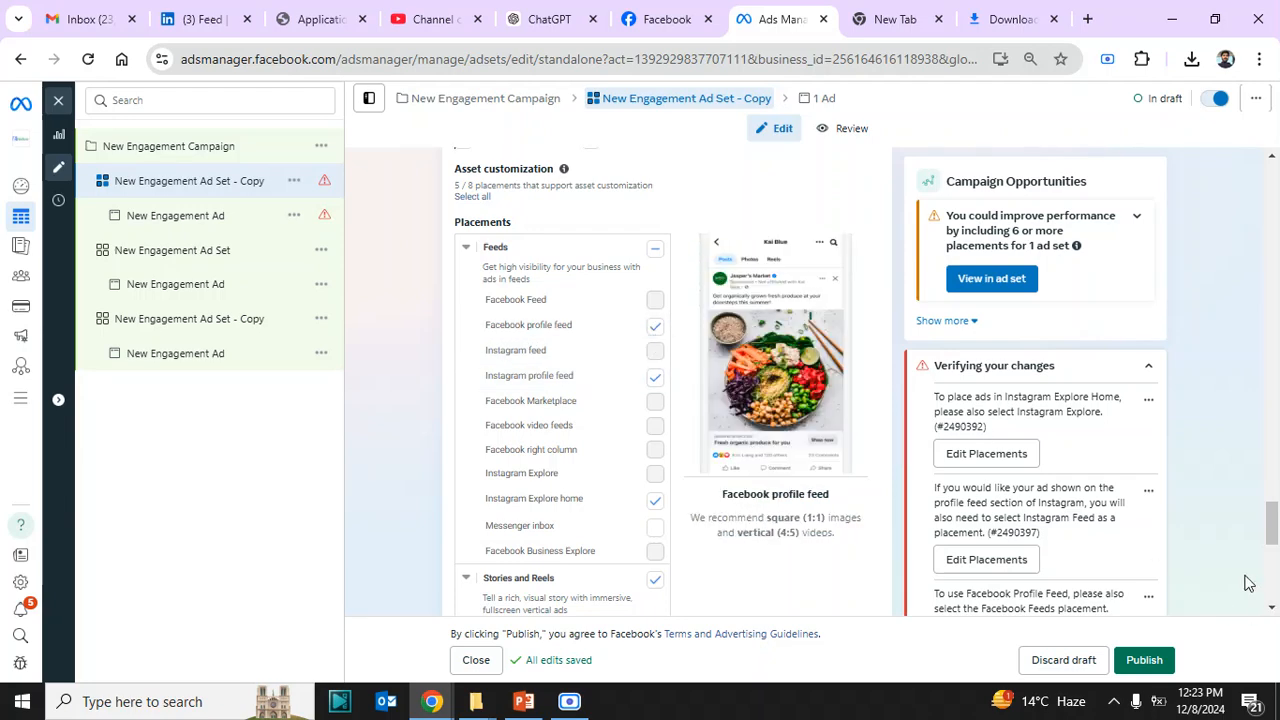
scroll(1273, 612, "down", 2)
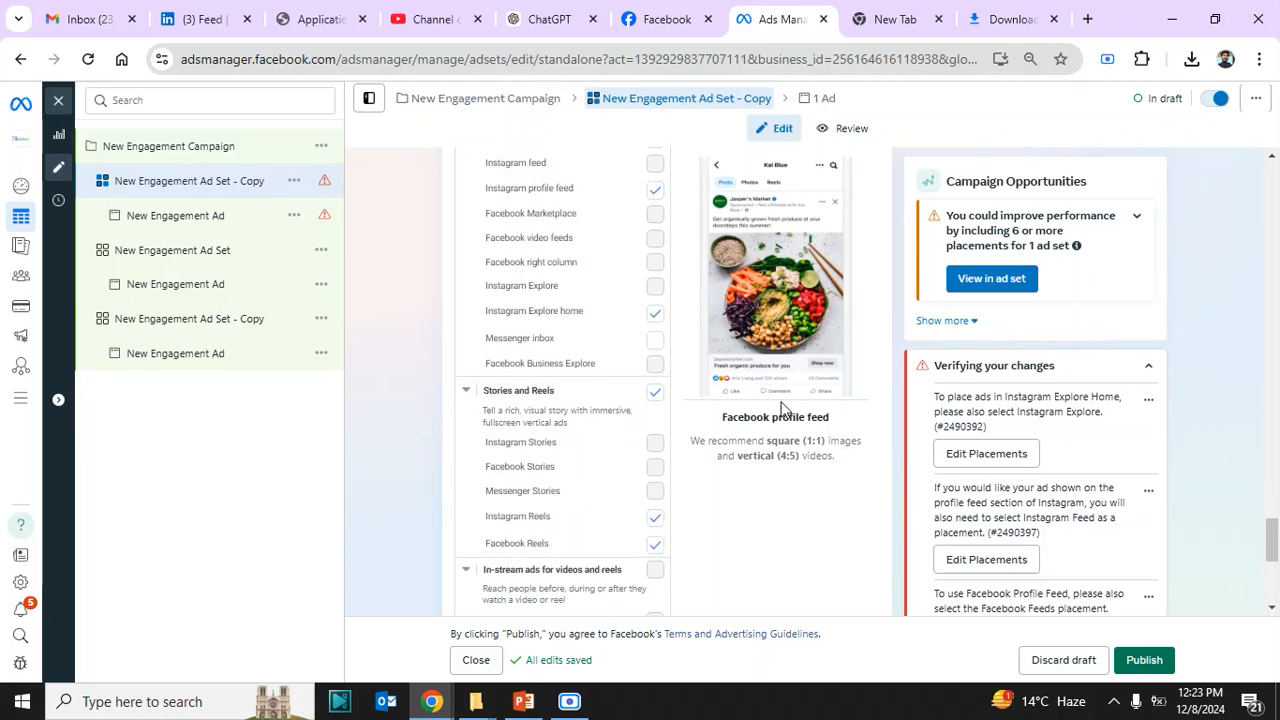
left_click_drag(1275, 539, 1273, 534)
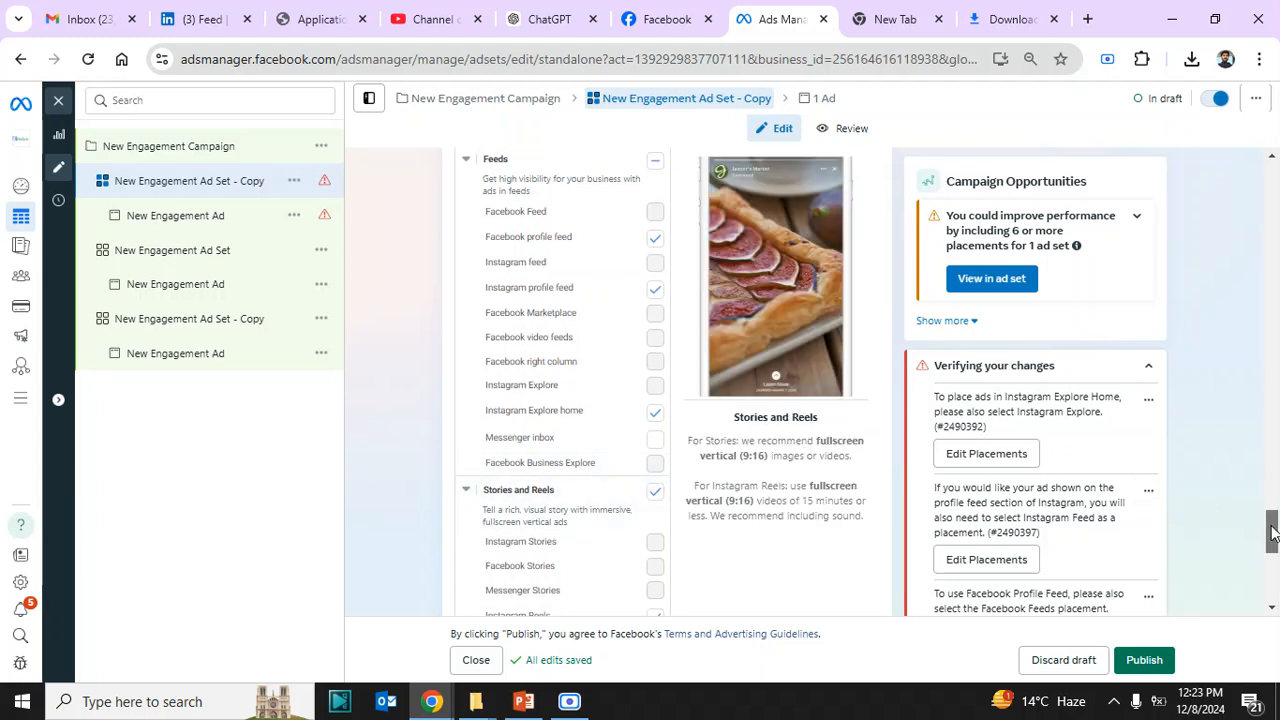
- In the ad under the first duplicated ad set, keep the Create ad setup and turn off multi-advertiser ads
left_click_drag(1273, 532, 1273, 546)
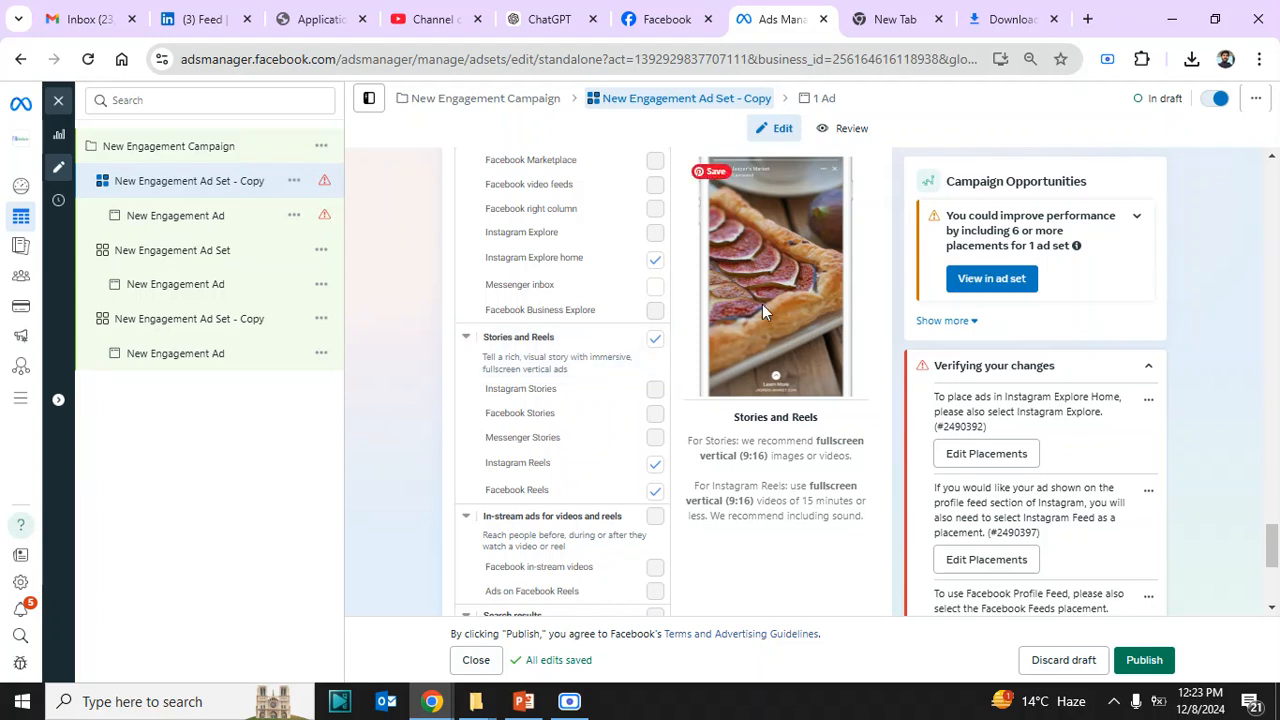
left_click(157, 216)
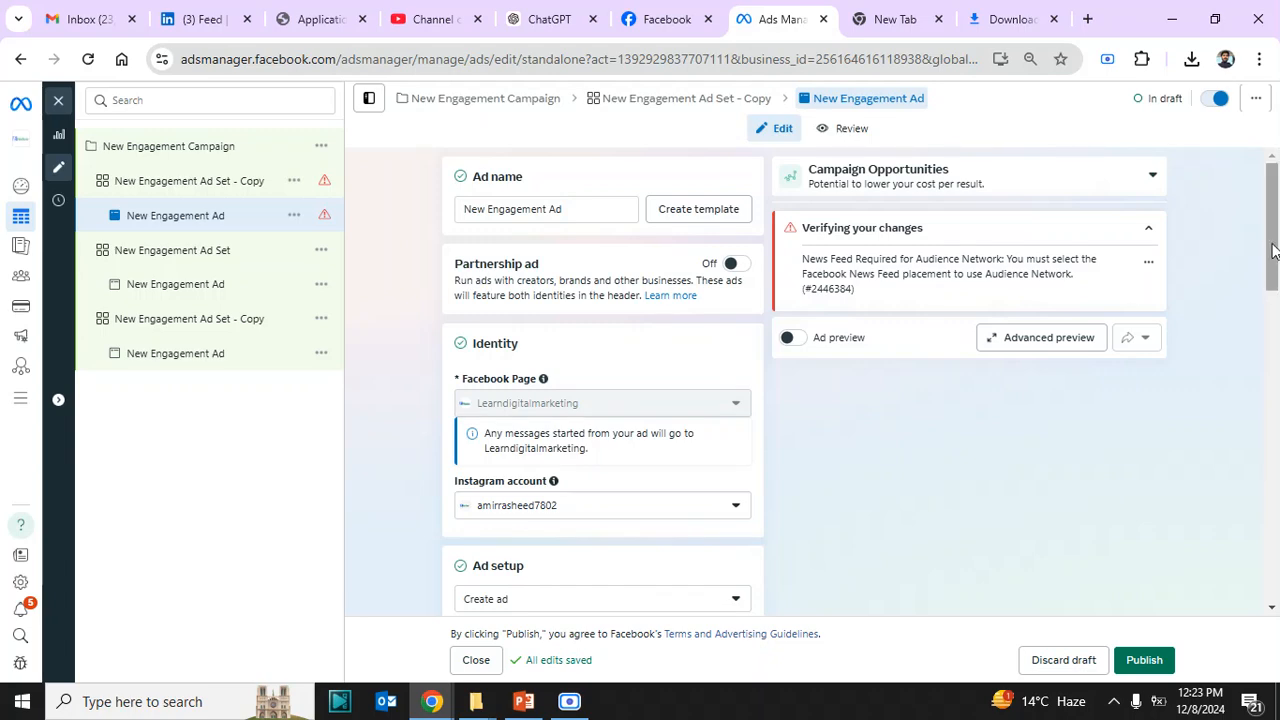
scroll(1273, 250, "down", 3)
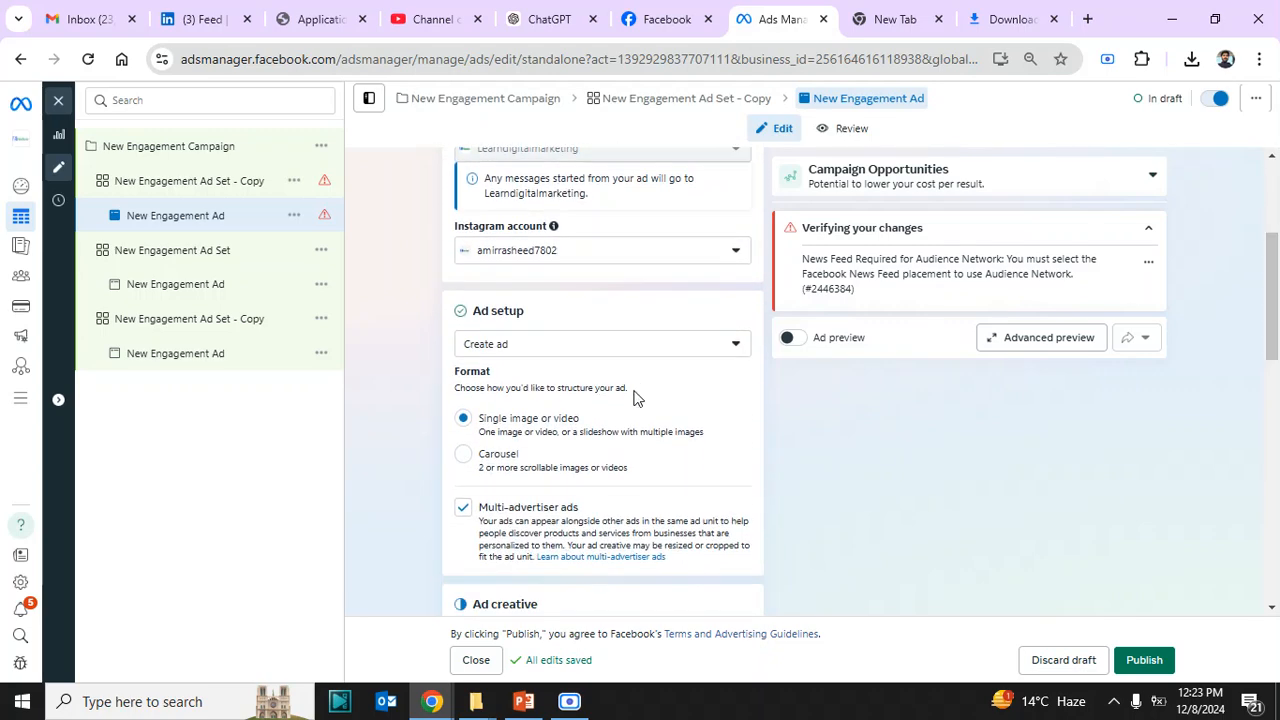
left_click(626, 346)
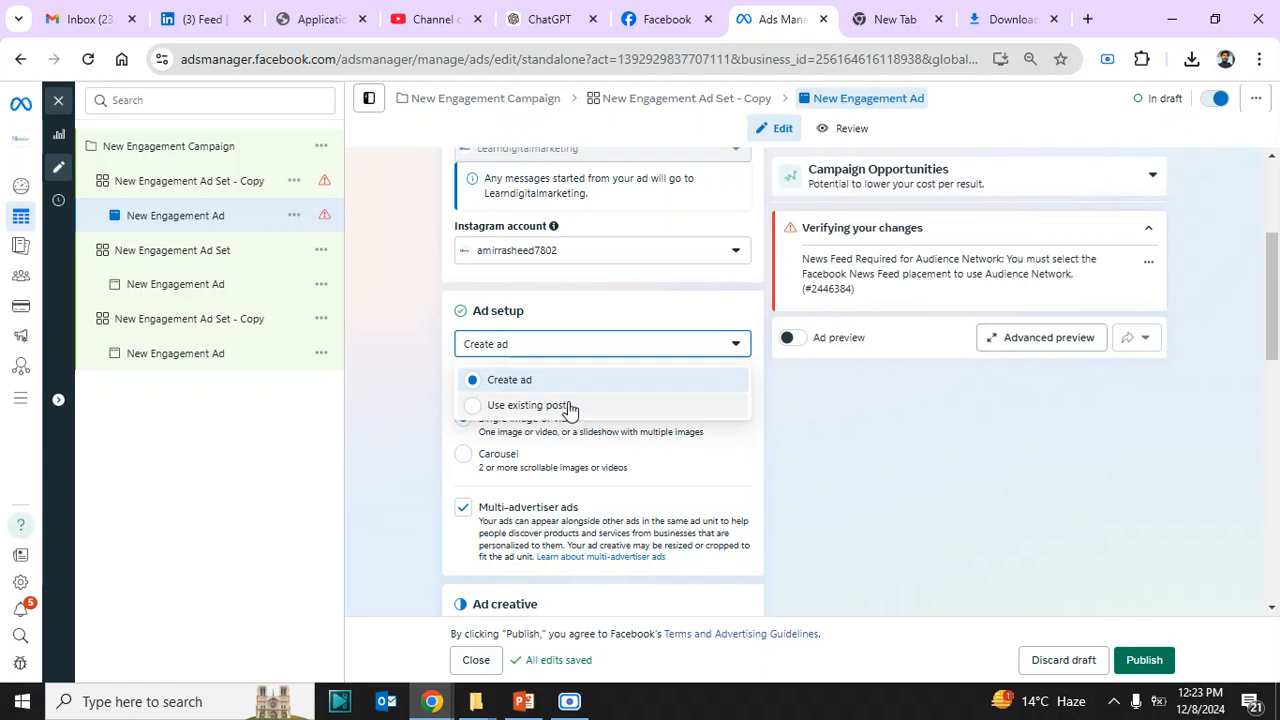
left_click(570, 380)
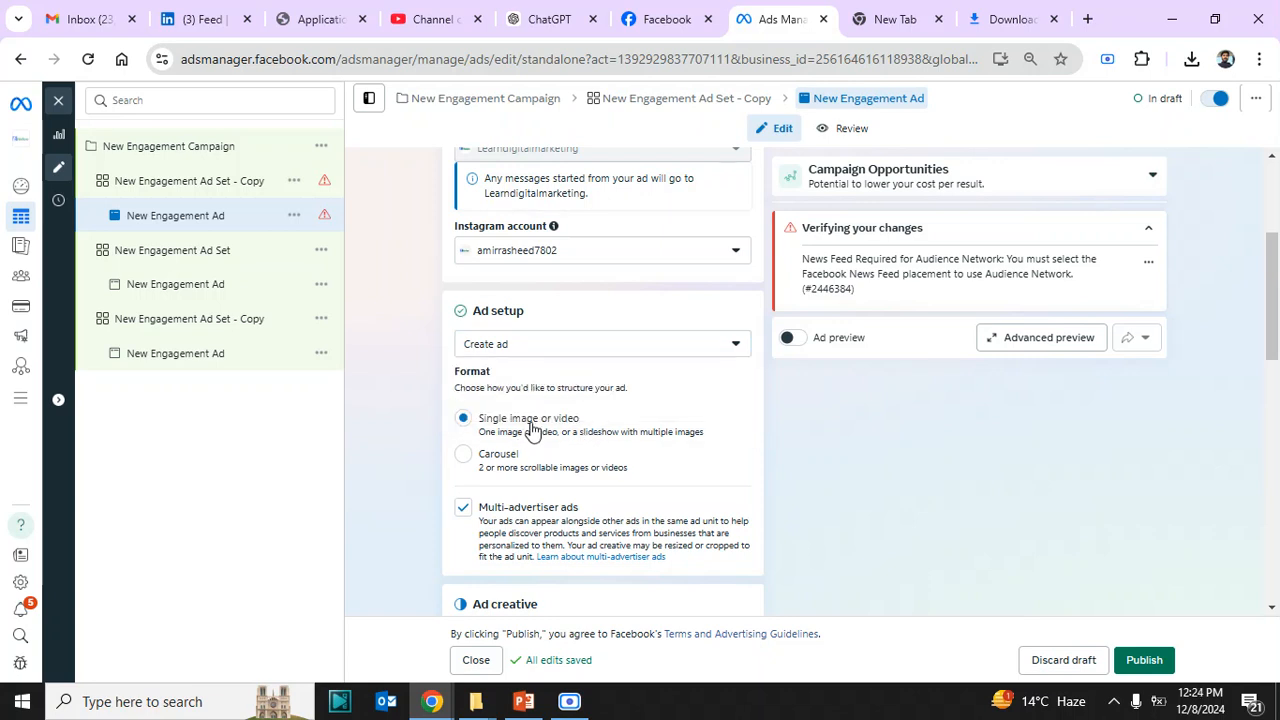
scroll(1275, 318, "down", 1)
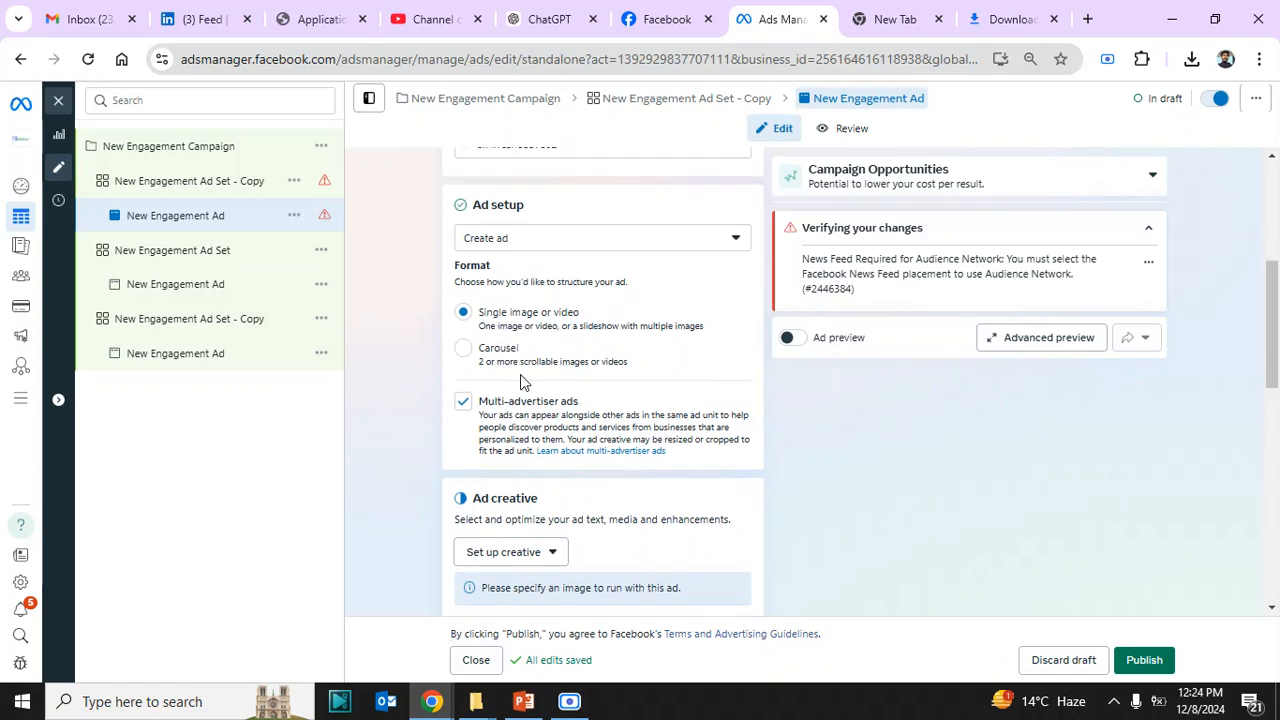
left_click(463, 401)
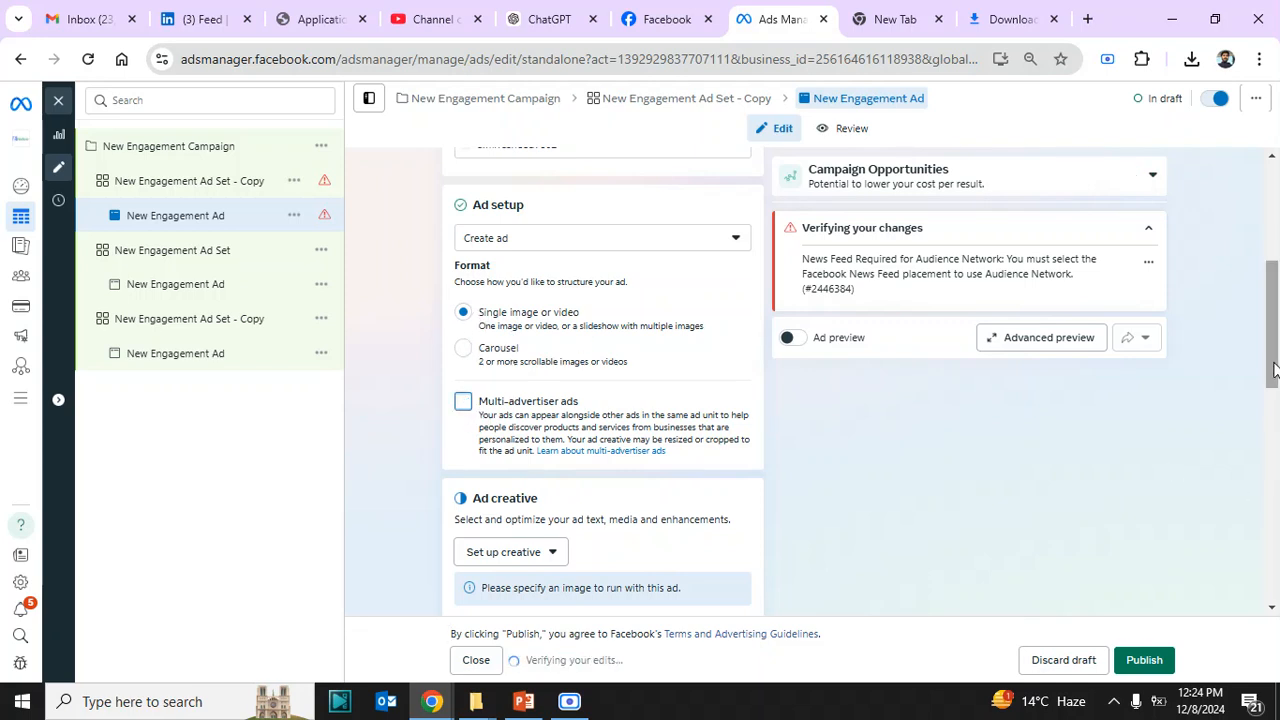
- Start setting up an image ad creative and enter the primary text "learn free dig mktng"
left_click_drag(1273, 370, 1273, 420)
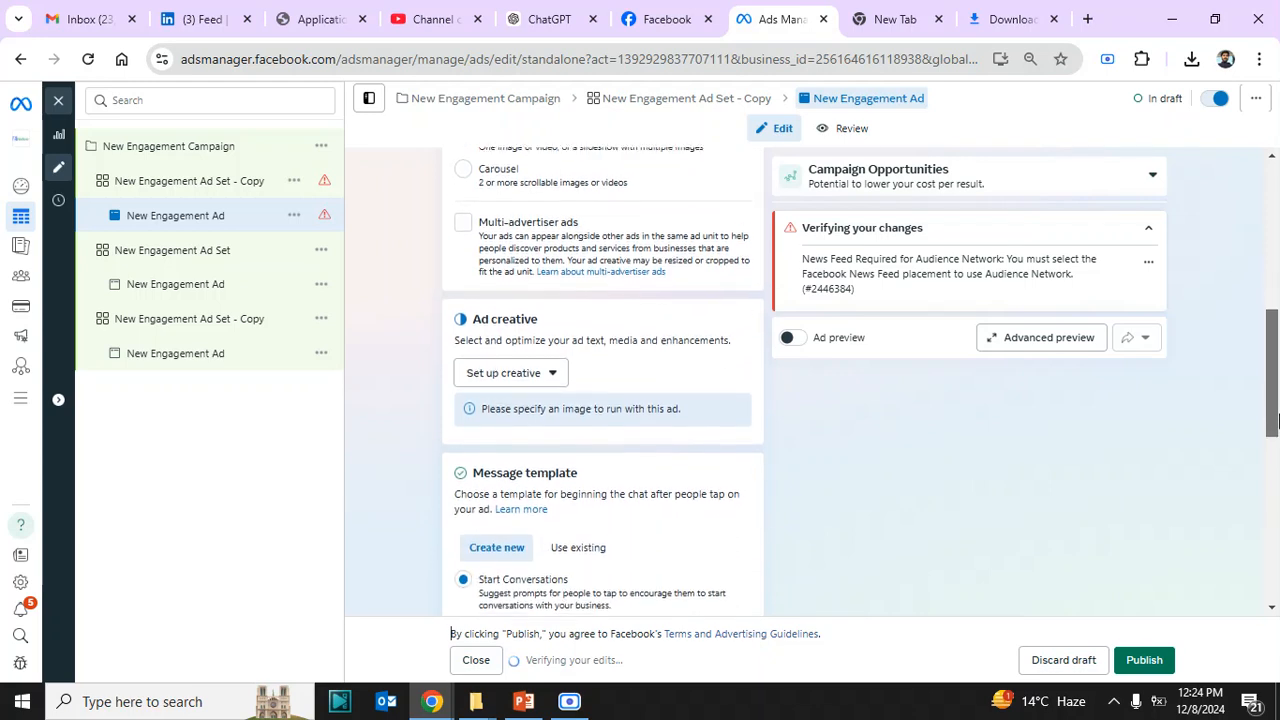
left_click(545, 368)
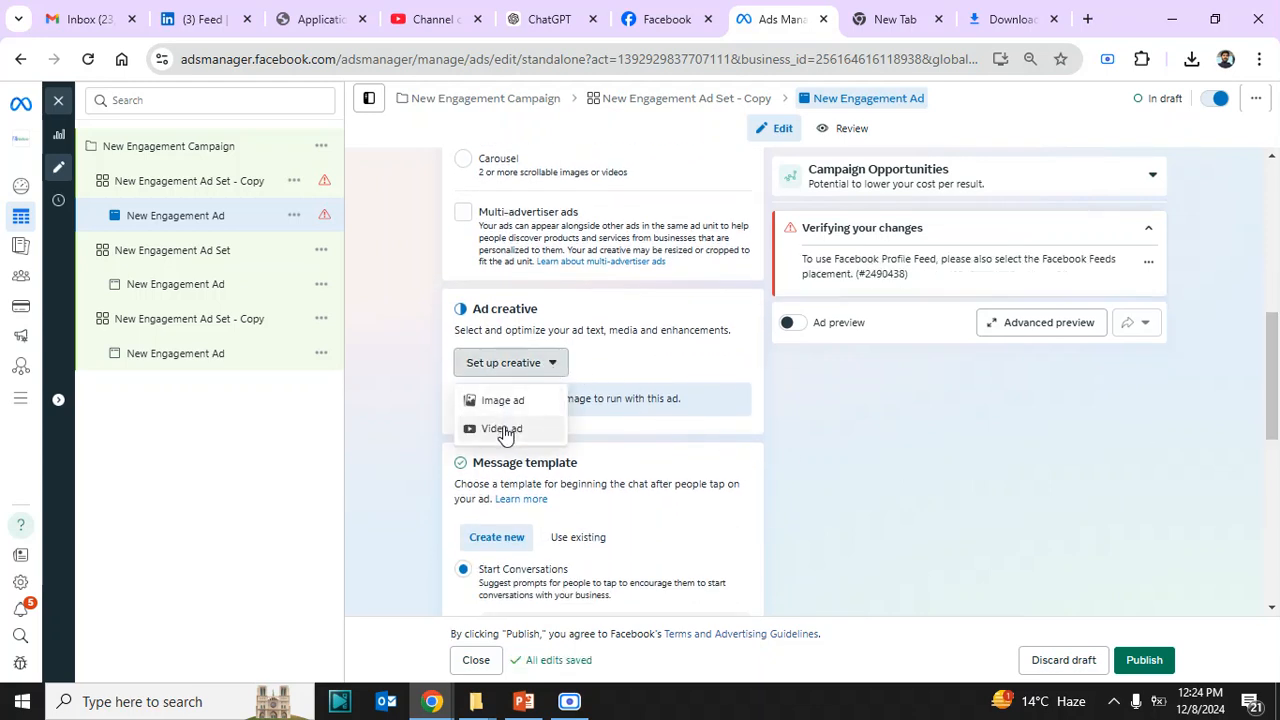
left_click(506, 401)
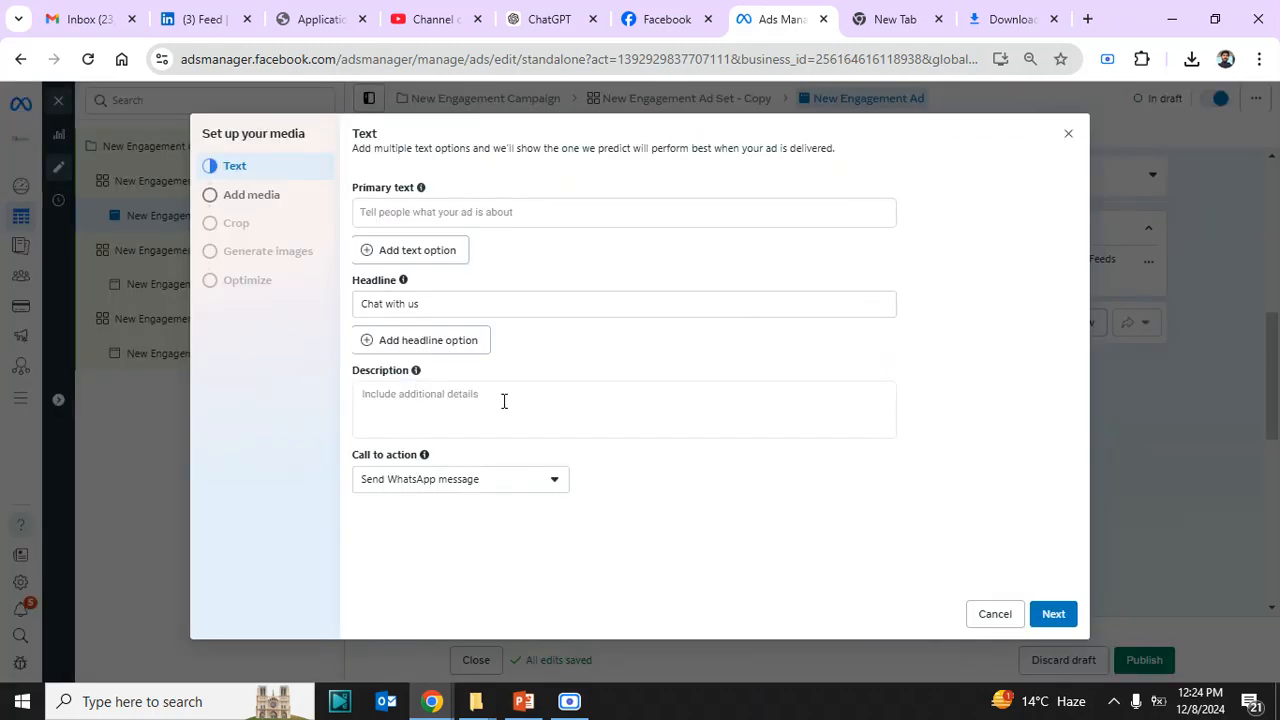
left_click(431, 210)
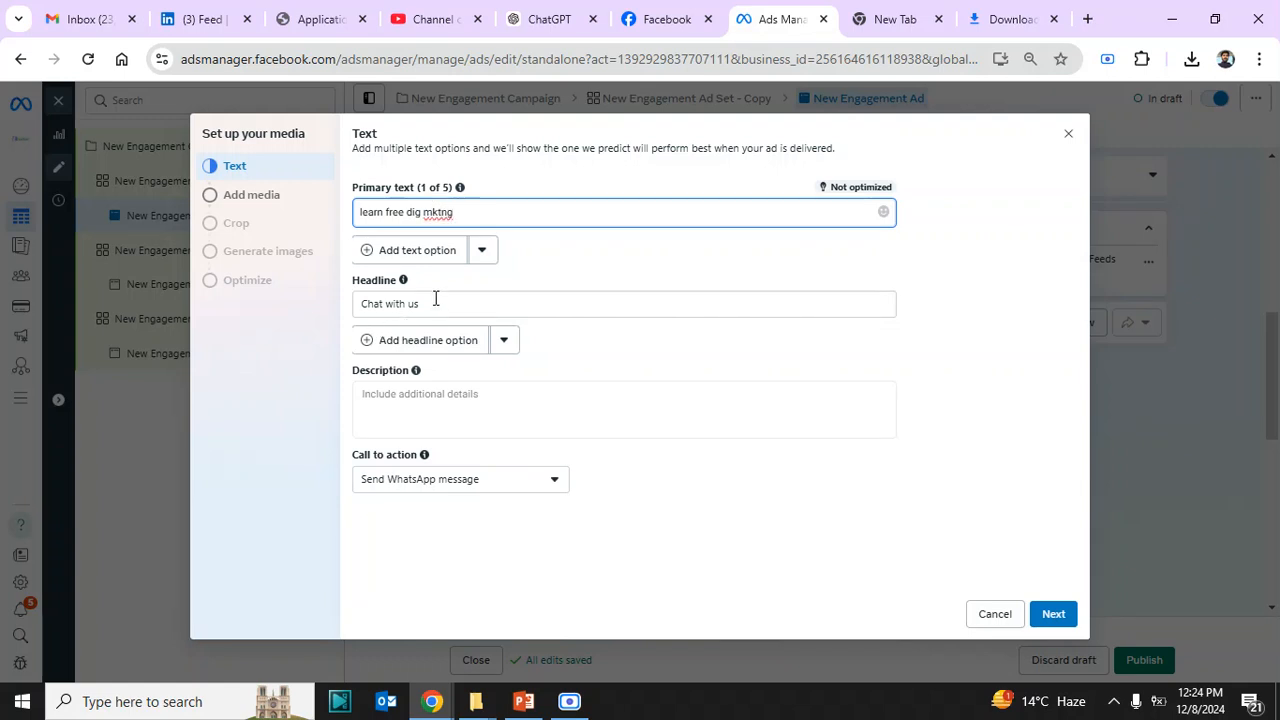
- Apply all the AI-generated headline variations for the "Chat with us" headline and continue to media selection
left_click(420, 406)
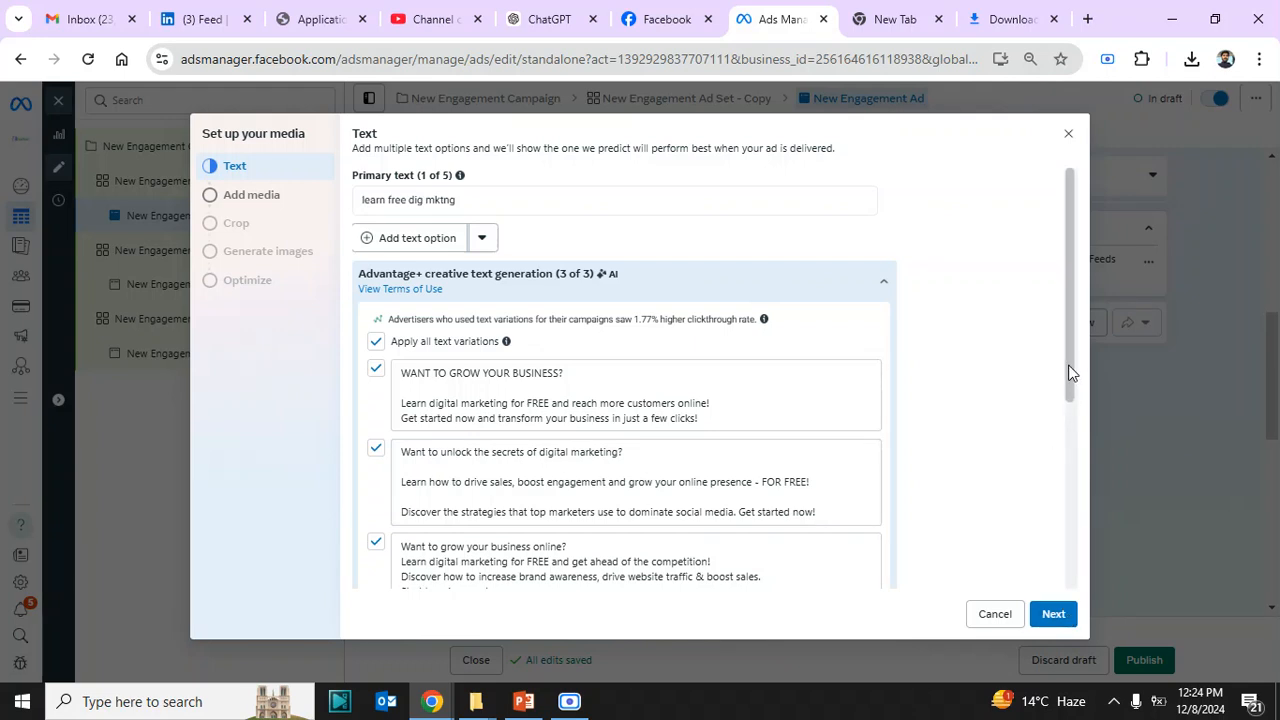
scroll(1069, 380, "down", 6)
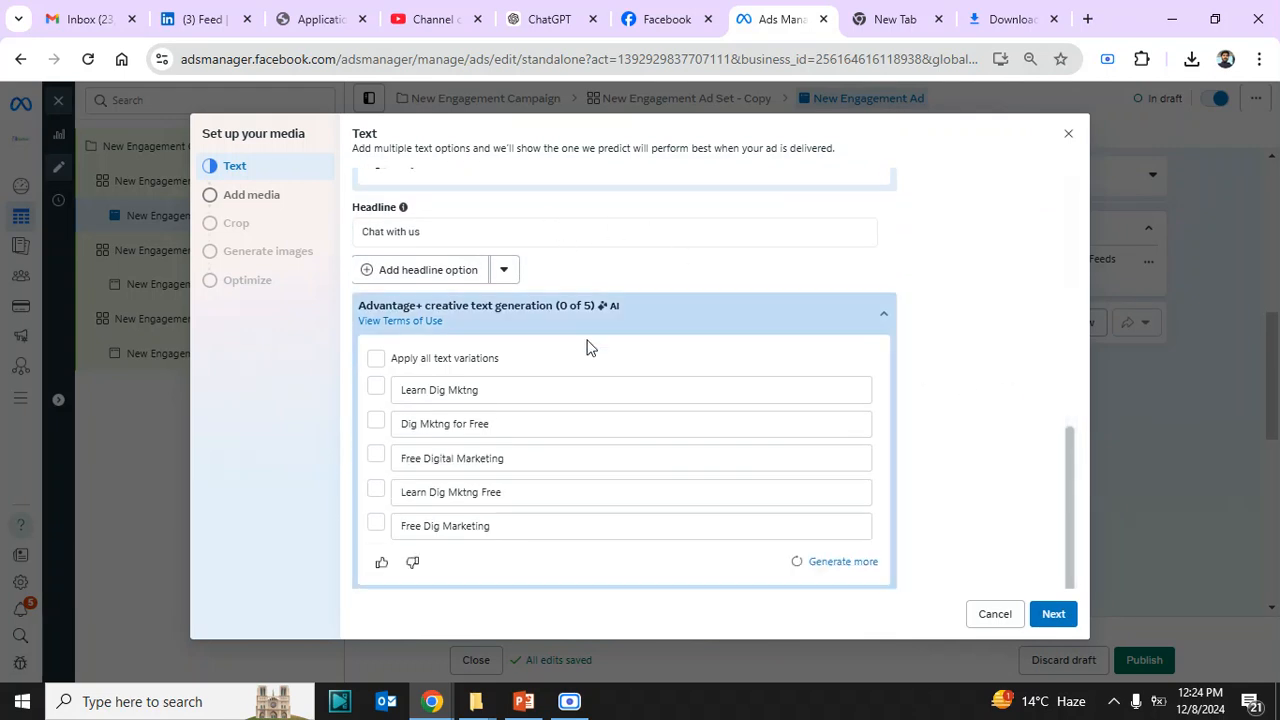
left_click(376, 358)
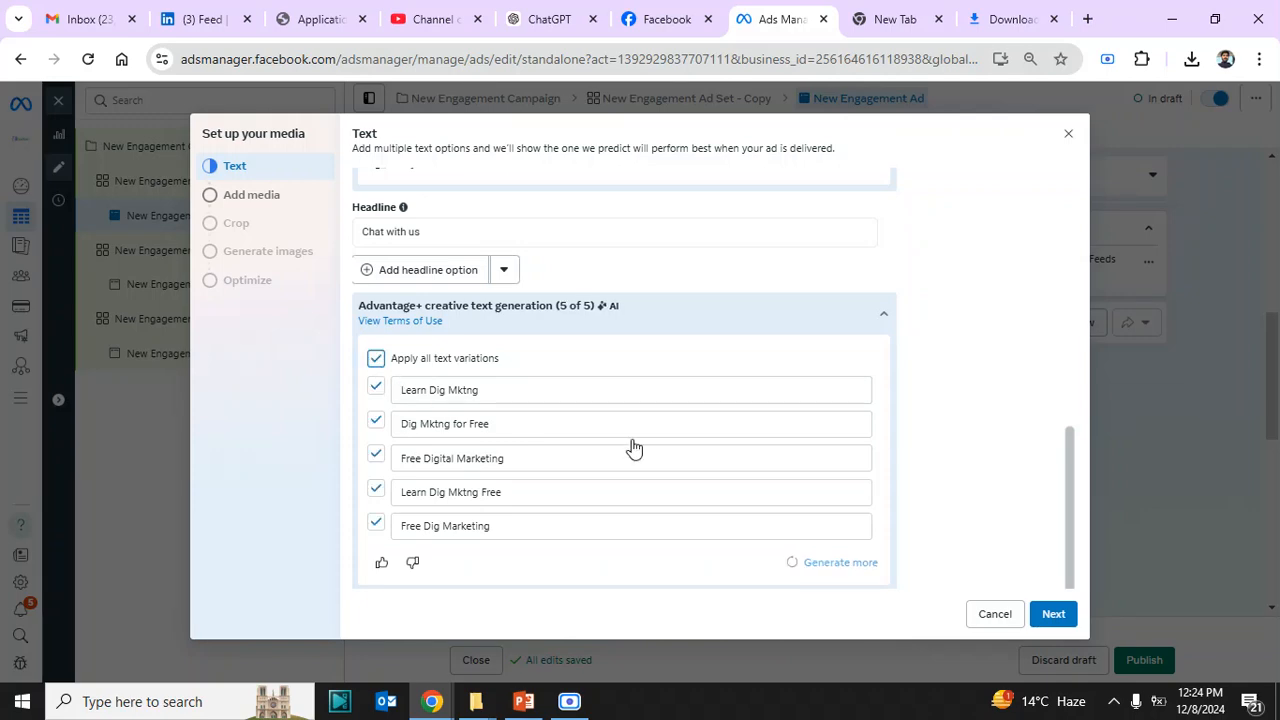
left_click(1052, 611)
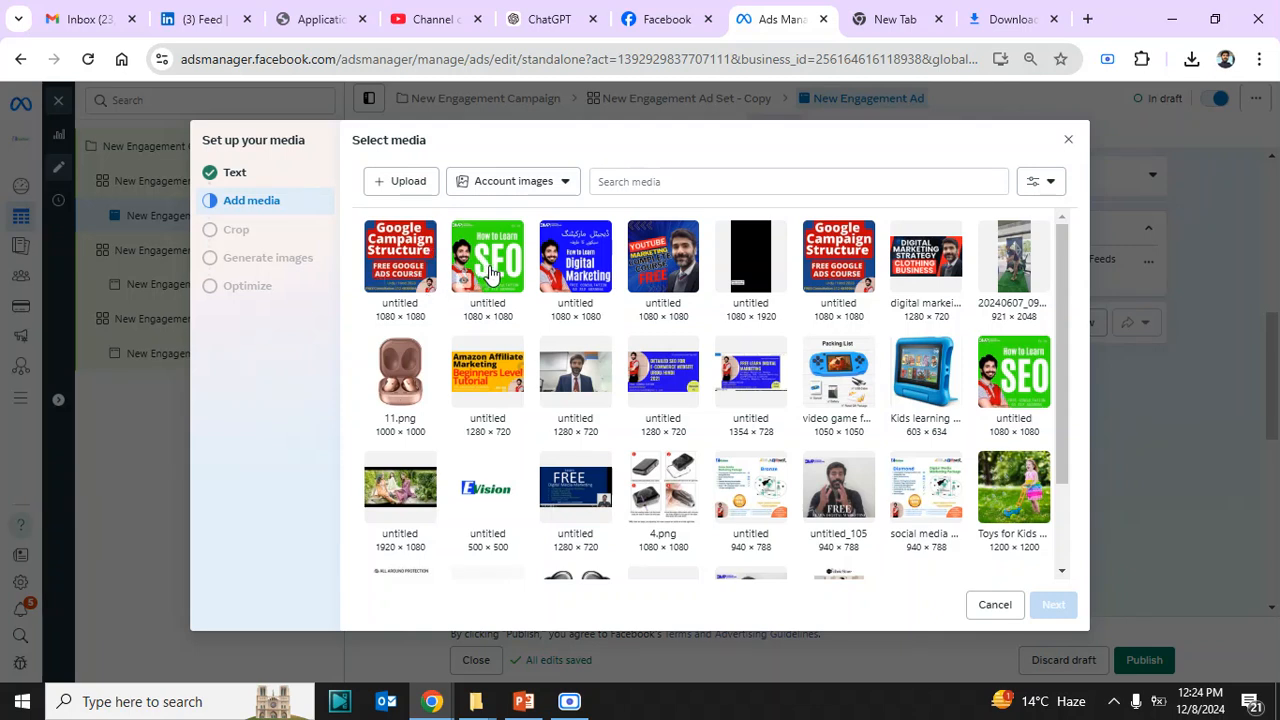
- Use the blue "How to Learn Digital Marketing" image from the account images as the ad's media
left_click(577, 268)
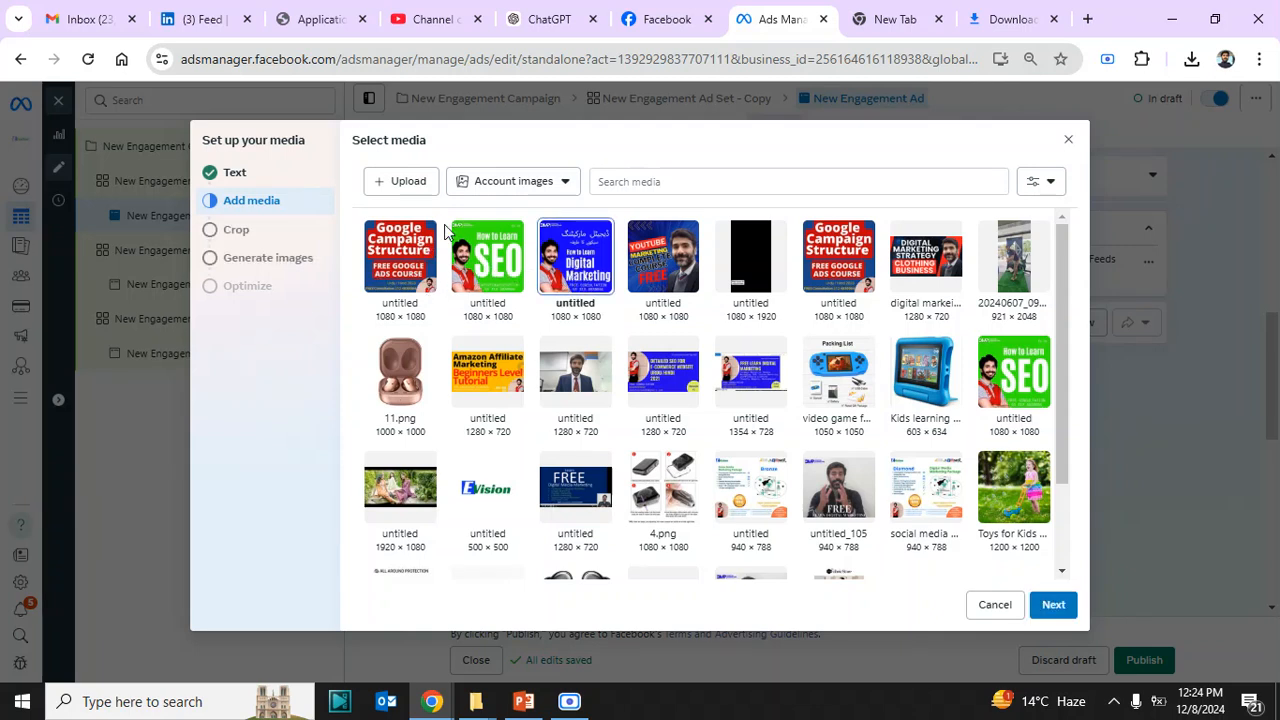
left_click(405, 182)
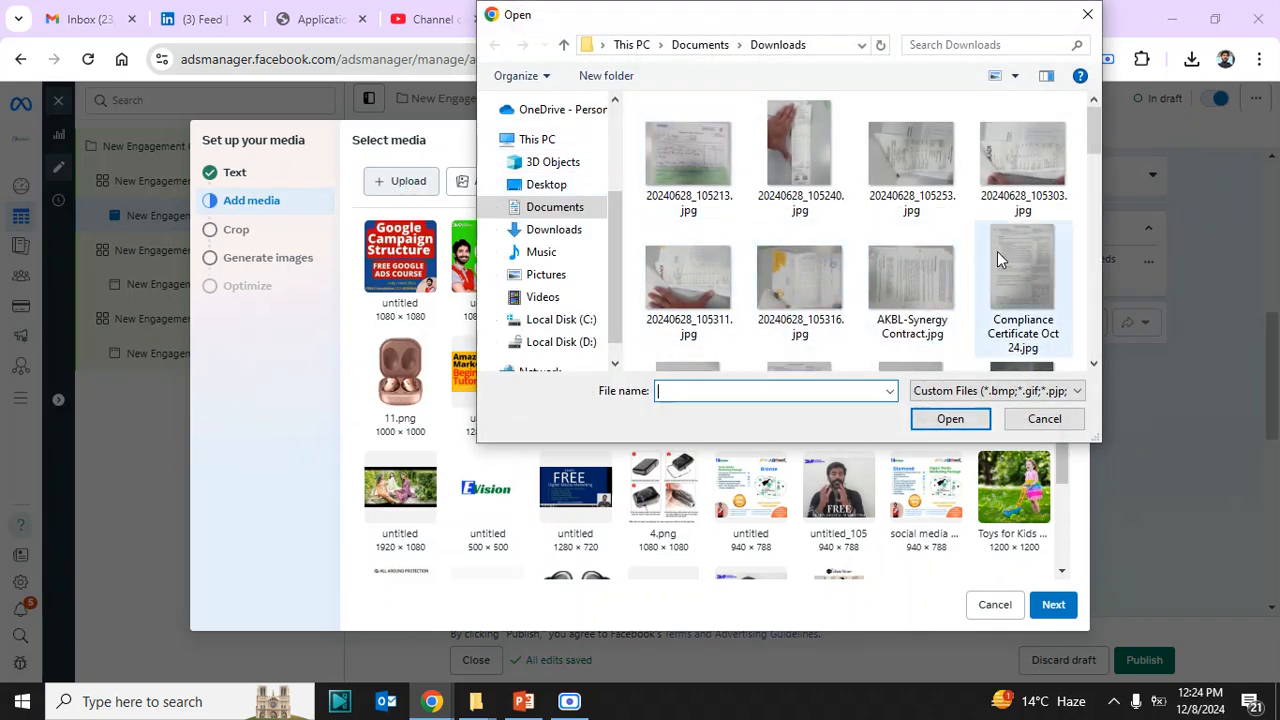
left_click(1084, 18)
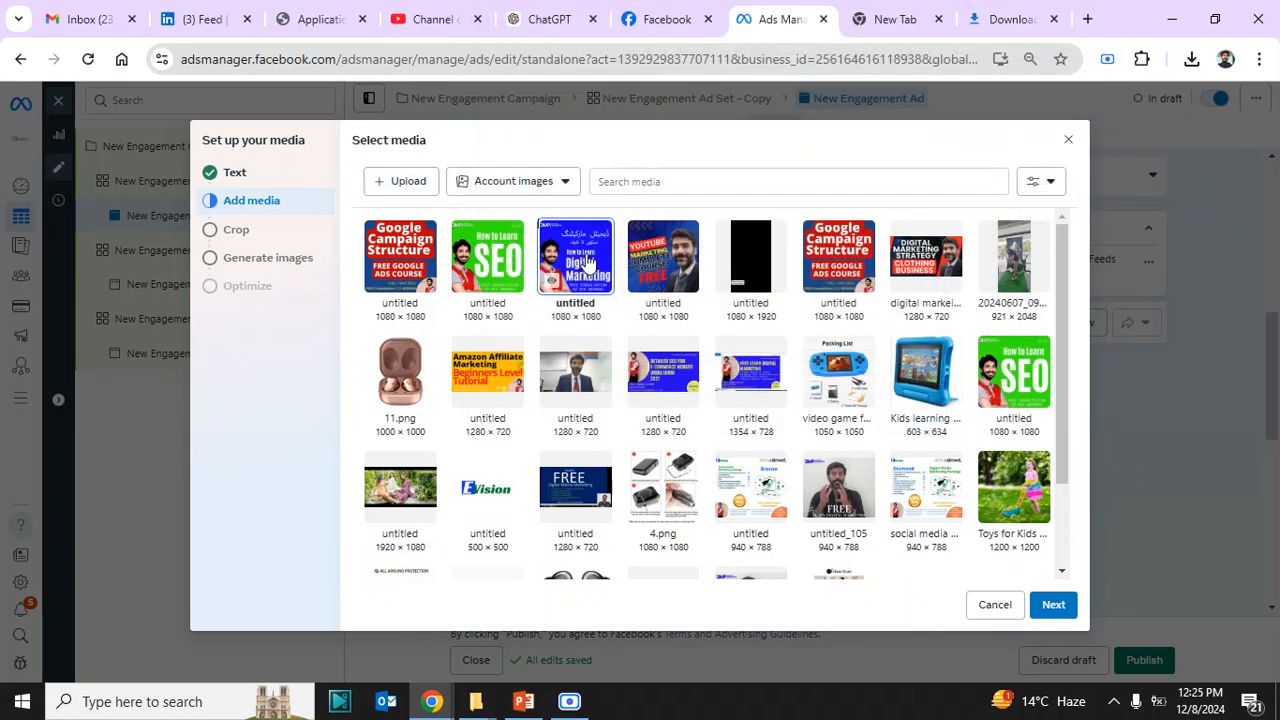
left_click(1066, 610)
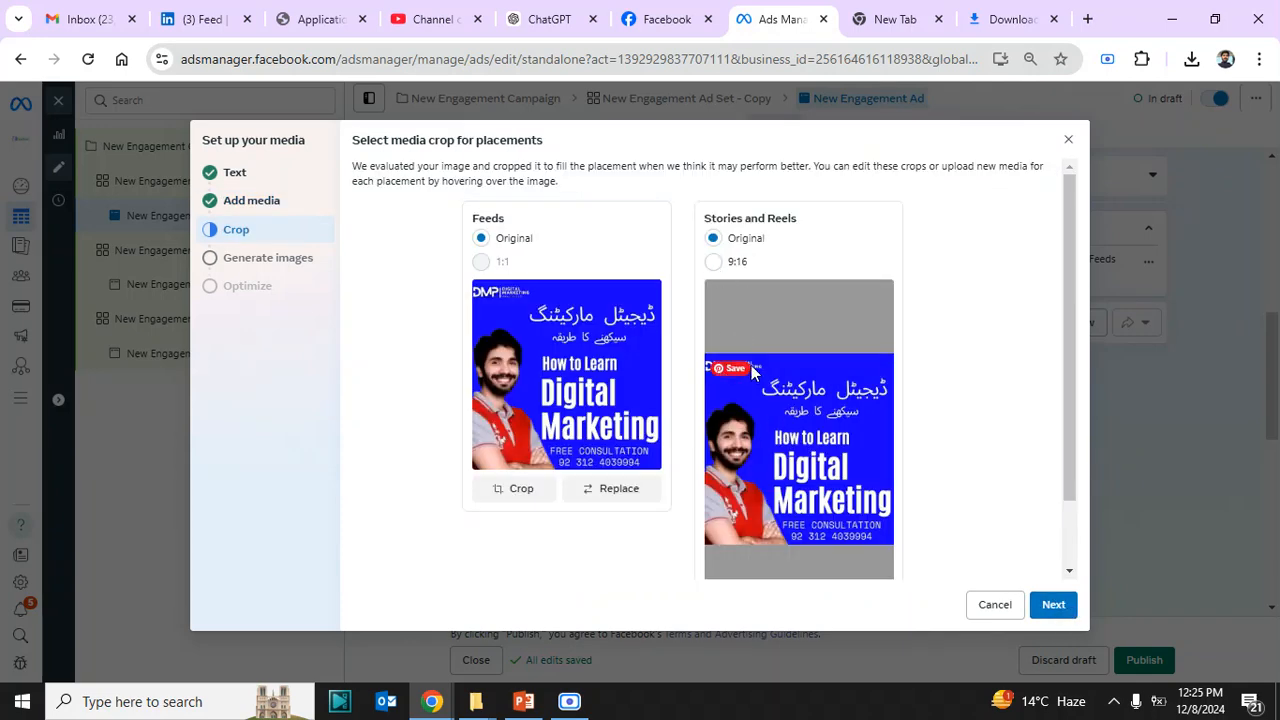
- Keep the original image crops for all placements and finish the creative without selecting any AI-generated image variations
left_click(1069, 570)
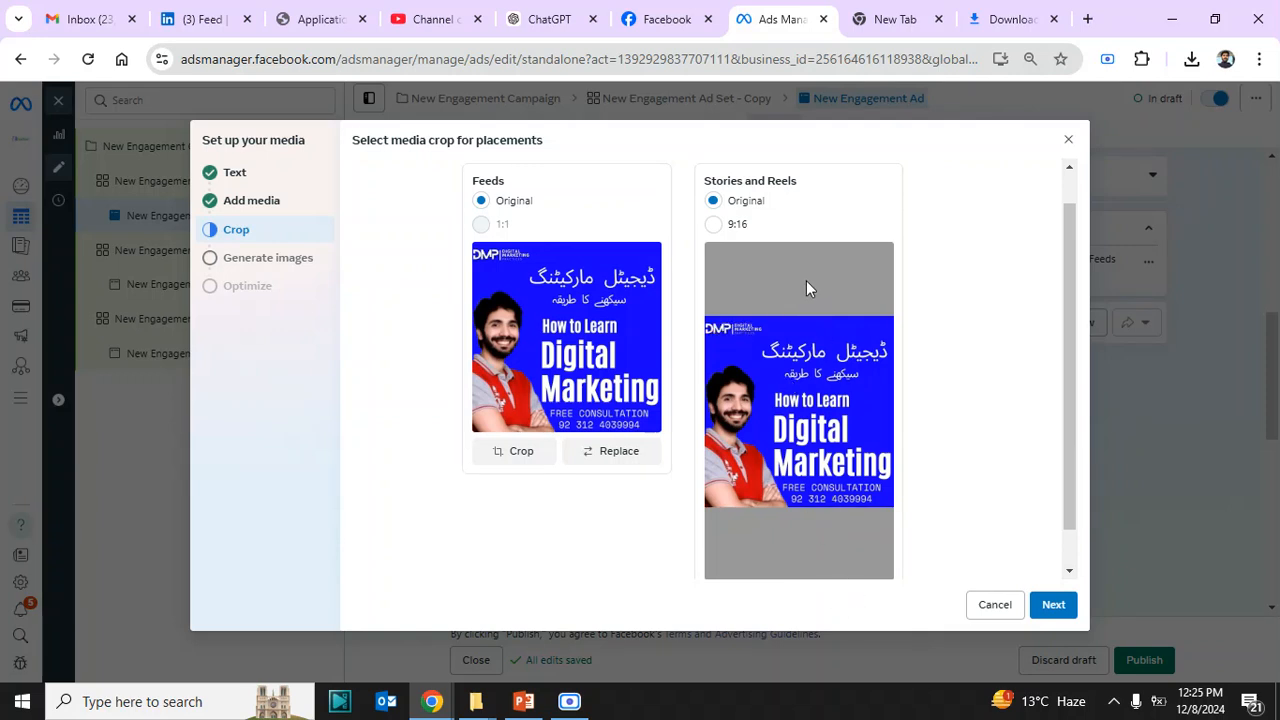
left_click(1055, 606)
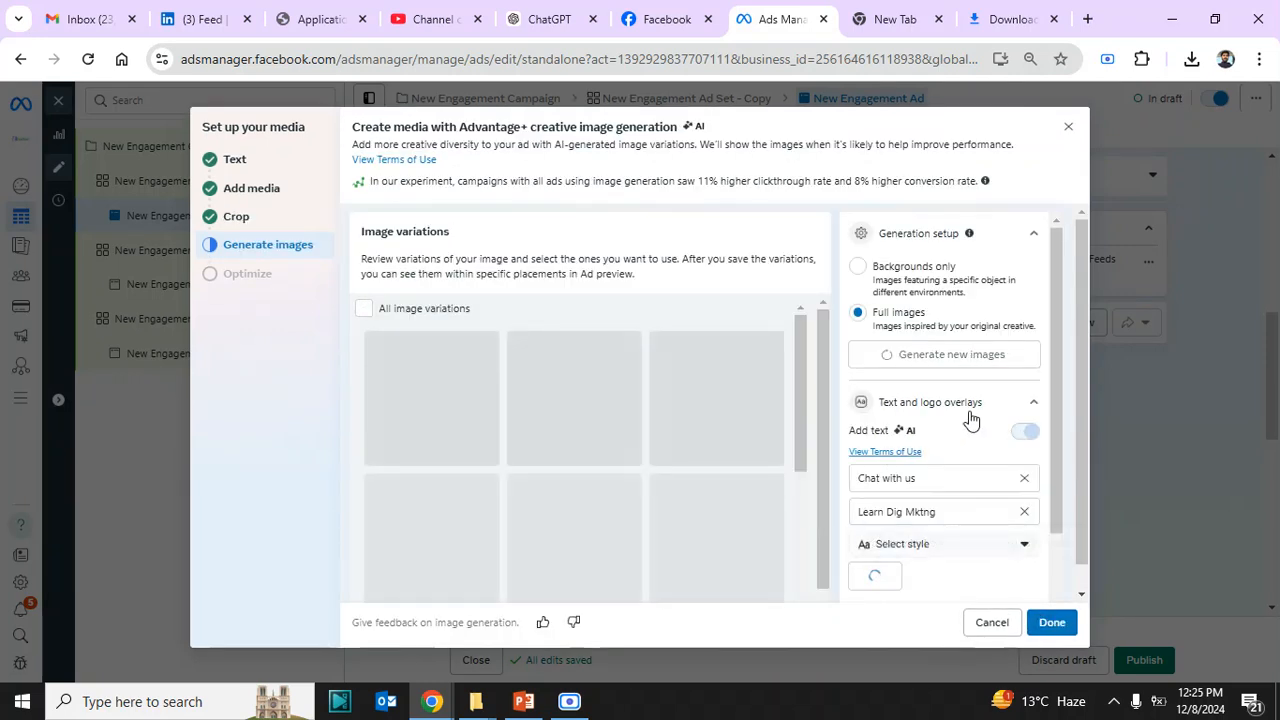
scroll(1060, 435, "down", 2)
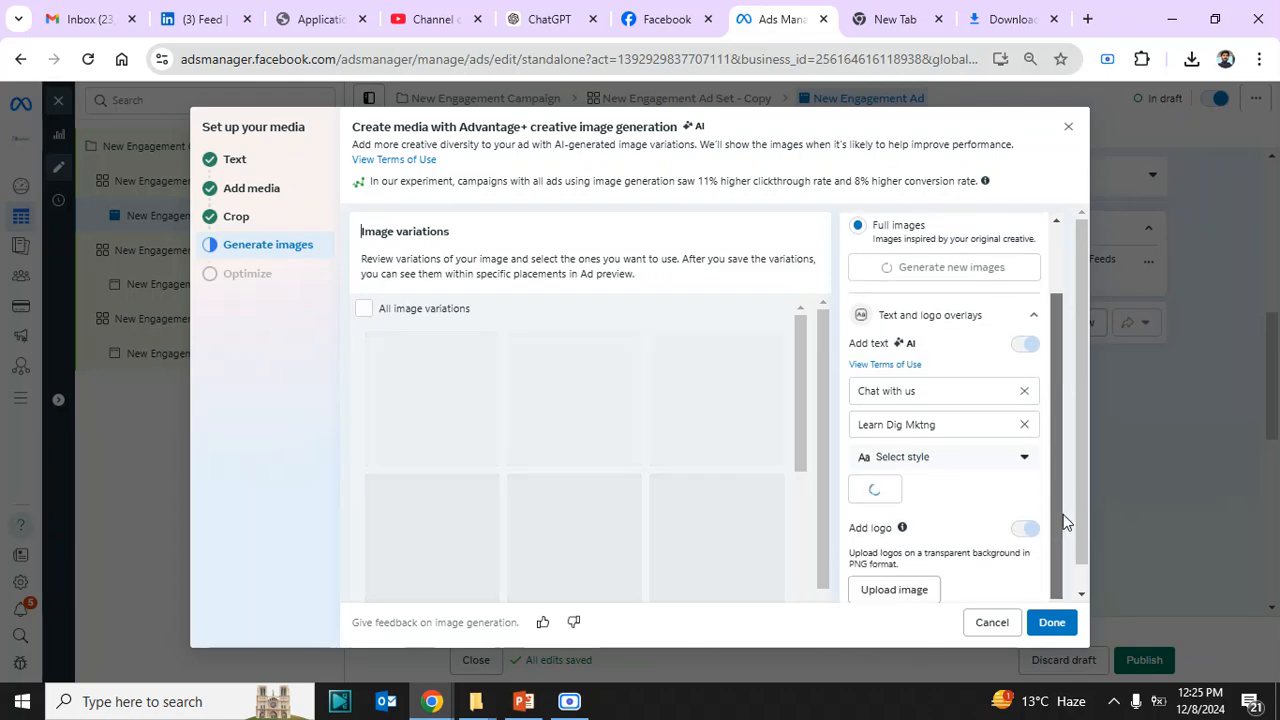
left_click(1082, 593)
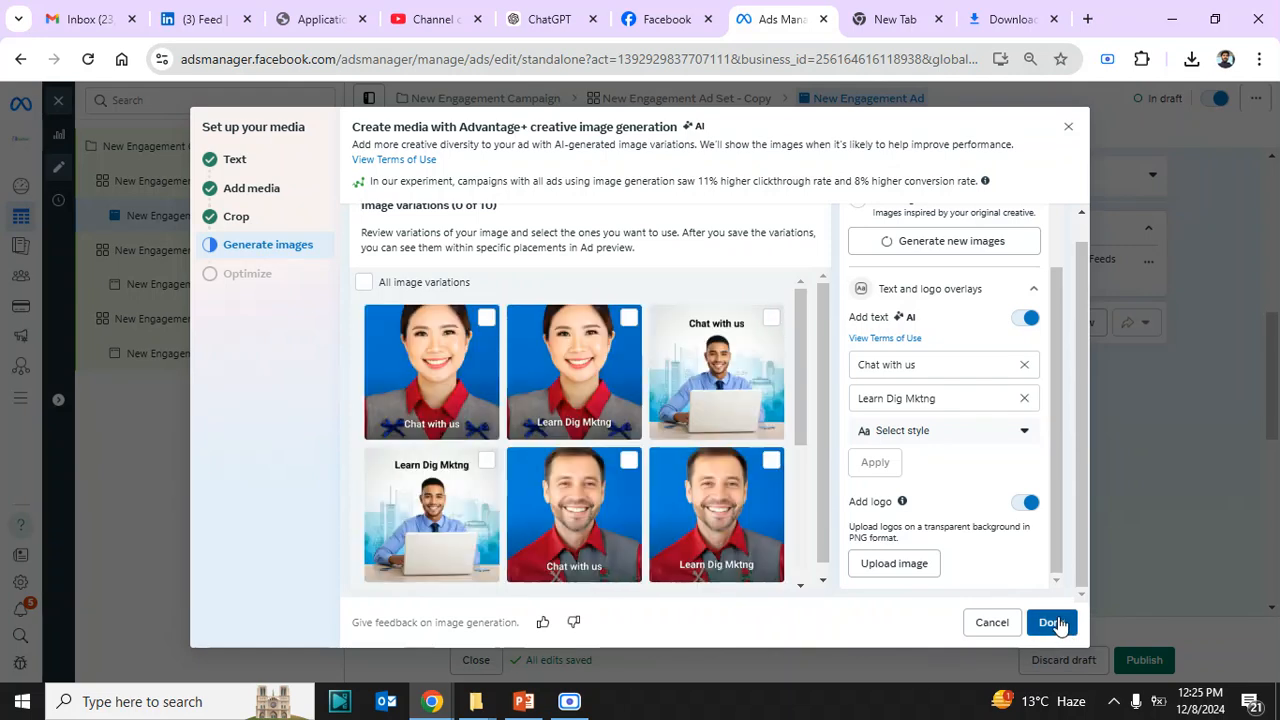
left_click(1058, 622)
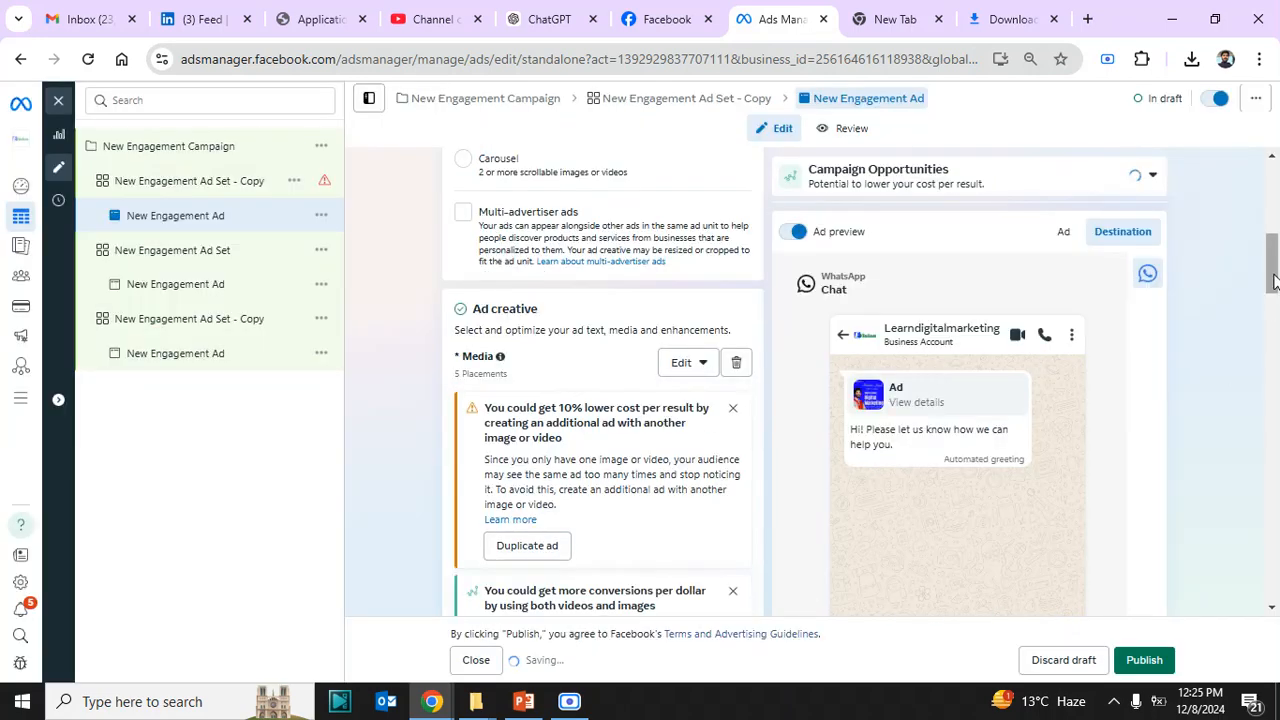
- Examine the ad's placement previews and WhatsApp destination chat, along with the message template and tracking settings
scroll(1272, 262, "up", 1)
left_click_drag(1272, 263, 1272, 266)
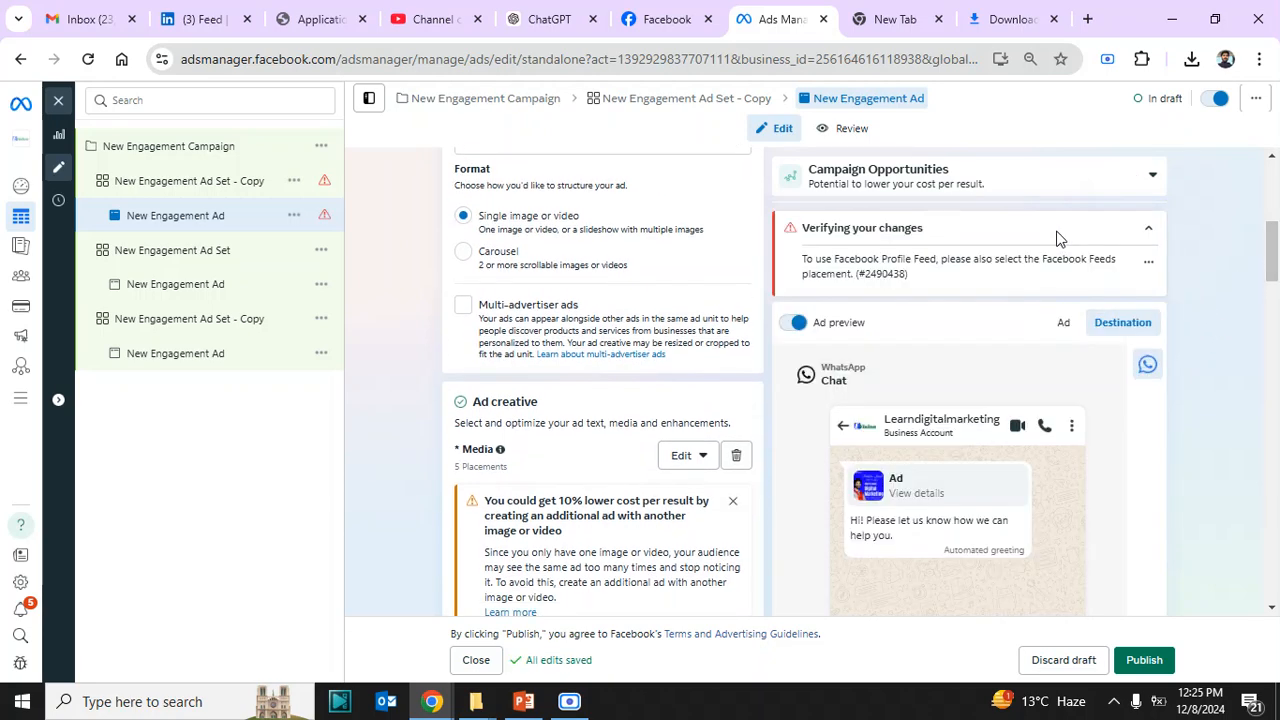
left_click(1064, 326)
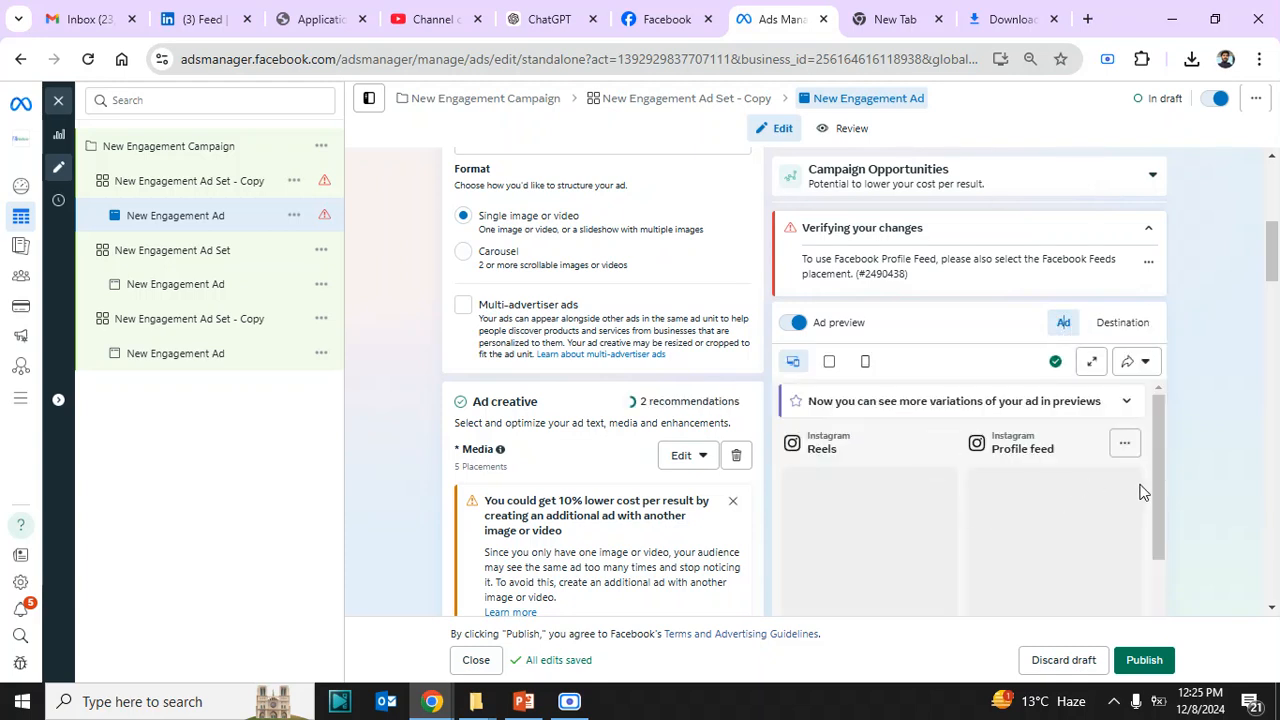
left_click_drag(1161, 491, 1167, 530)
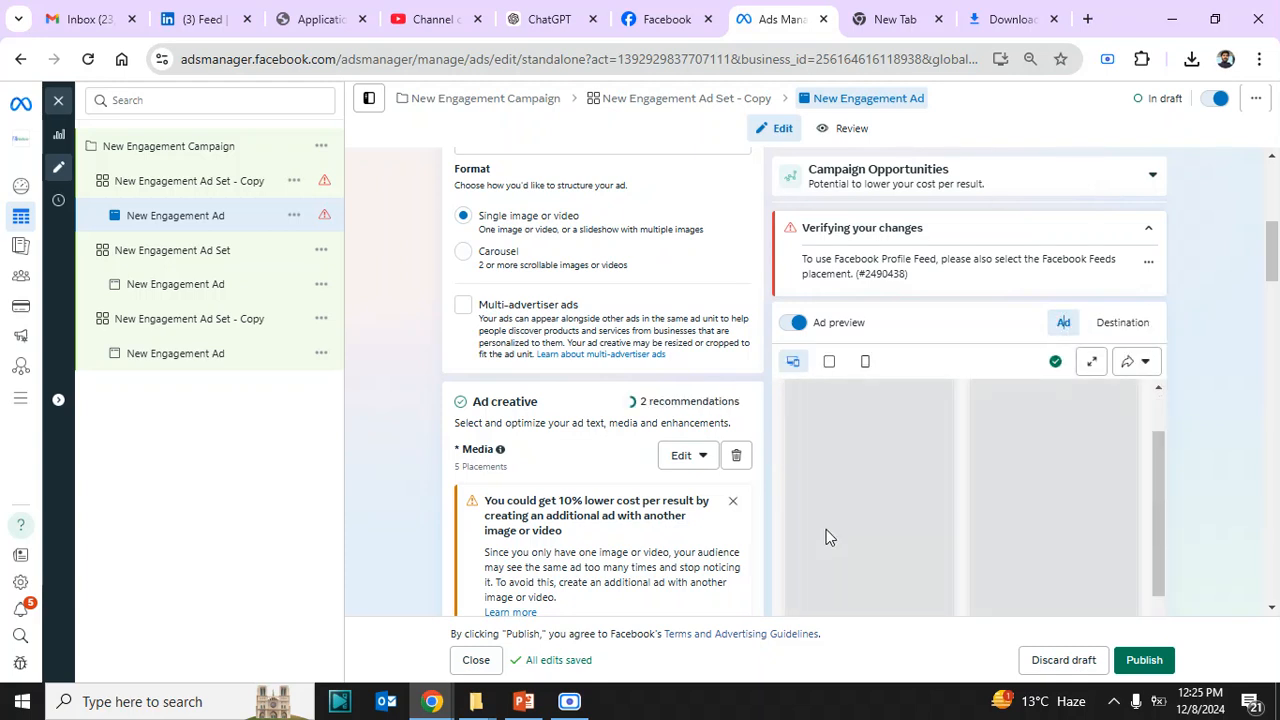
left_click_drag(1161, 485, 1157, 585)
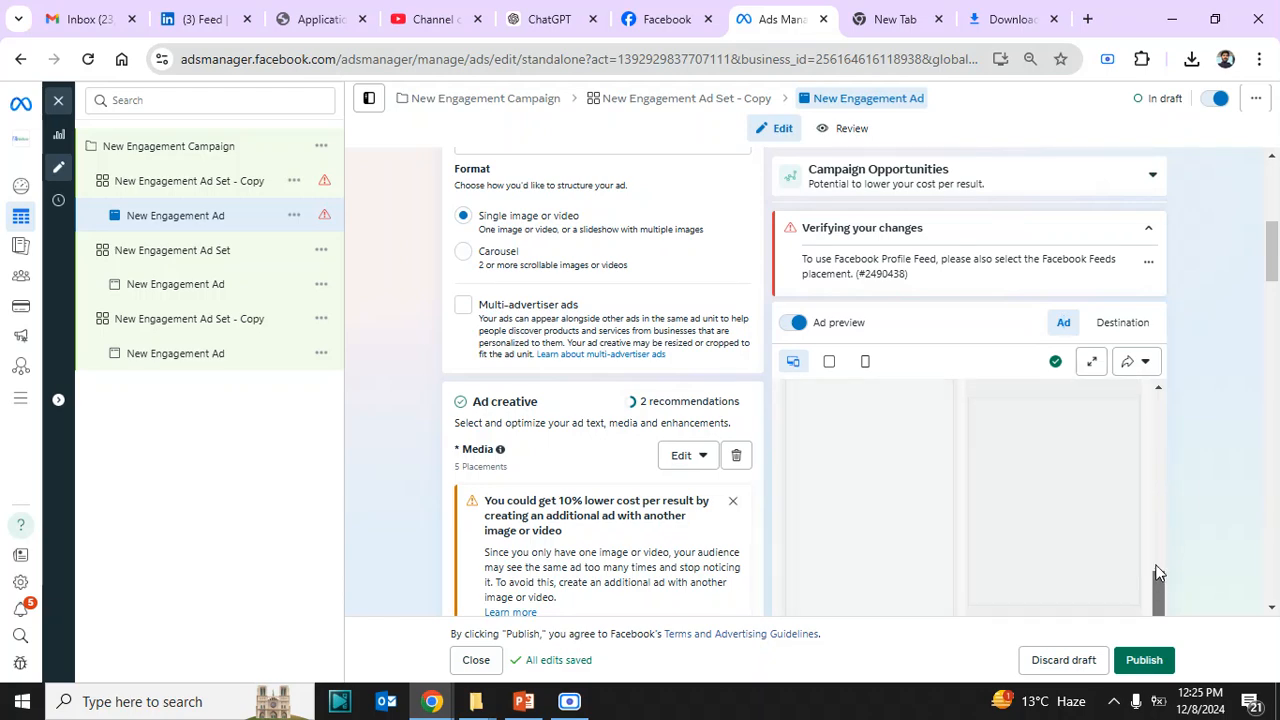
left_click_drag(1151, 535, 1138, 448)
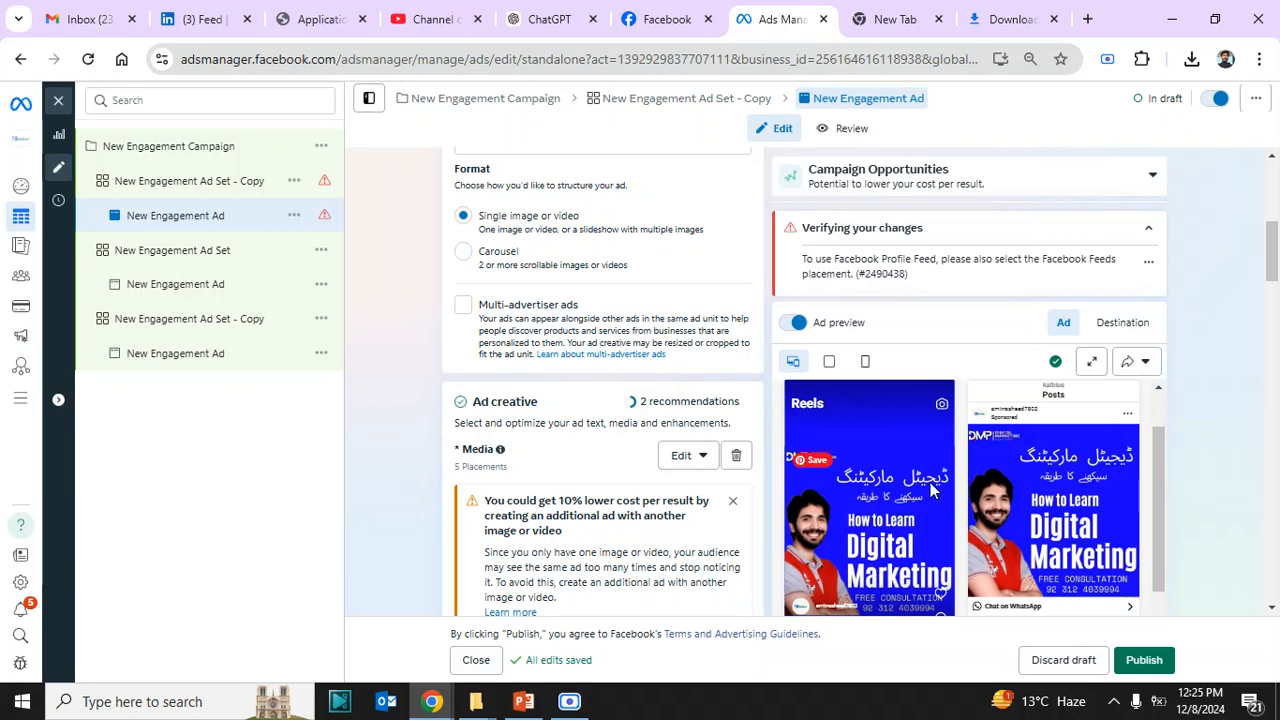
left_click(1130, 322)
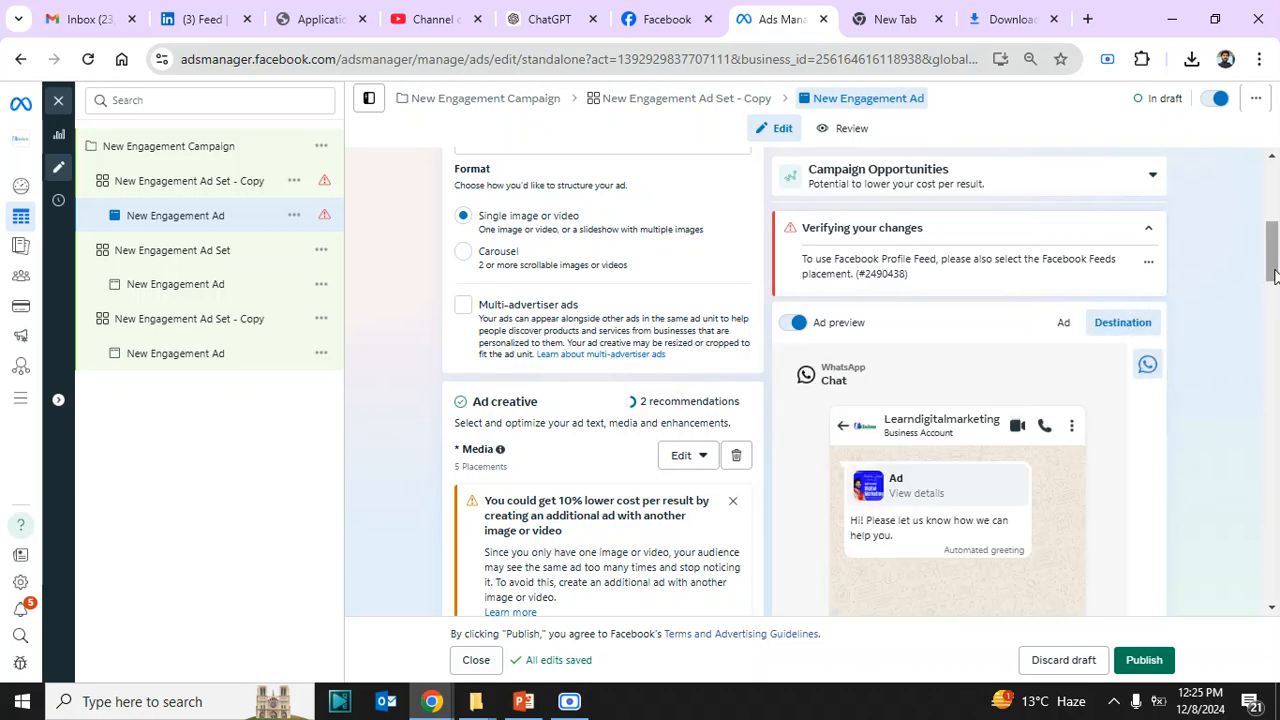
left_click_drag(1274, 276, 1272, 320)
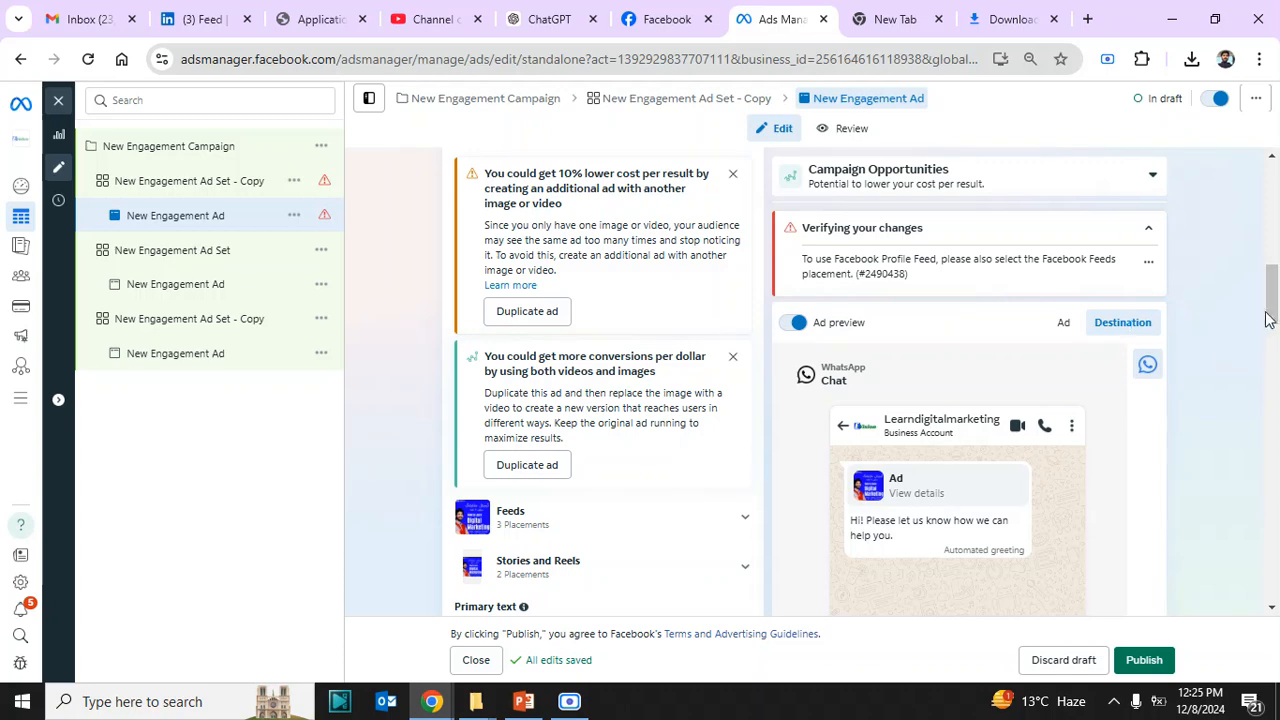
left_click_drag(1270, 318, 1275, 612)
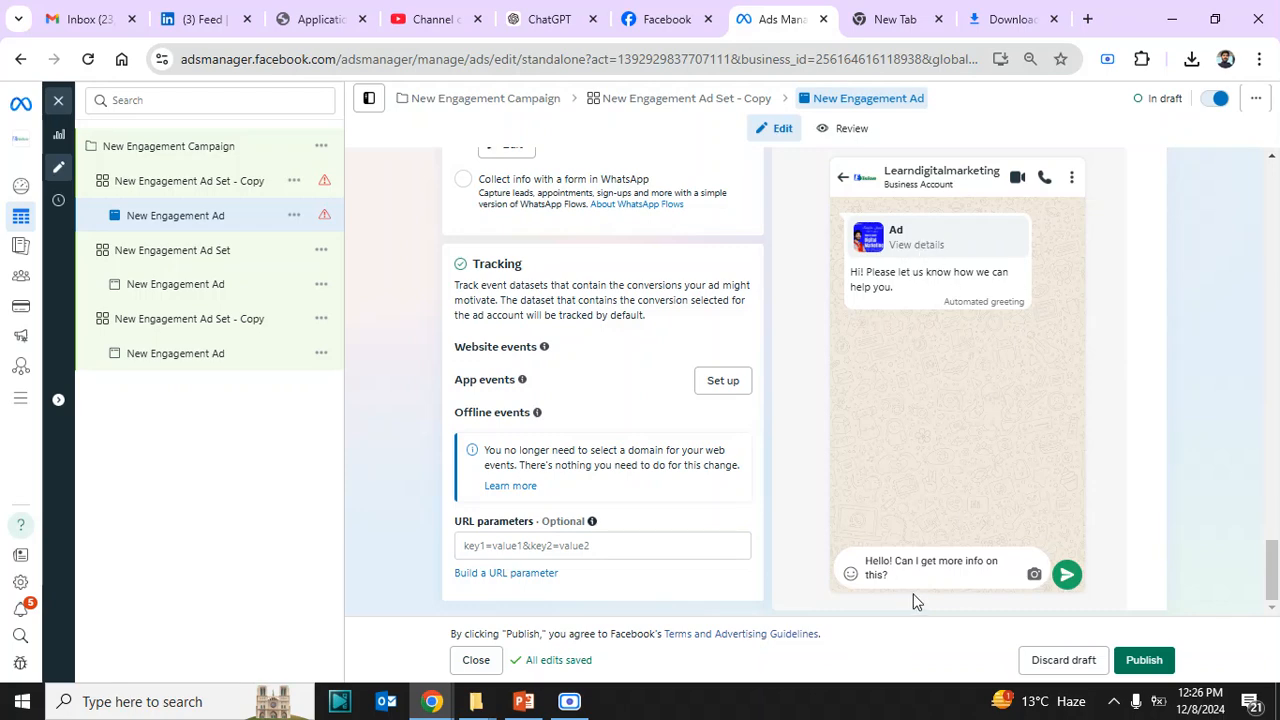
left_click_drag(1275, 583, 1274, 544)
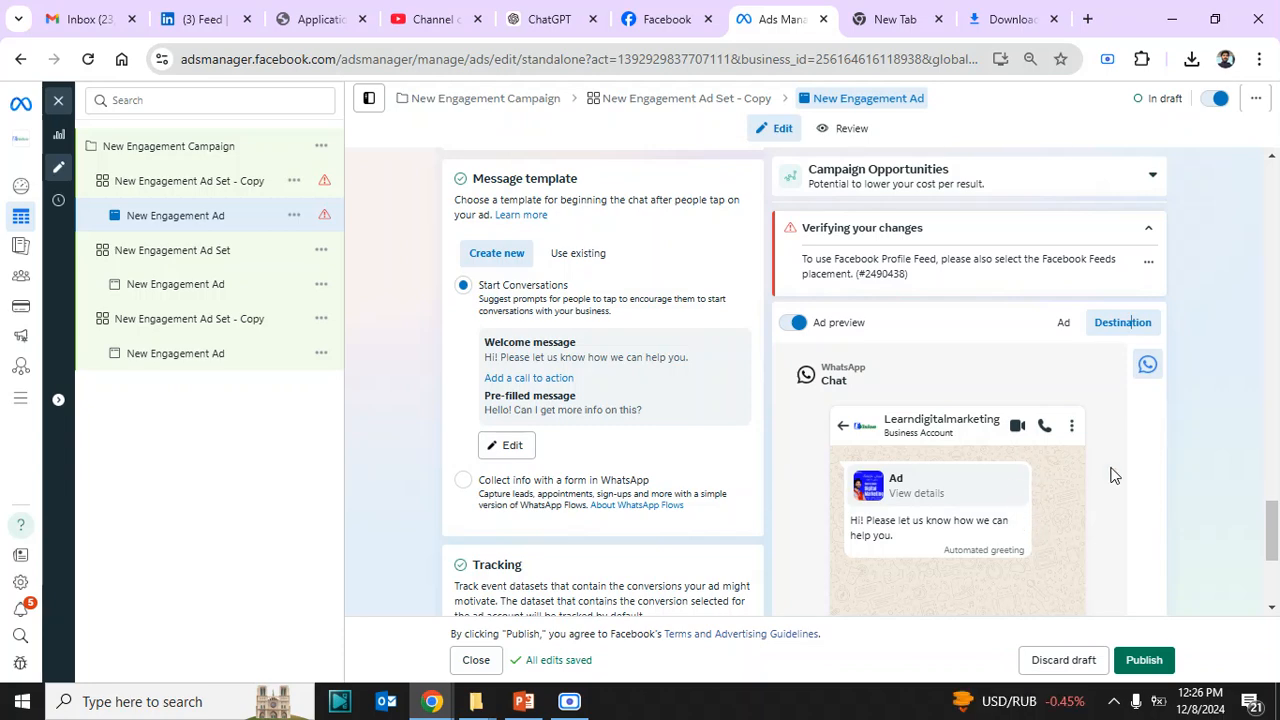
- Change the ad format from a single image or video to Carousel
left_click_drag(1275, 527, 1230, 241)
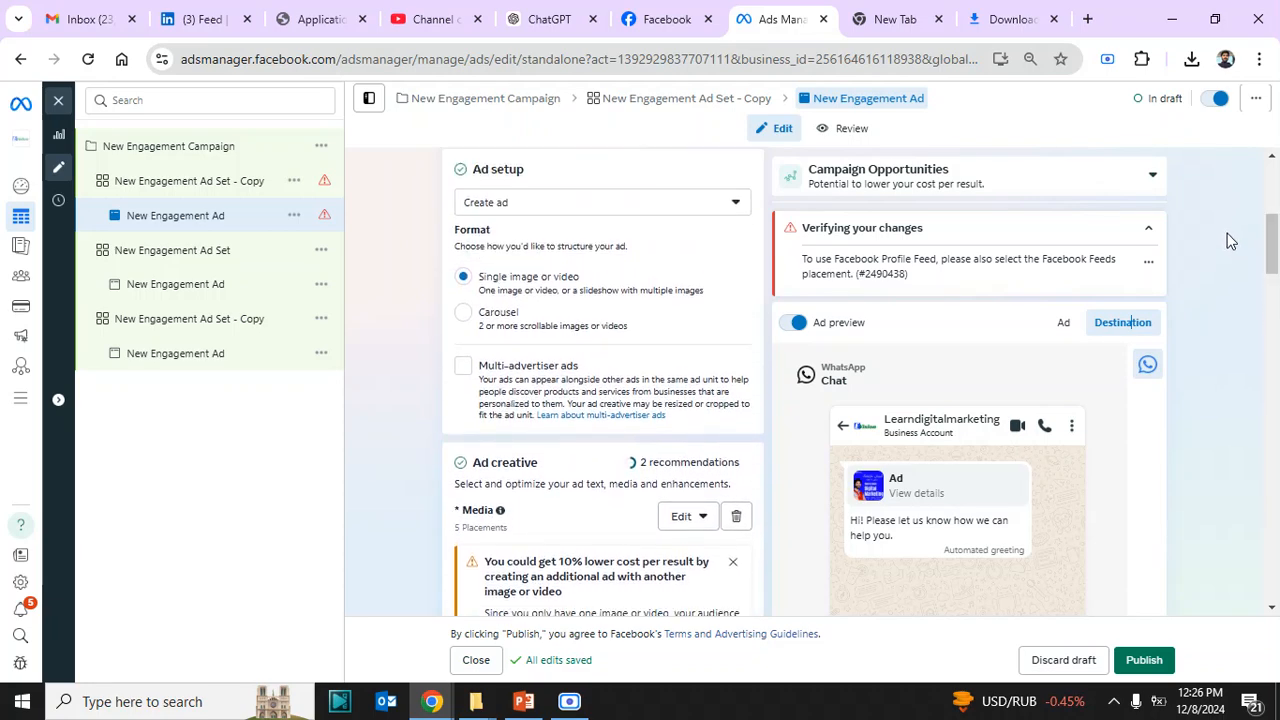
left_click(464, 314)
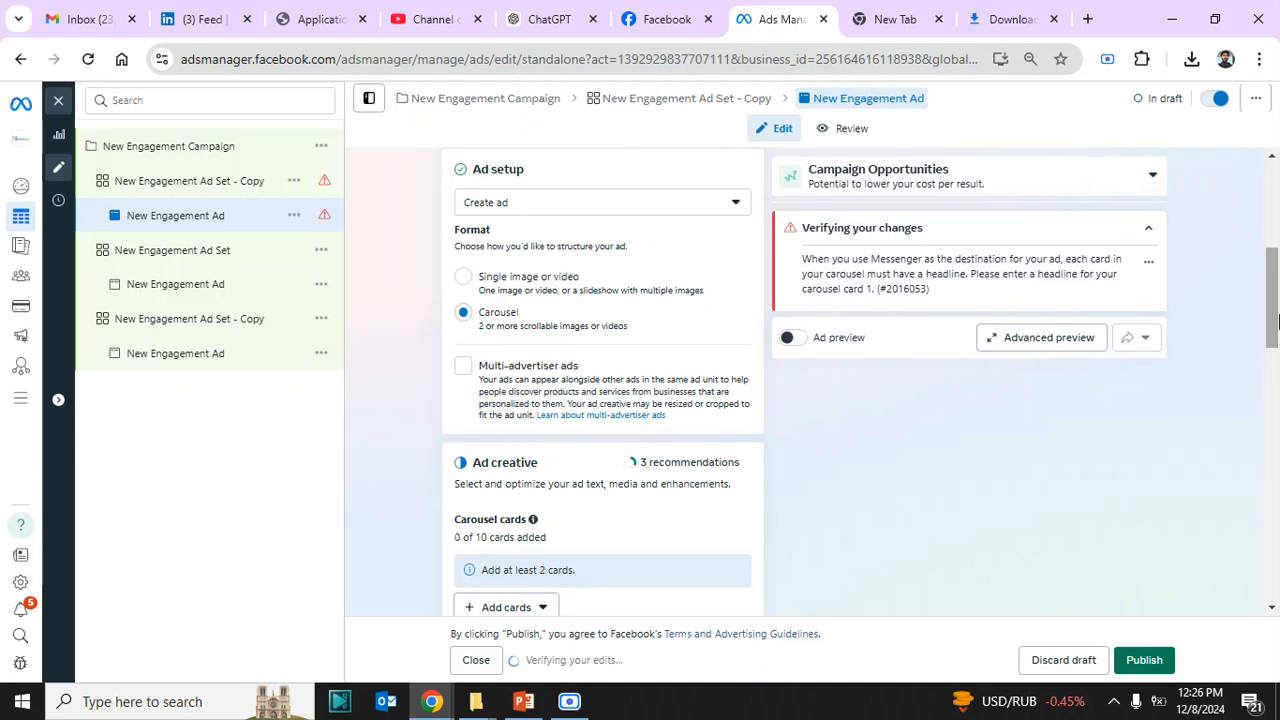
- Add the green "How to Learn SEO" account image as the carousel's first image card
left_click_drag(1270, 317, 1276, 363)
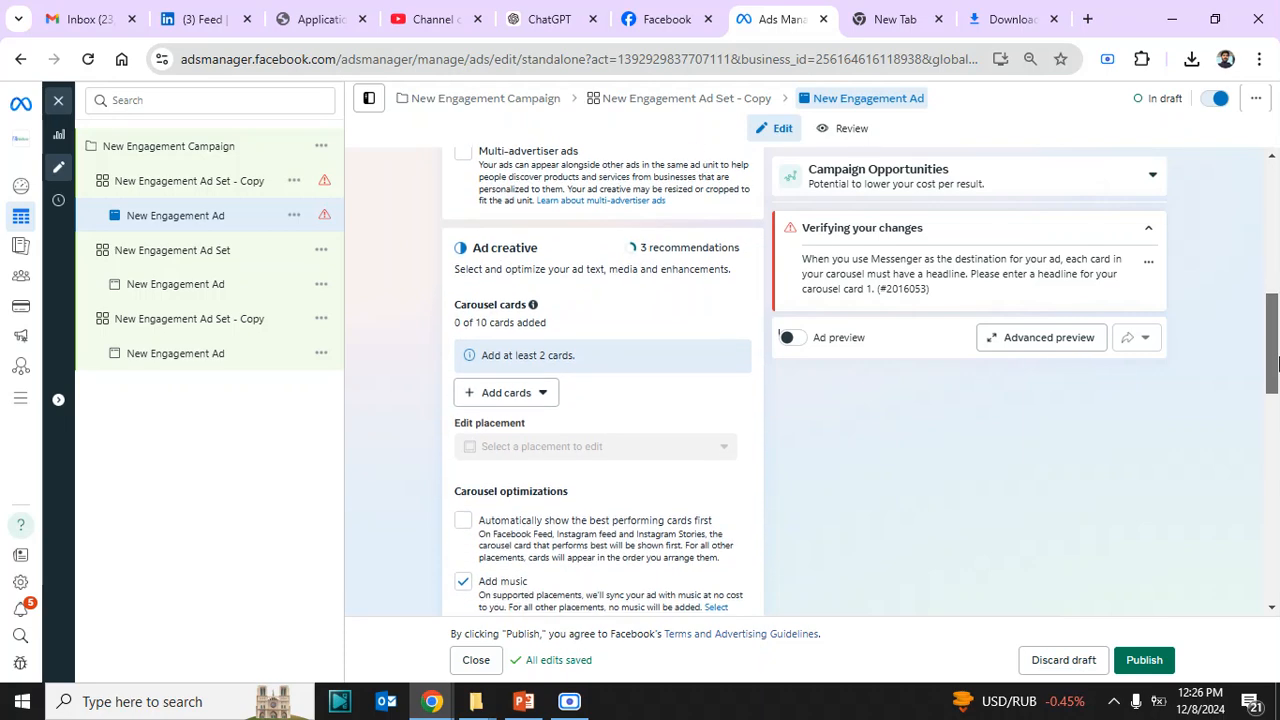
left_click(522, 400)
left_click(534, 437)
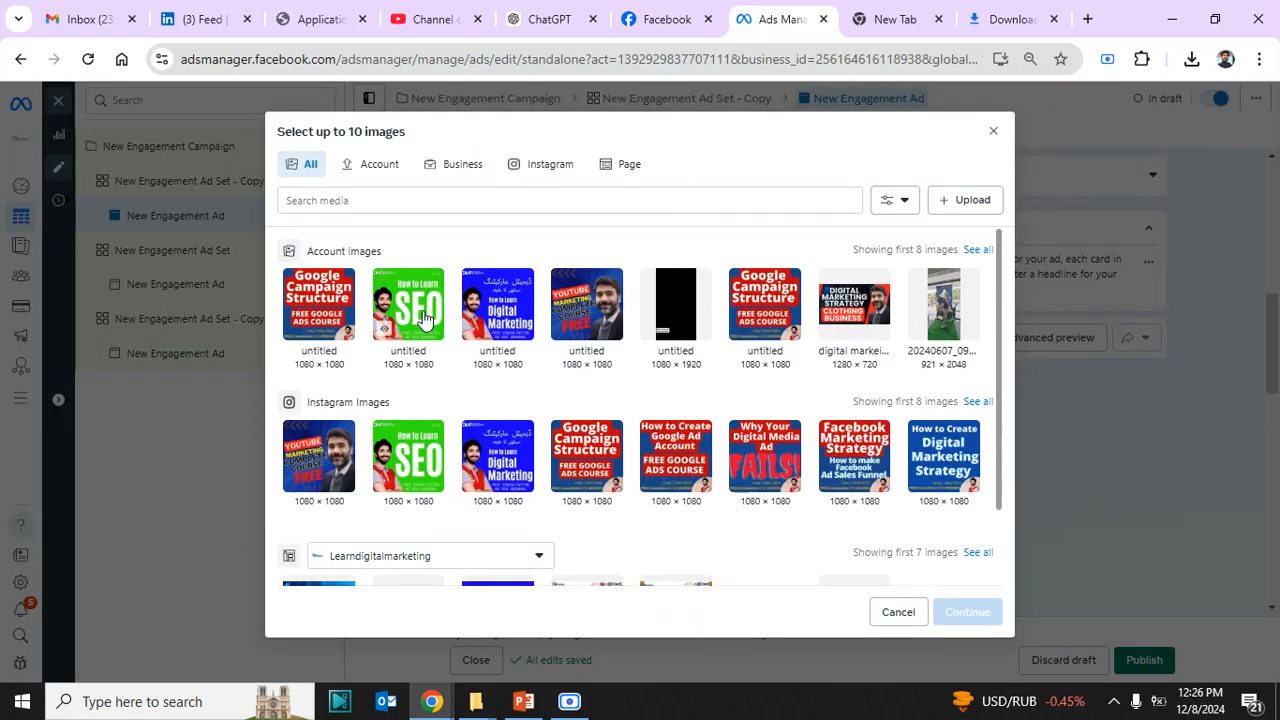
left_click(406, 305)
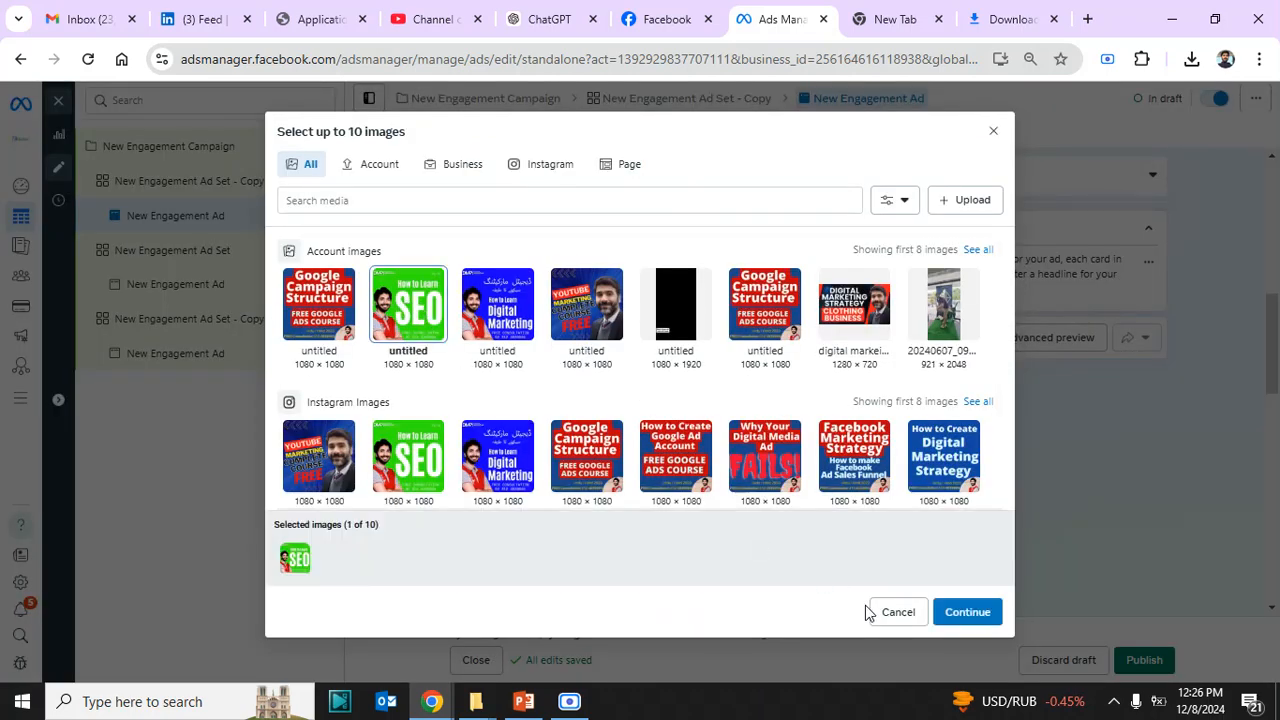
left_click(966, 612)
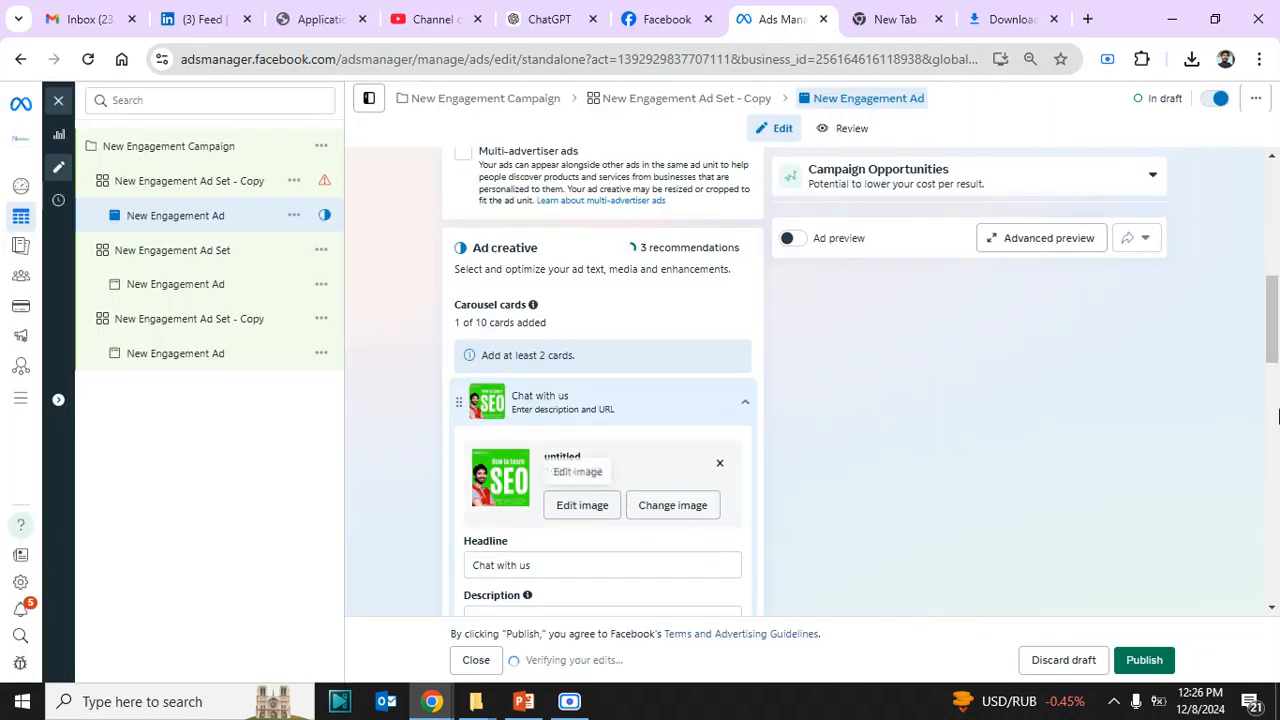
- Enter "hhjjj" as the description of the SEO carousel card
left_click_drag(1278, 363, 1278, 369)
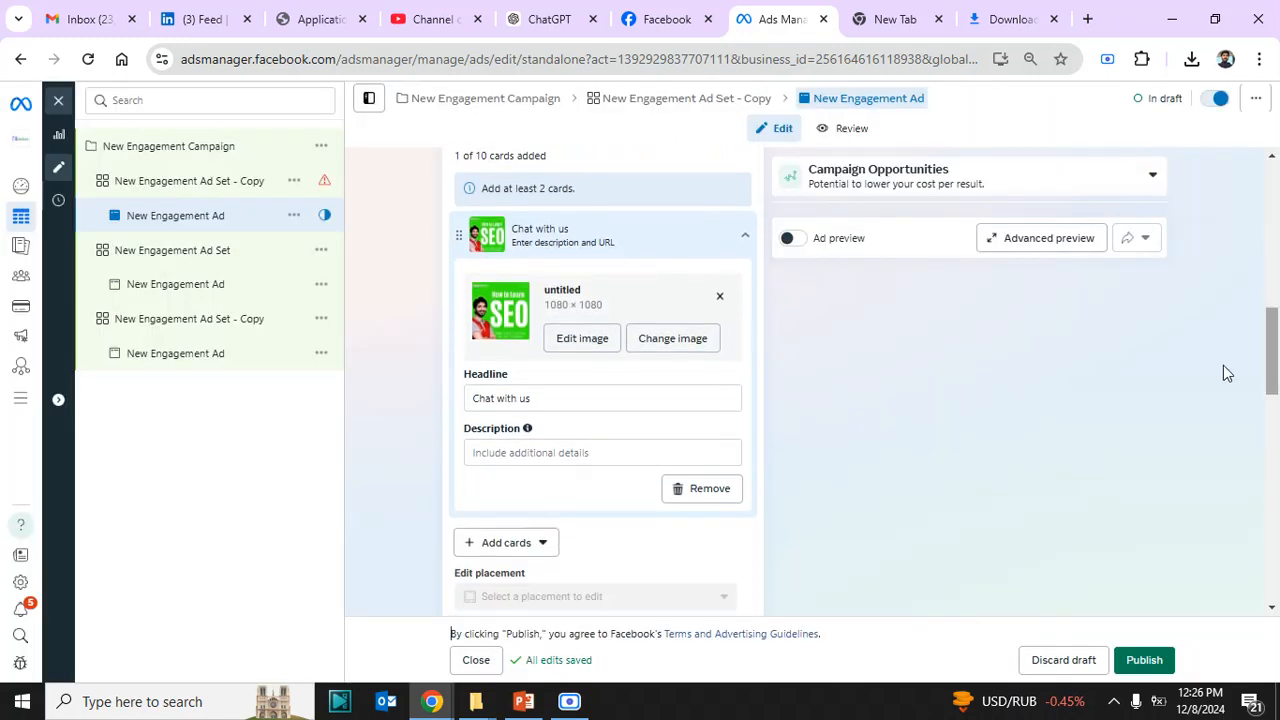
left_click(538, 455)
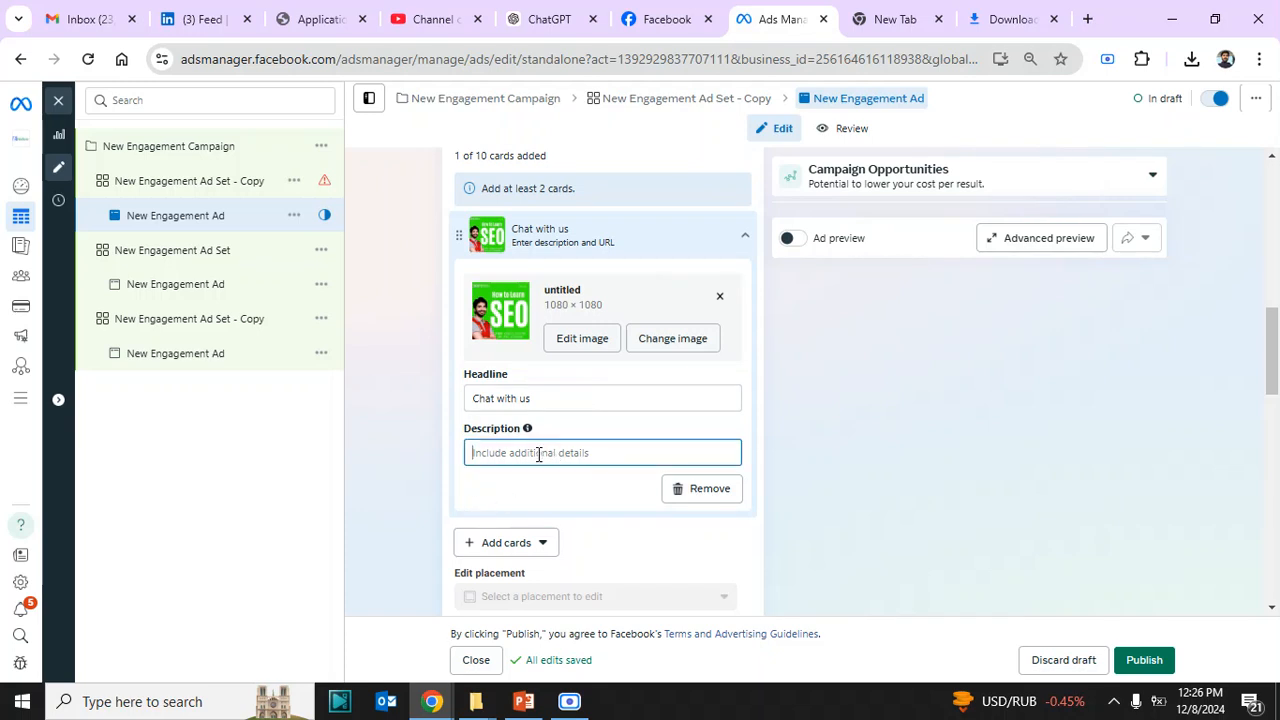
type("hhjjj")
- Add the blue "How to Learn Digital Marketing" account image as the second carousel card and switch the preview from the destination to the ad
left_click(505, 543)
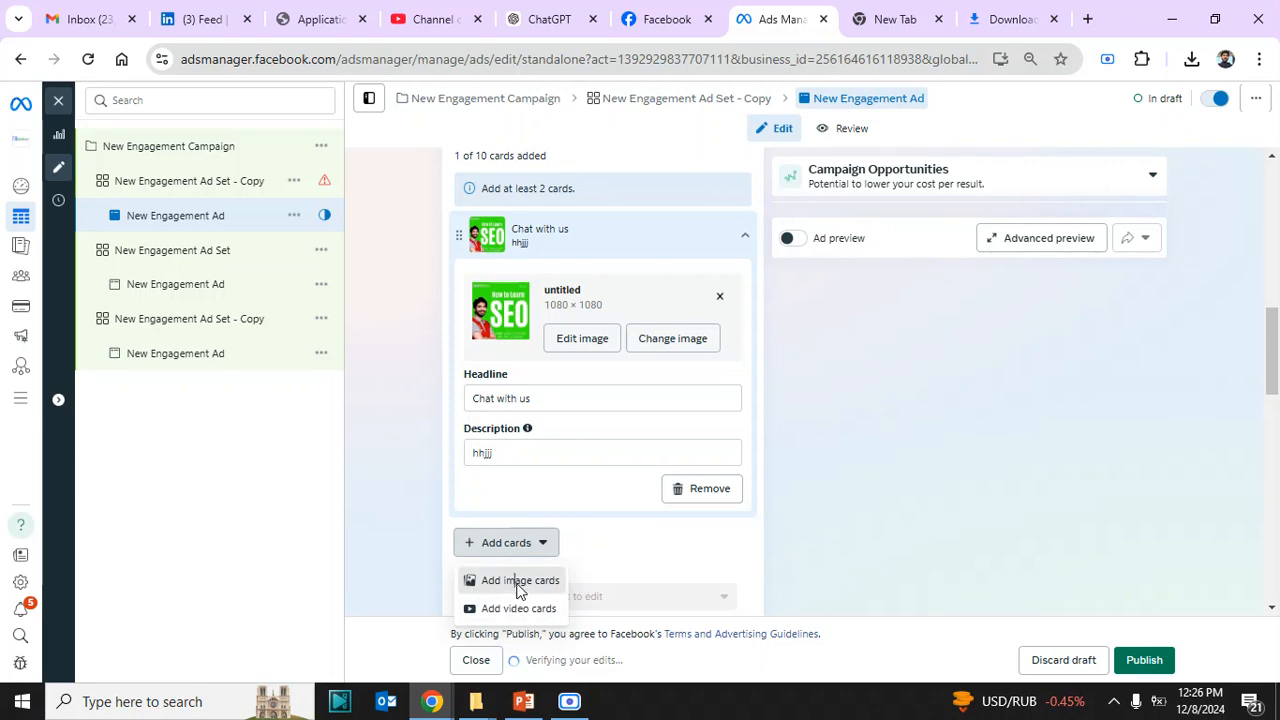
left_click(515, 584)
left_click(500, 330)
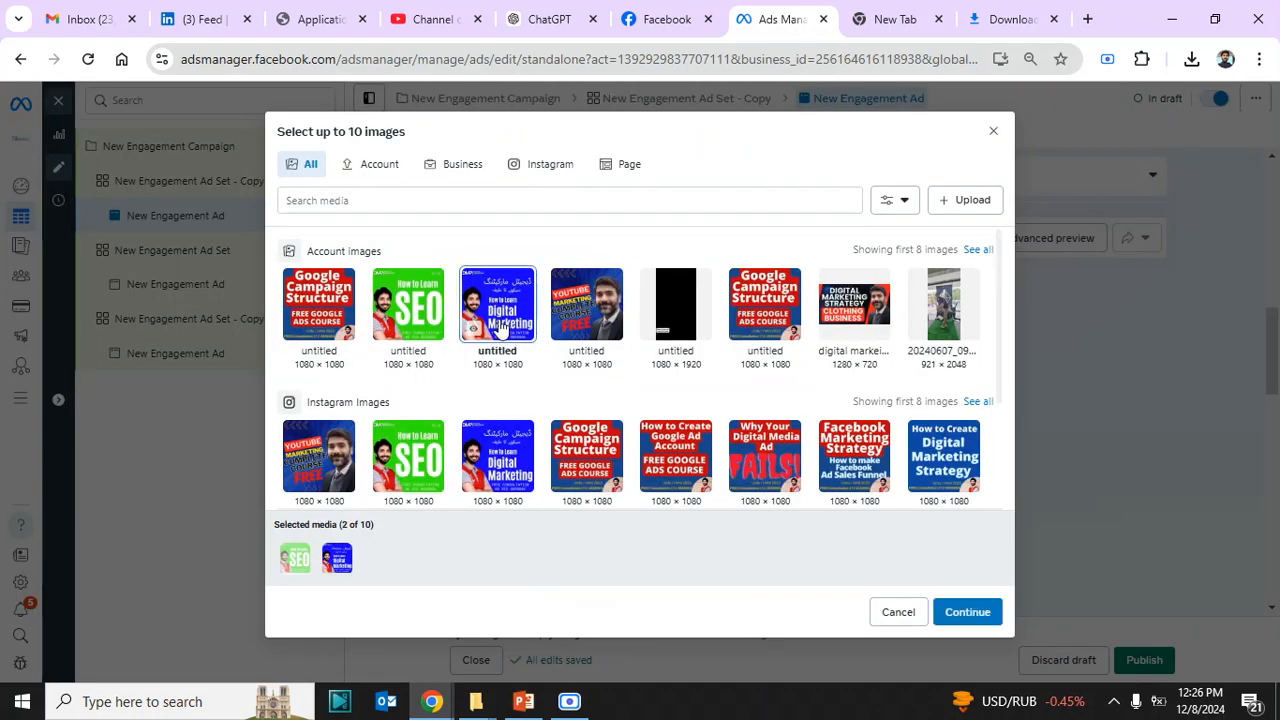
left_click(966, 612)
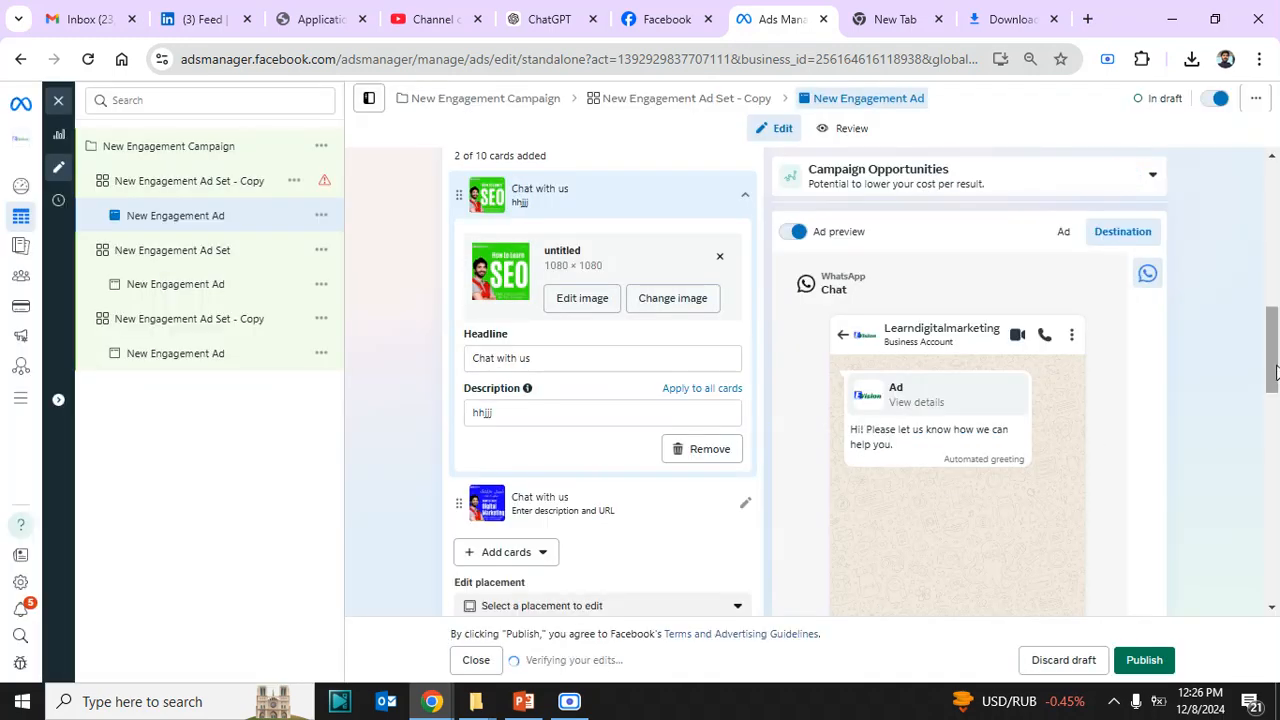
scroll(1276, 415, "down", 3)
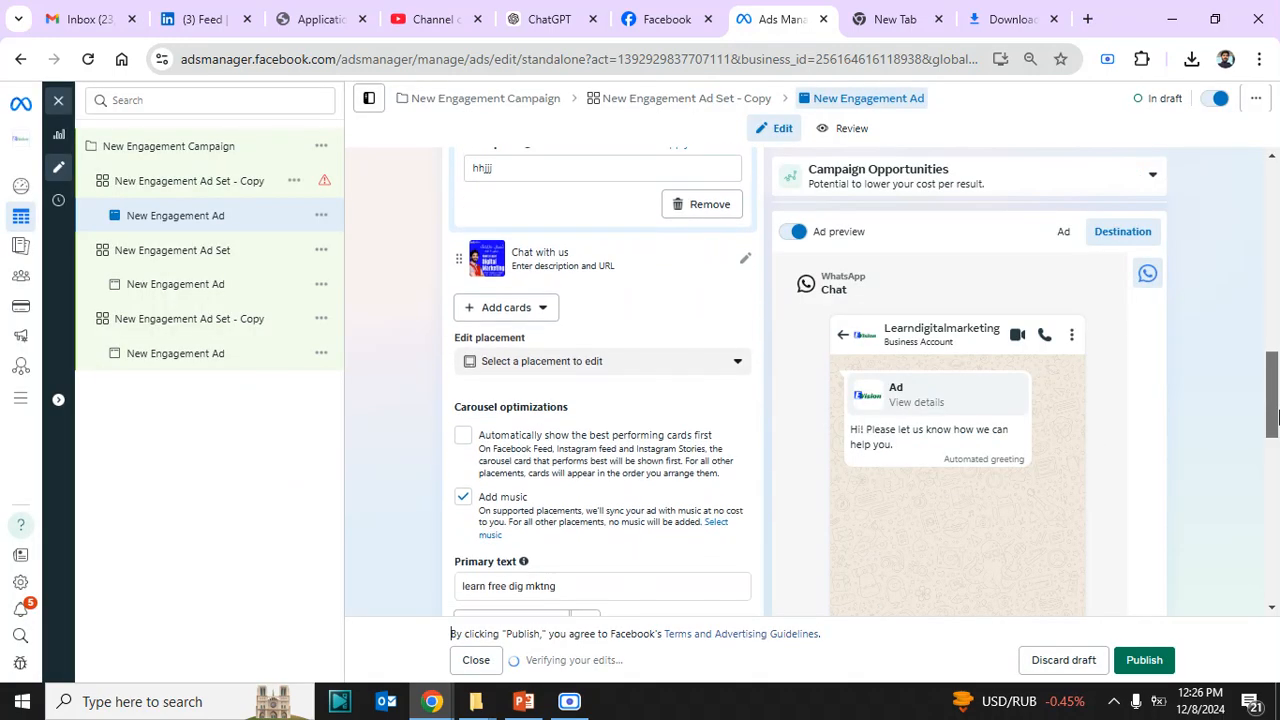
left_click(1065, 234)
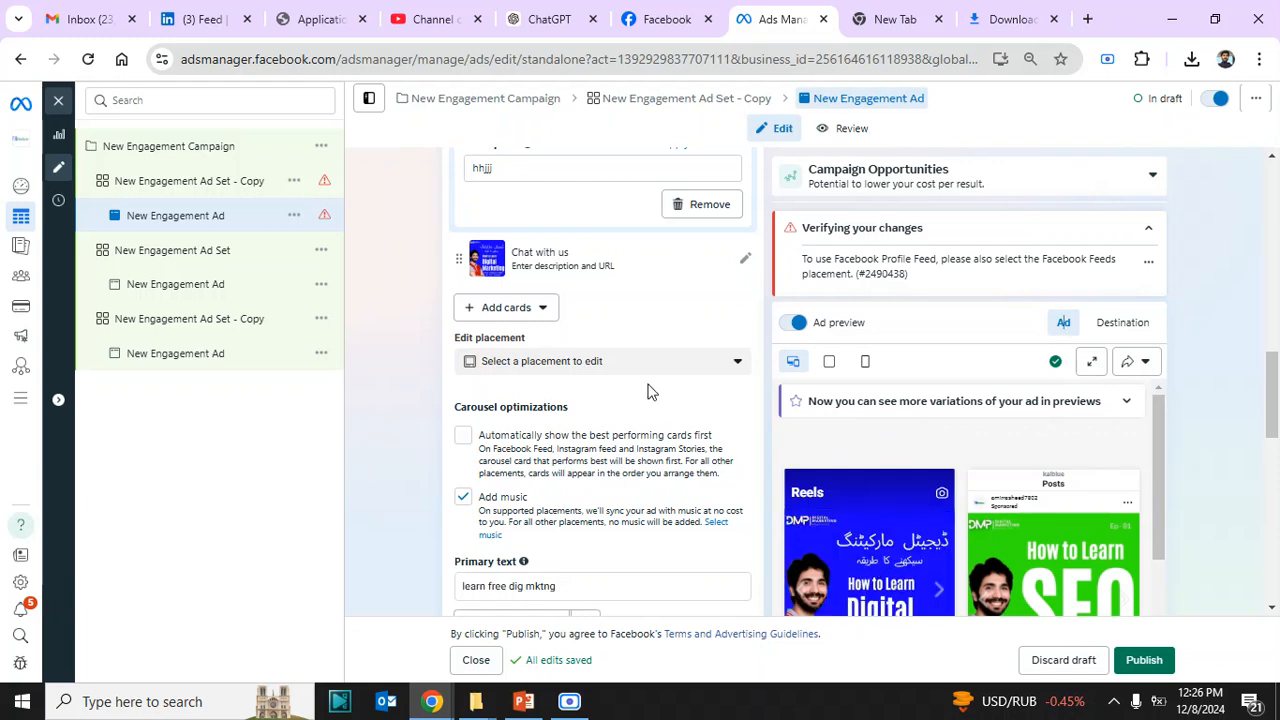
- Add the "YouTube Marketing Complete Course Free" account image as the third carousel card
left_click(520, 313)
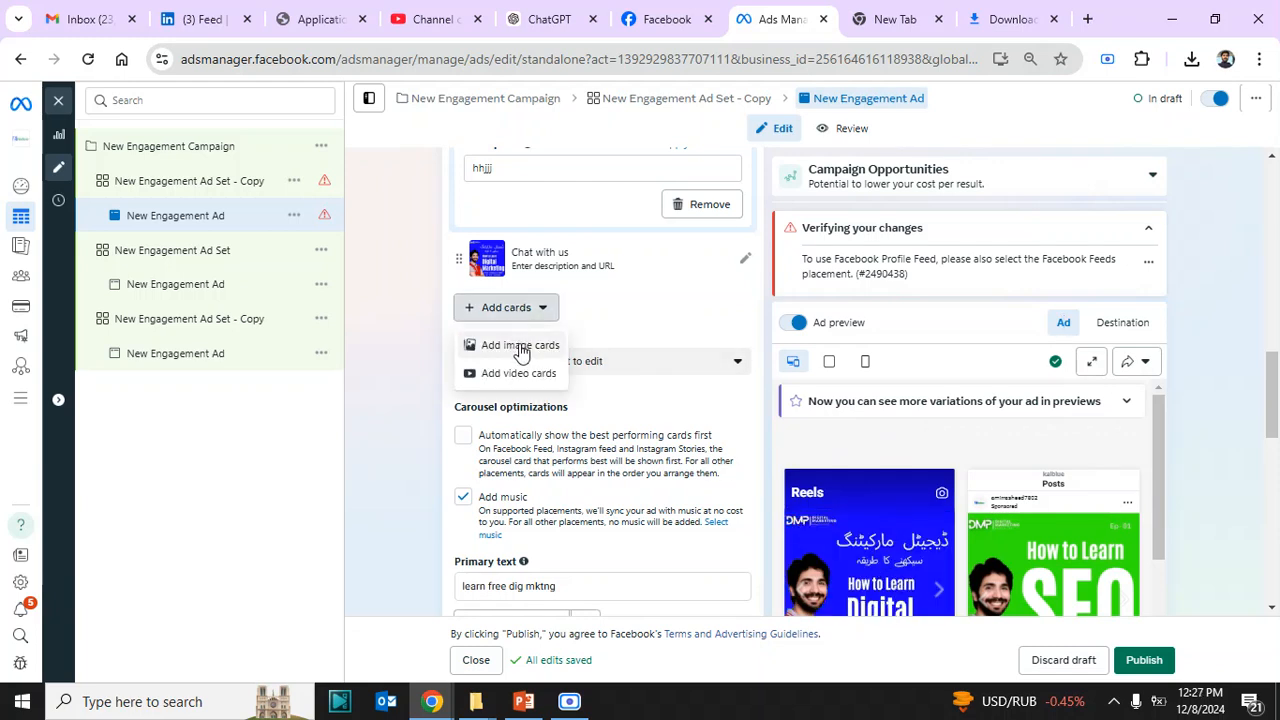
left_click(521, 348)
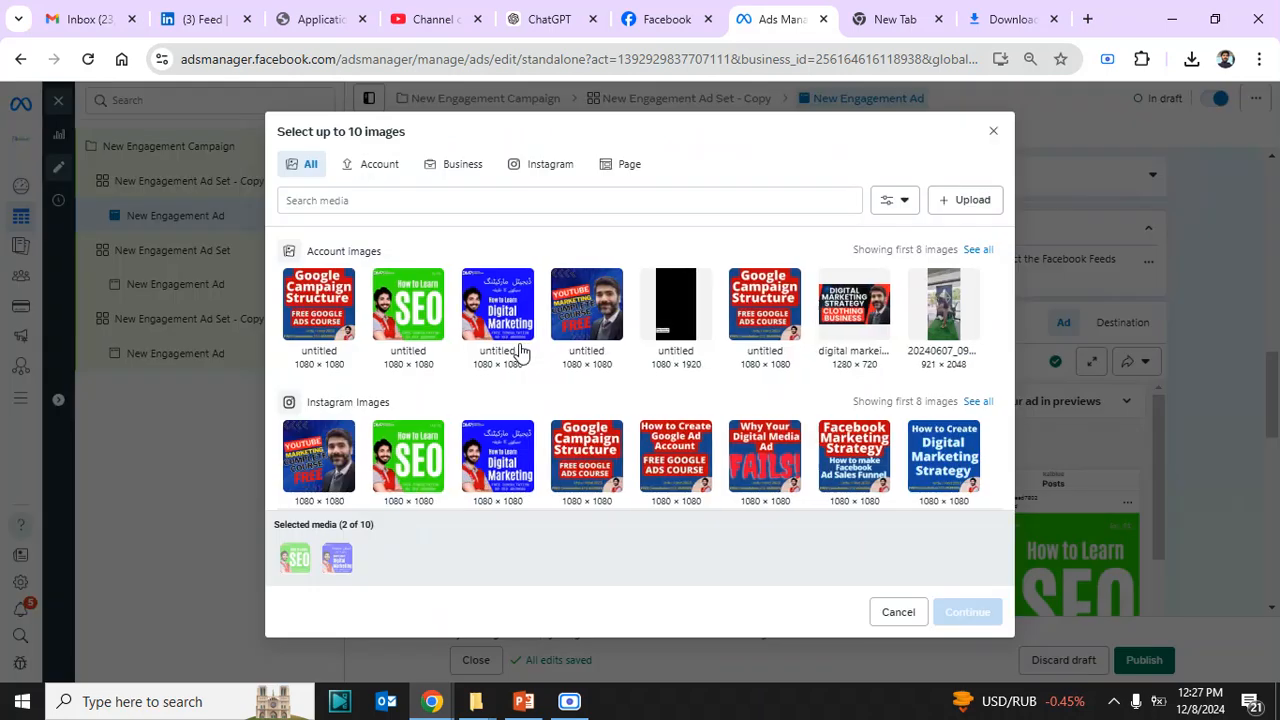
left_click(605, 312)
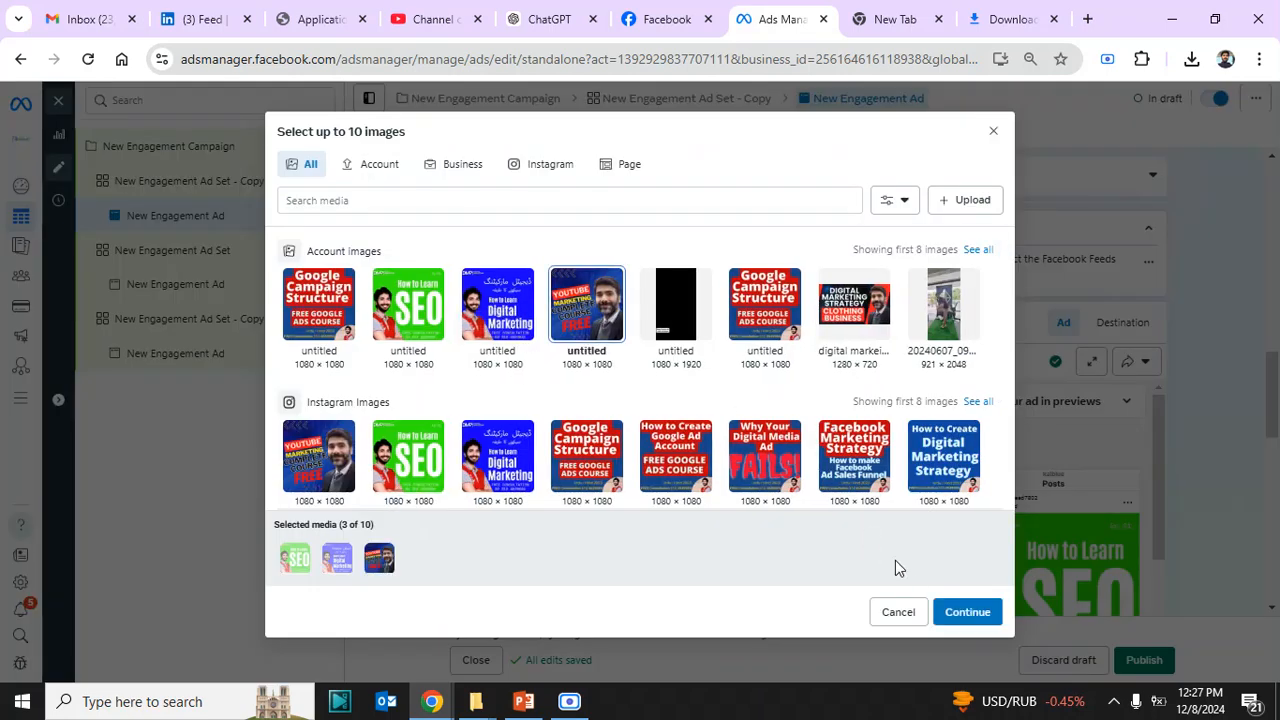
left_click(962, 612)
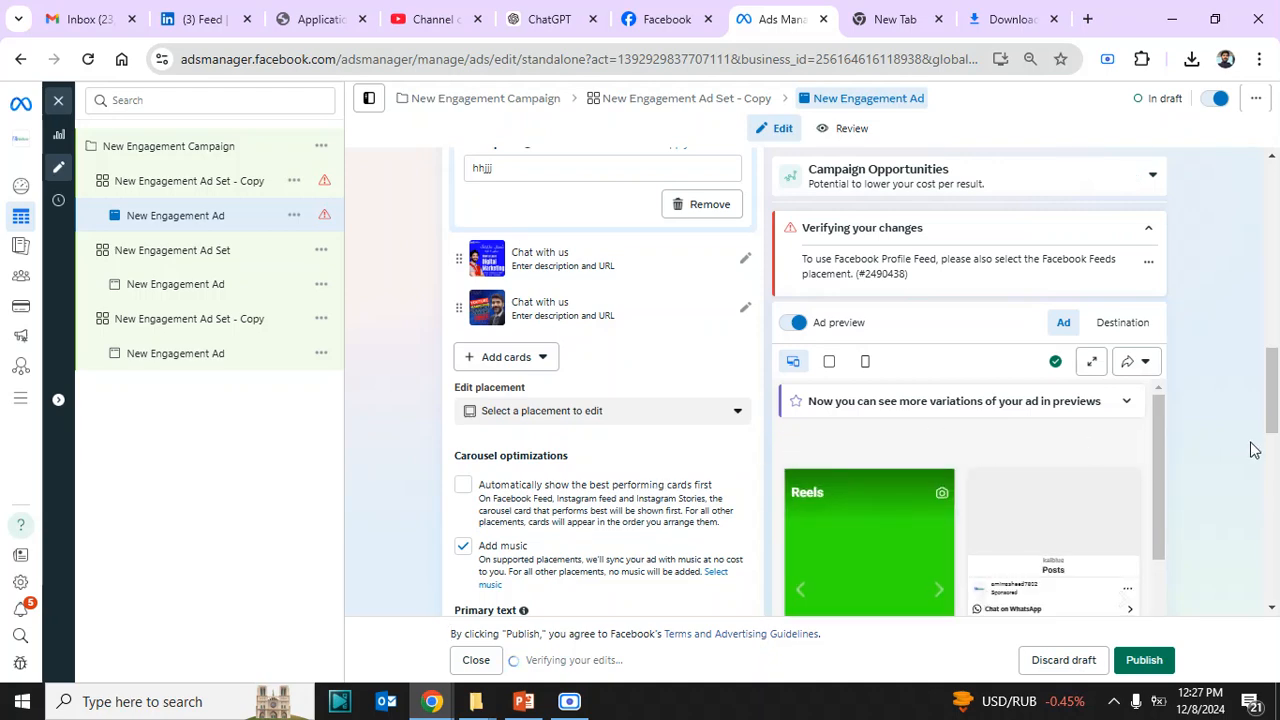
- Examine the carousel ad's placement previews along with its optimization, call-to-action, message template and tracking settings
left_click_drag(1275, 408, 1275, 446)
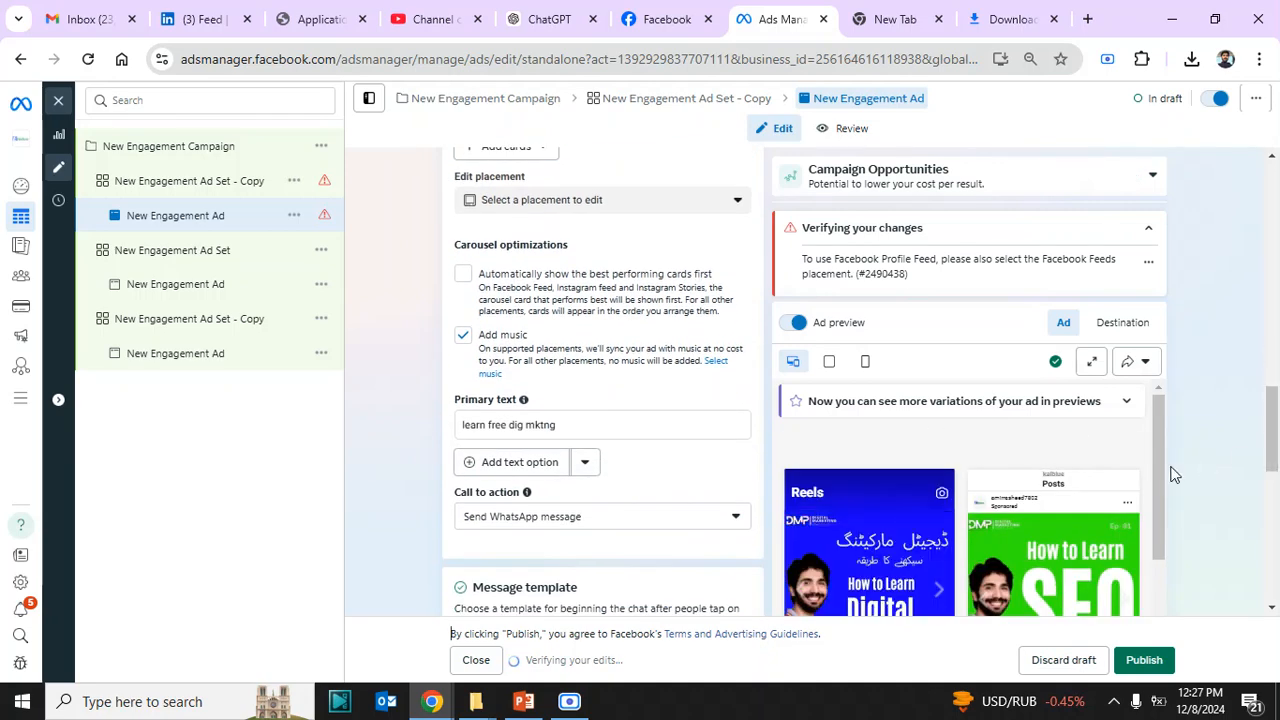
left_click_drag(1160, 470, 1155, 533)
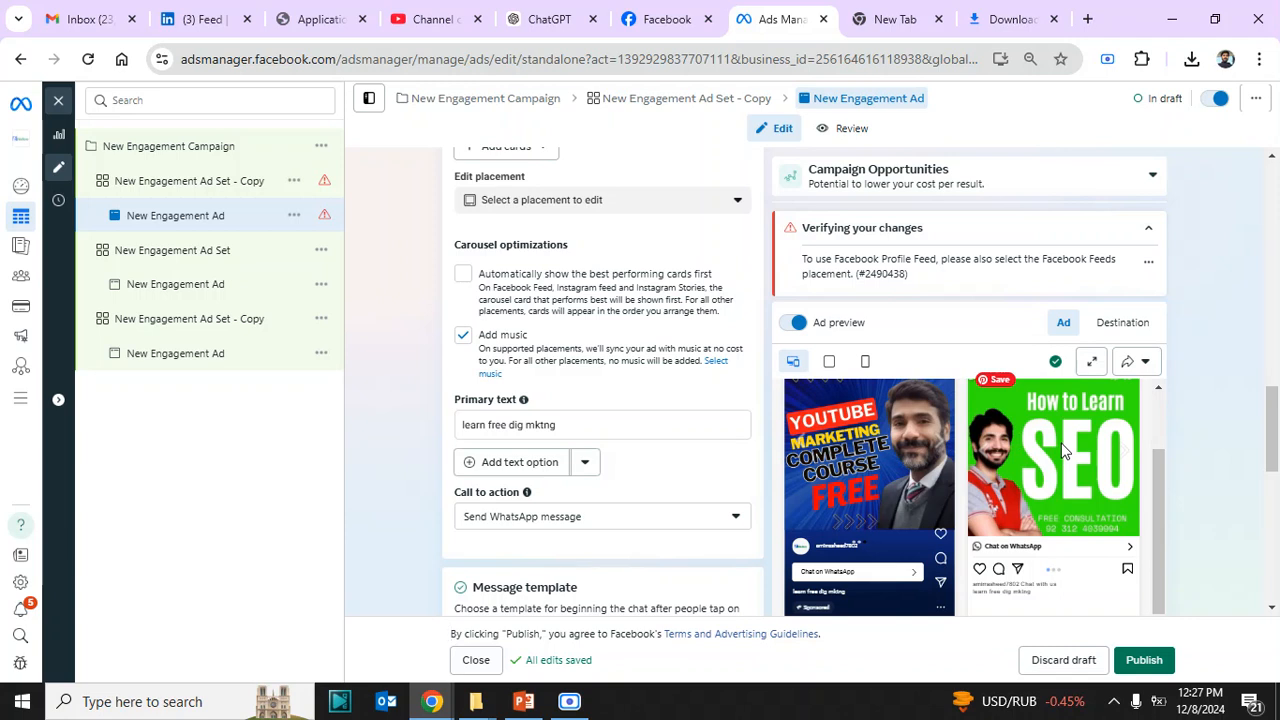
left_click_drag(1272, 446, 1272, 556)
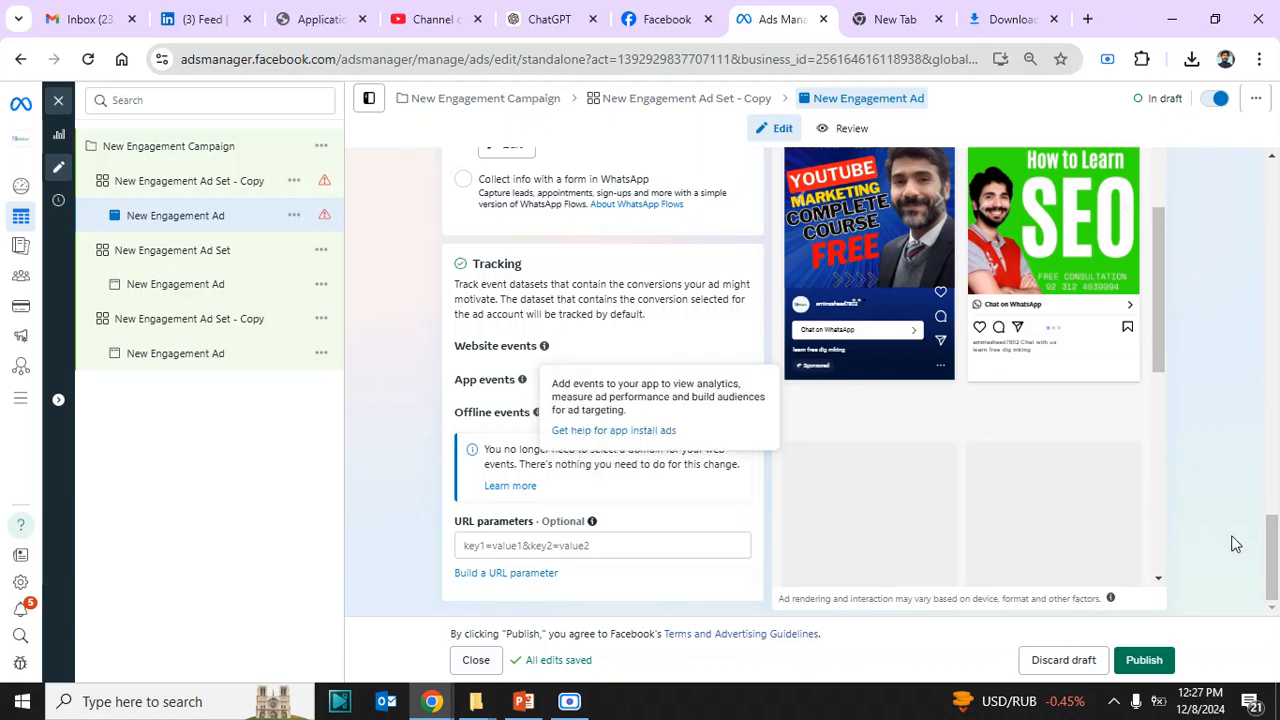
scroll(1273, 544, "up", 1)
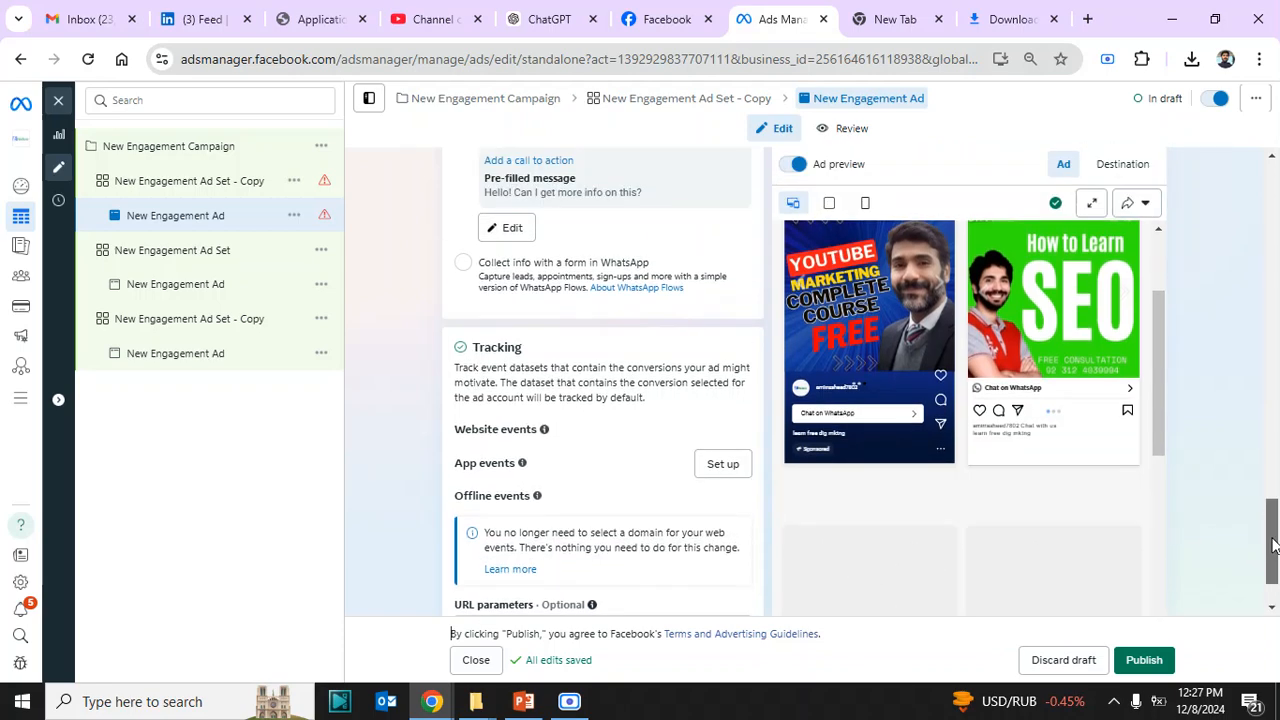
left_click_drag(1273, 544, 1240, 290)
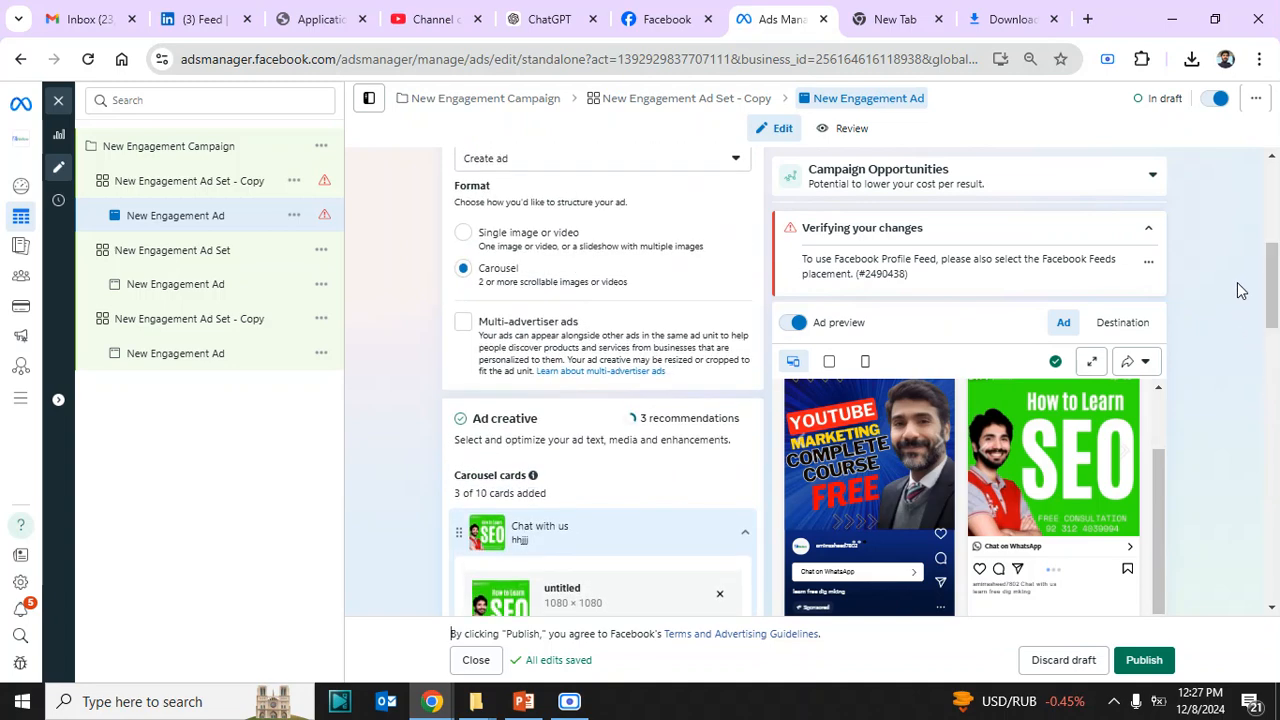